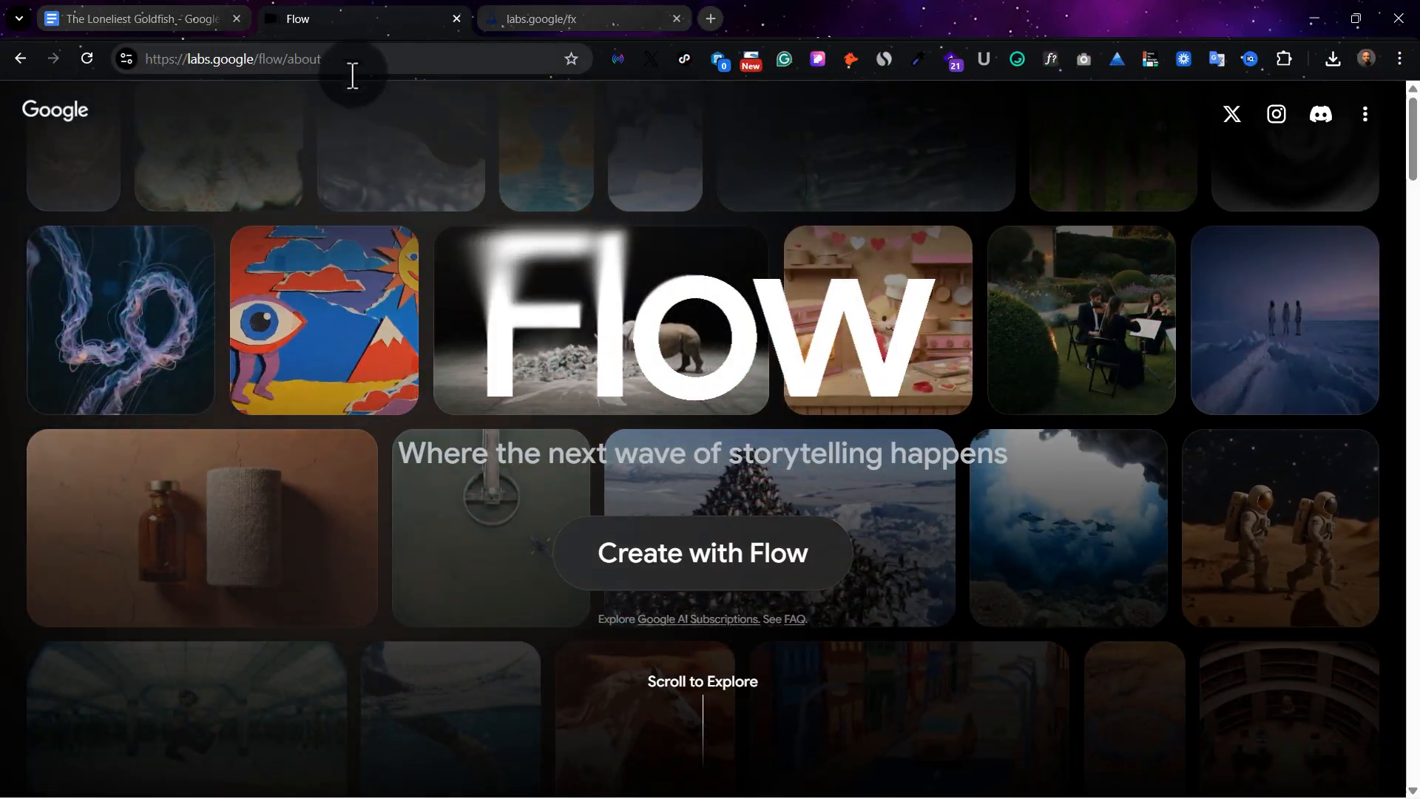
# Sign in to Flow with a Google account and create a new project
pyautogui.click(692, 556)
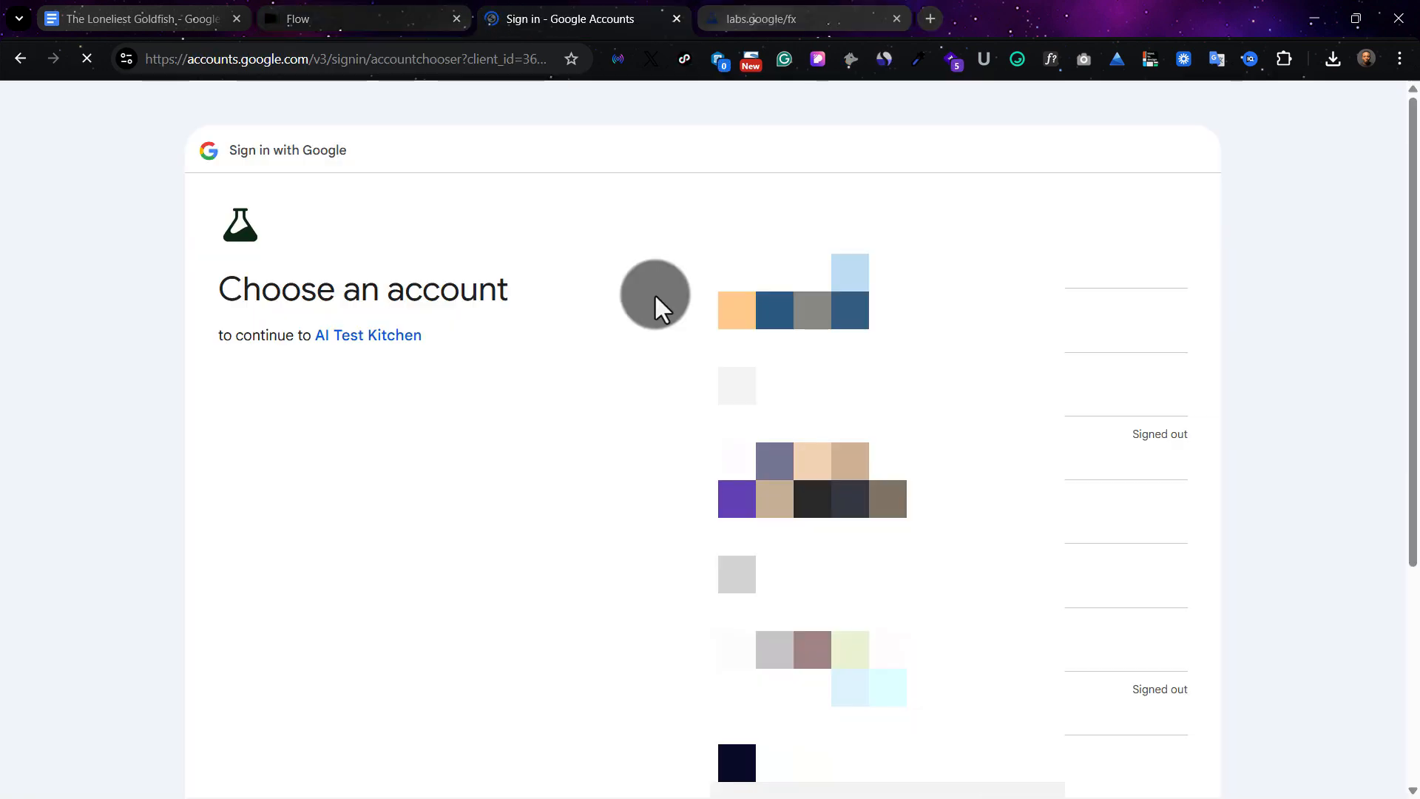
pyautogui.click(869, 374)
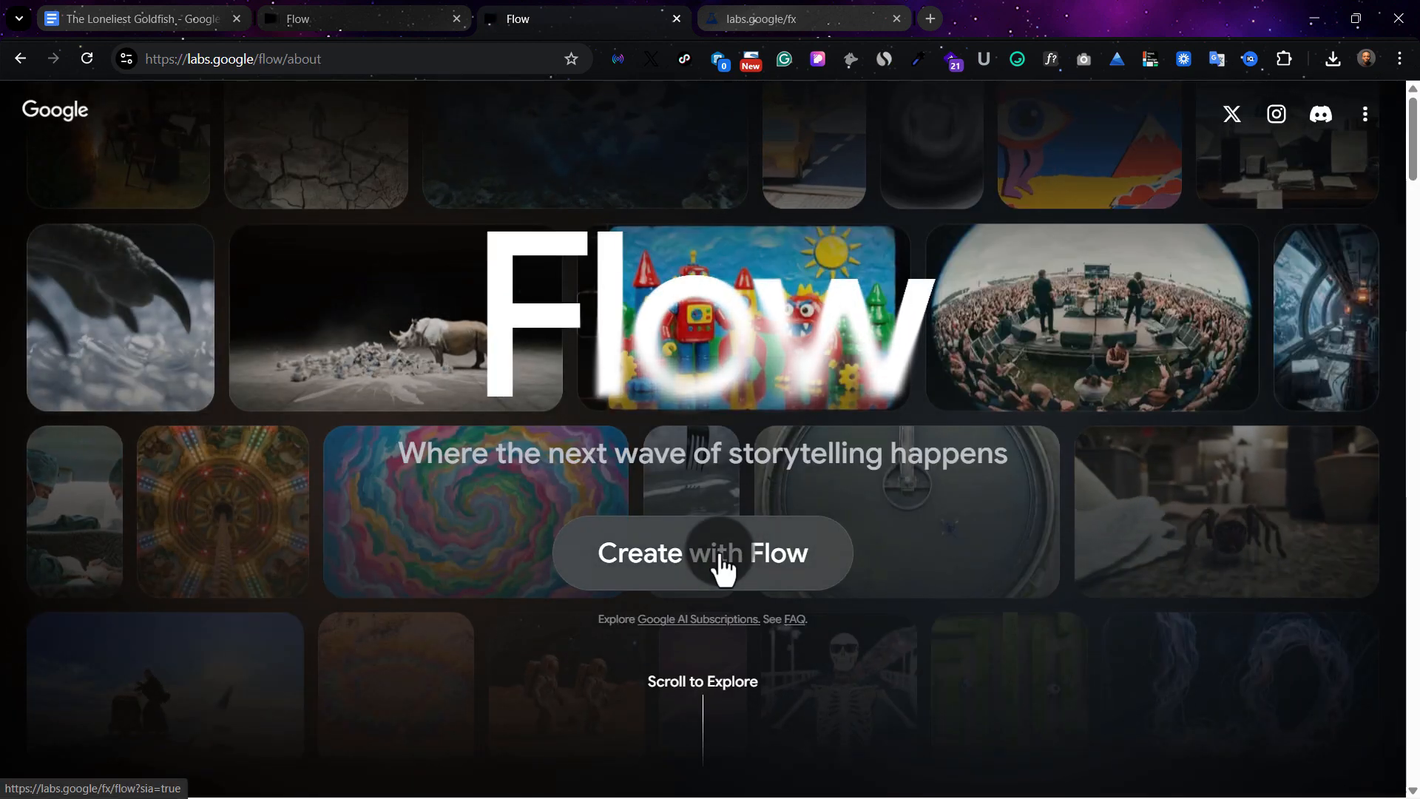
pyautogui.click(721, 568)
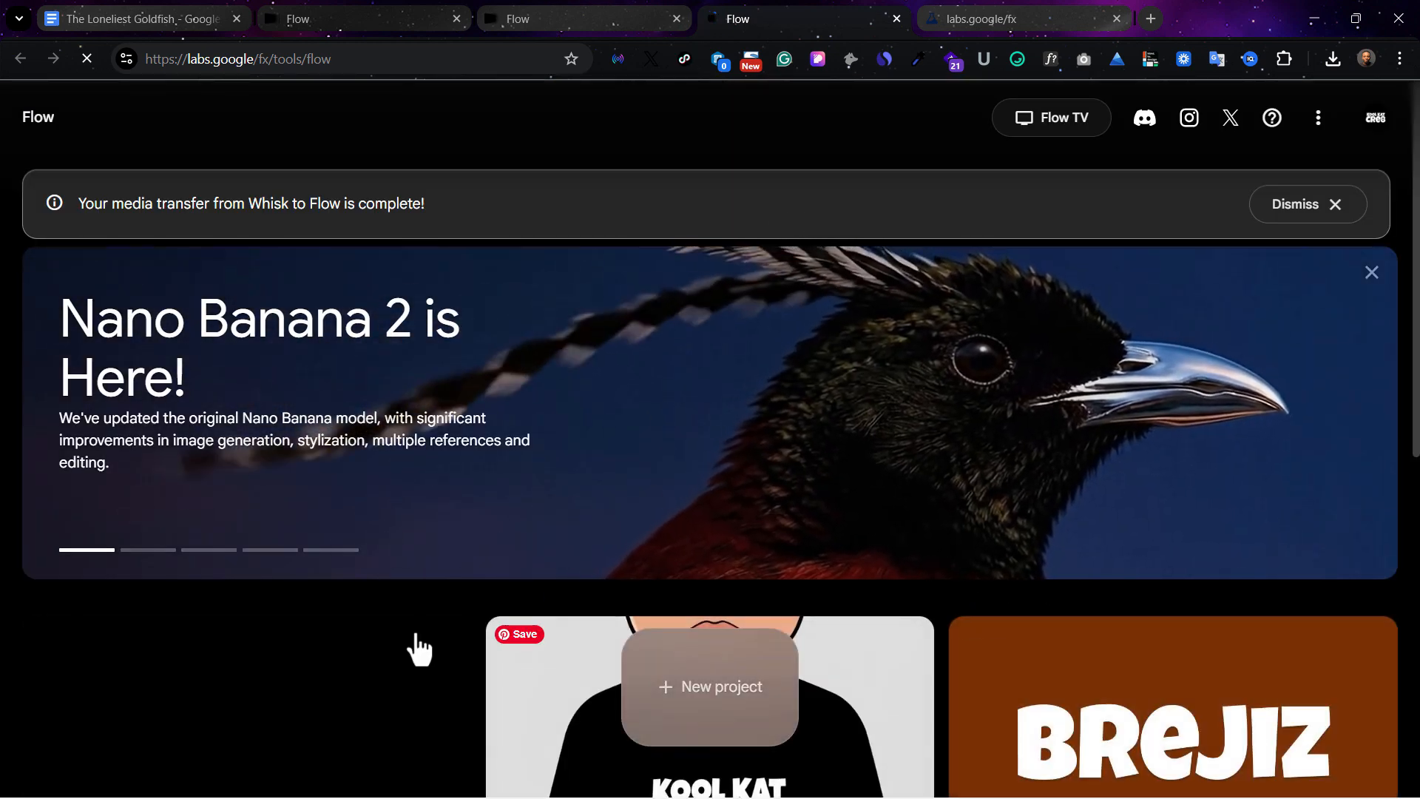
pyautogui.scroll(-3, 1008, 592)
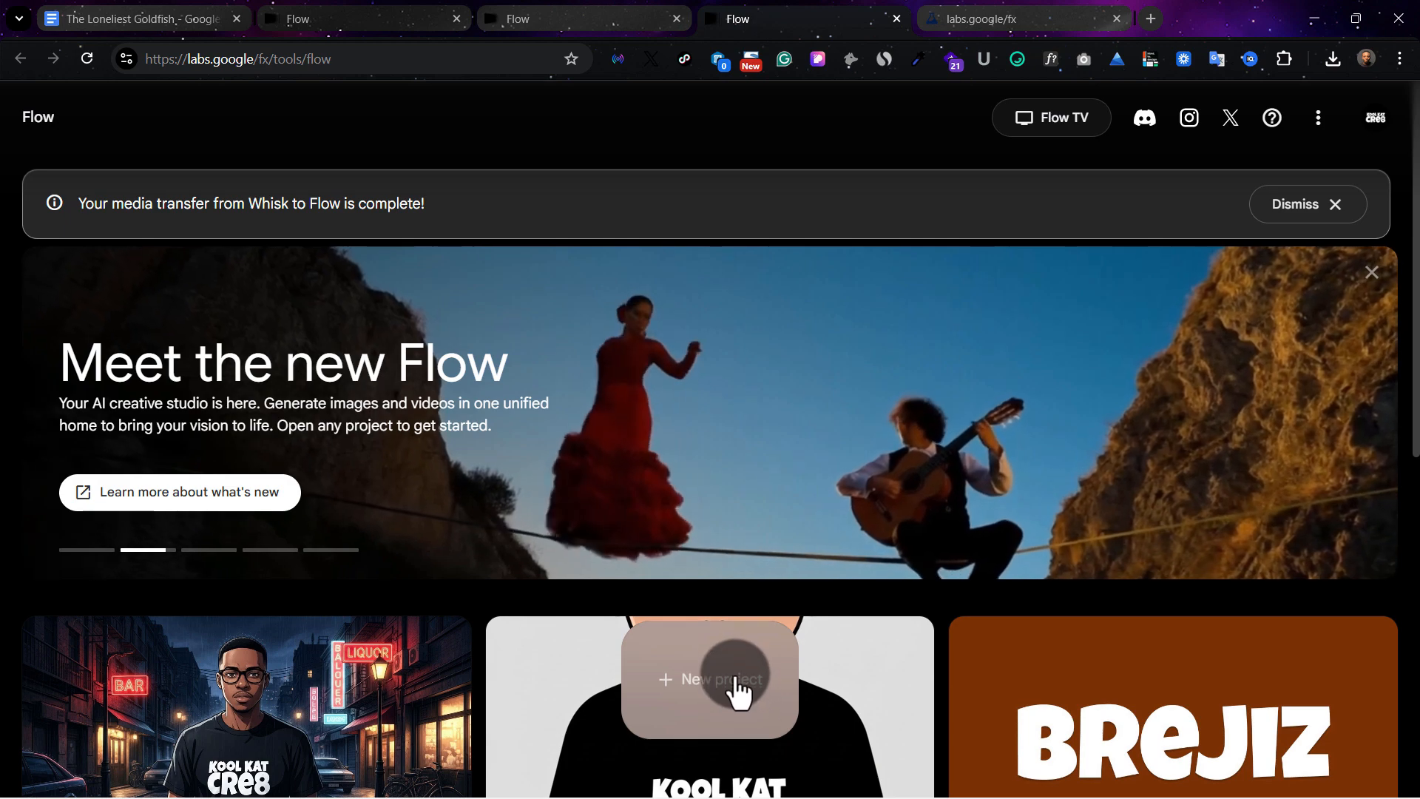
pyautogui.click(735, 675)
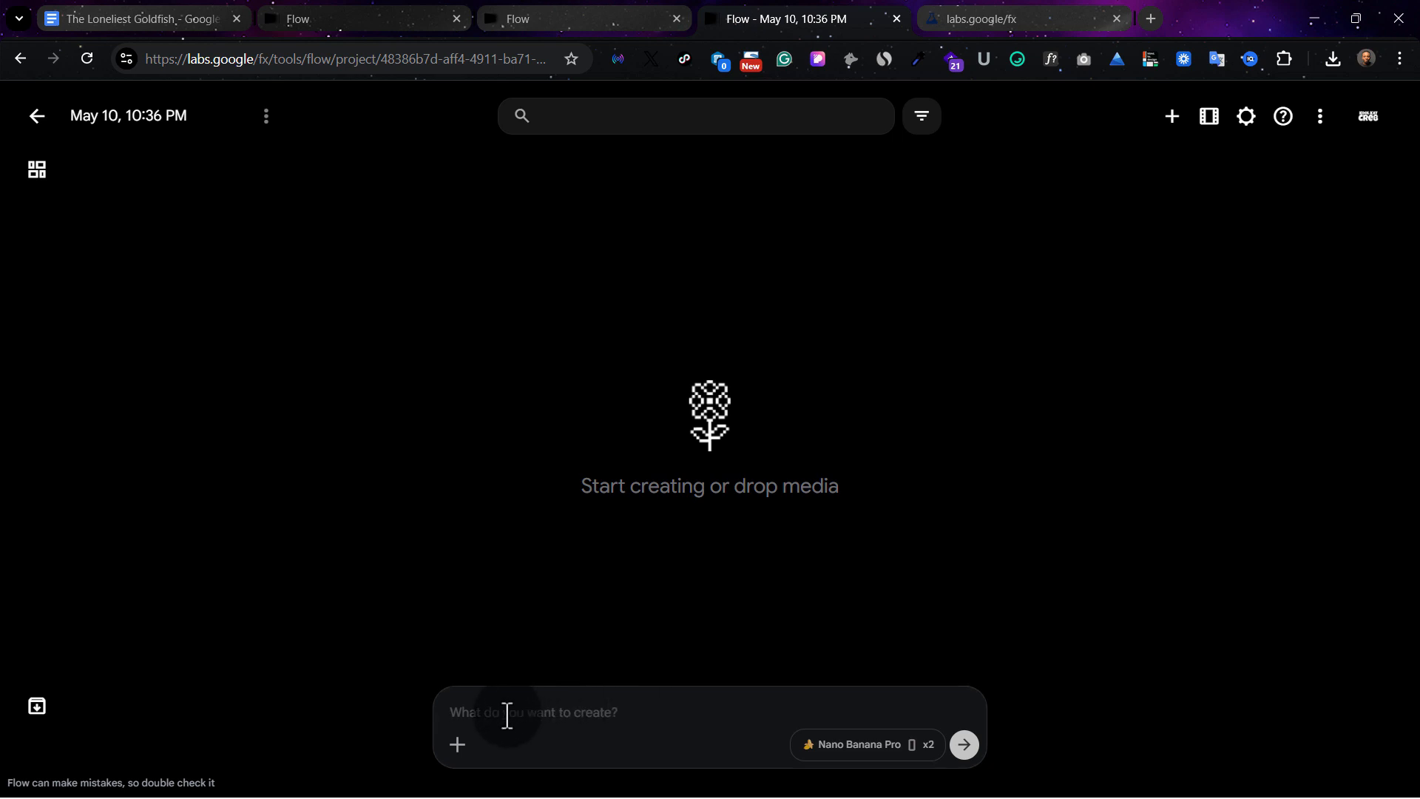
# Examine the image and video generation options, including models and aspect ratios, and check the account's AI credit balance
pyautogui.click(898, 765)
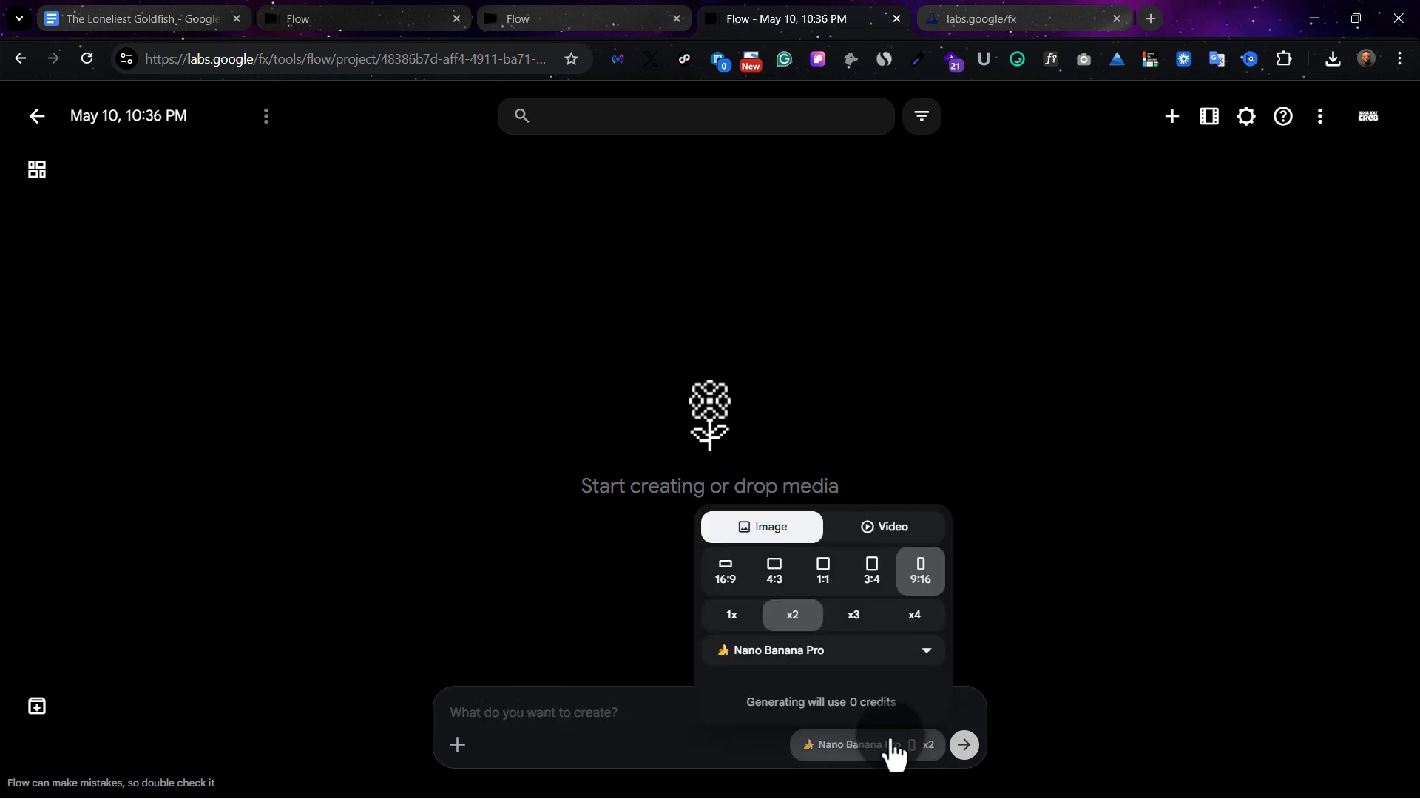
pyautogui.click(899, 655)
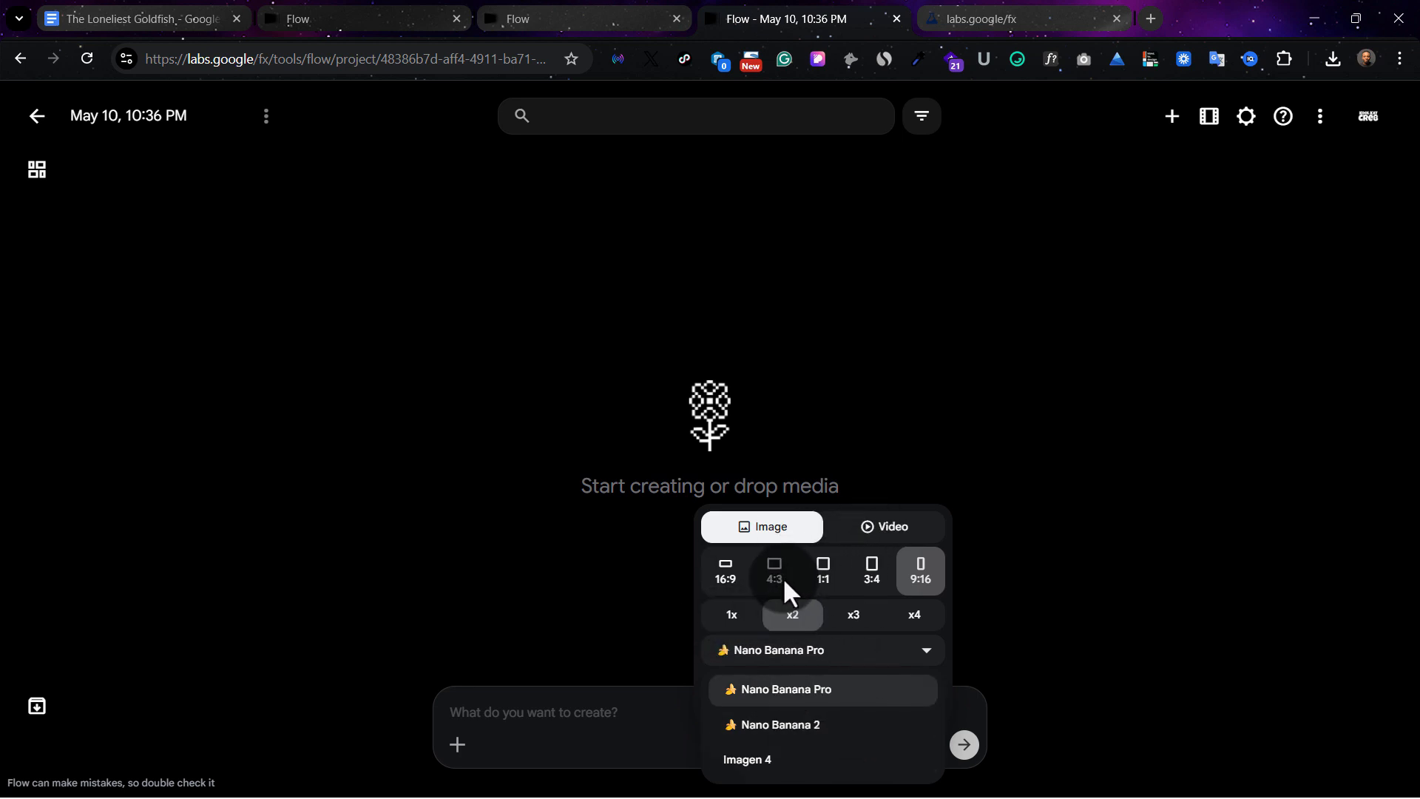
pyautogui.click(724, 574)
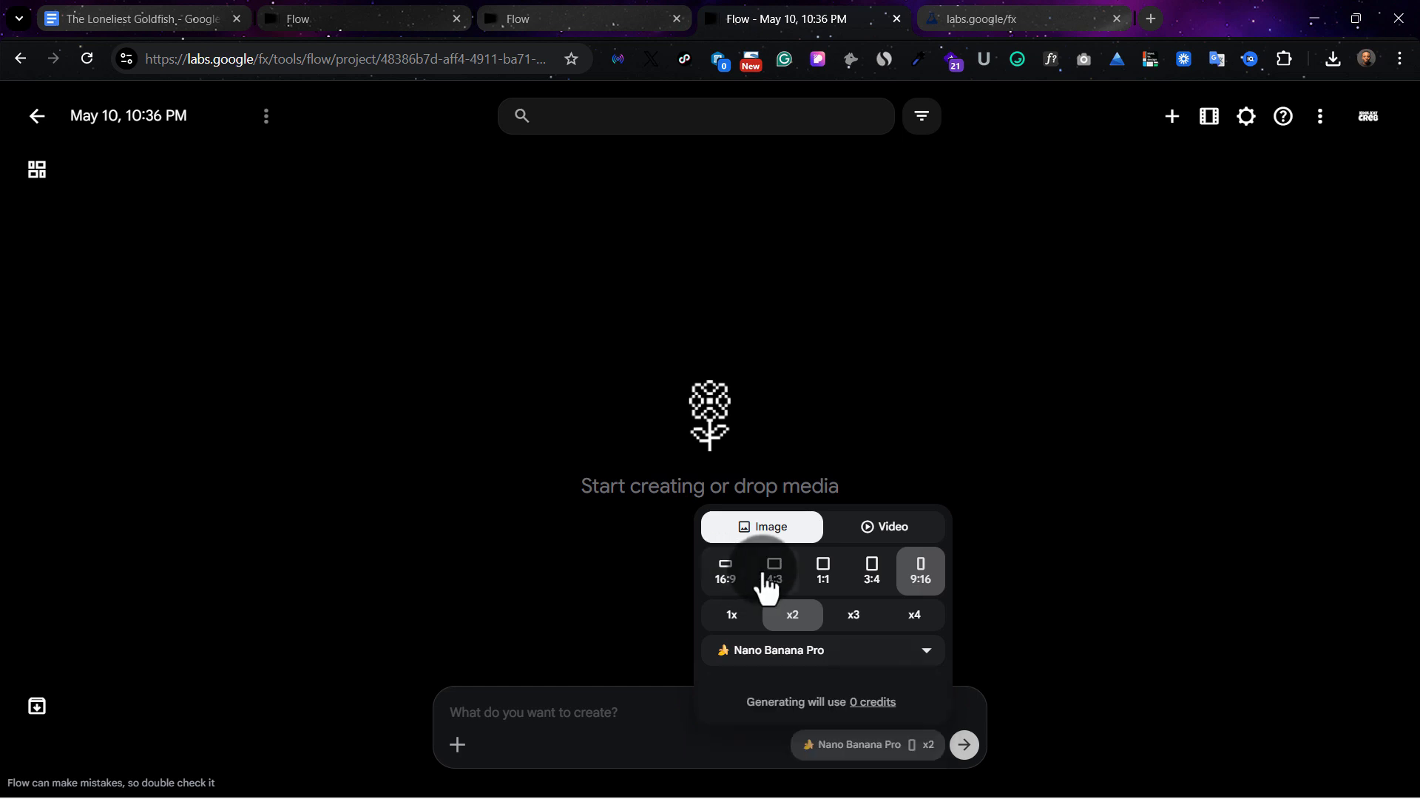
pyautogui.click(725, 574)
pyautogui.click(773, 571)
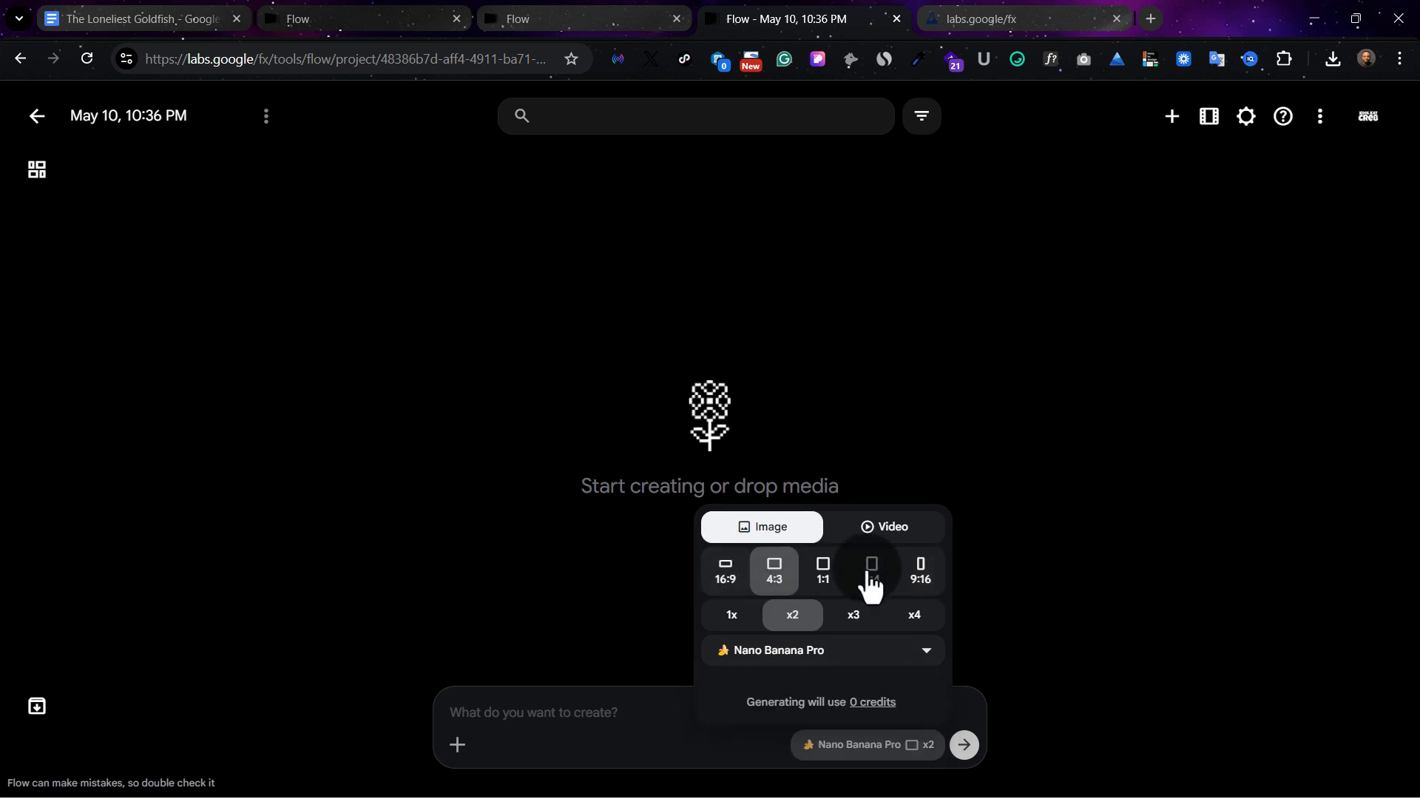
pyautogui.click(922, 580)
pyautogui.click(909, 529)
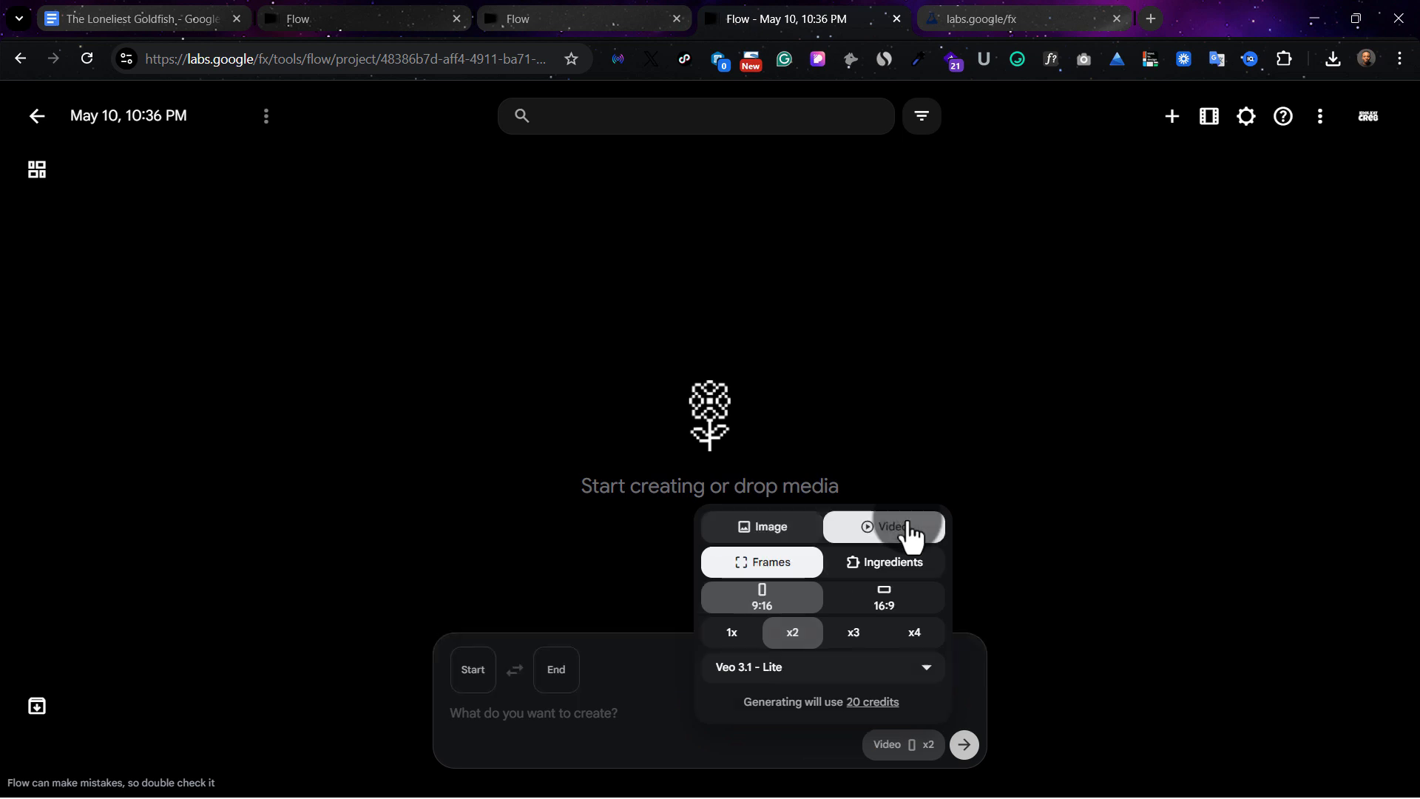
pyautogui.click(769, 536)
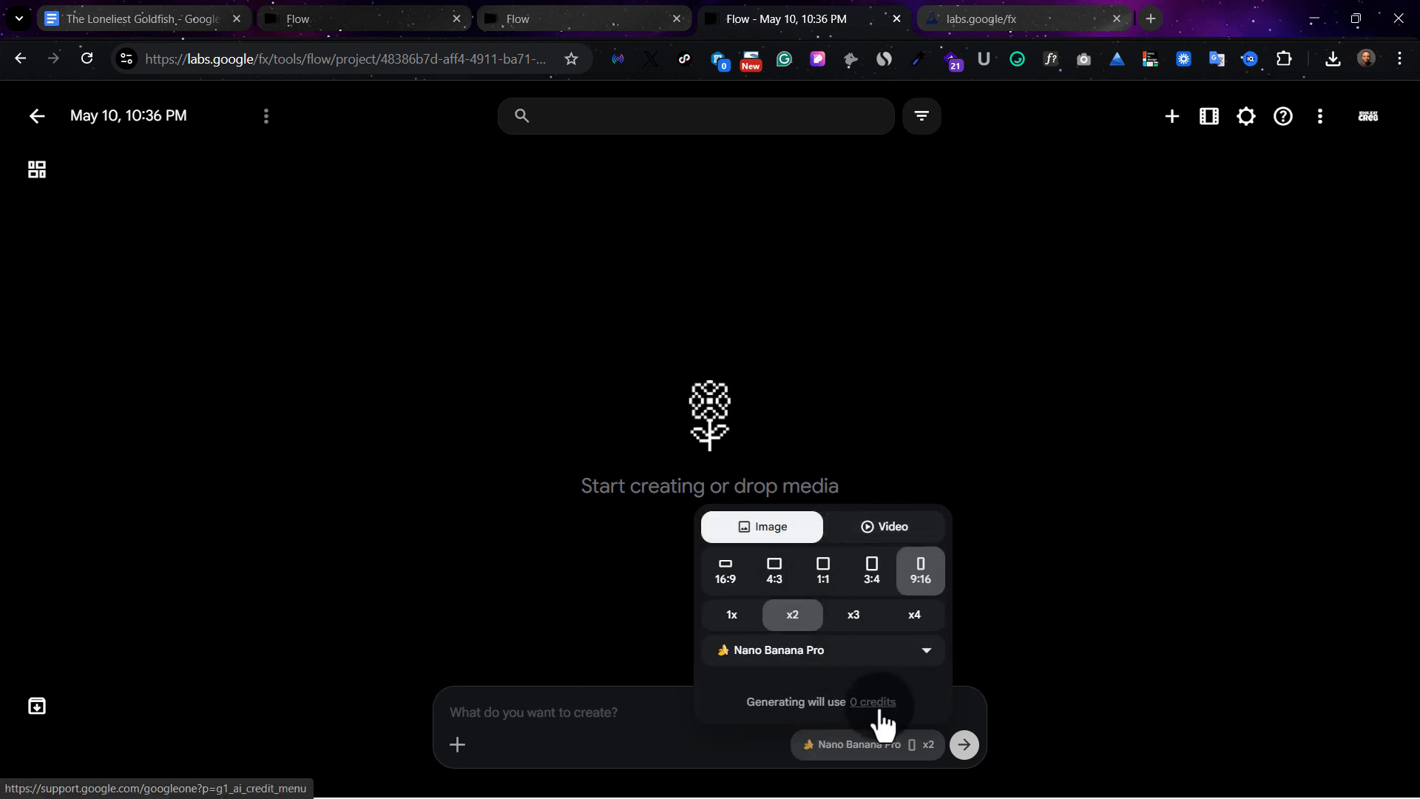
pyautogui.click(565, 717)
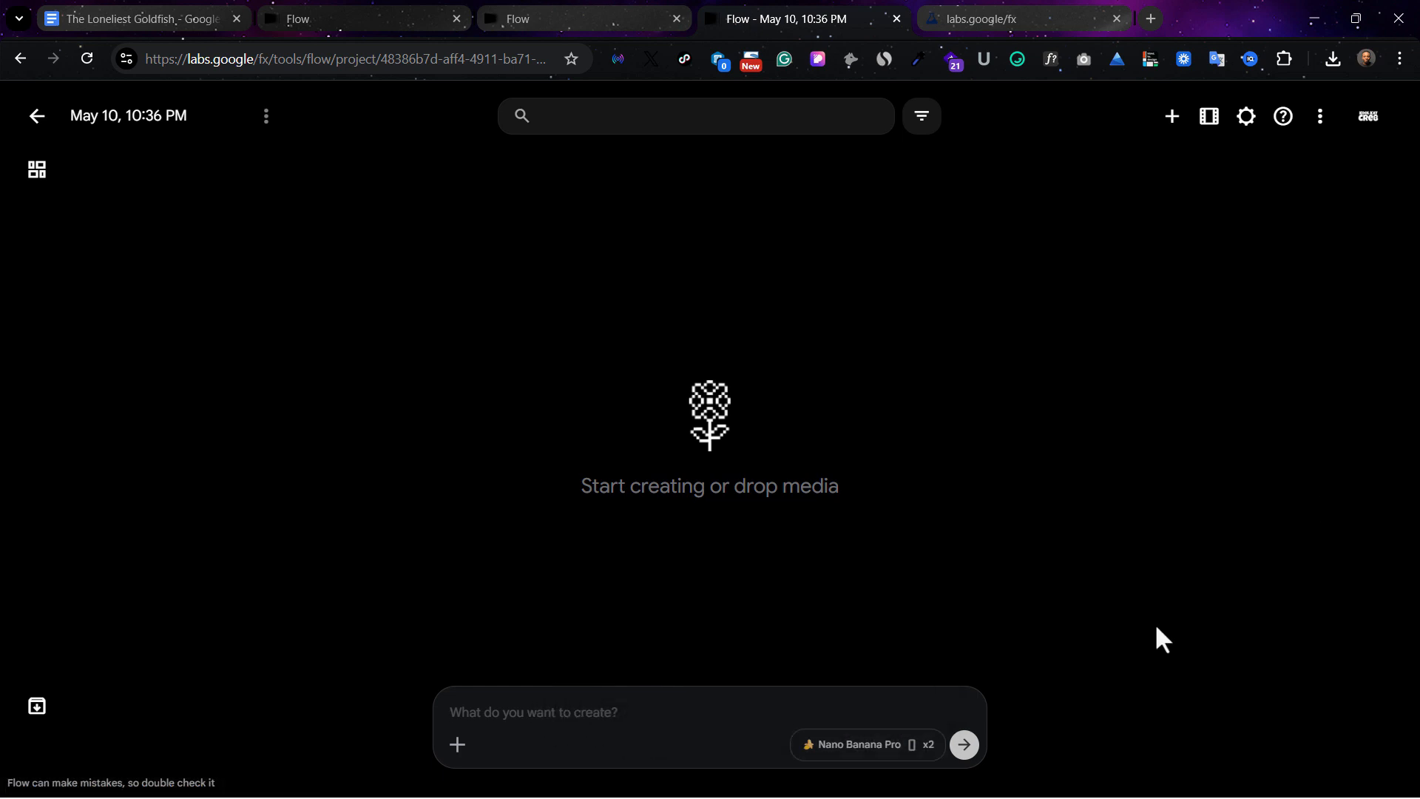
pyautogui.click(1369, 117)
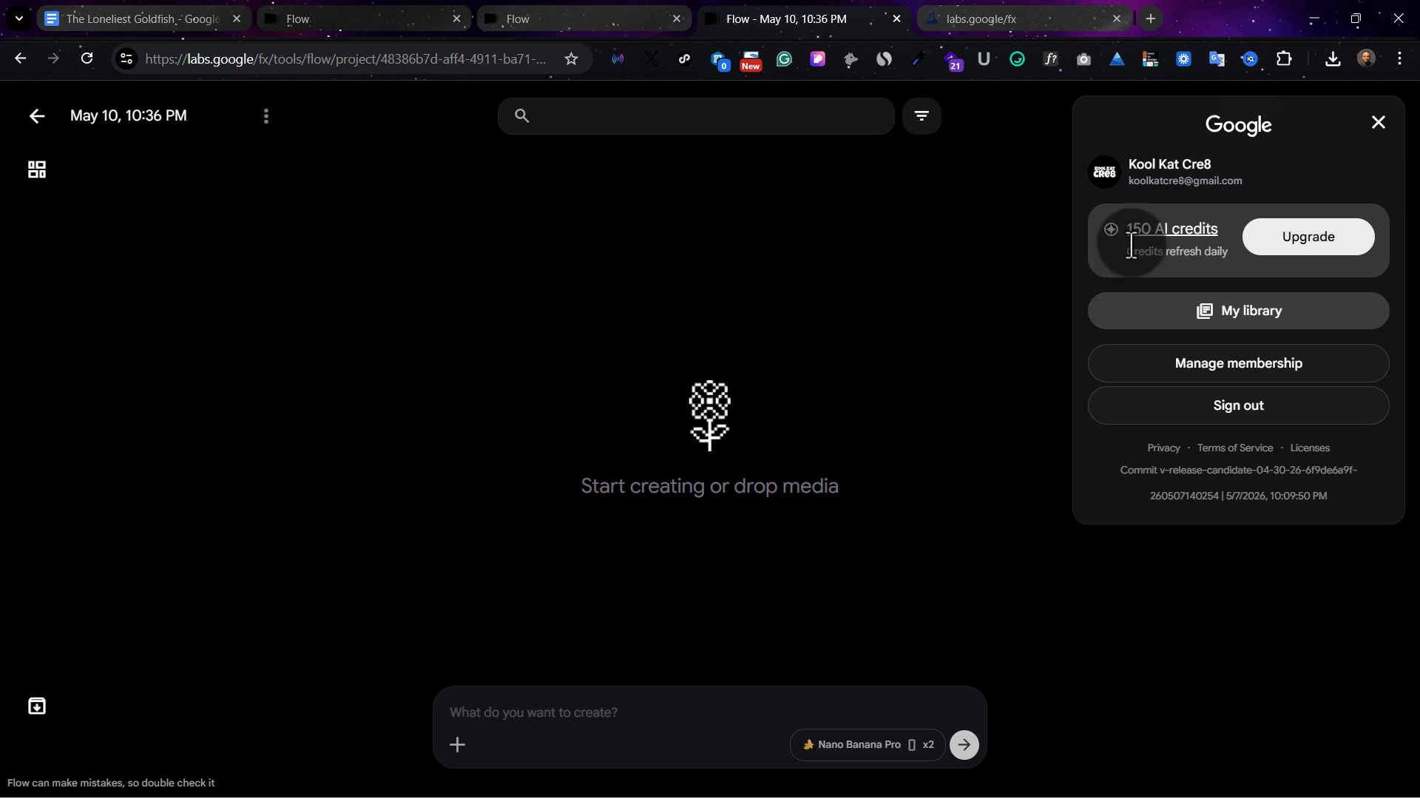
pyautogui.click(1181, 248)
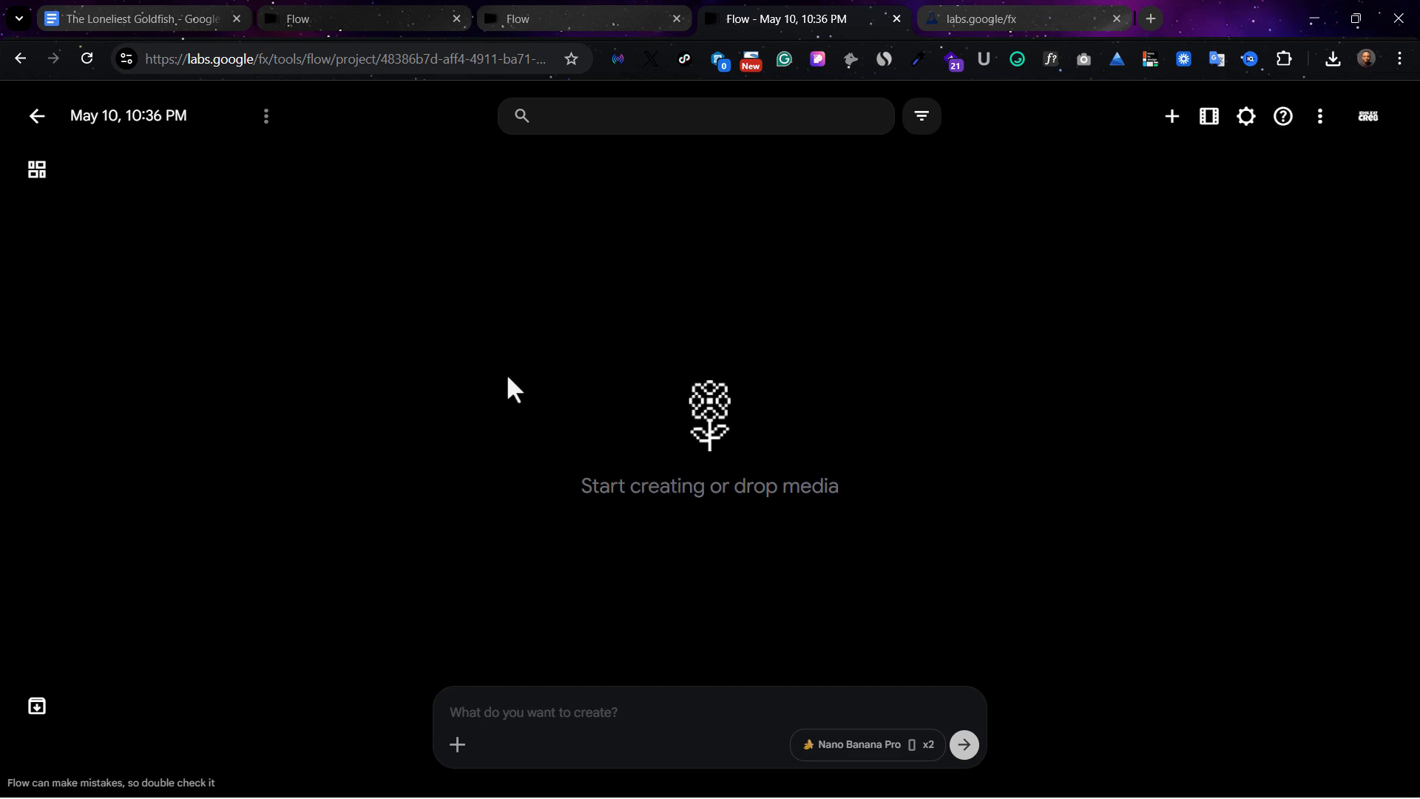
# Switch to The Loneliest Goldfish document in Google Docs and review its character, background and scene prompts
pyautogui.click(166, 22)
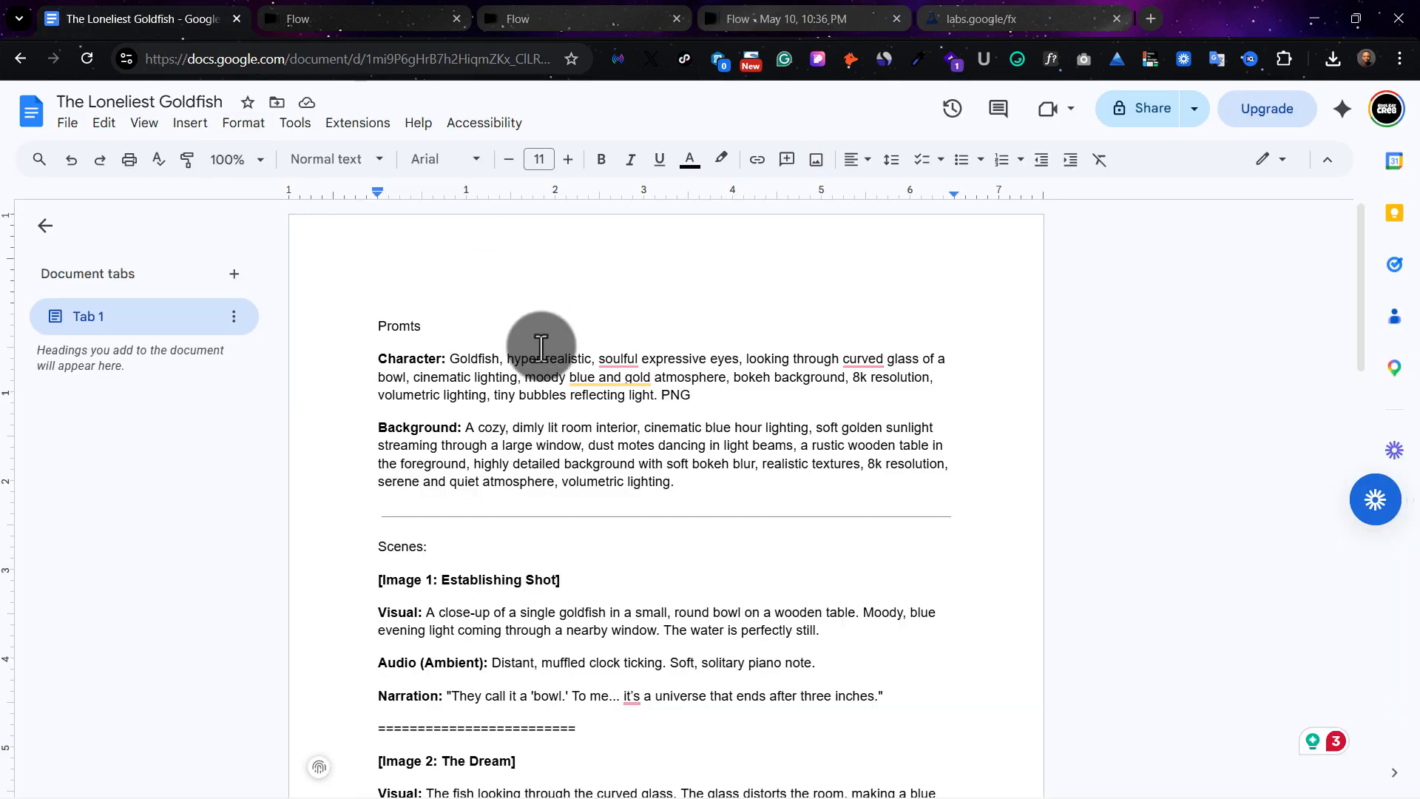
pyautogui.scroll(-5, 477, 324)
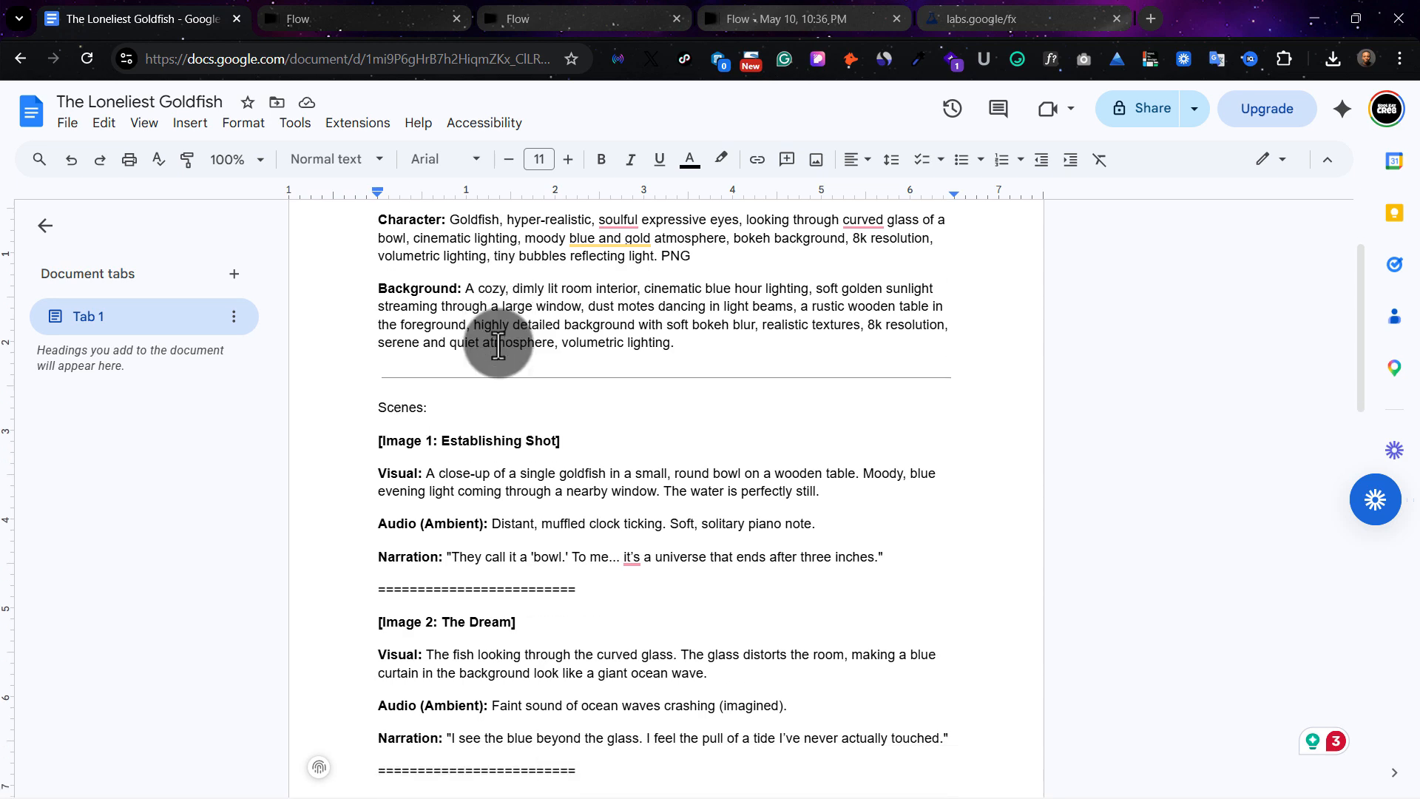
pyautogui.scroll(5, 510, 384)
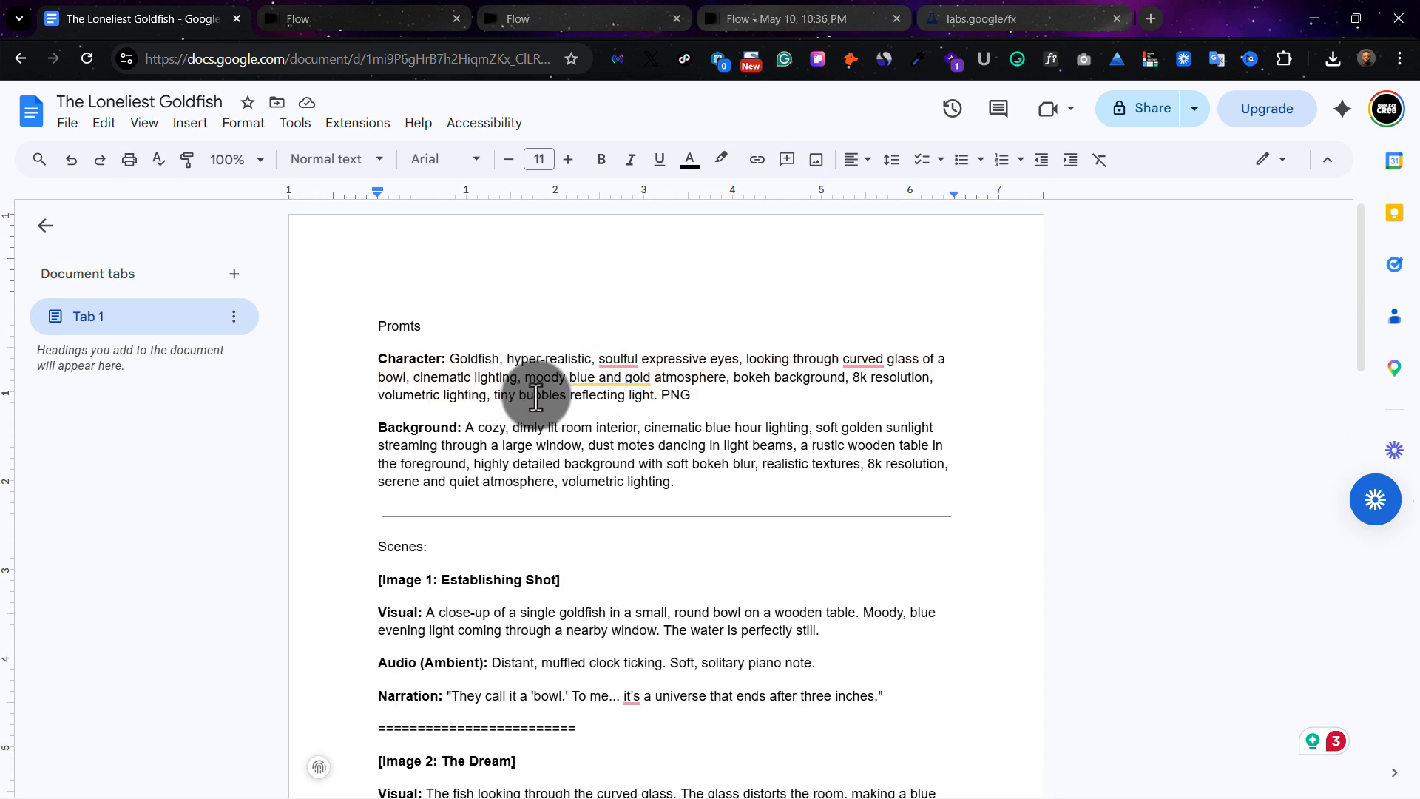
pyautogui.scroll(-1, 556, 377)
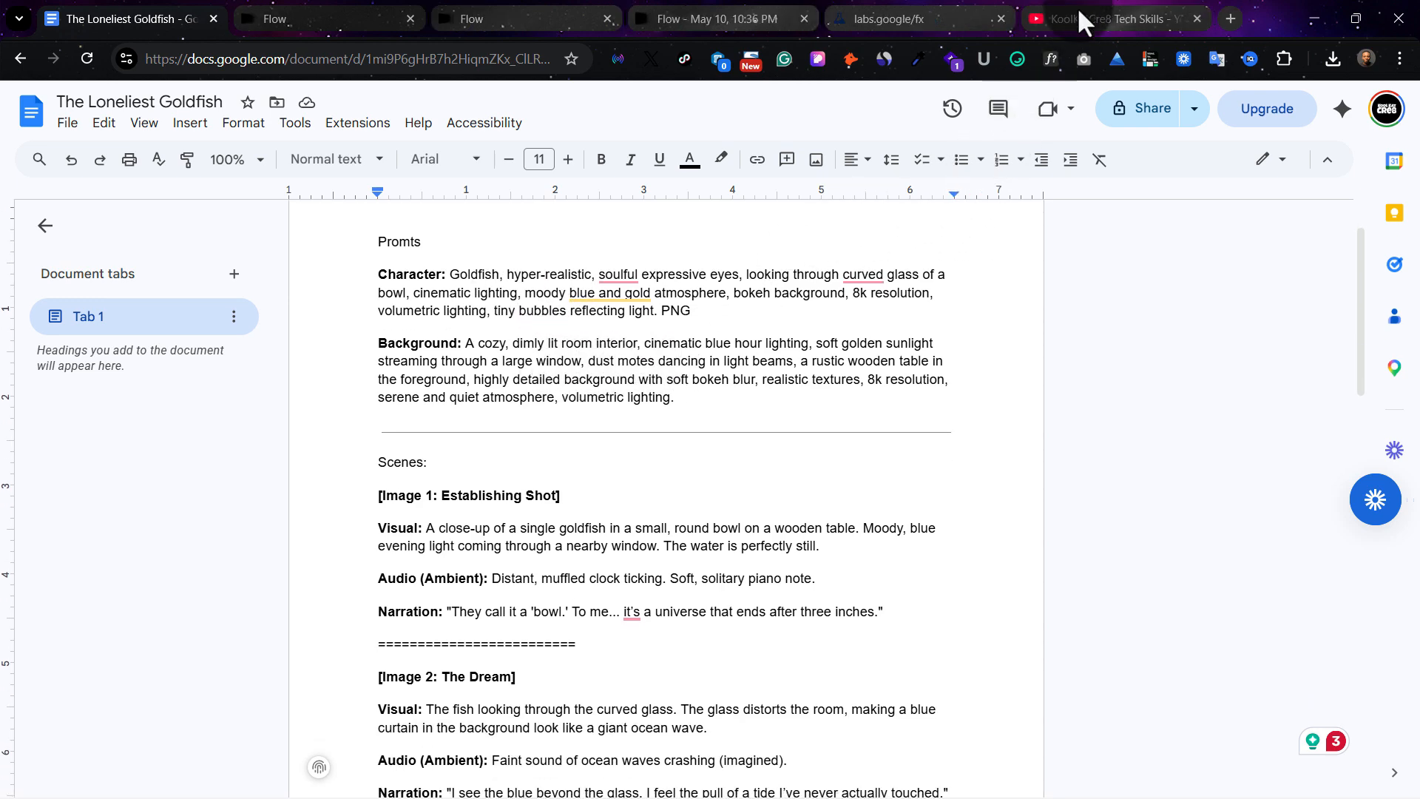
# Switch to YouTube Studio and examine the Ask Studio assistant and its option for attaching a channel video
pyautogui.click(1080, 9)
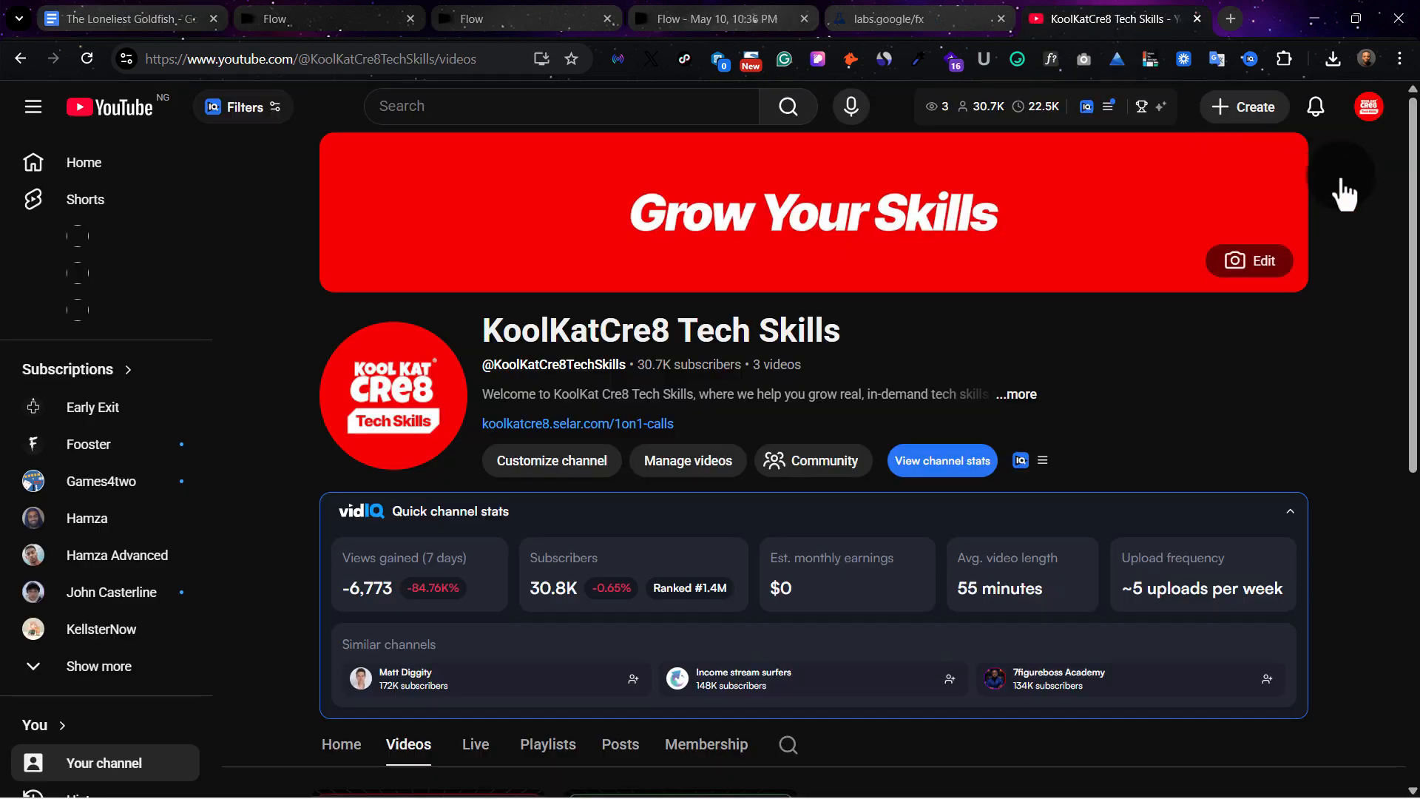
pyautogui.click(1361, 120)
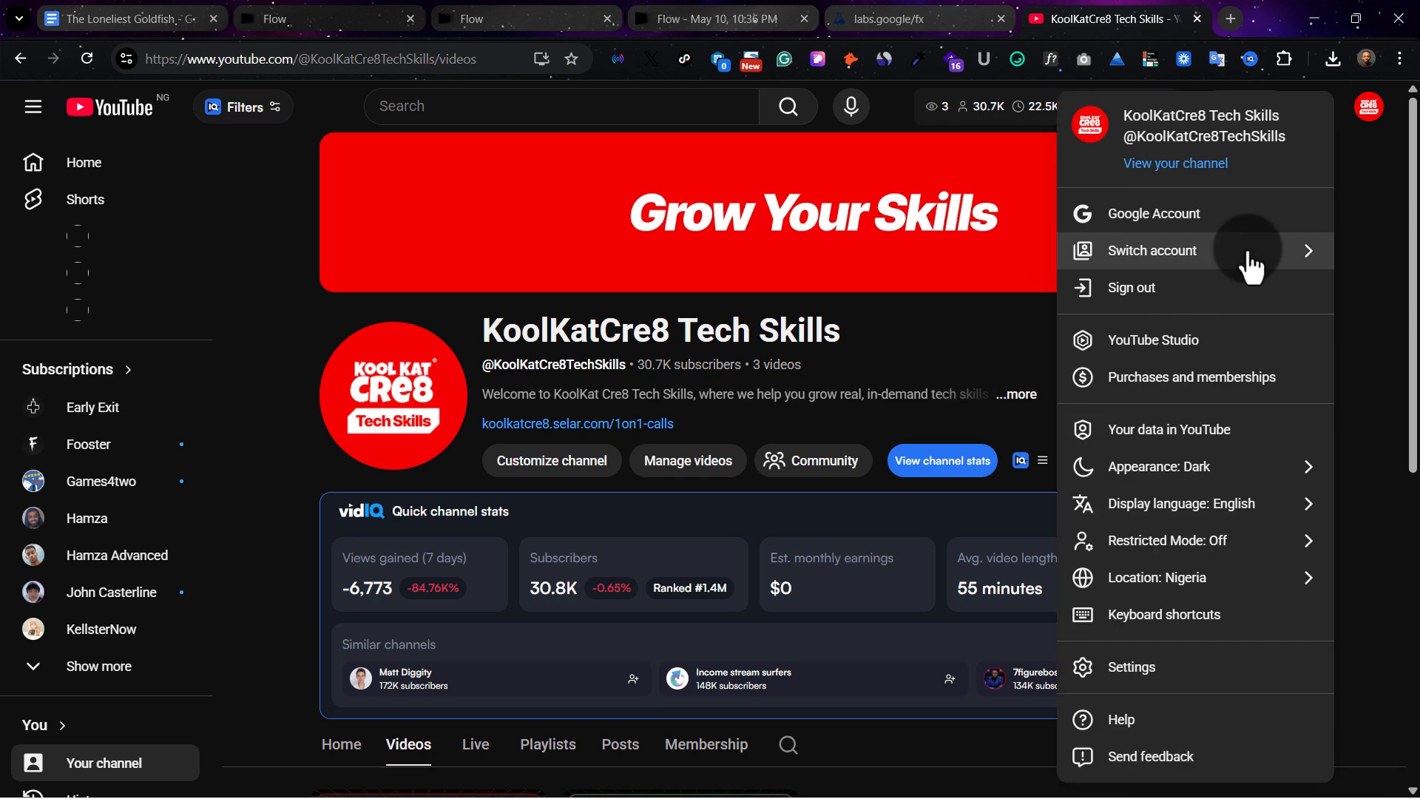
pyautogui.click(1198, 347)
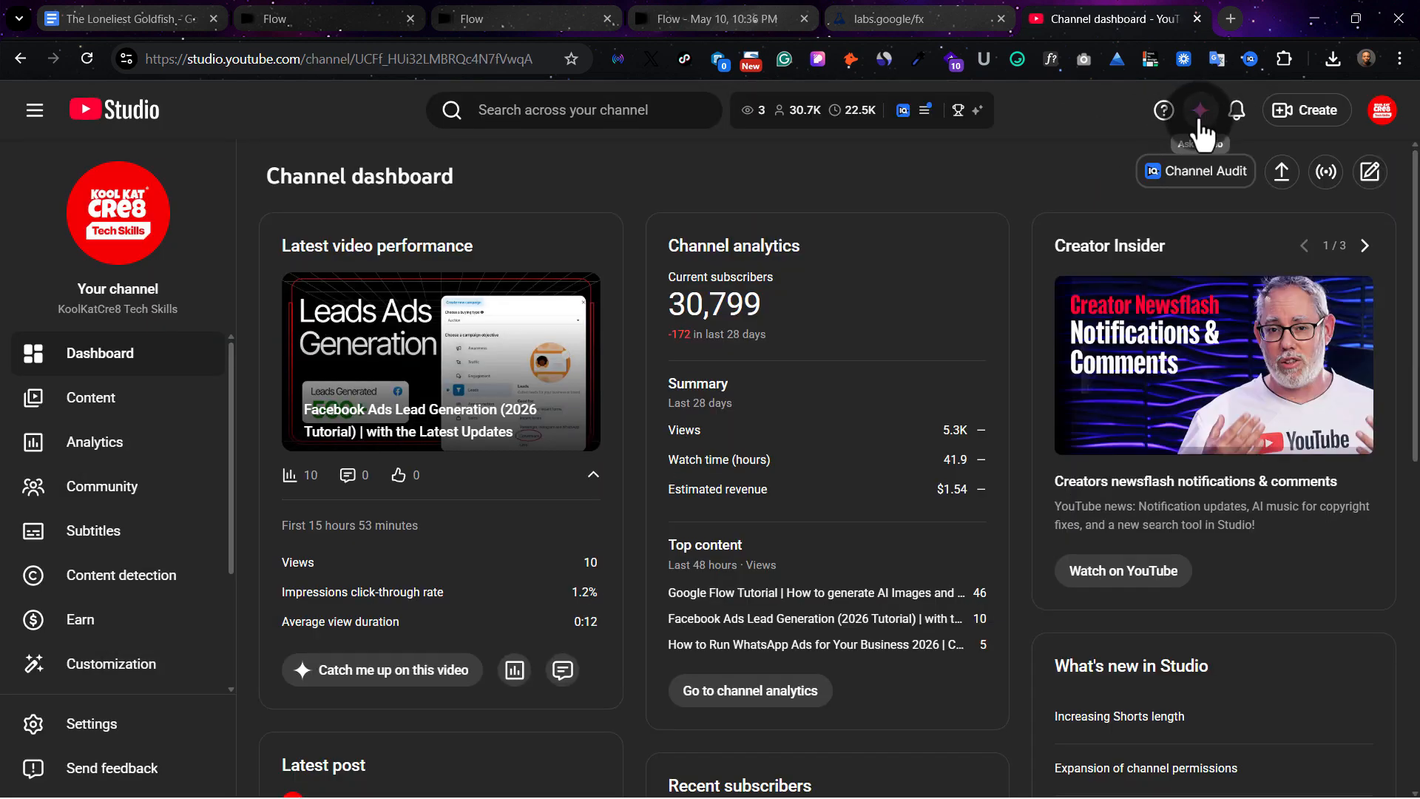
pyautogui.click(1199, 114)
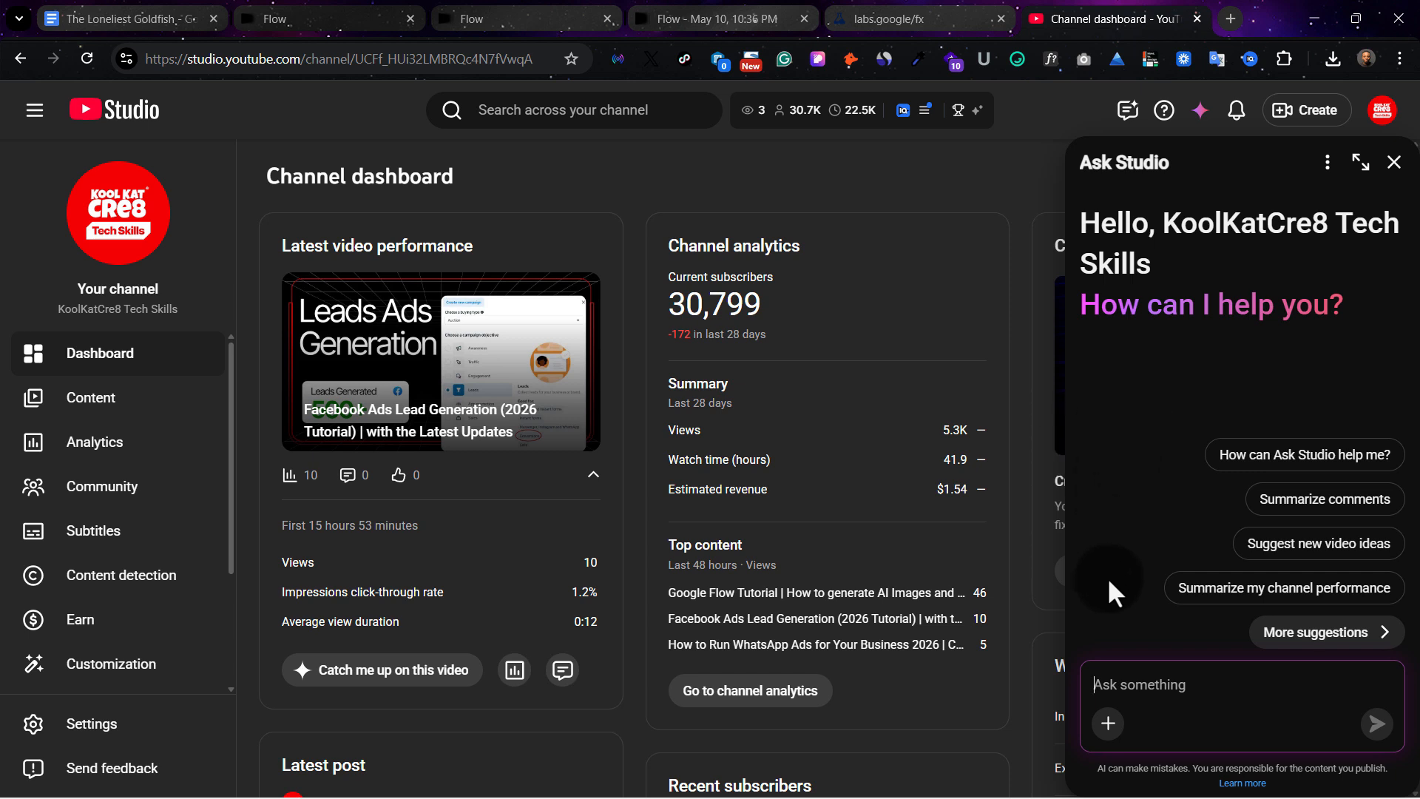
pyautogui.click(1108, 724)
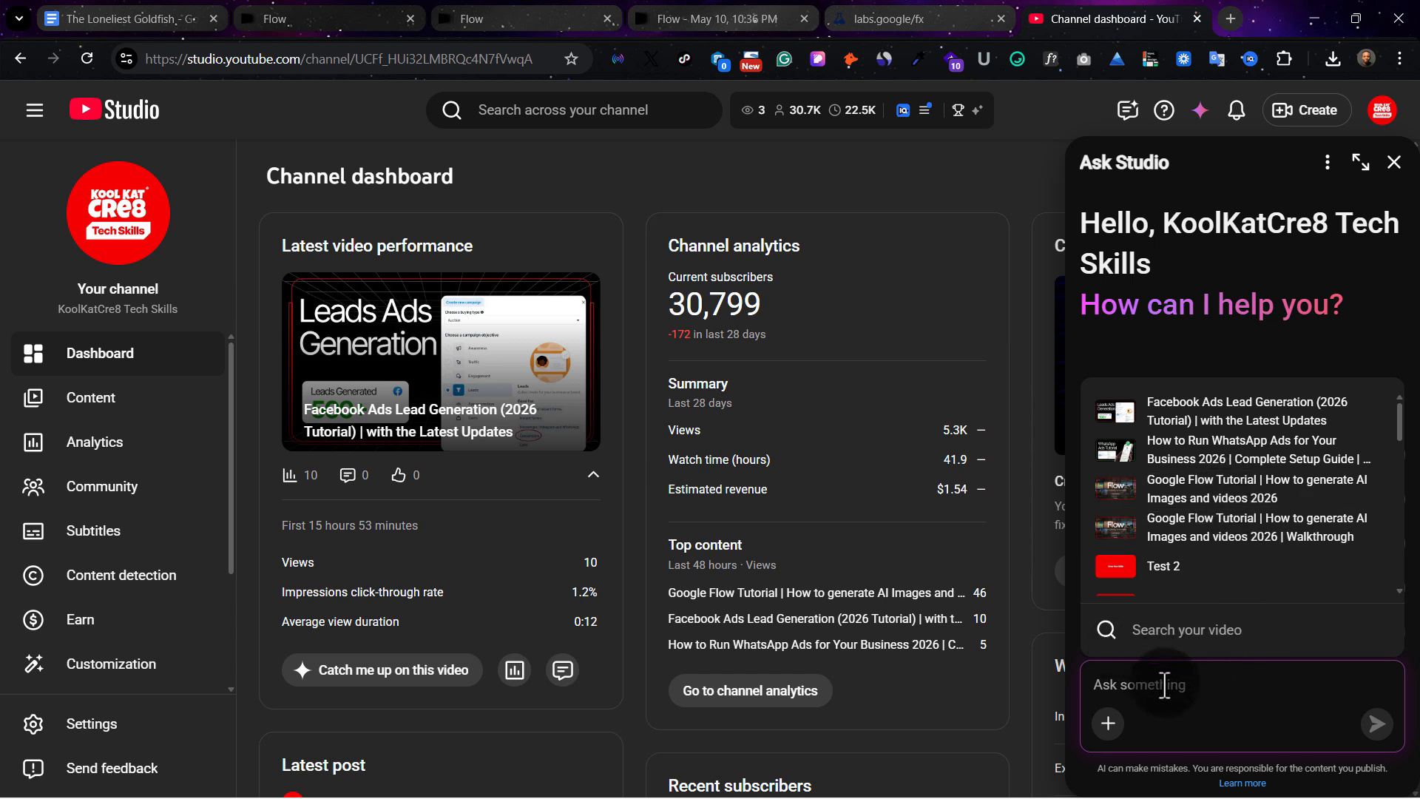
pyautogui.click(1263, 339)
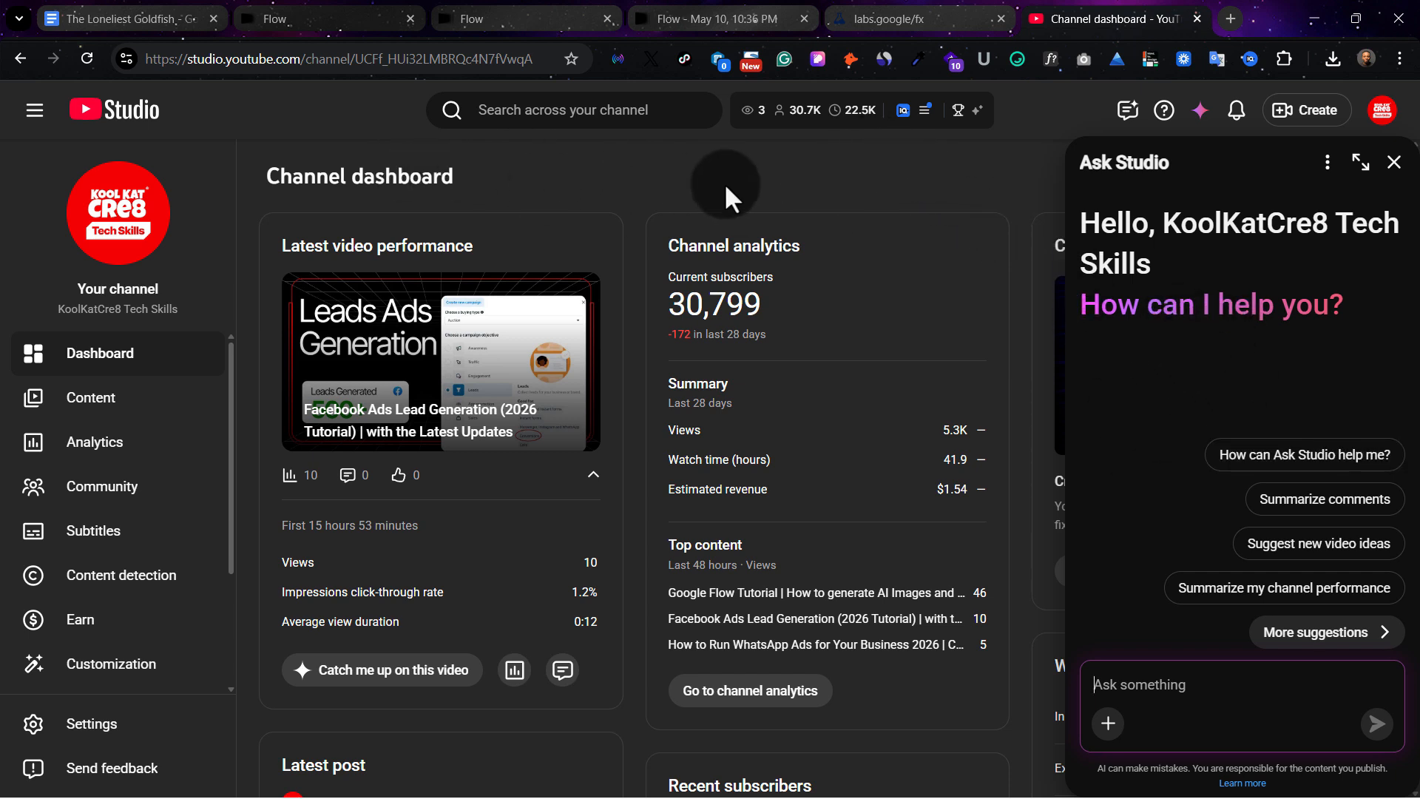
# Copy the goldfish Character prompt from the Google Docs document into the Flow project and generate two 9:16 images with Nano Banana Pro
pyautogui.click(56, 10)
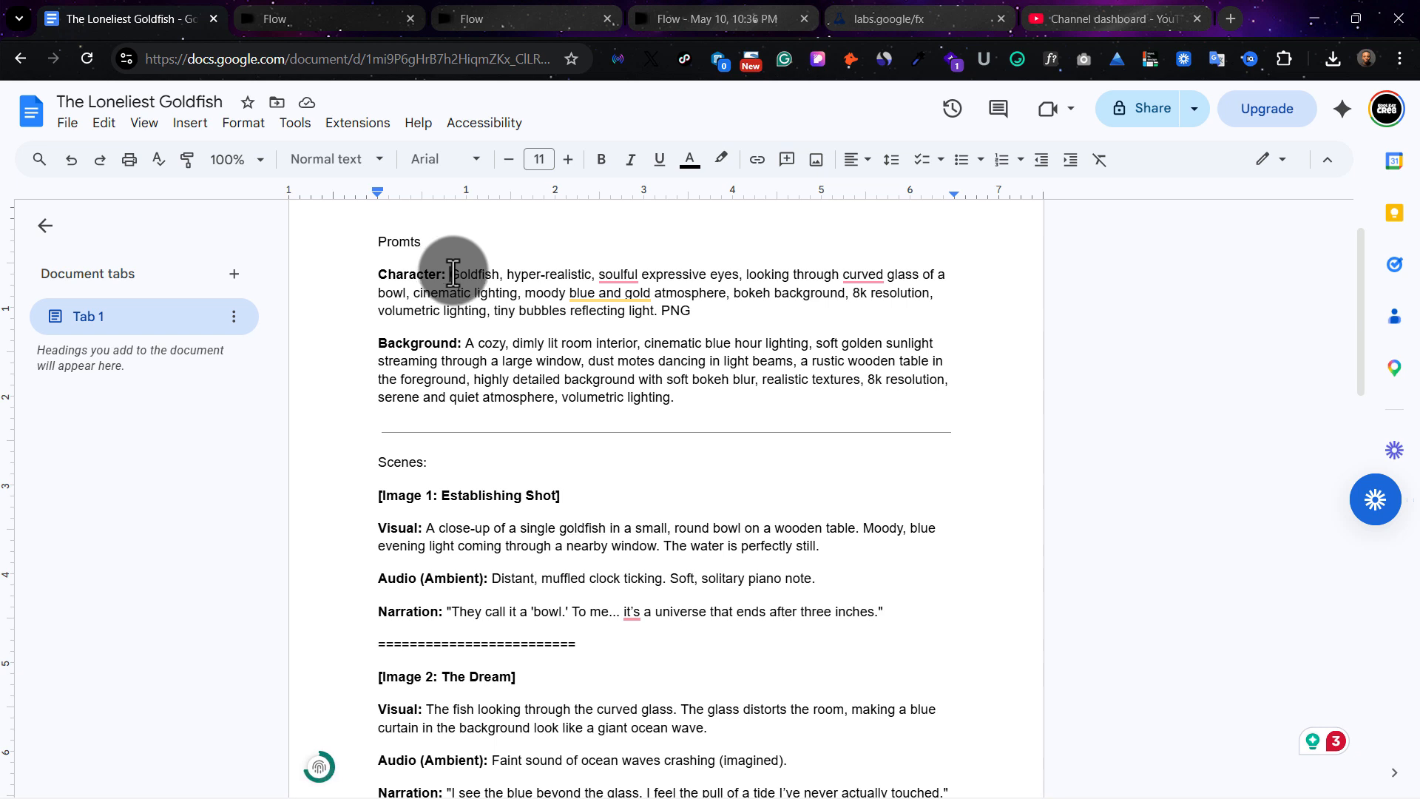
pyautogui.moveTo(450, 275); pyautogui.dragTo(702, 307)
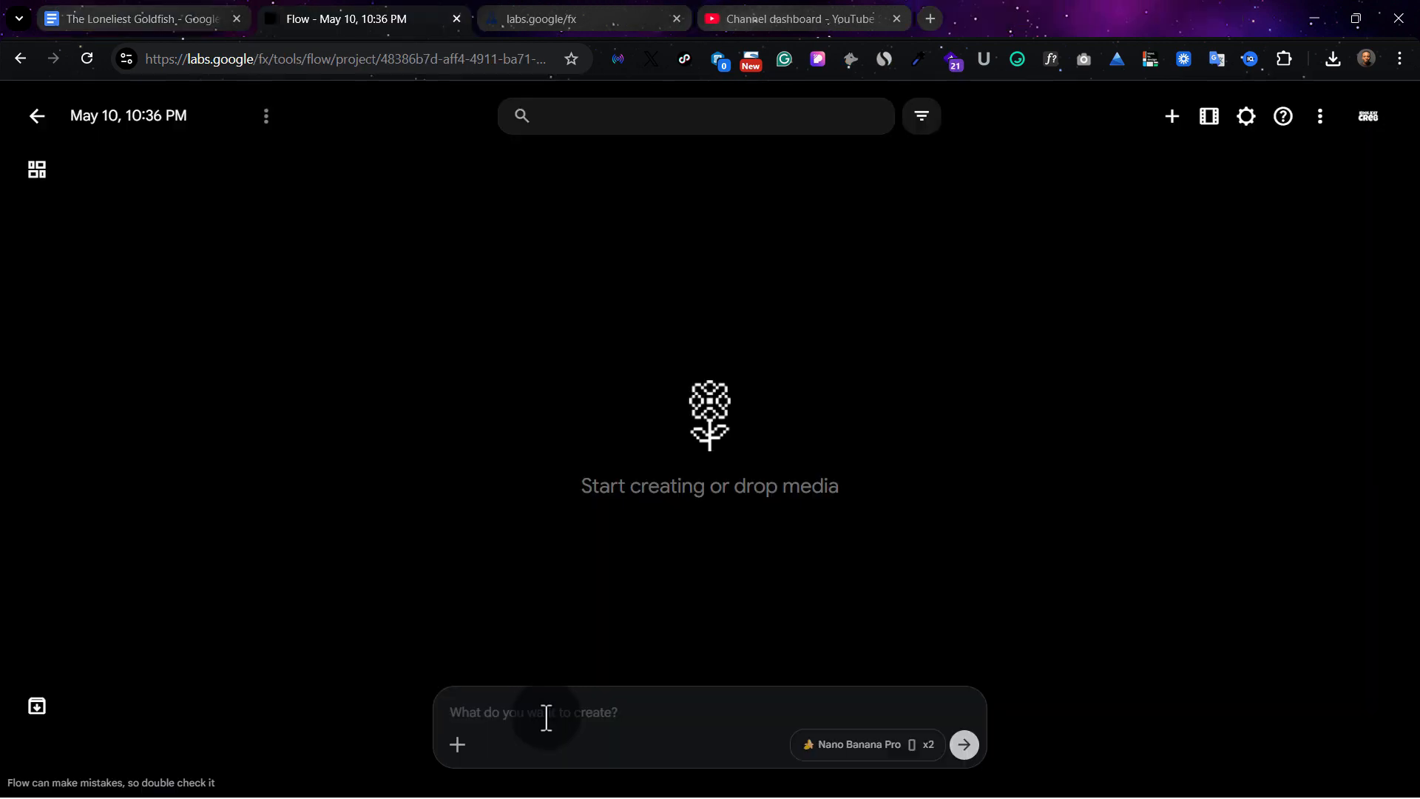
pyautogui.write('Goldfish, hyper-realistic, soulful expressive eyes, looking through curved glass of a bowl, cinematic lighting, moody blue and gold atmosphere, bokeh background, 8k resolution, volumetric lighting, tiny bubbles reflecting light. PNG')
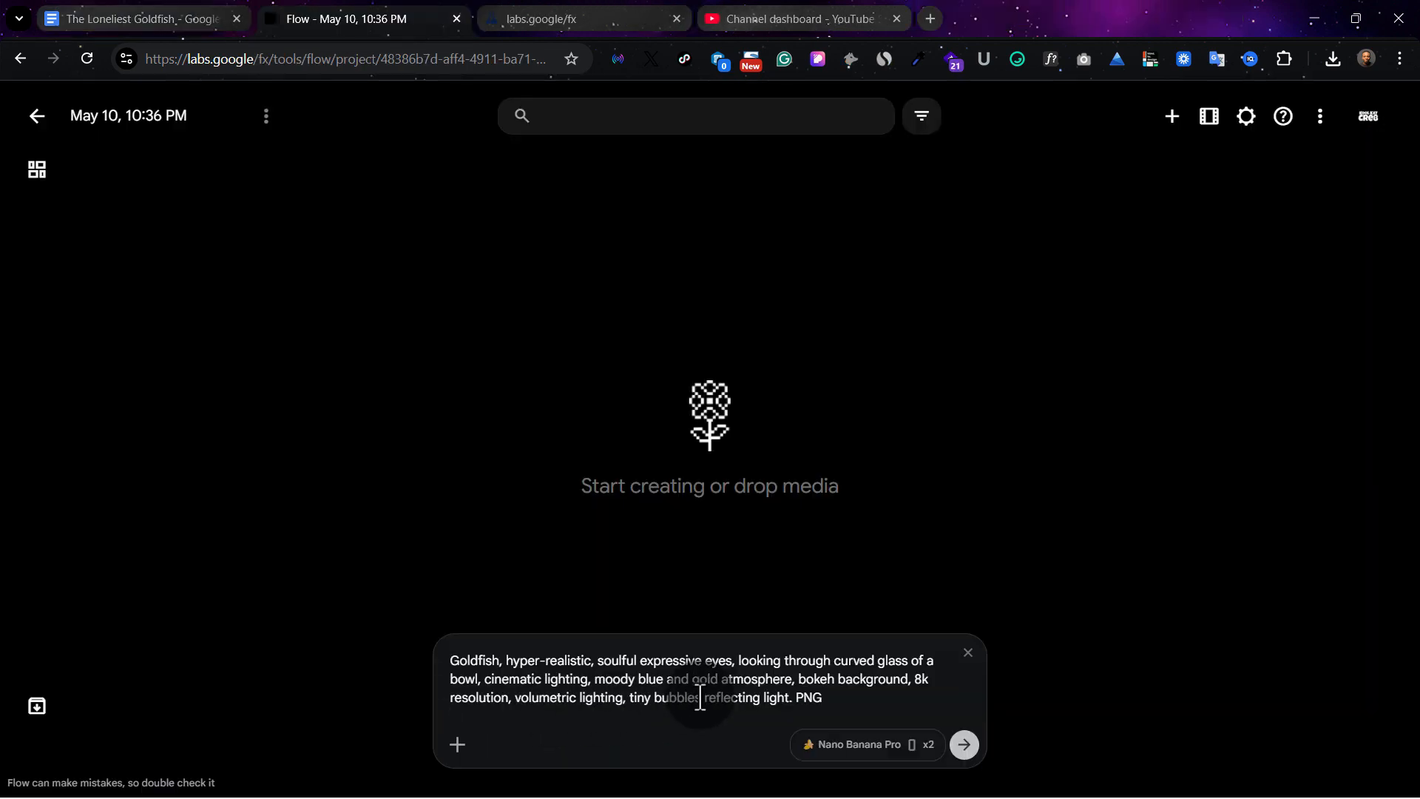
pyautogui.press('BackSpace')
pyautogui.click(877, 755)
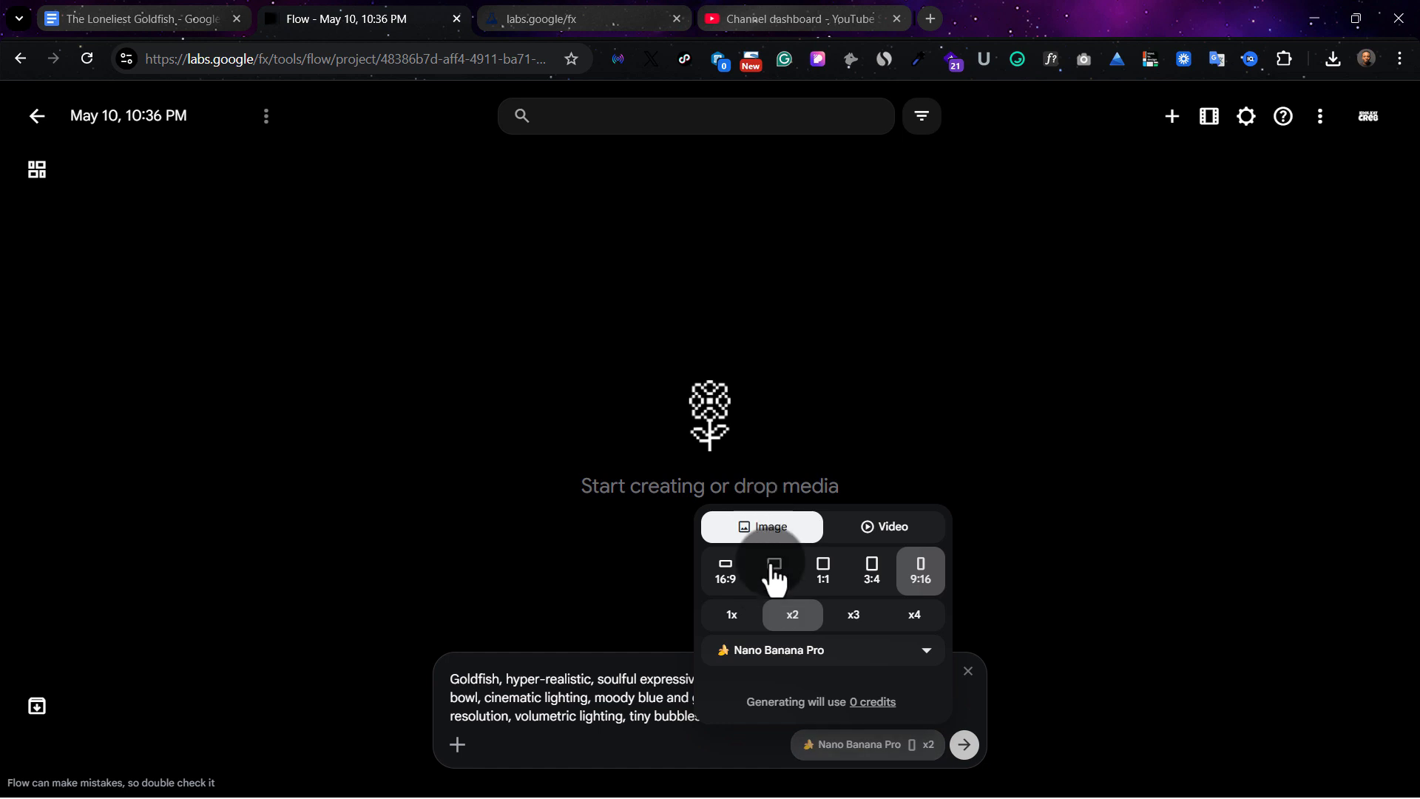
pyautogui.click(917, 573)
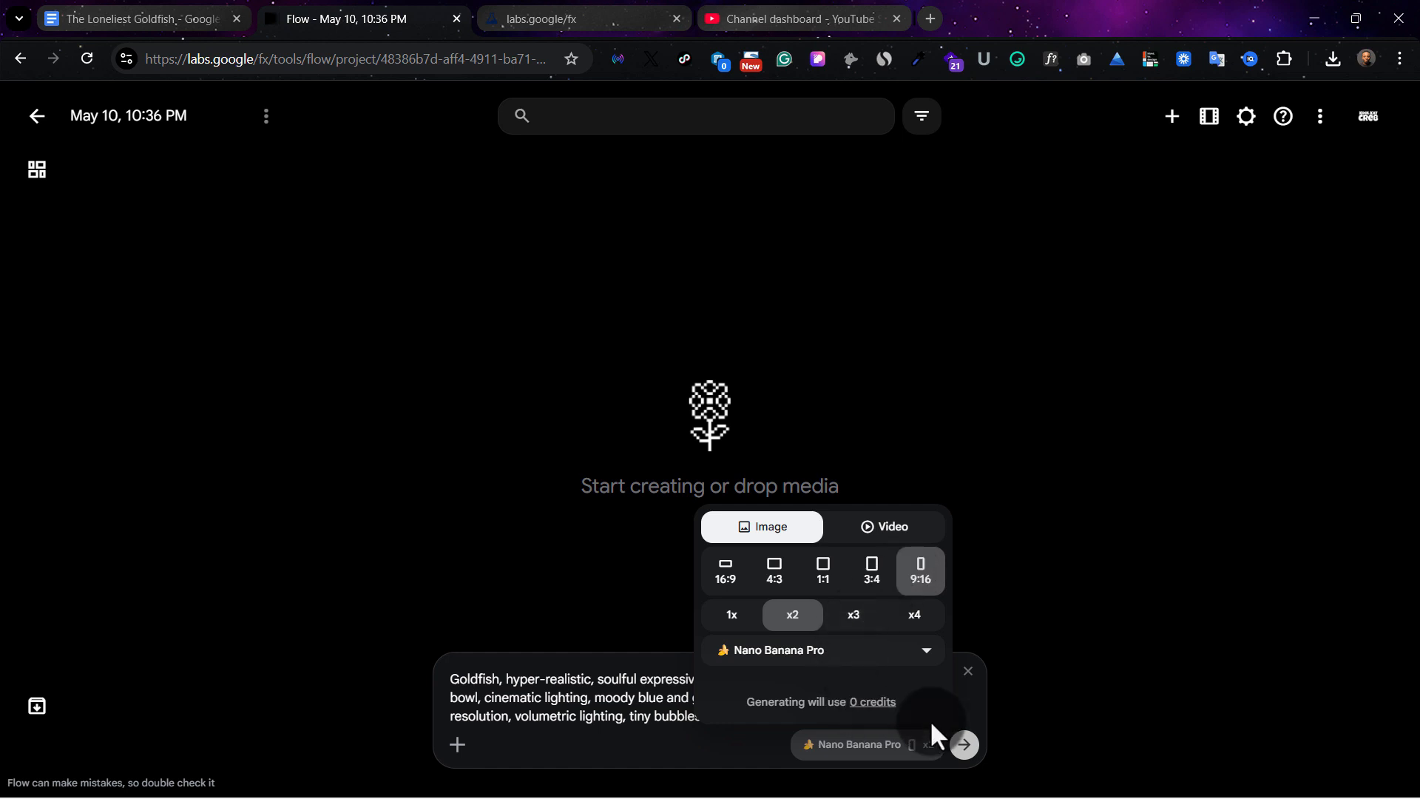
pyautogui.click(964, 746)
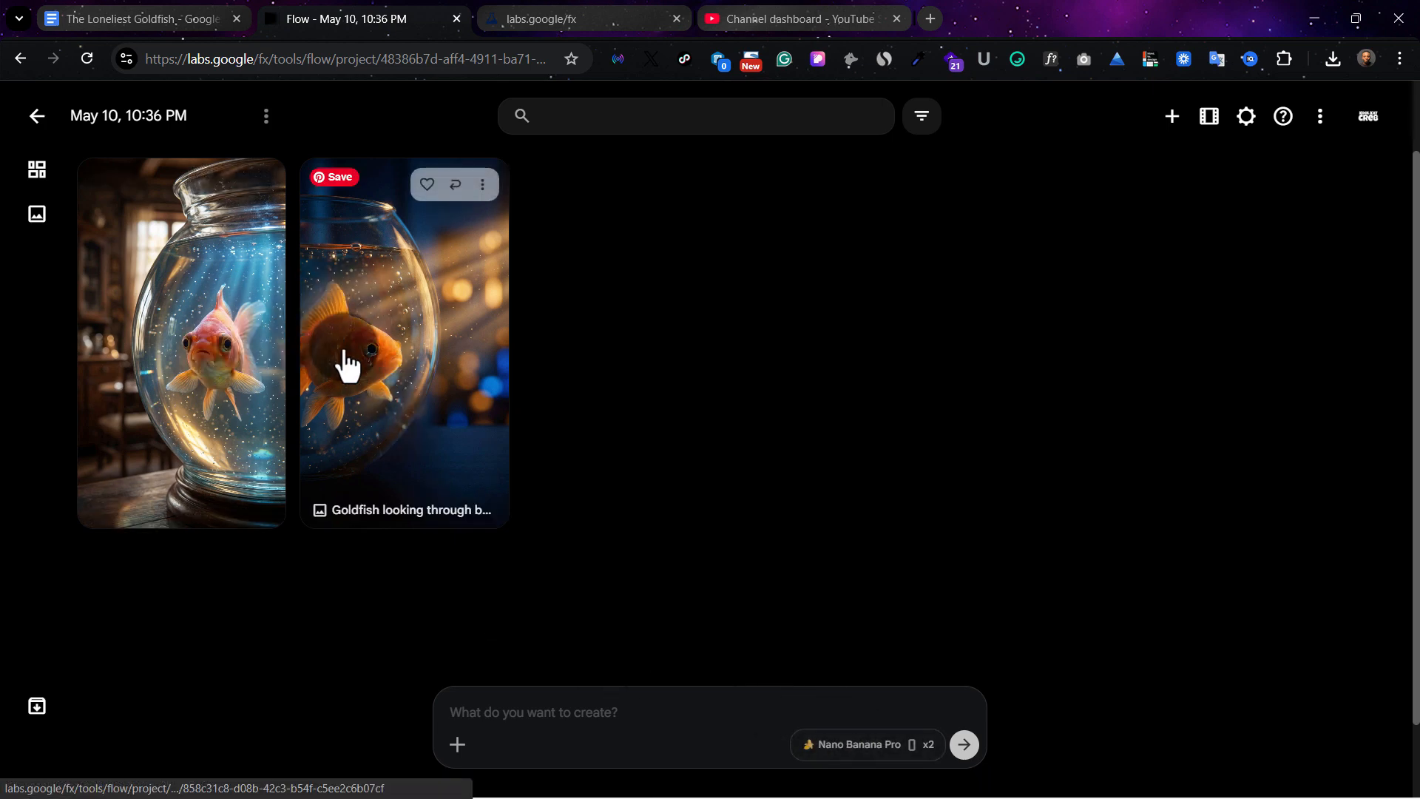
# Generate two 16:9 images from the same goldfish prompt and view the front-facing goldfish image enlarged
pyautogui.click(916, 747)
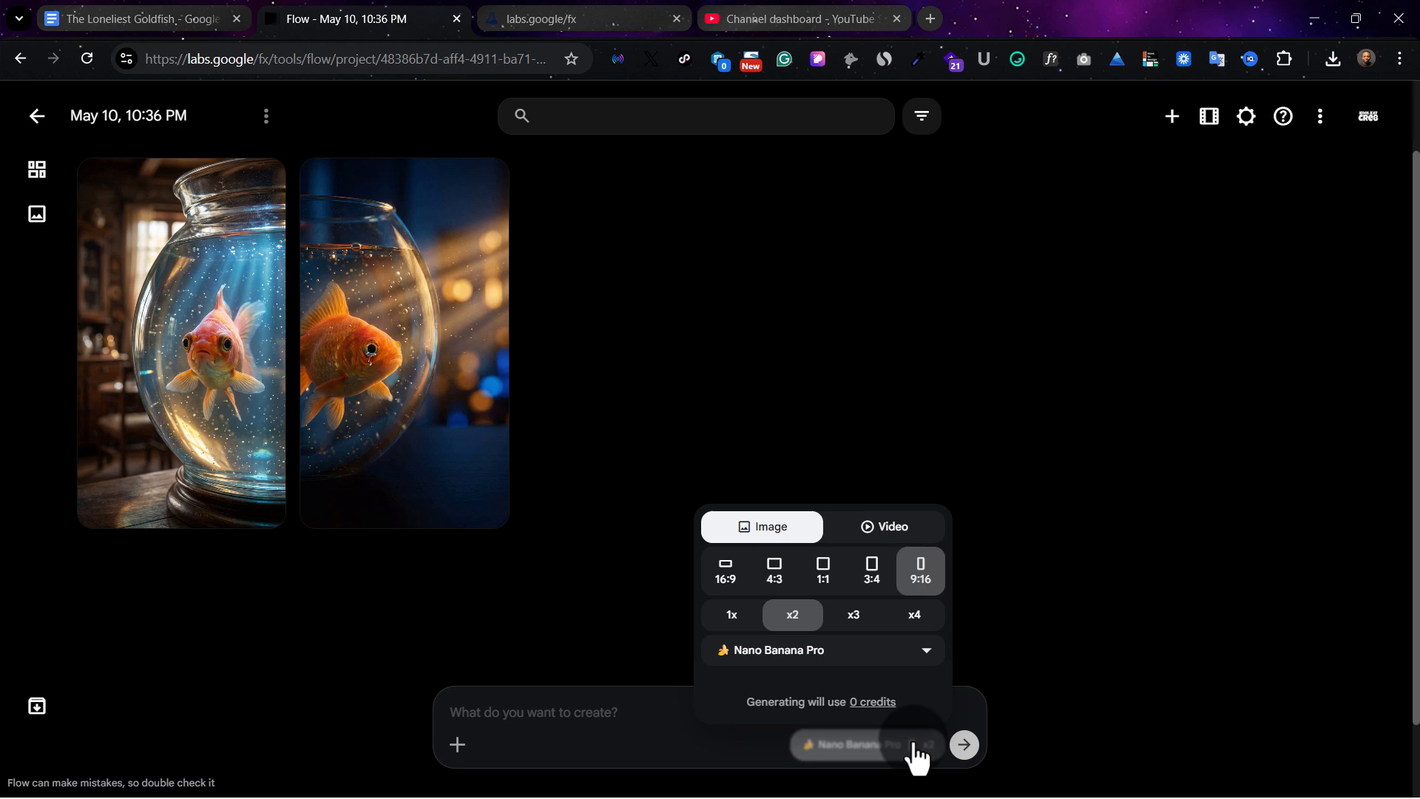
pyautogui.click(726, 574)
pyautogui.click(622, 712)
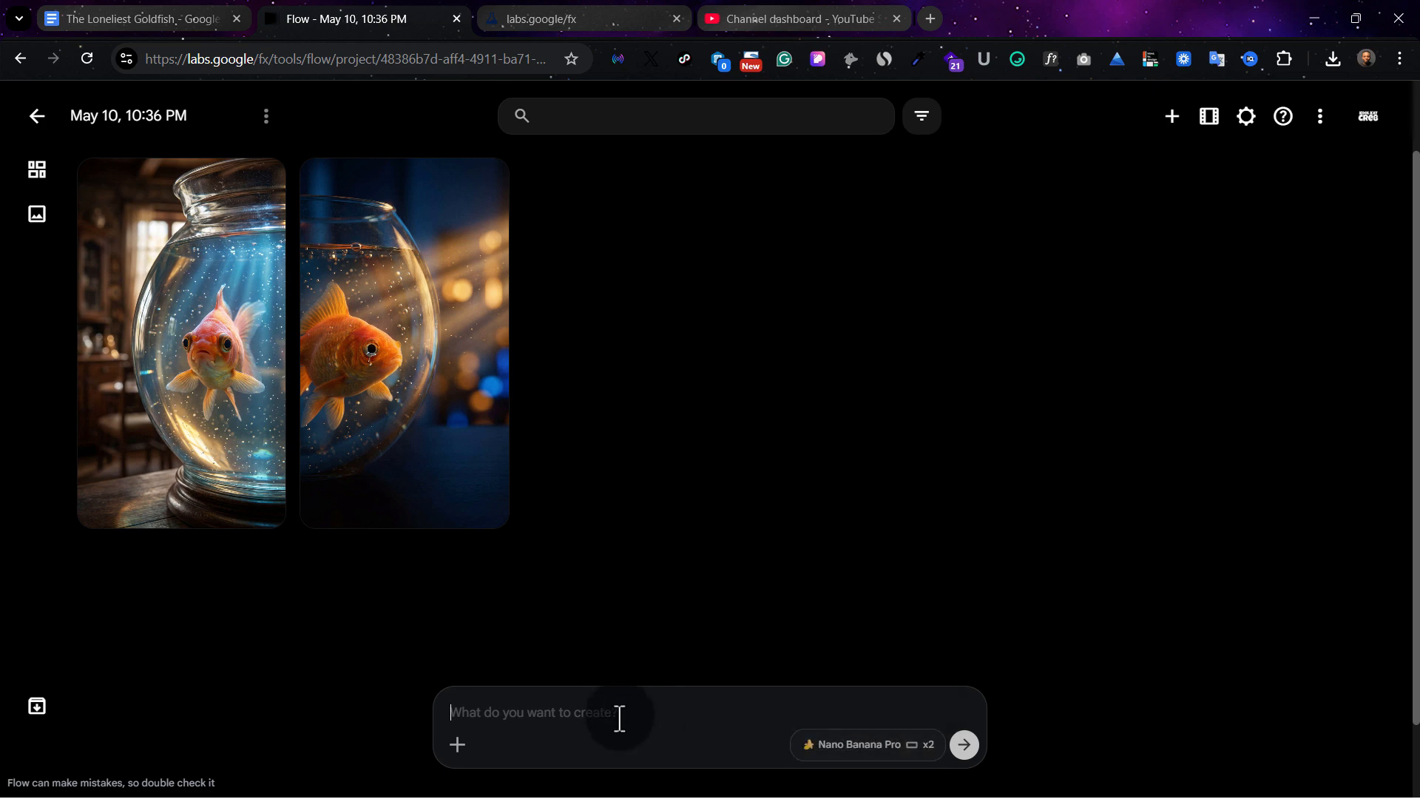
pyautogui.write('Goldfish, hyper-realistic, soulful expressive eyes, looking through curved glass of a bowl, cinematic lighting, moody blue and gold atmosphere, bokeh background, 8k resolution, volumetric lighting, tiny bubbles reflecting light. PNG')
pyautogui.click(958, 756)
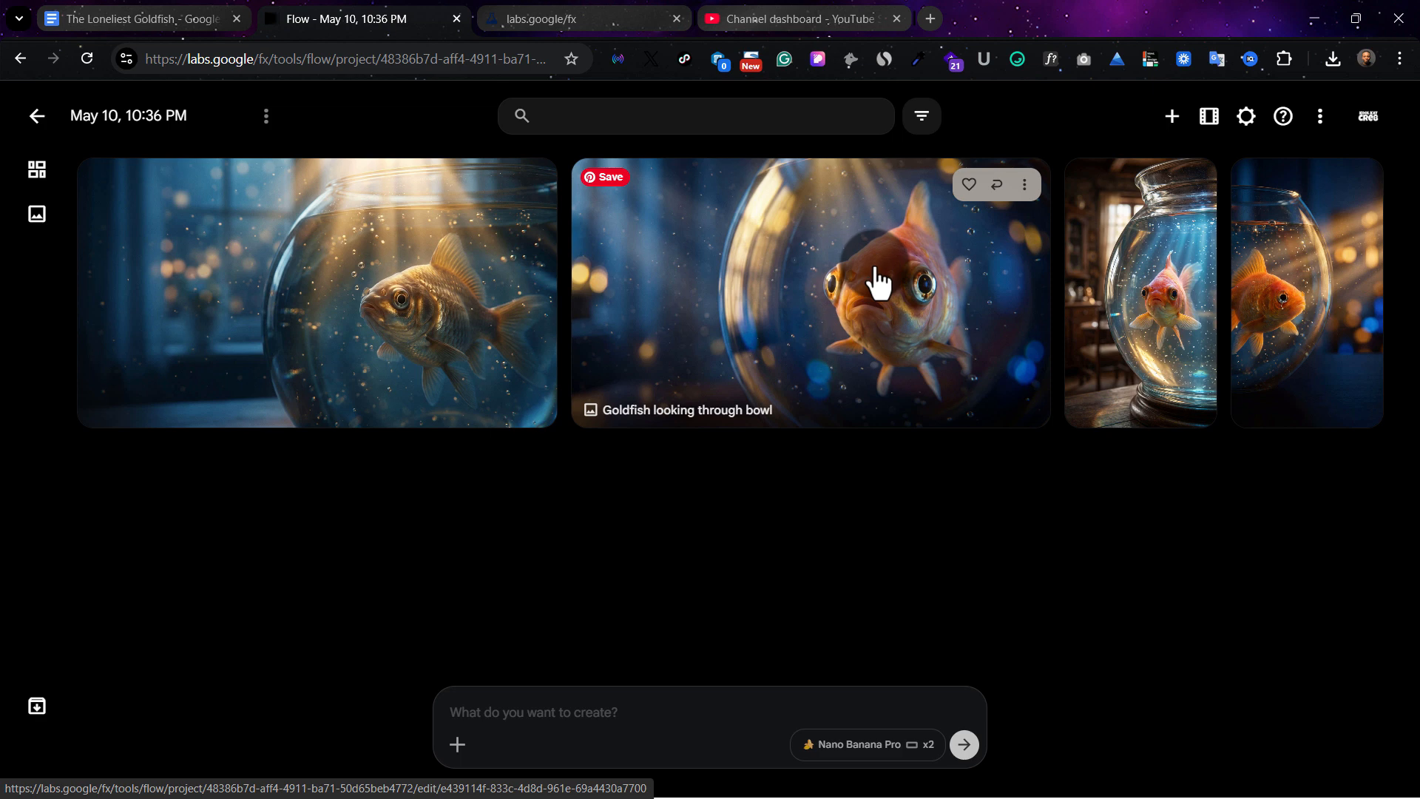
pyautogui.click(879, 282)
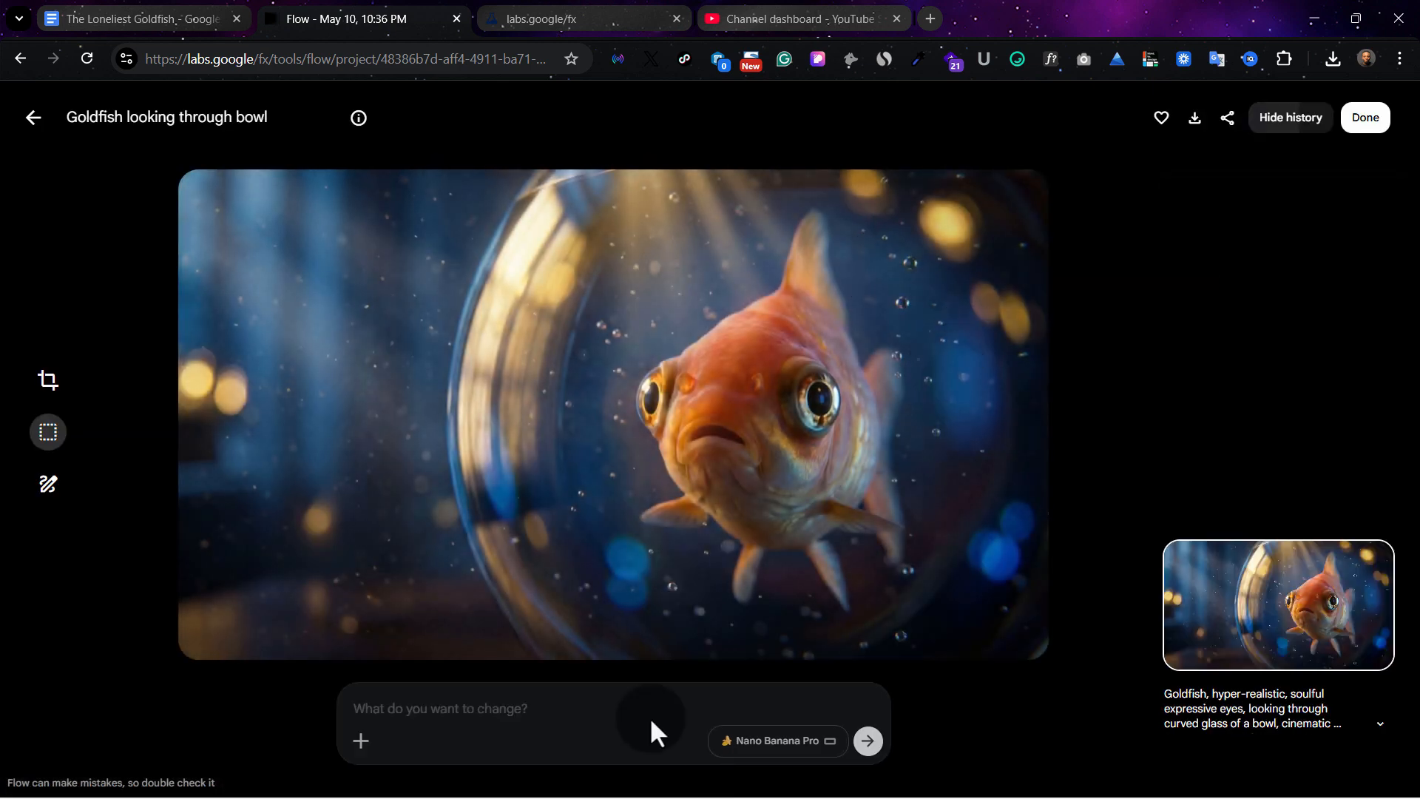
pyautogui.click(37, 117)
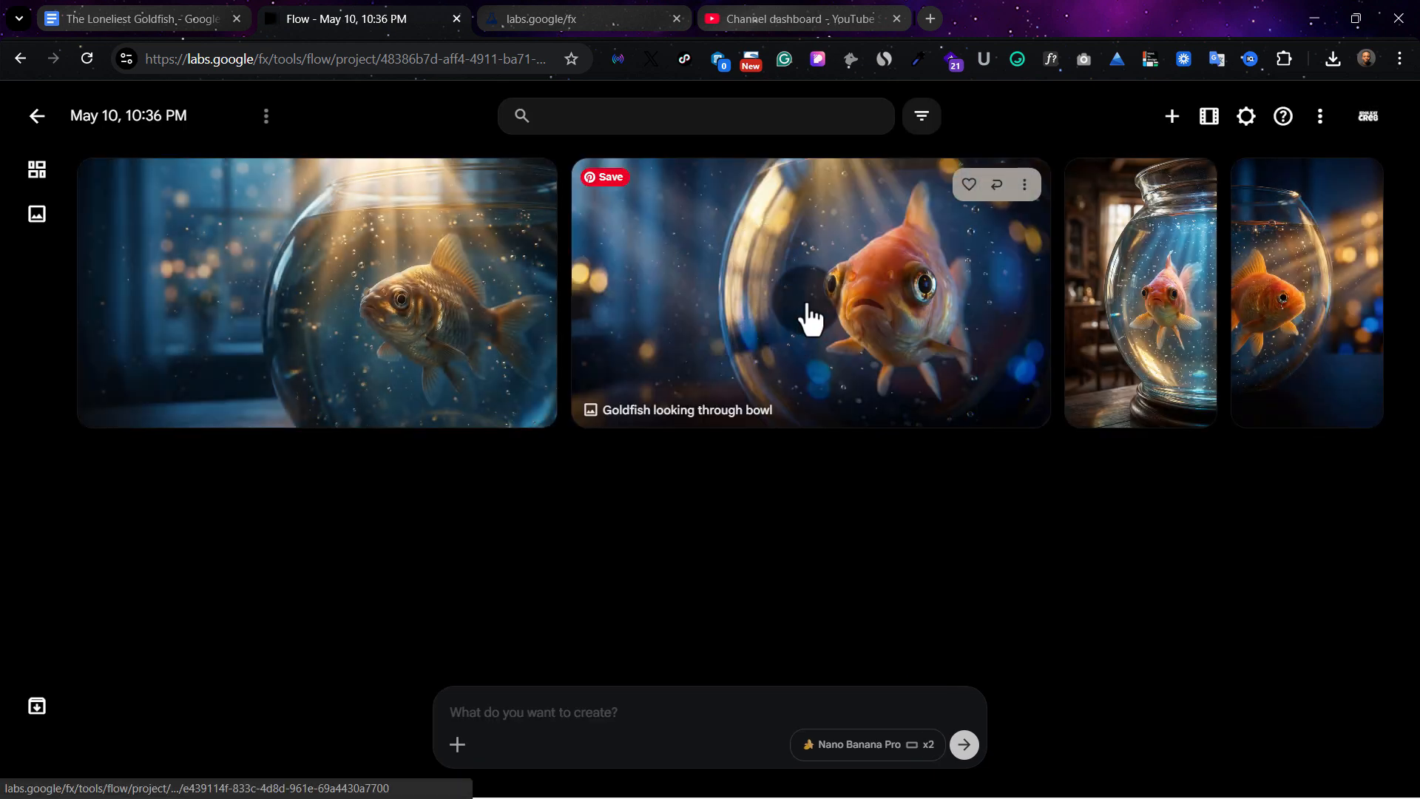
# Box-select the fish in the front-facing 16:9 goldfish image and regenerate it with the prompt "I need the fish in a plain white background"
pyautogui.click(810, 317)
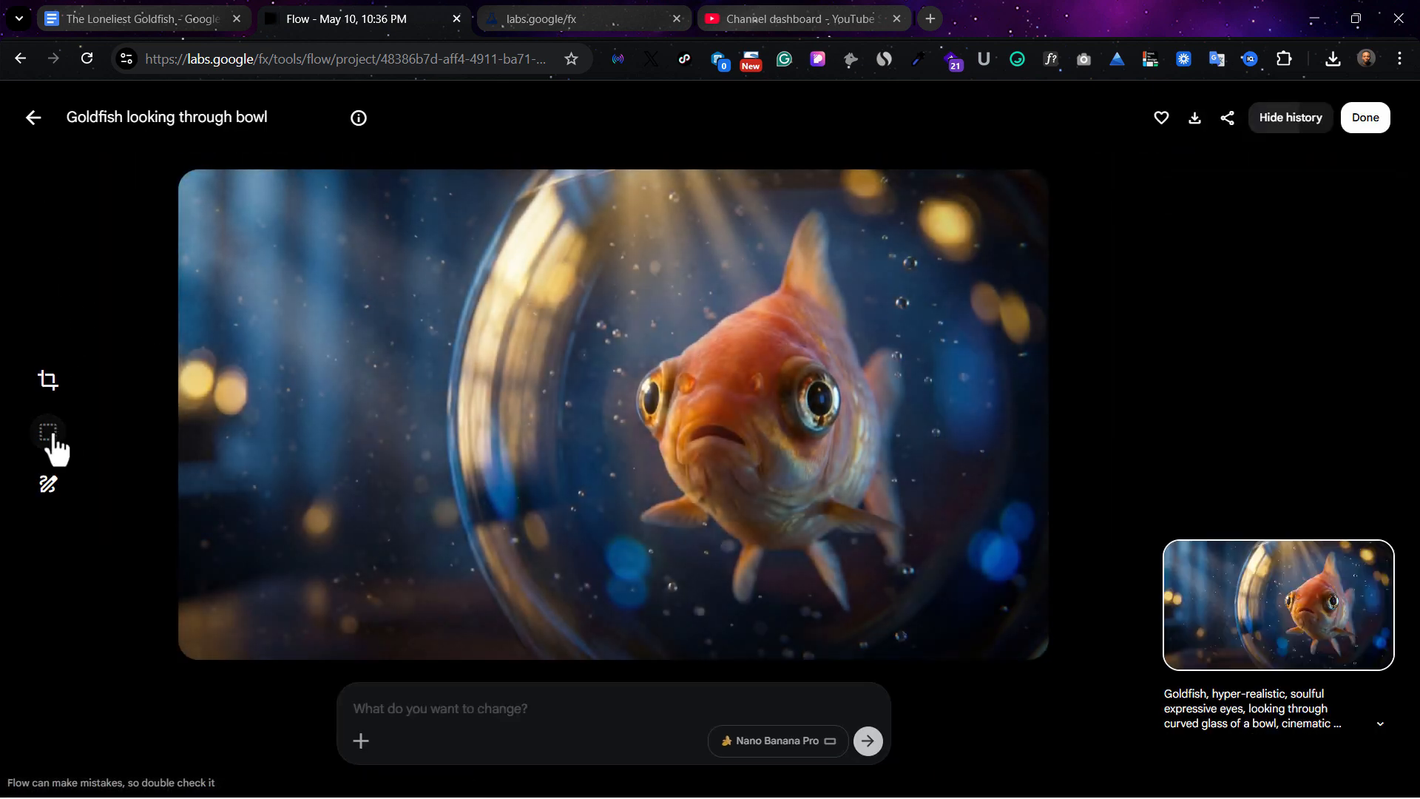
pyautogui.click(49, 435)
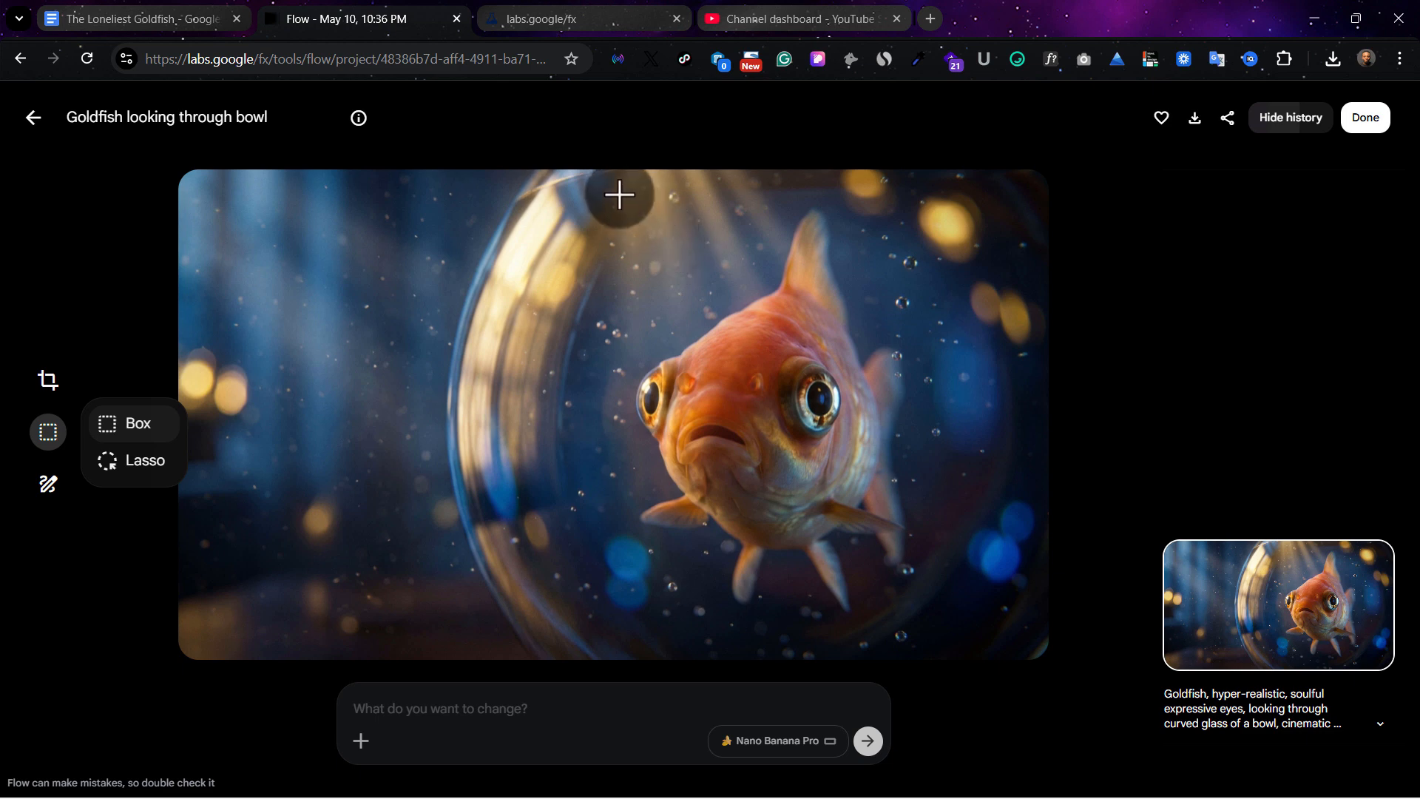
pyautogui.moveTo(608, 192)
pyautogui.mouseDown()
pyautogui.moveTo(634, 273)
pyautogui.moveTo(769, 510)
pyautogui.moveTo(925, 633)
pyautogui.mouseUp()
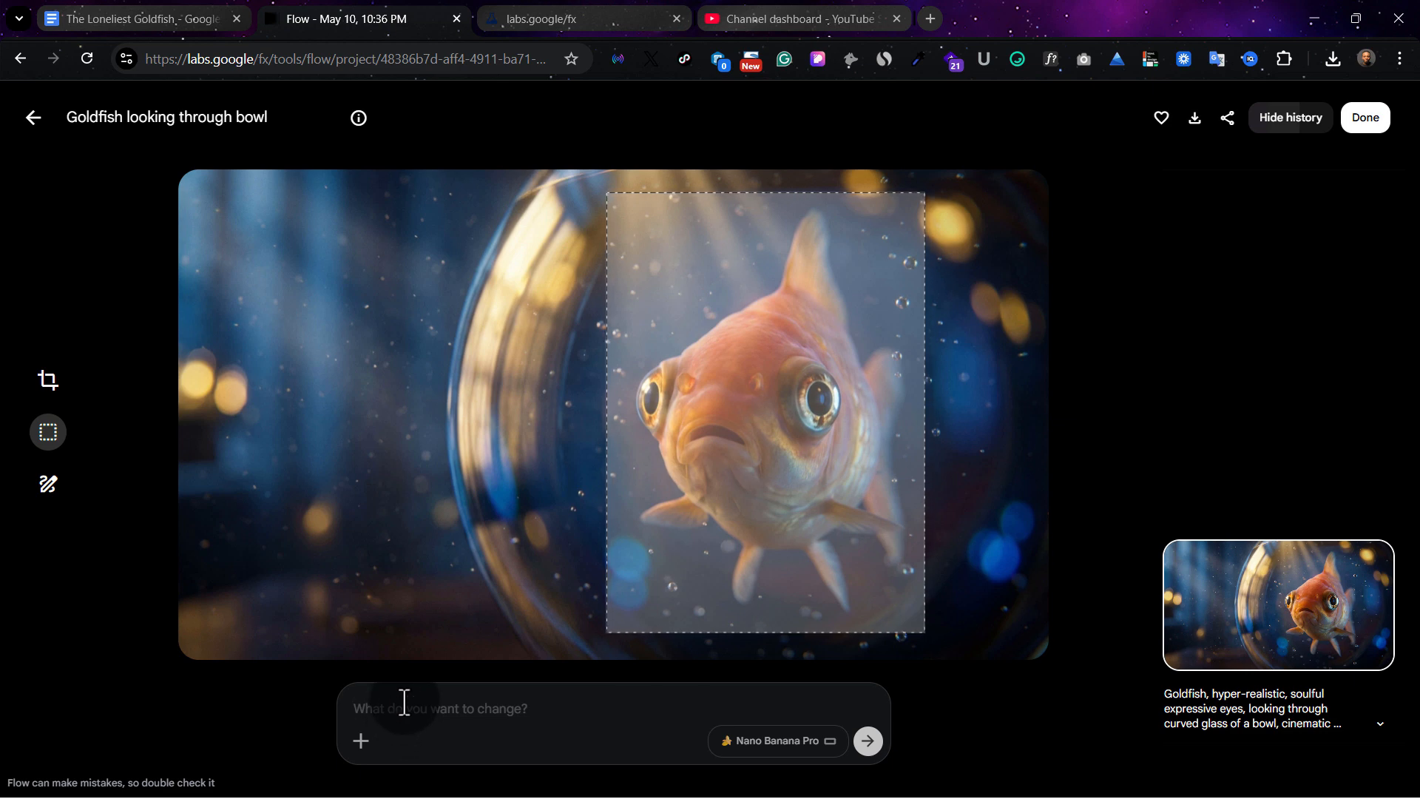
pyautogui.write('I need the fish in a plain white background')
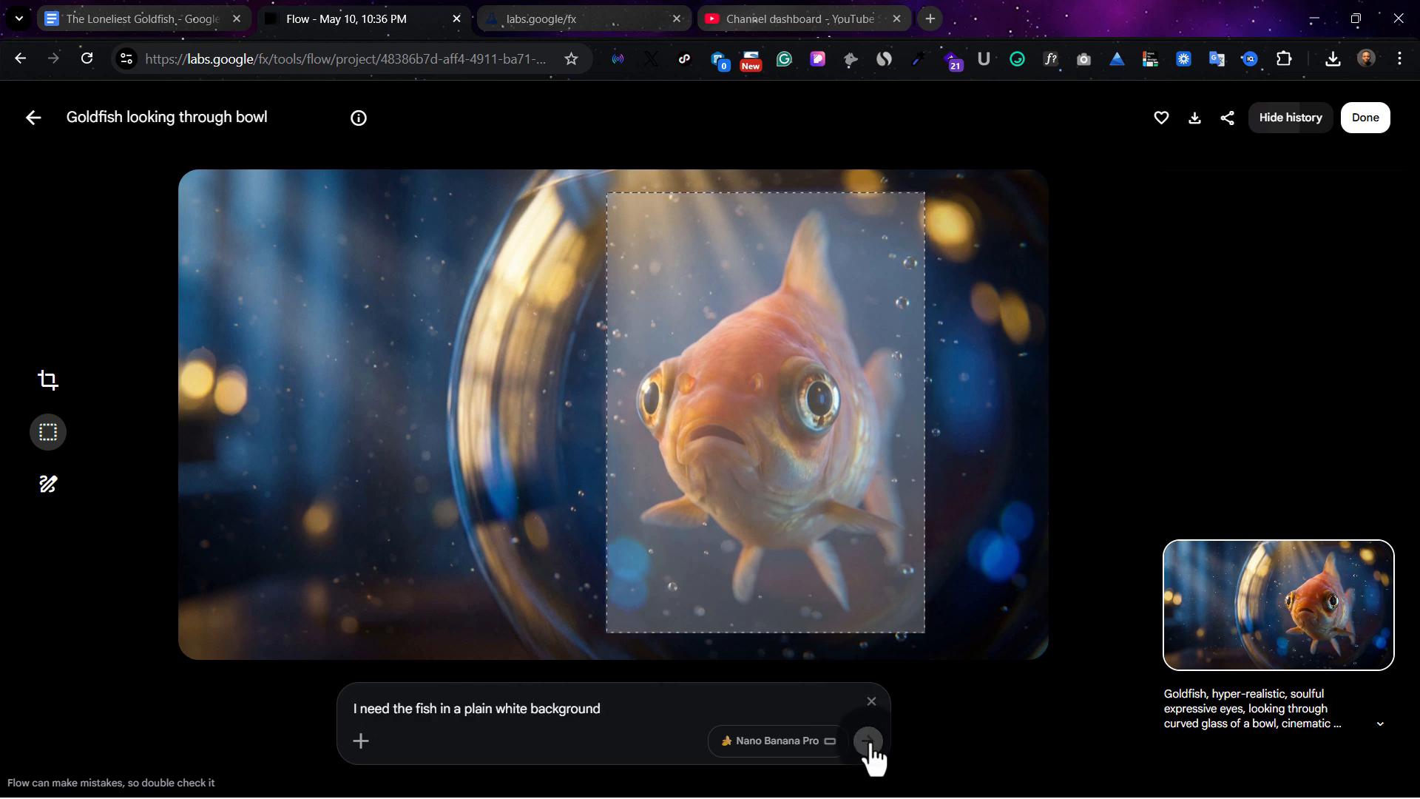
pyautogui.click(869, 742)
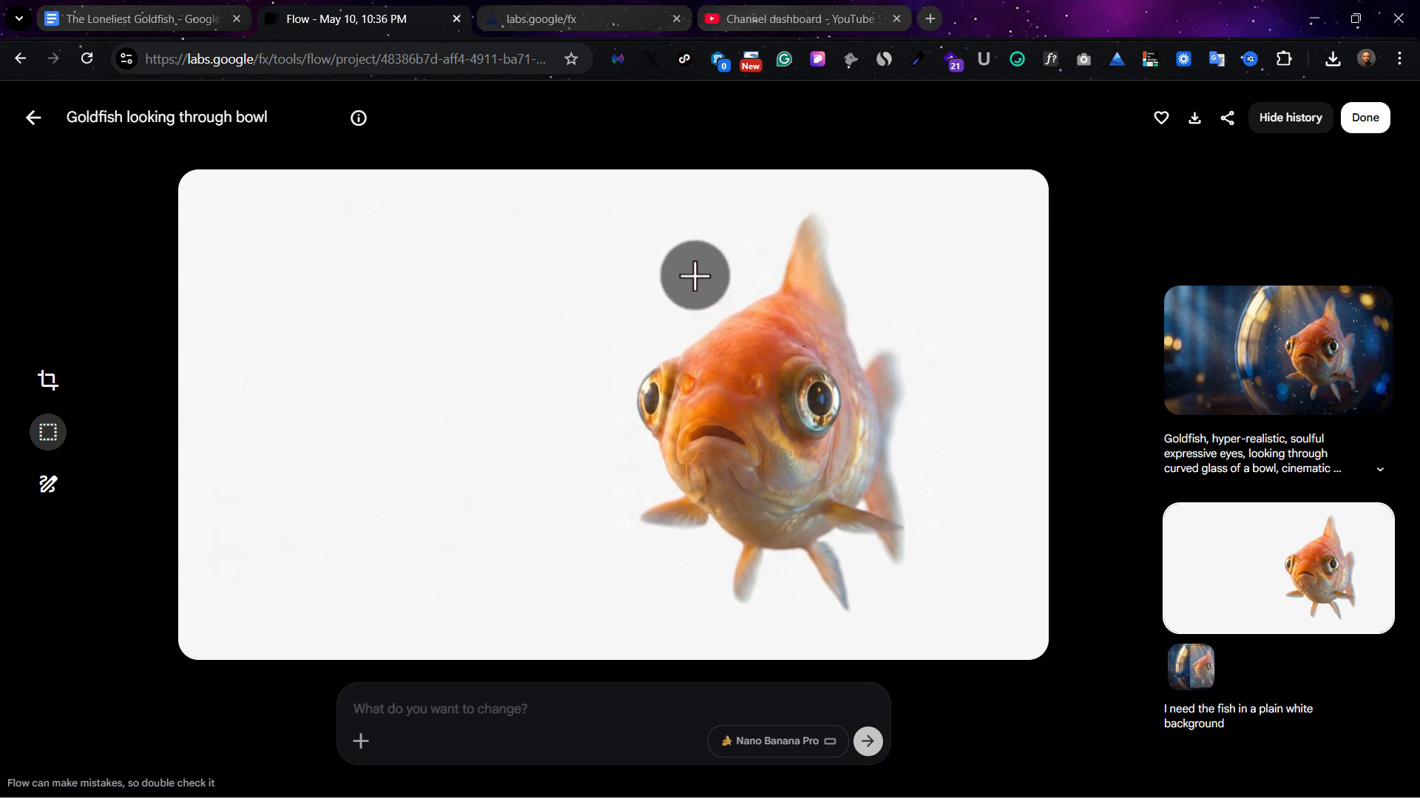
pyautogui.click(33, 117)
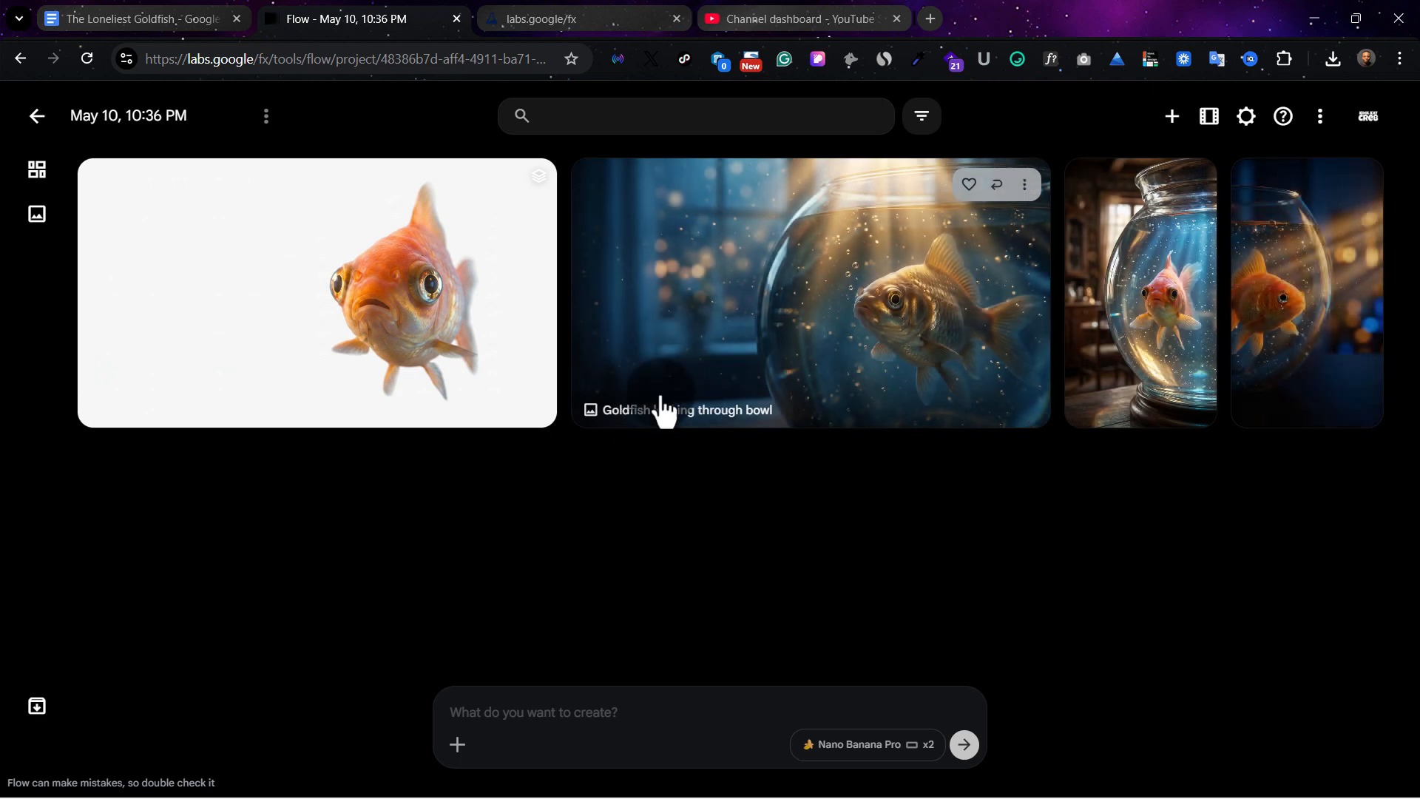
# Switch to The Loneliest Goldfish document in Google Docs and copy the Background prompt text
pyautogui.click(162, 13)
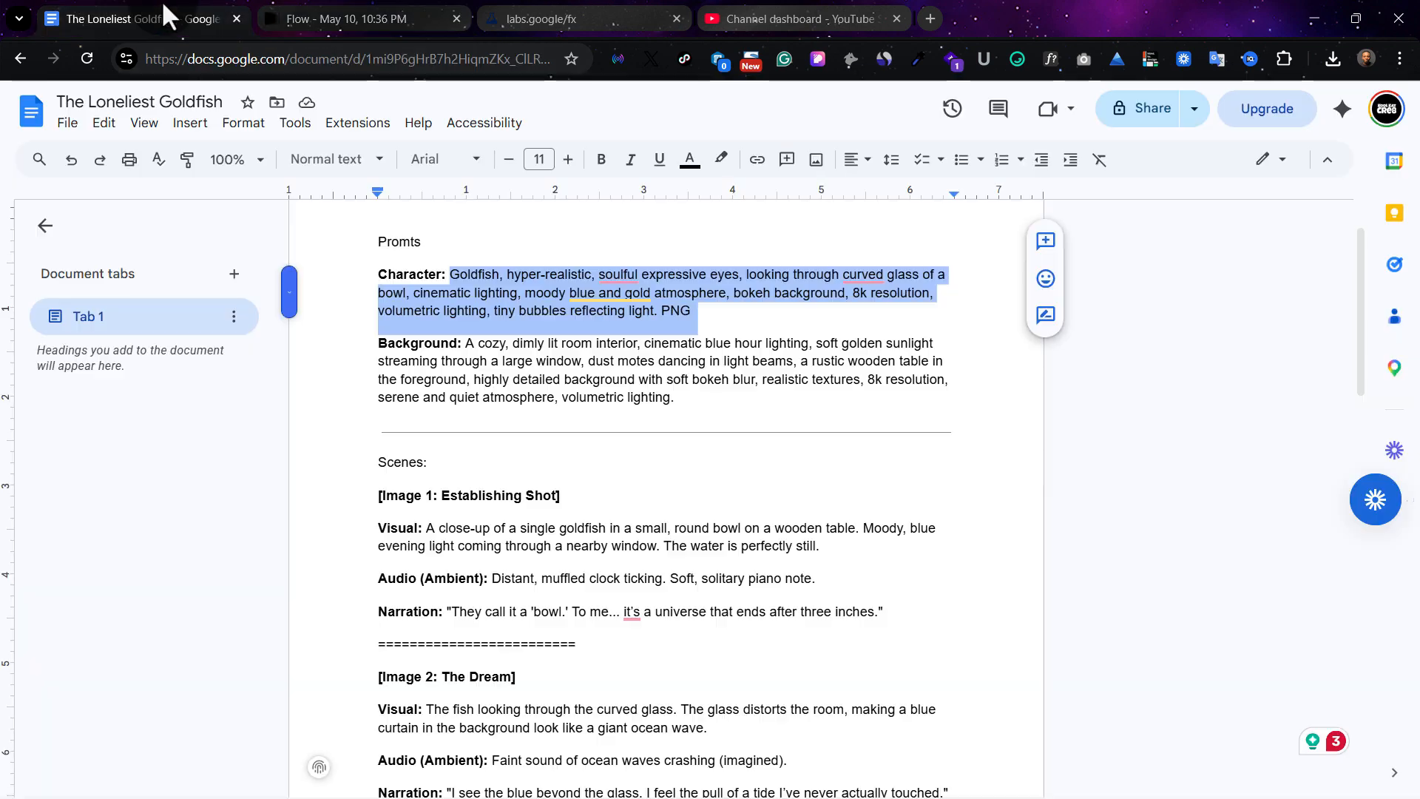
pyautogui.click(547, 389)
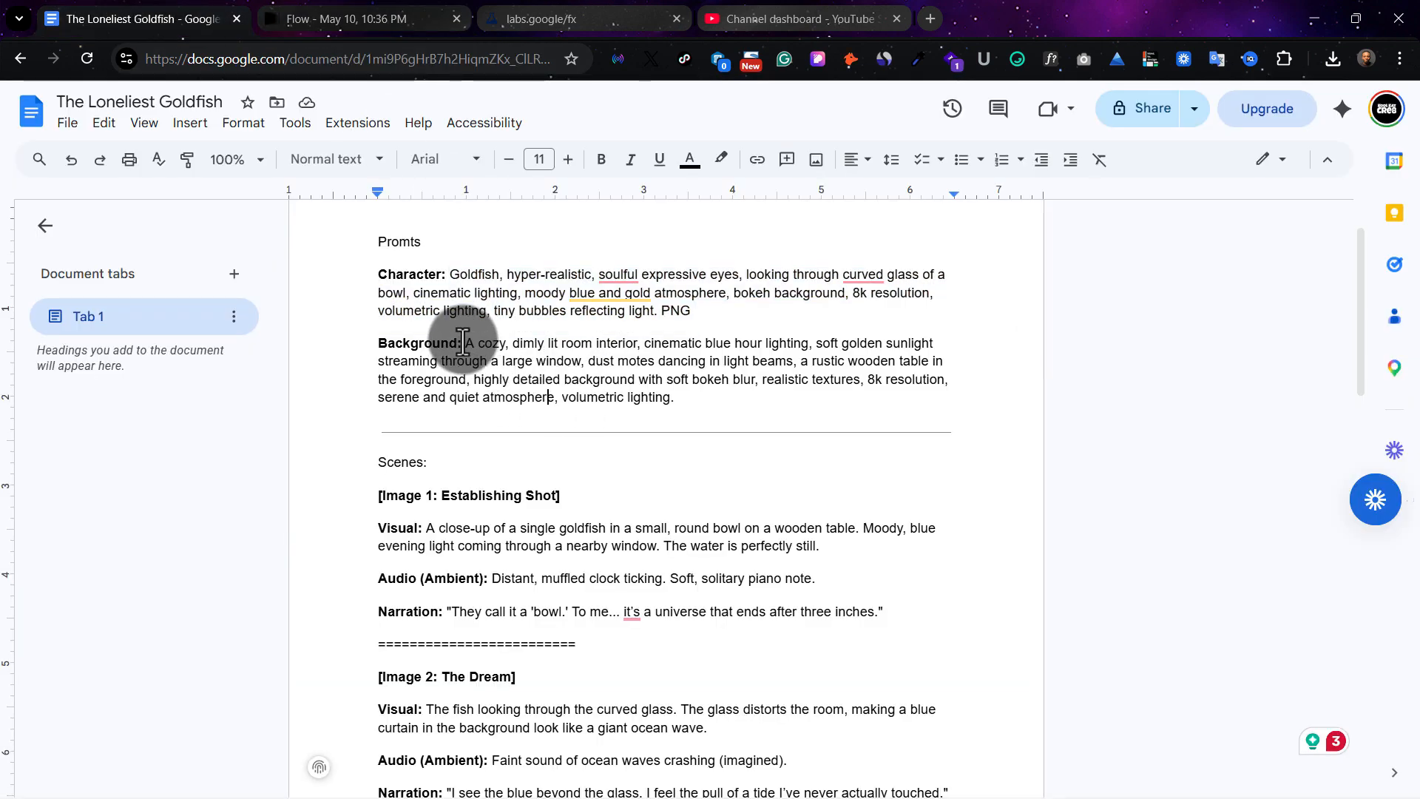
pyautogui.moveTo(465, 343); pyautogui.dragTo(674, 398)
pyautogui.hotkey('ctrl', 'c')
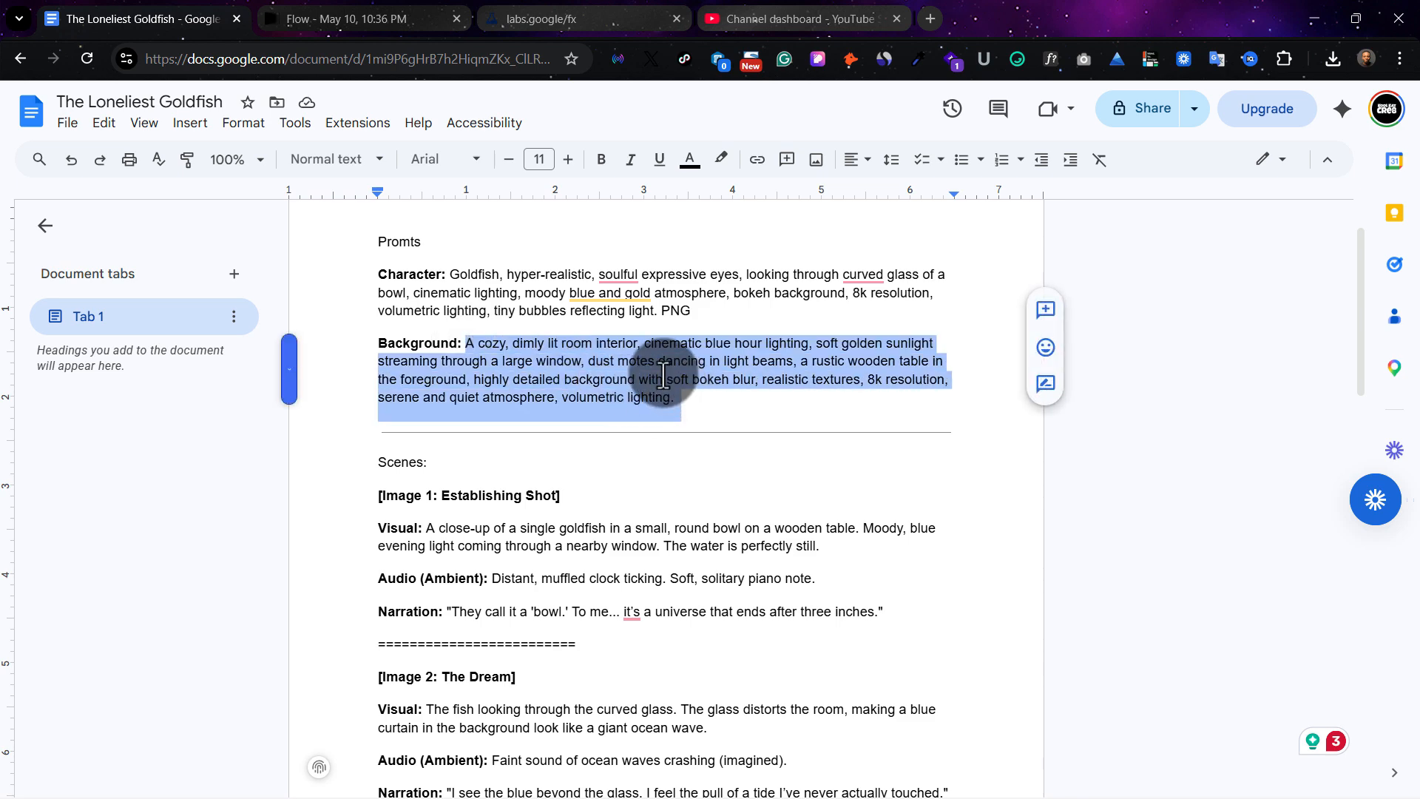
# Generate two 9:16 images with Nano Banana Pro in the Flow project from the copied Background prompt
pyautogui.click(330, 12)
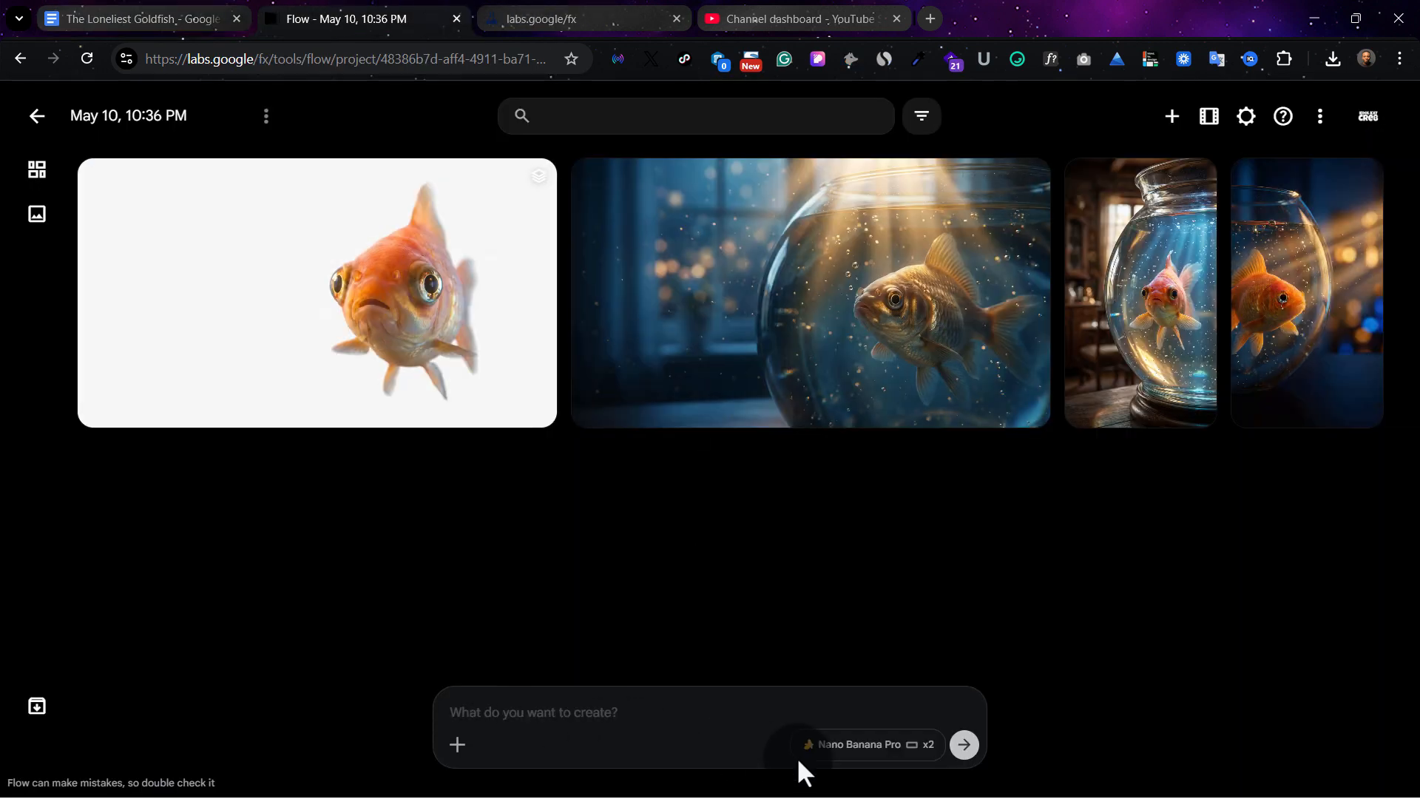
pyautogui.click(925, 762)
pyautogui.click(913, 575)
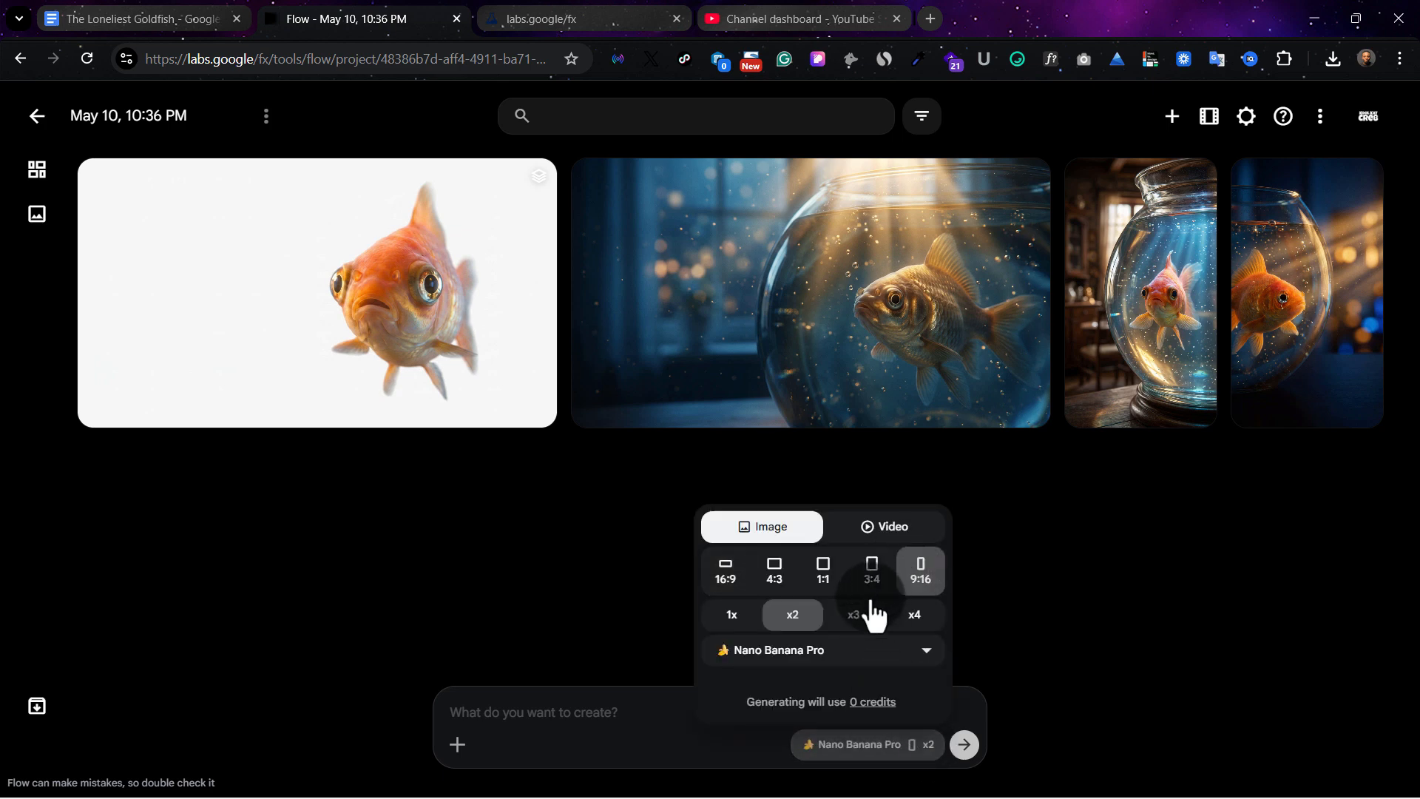
pyautogui.click(569, 711)
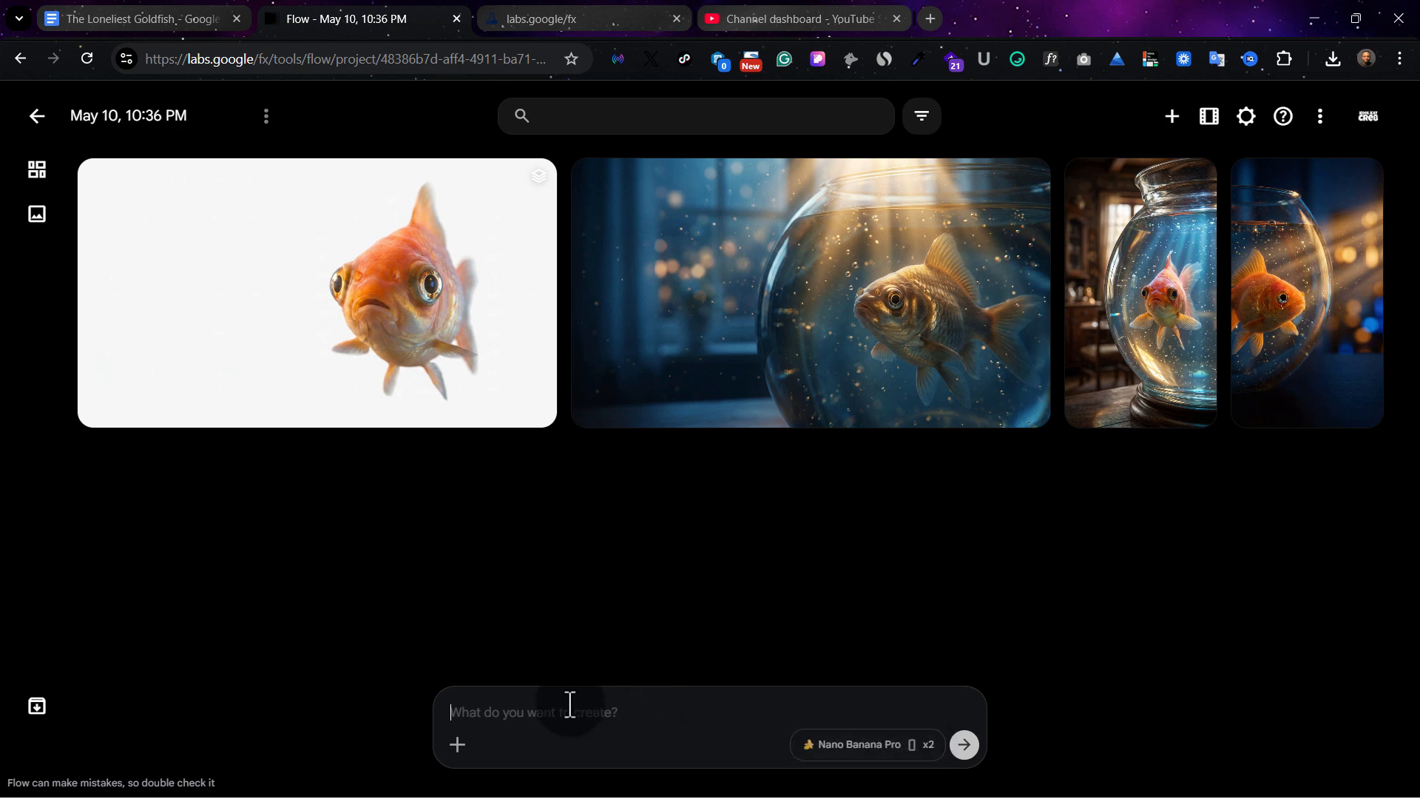
pyautogui.hotkey('ctrl', 'v')
pyautogui.press('BackSpace')
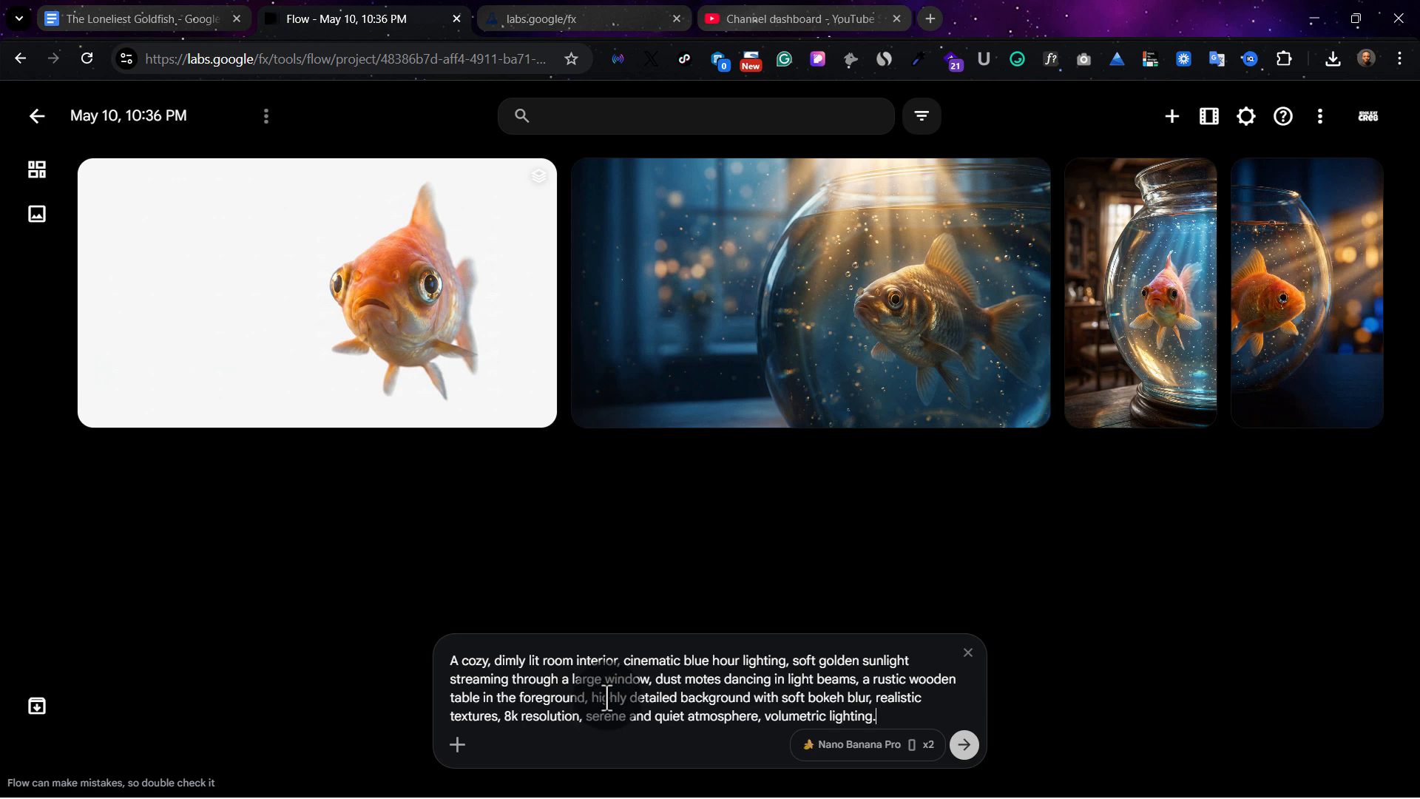
pyautogui.click(967, 745)
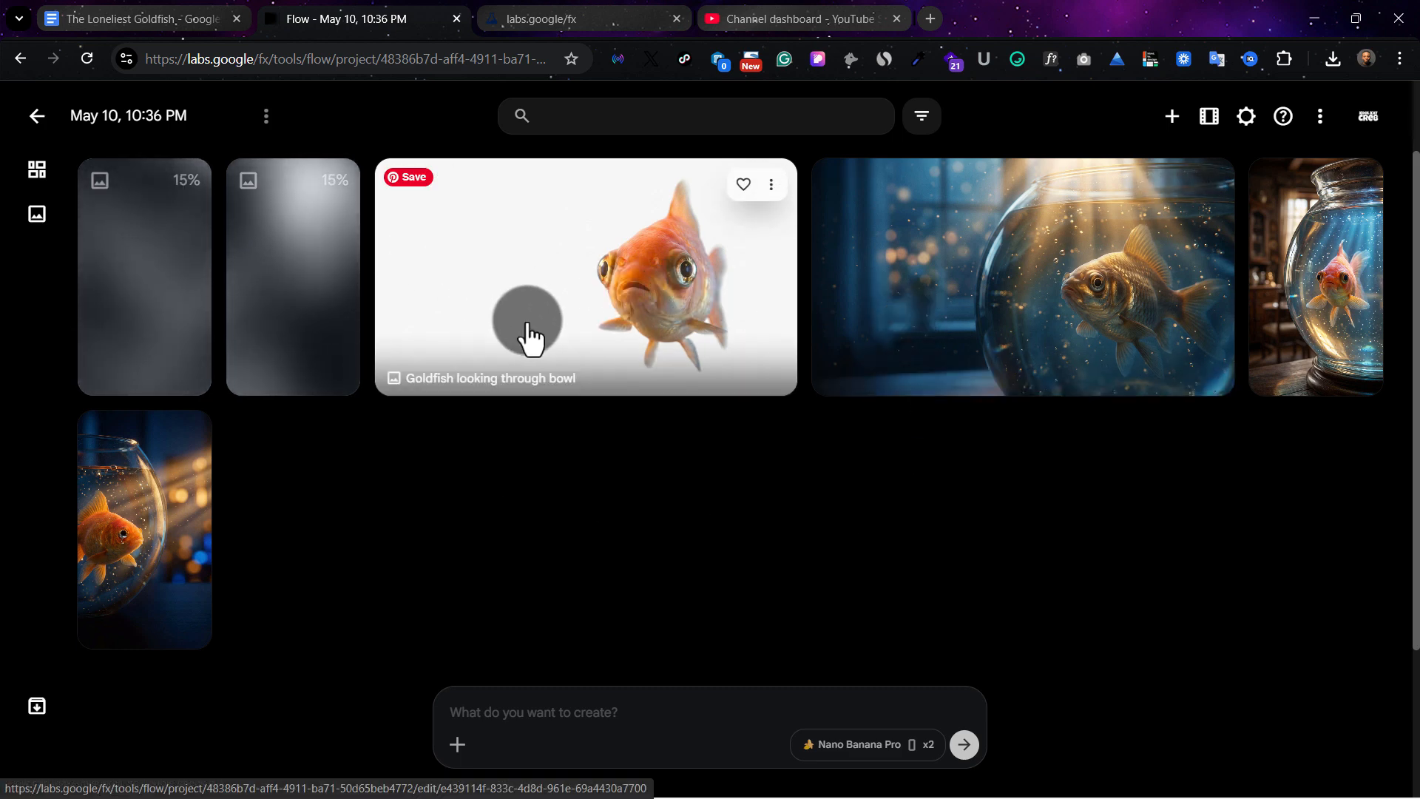
# Review the visual, audio and narration text of the scenes in The Loneliest Goldfish document in Google Docs
pyautogui.click(99, 16)
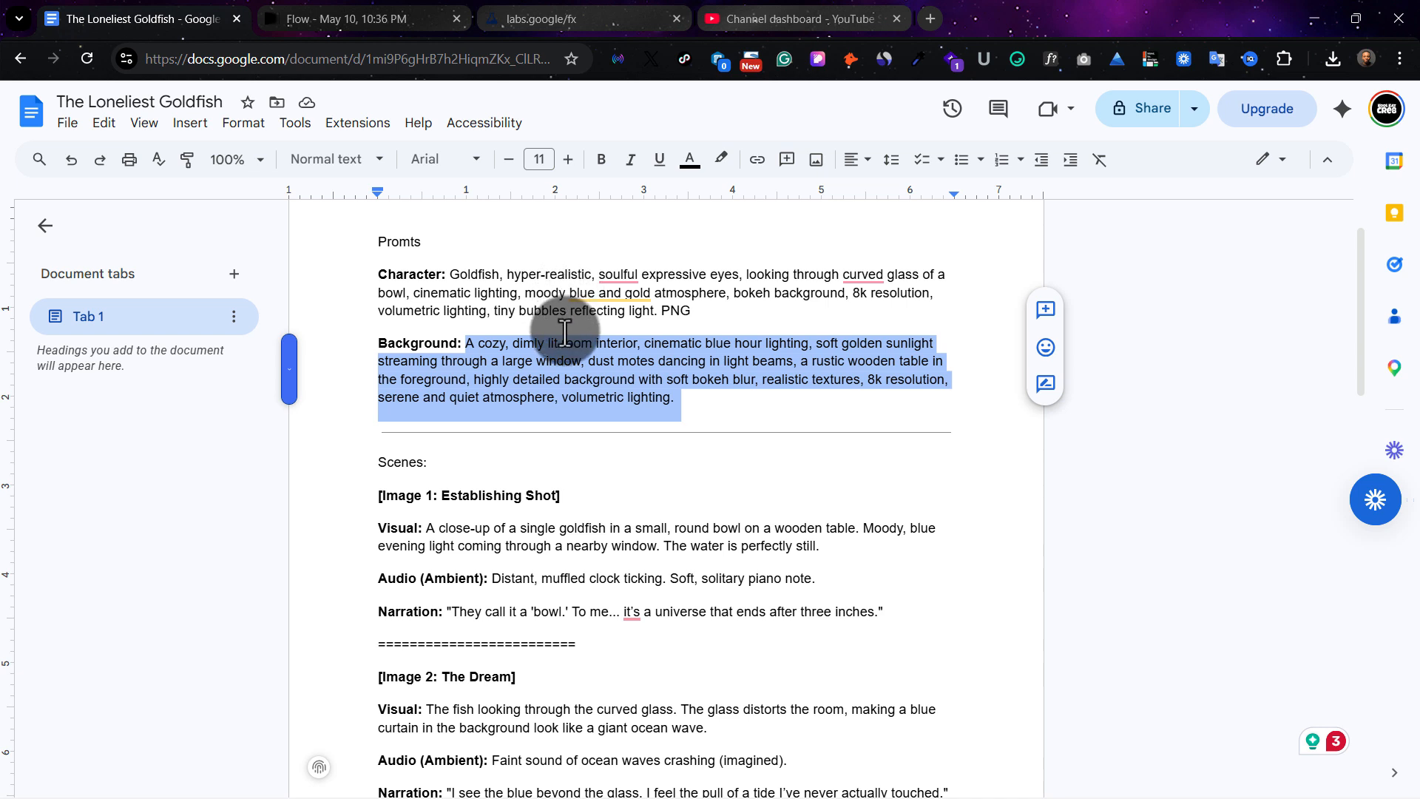
pyautogui.scroll(-1, 600, 527)
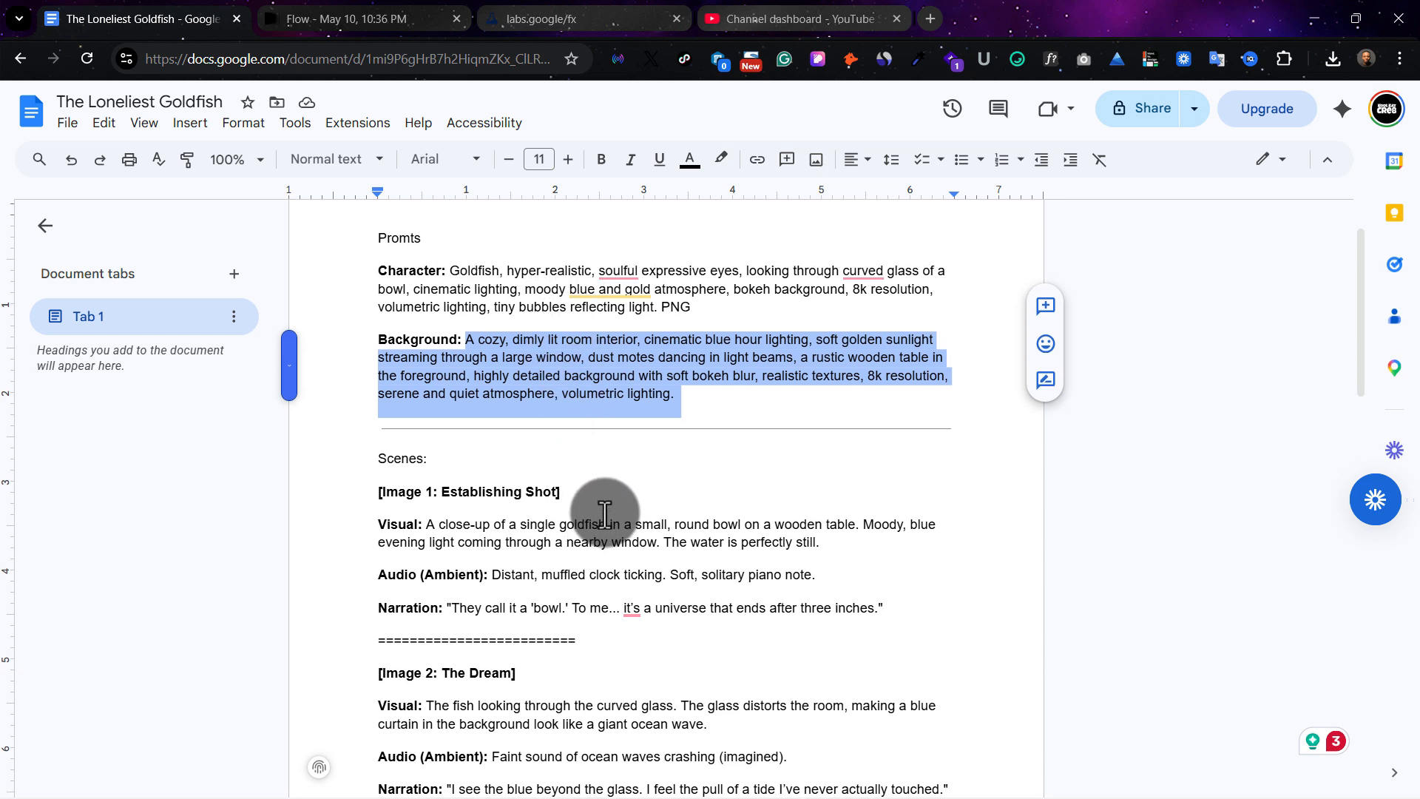
pyautogui.scroll(-2, 605, 514)
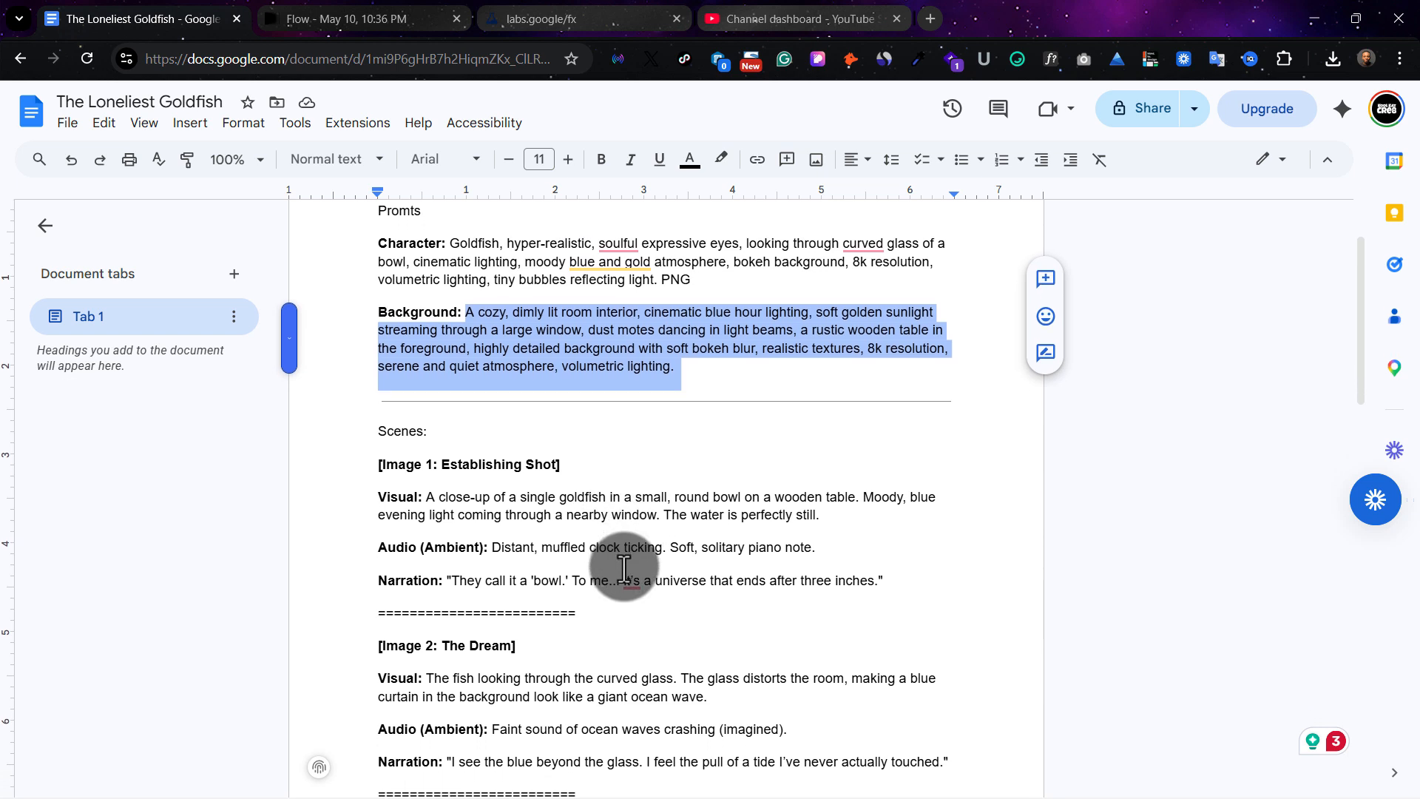
pyautogui.scroll(-1, 624, 568)
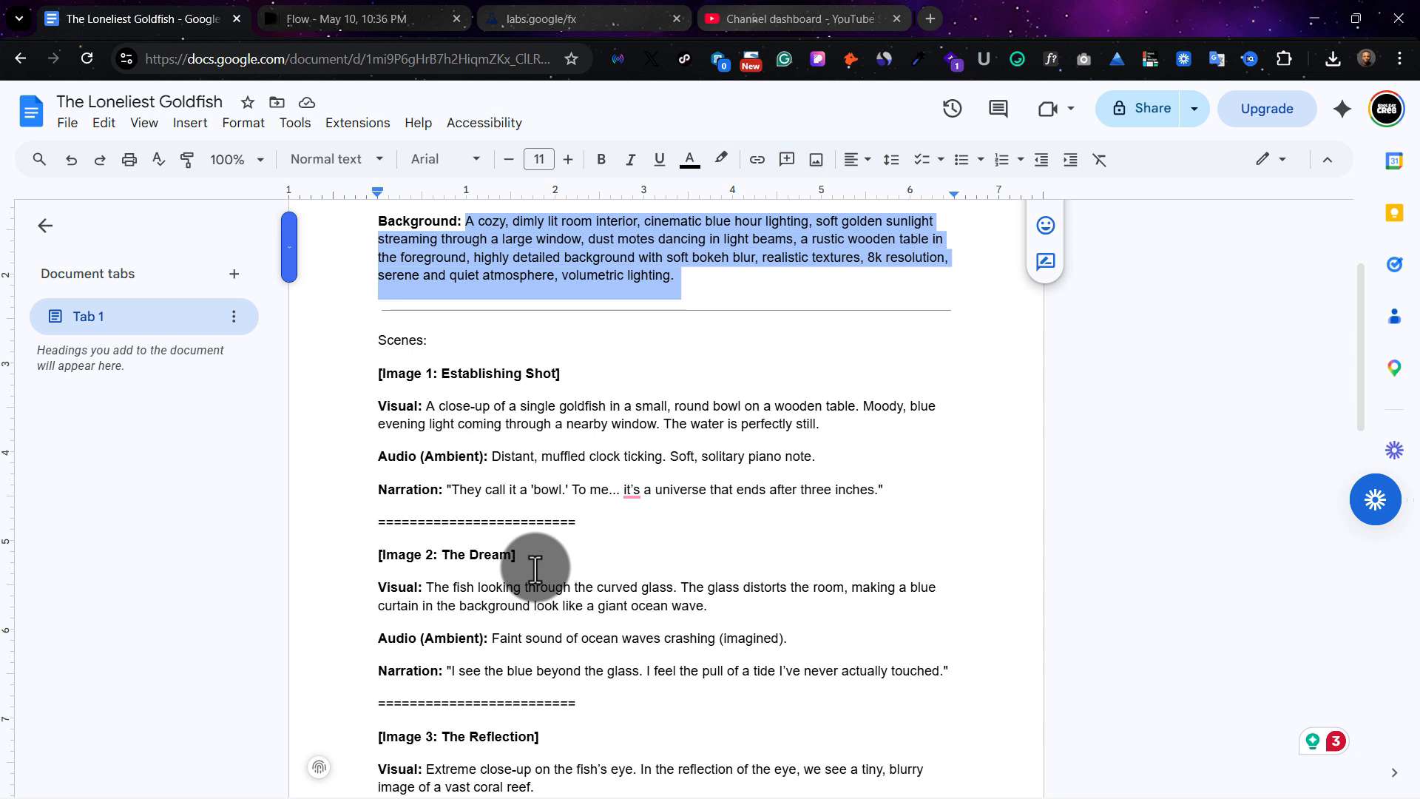
pyautogui.scroll(-2, 534, 567)
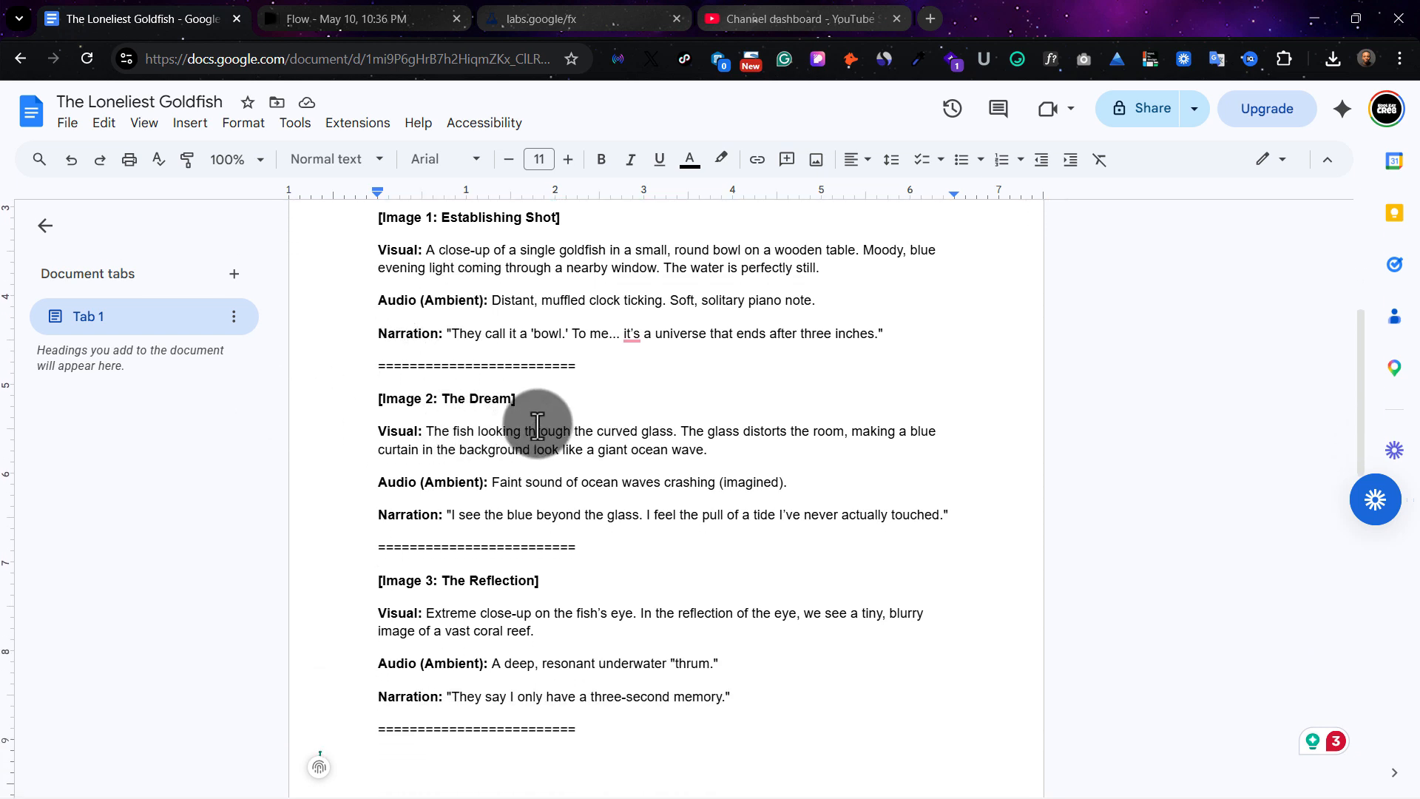
pyautogui.scroll(-5, 537, 425)
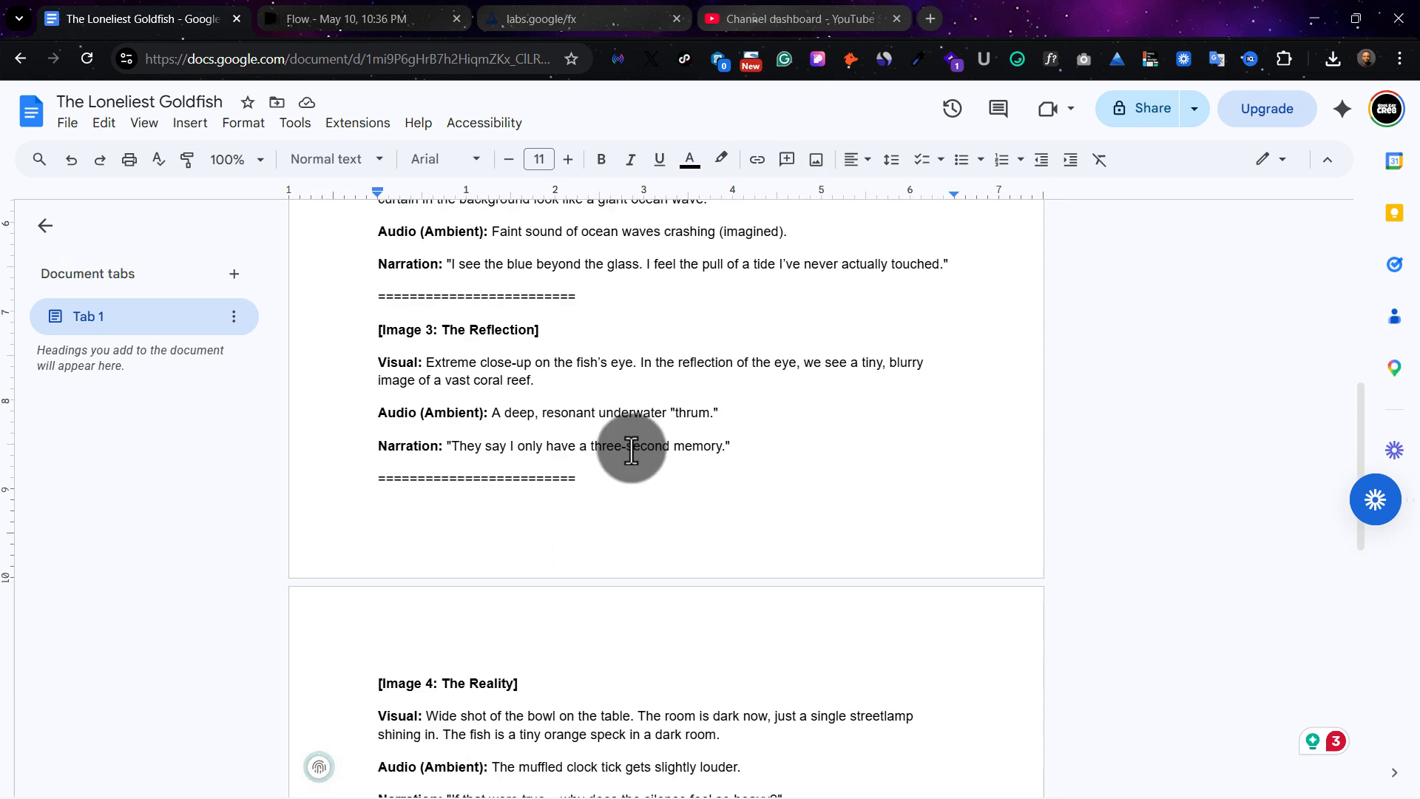
pyautogui.scroll(5, 621, 443)
pyautogui.scroll(5, 682, 404)
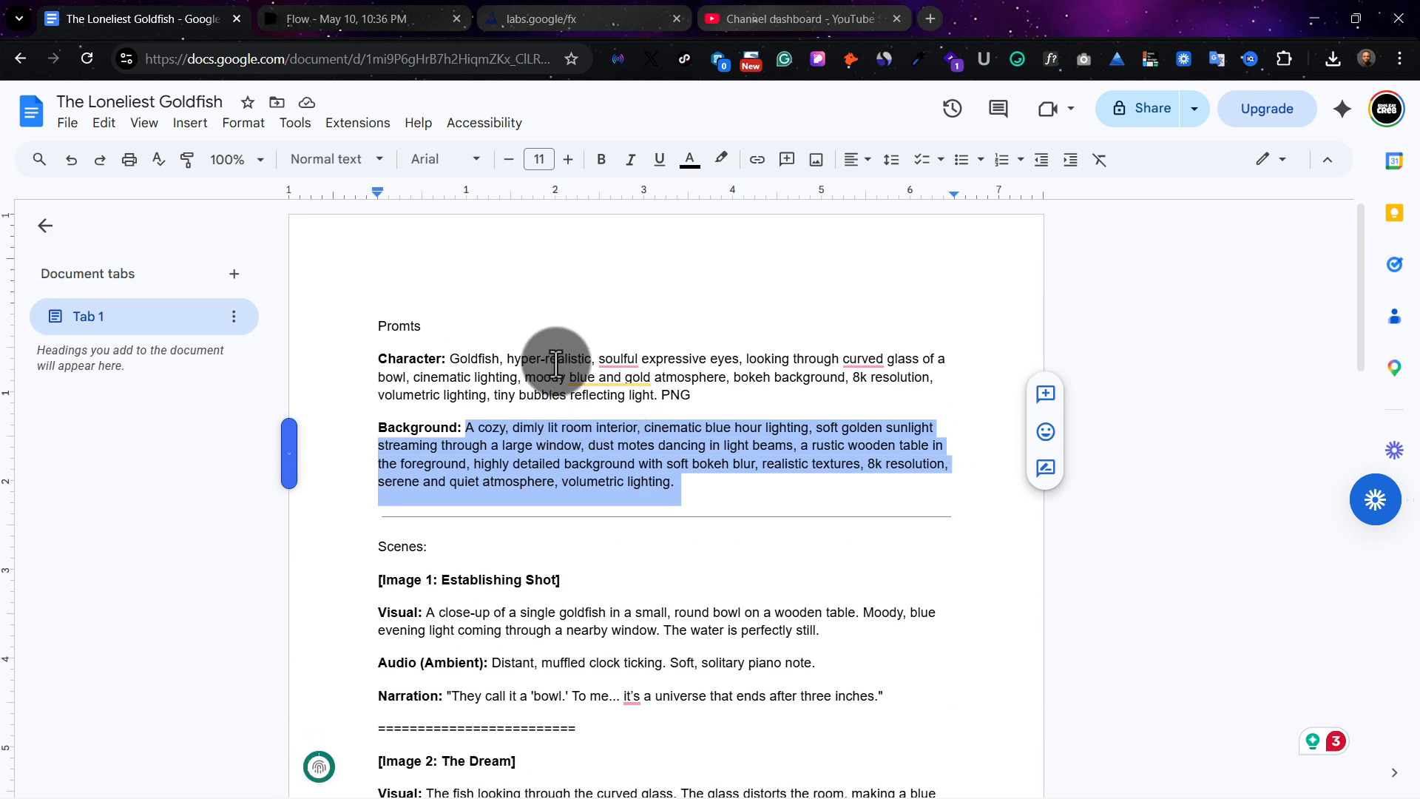
# Switch to the Flow project and compare the two generated room interior images at enlarged size
pyautogui.hotkey('ctrl', 'Tab')
pyautogui.click(308, 299)
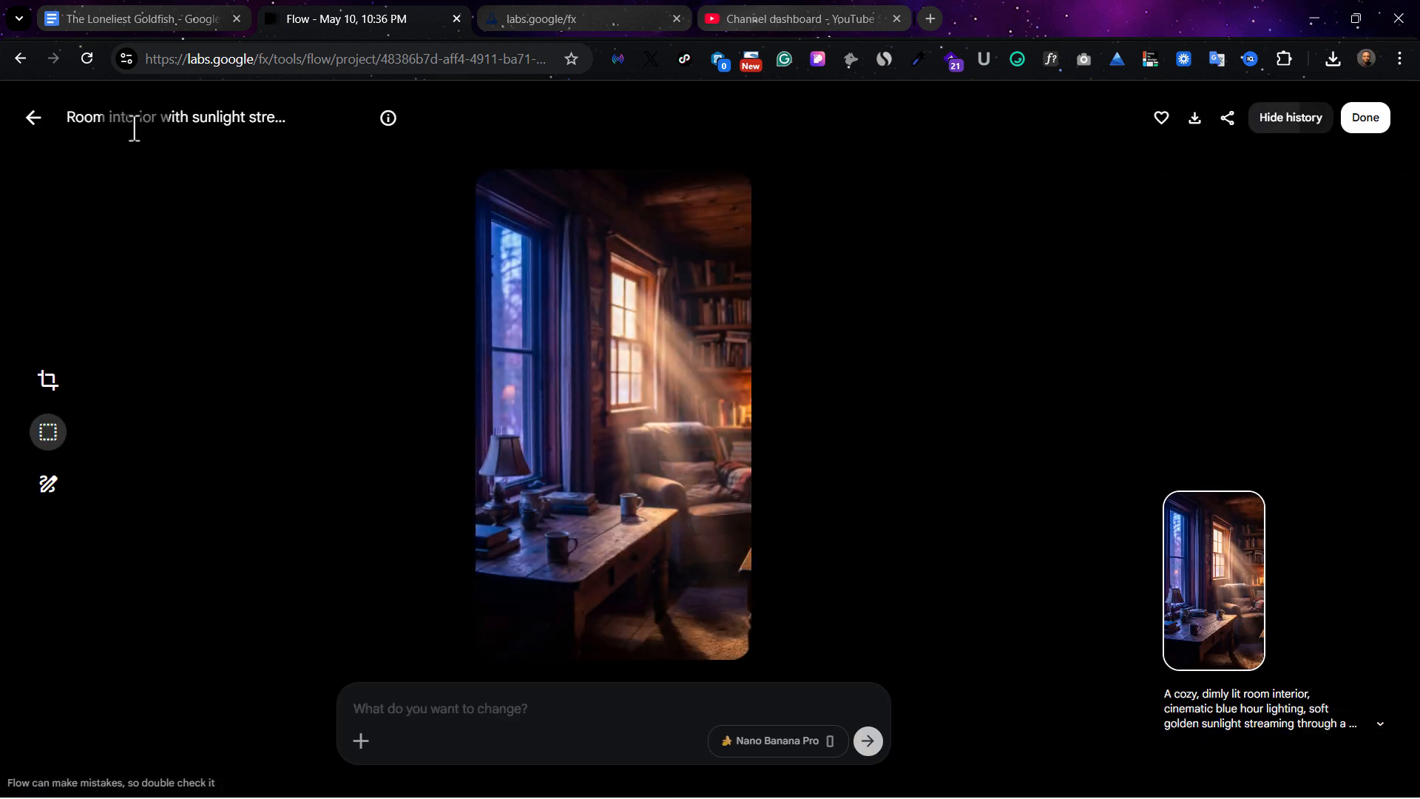
pyautogui.click(33, 117)
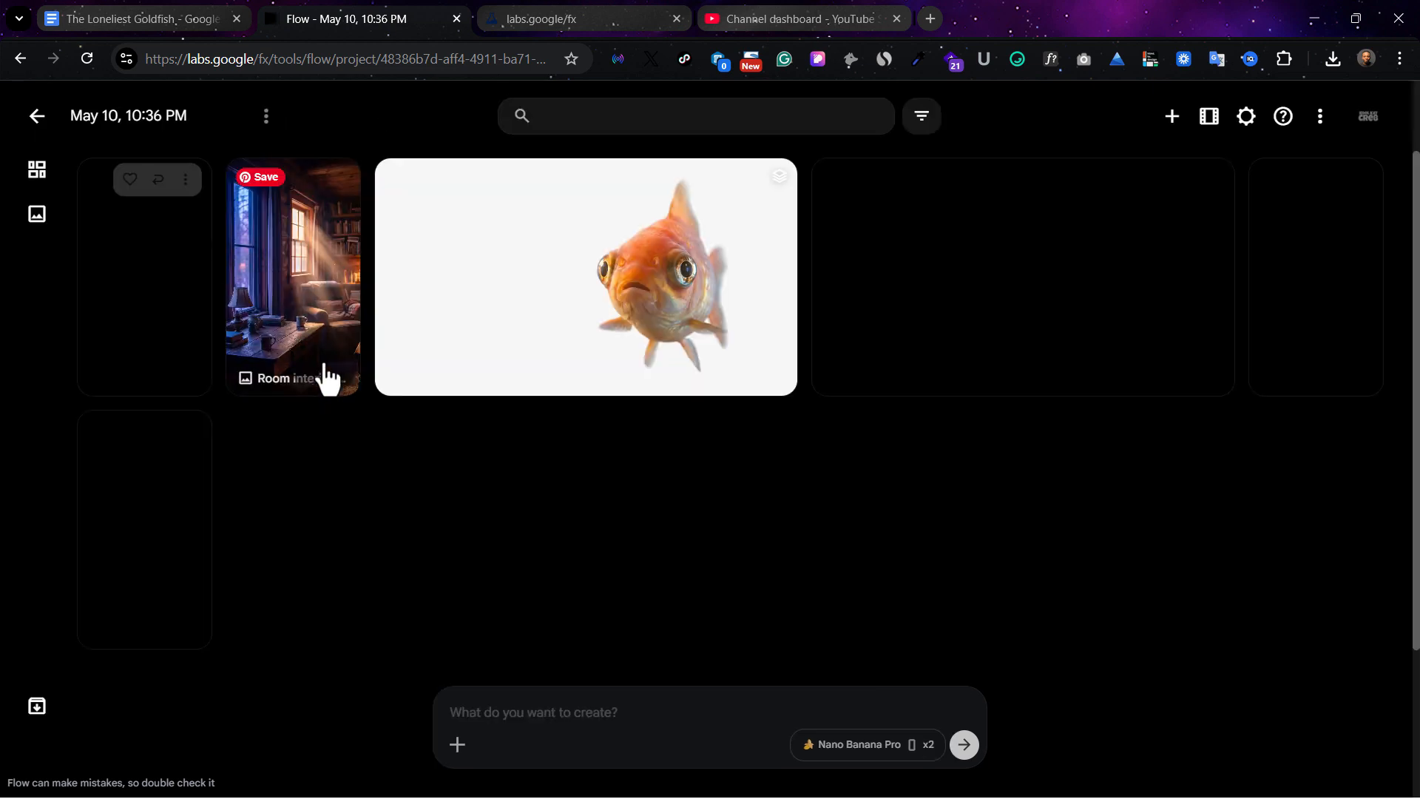
pyautogui.click(169, 307)
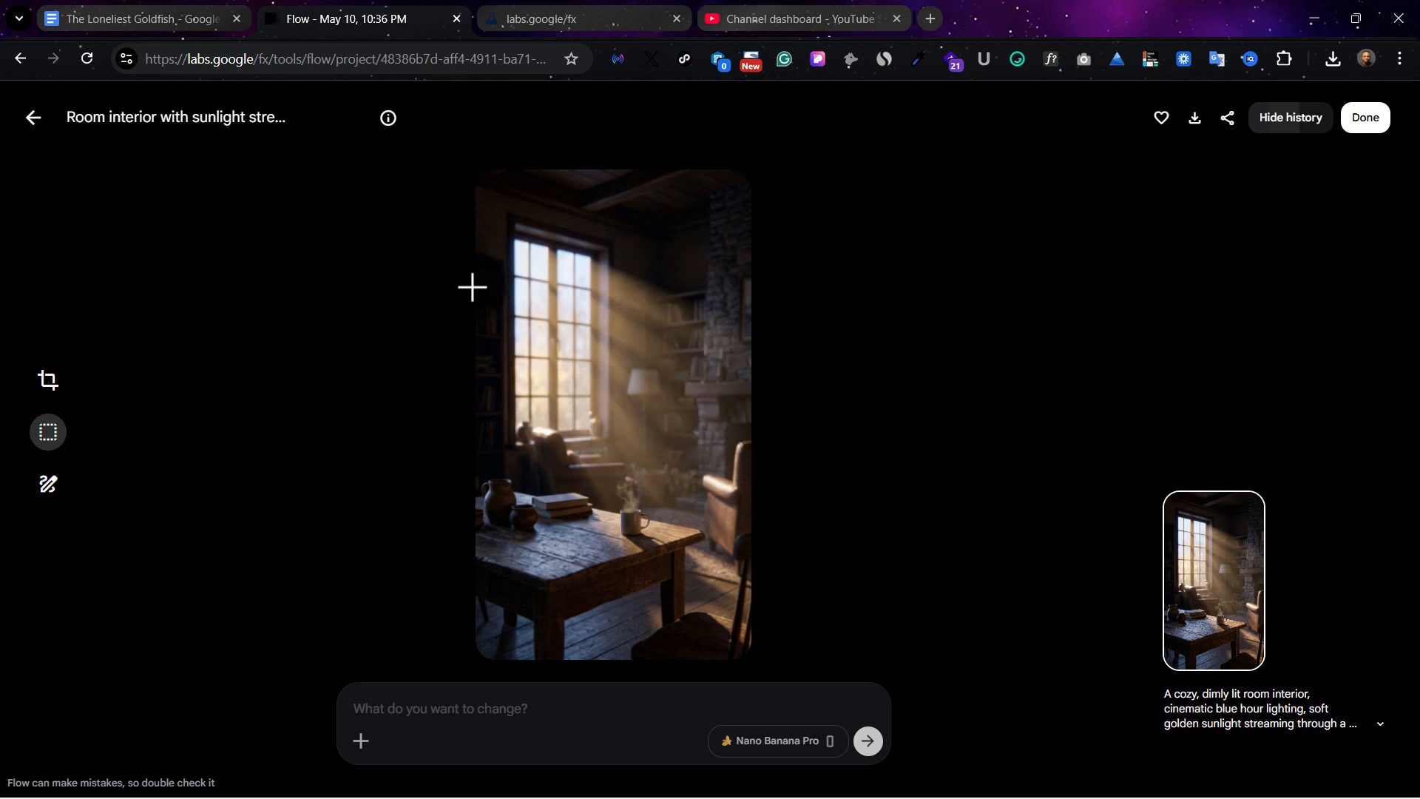
pyautogui.click(72, 137)
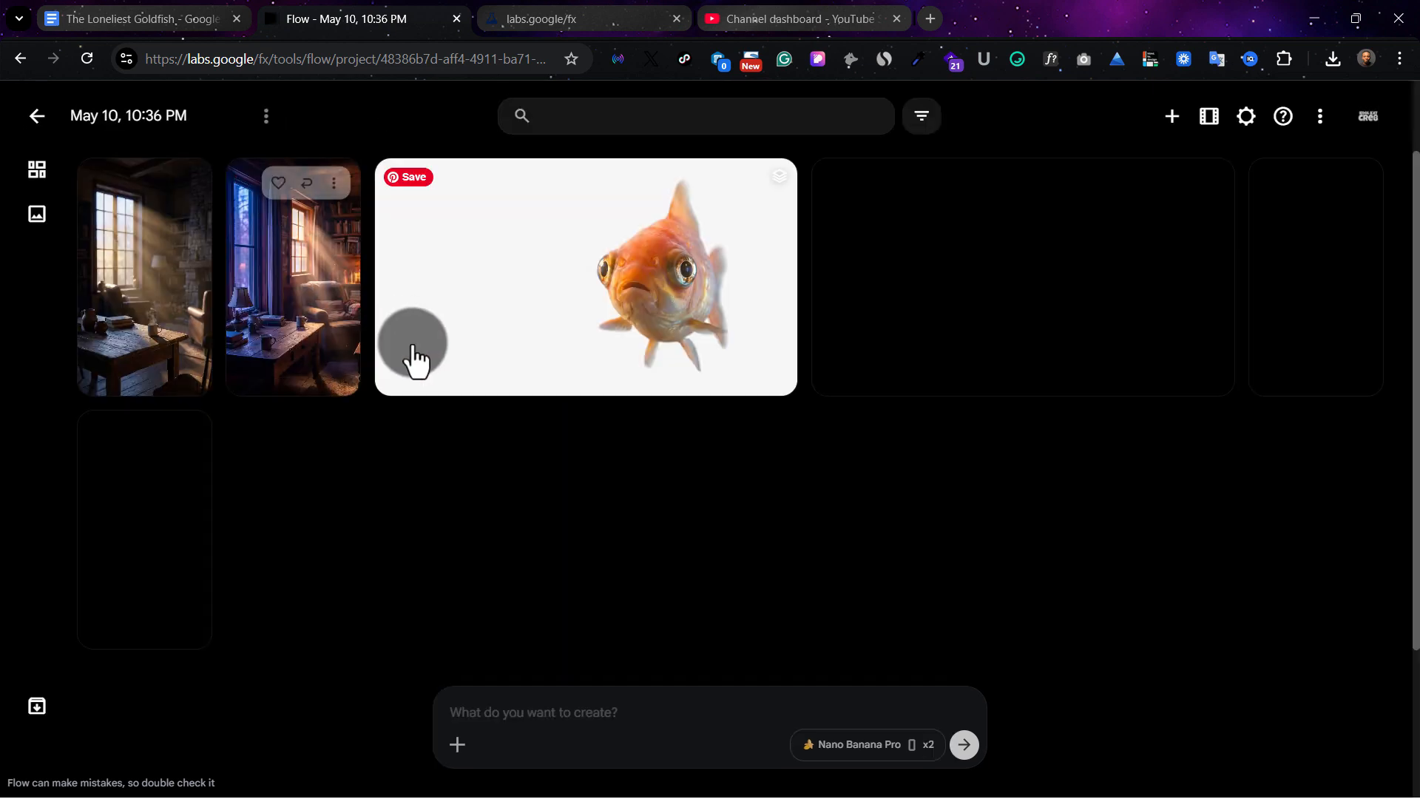
pyautogui.click(301, 339)
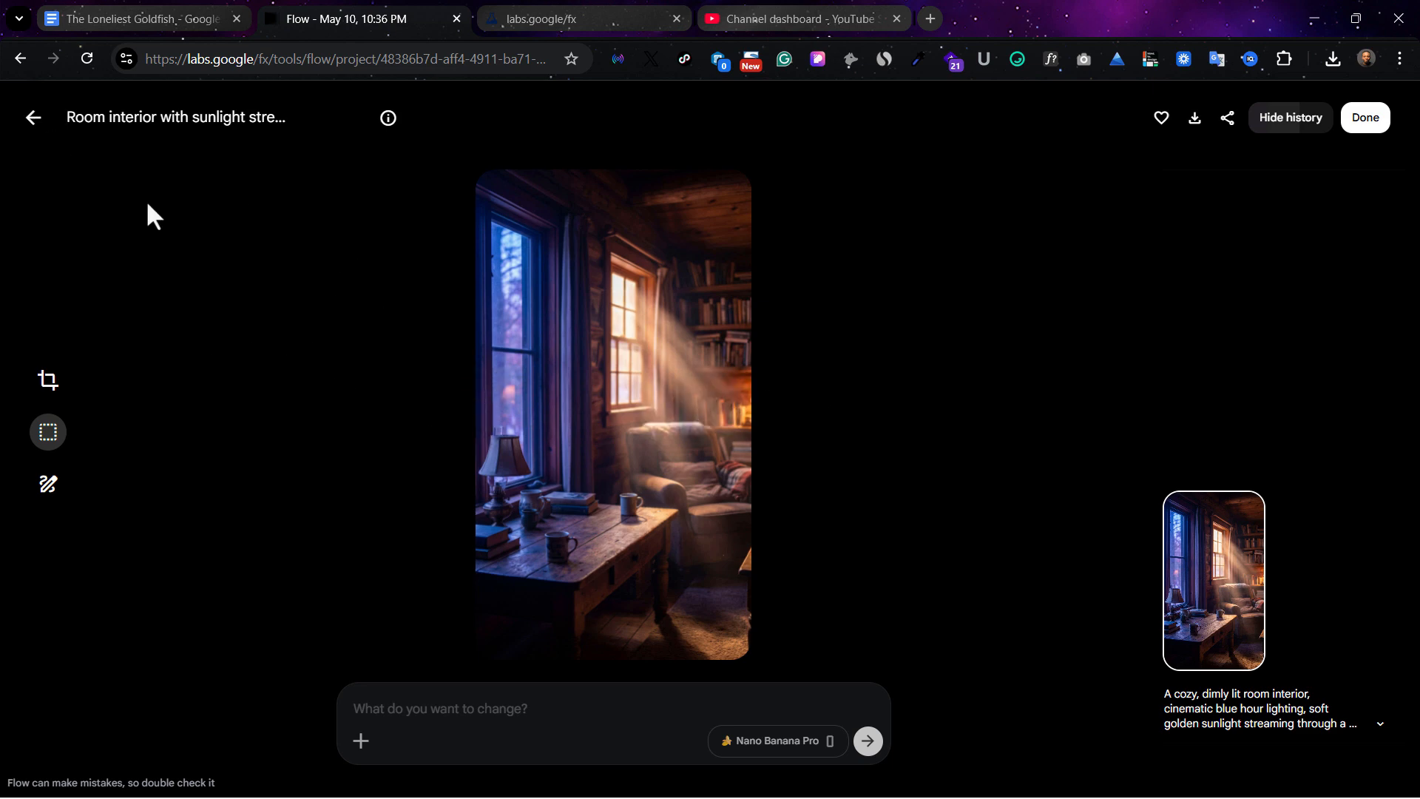
pyautogui.click(42, 122)
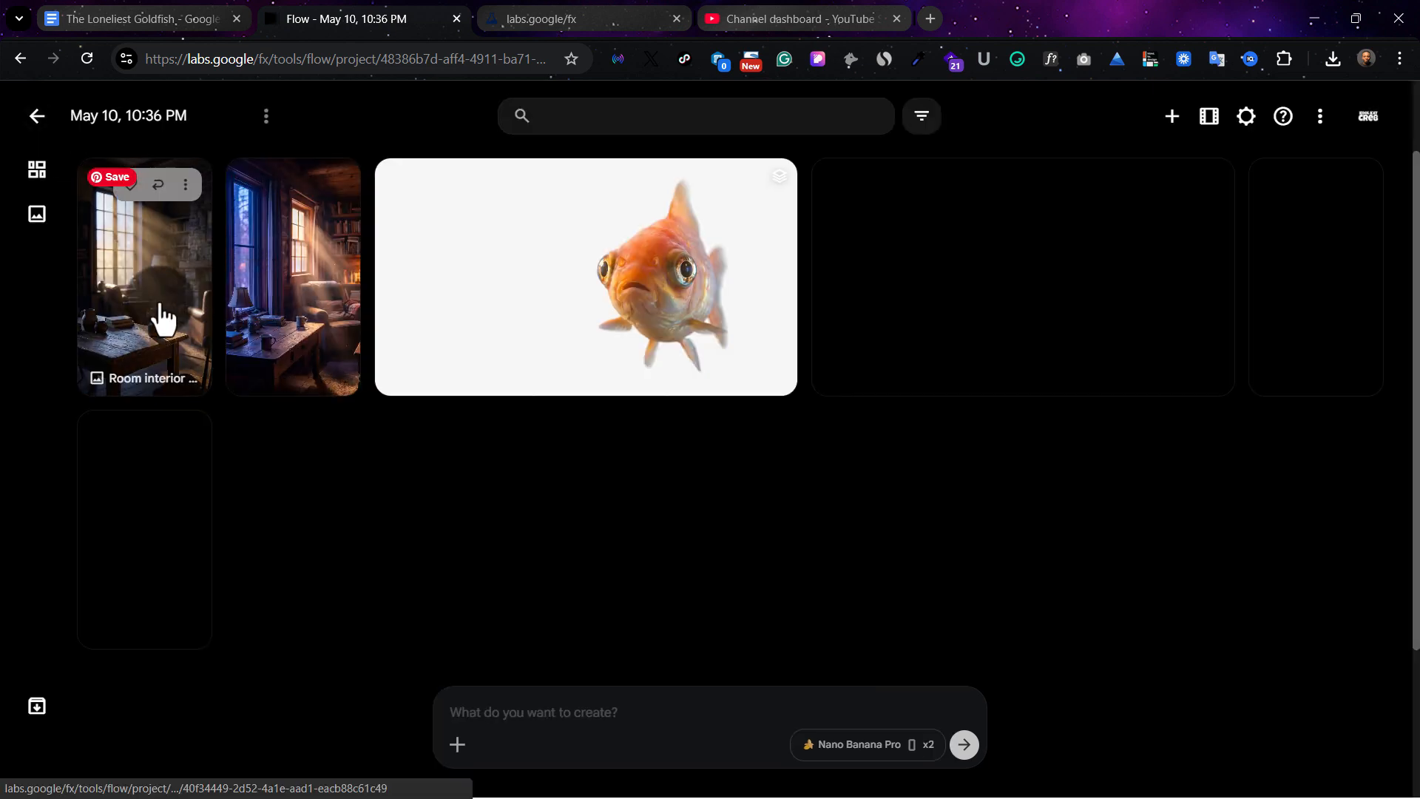
pyautogui.click(158, 318)
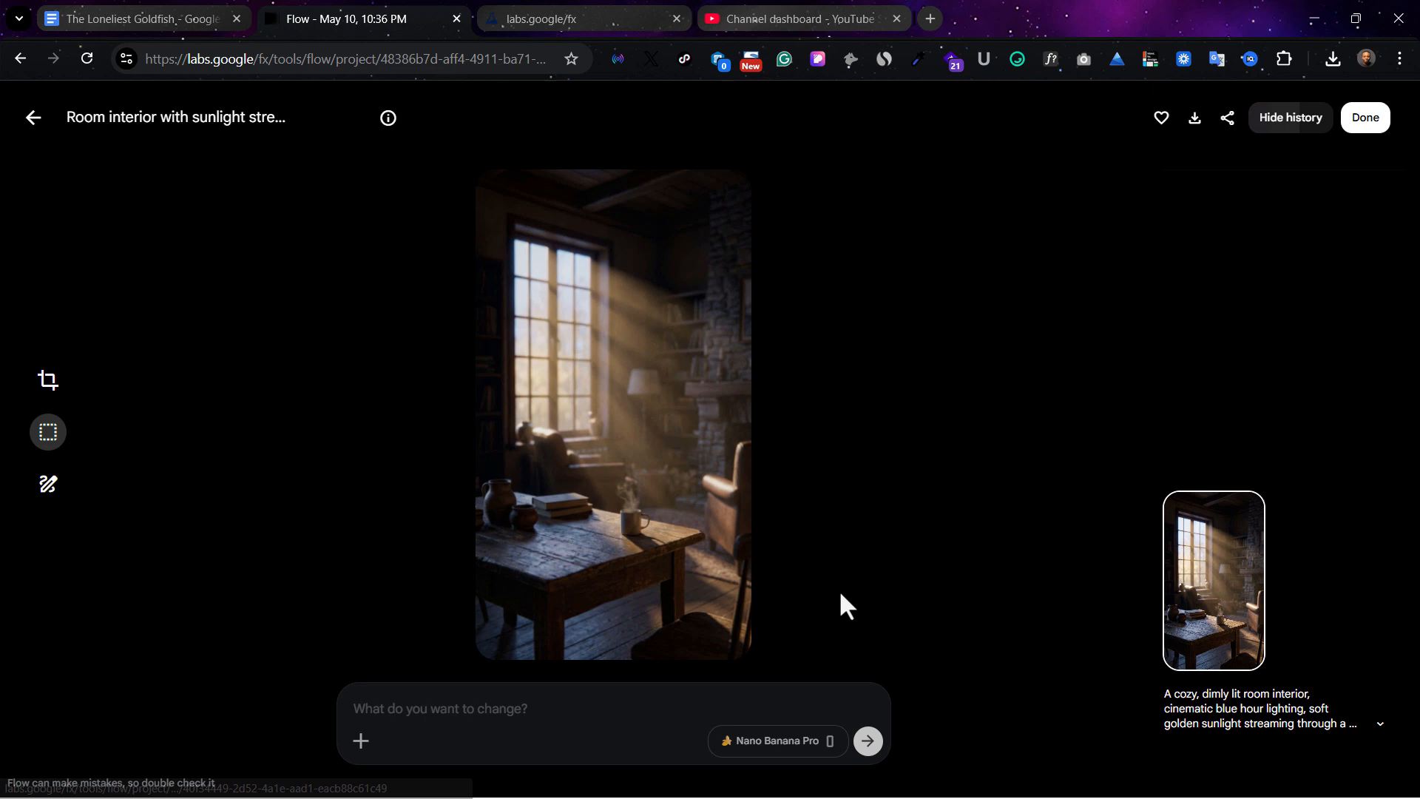
pyautogui.click(462, 726)
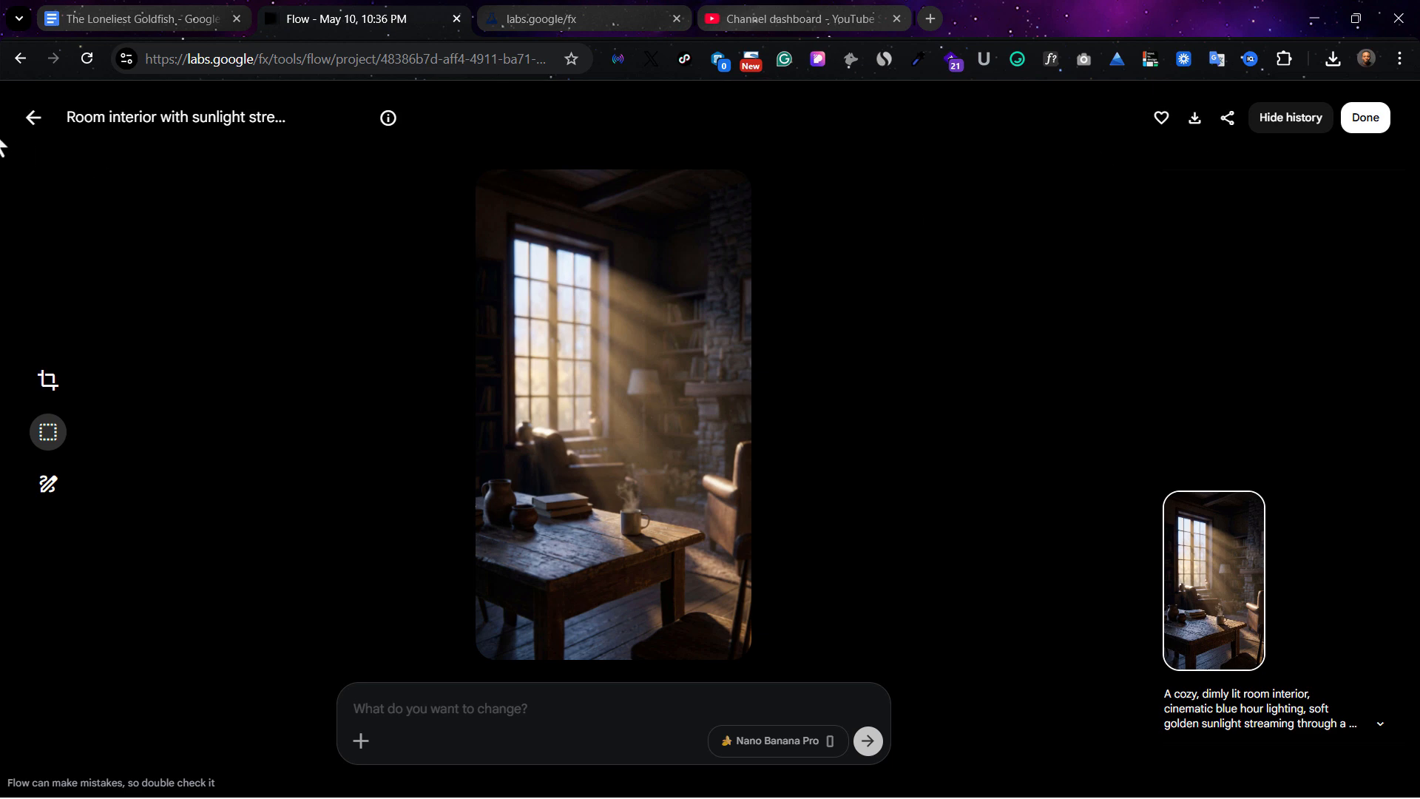
pyautogui.click(34, 118)
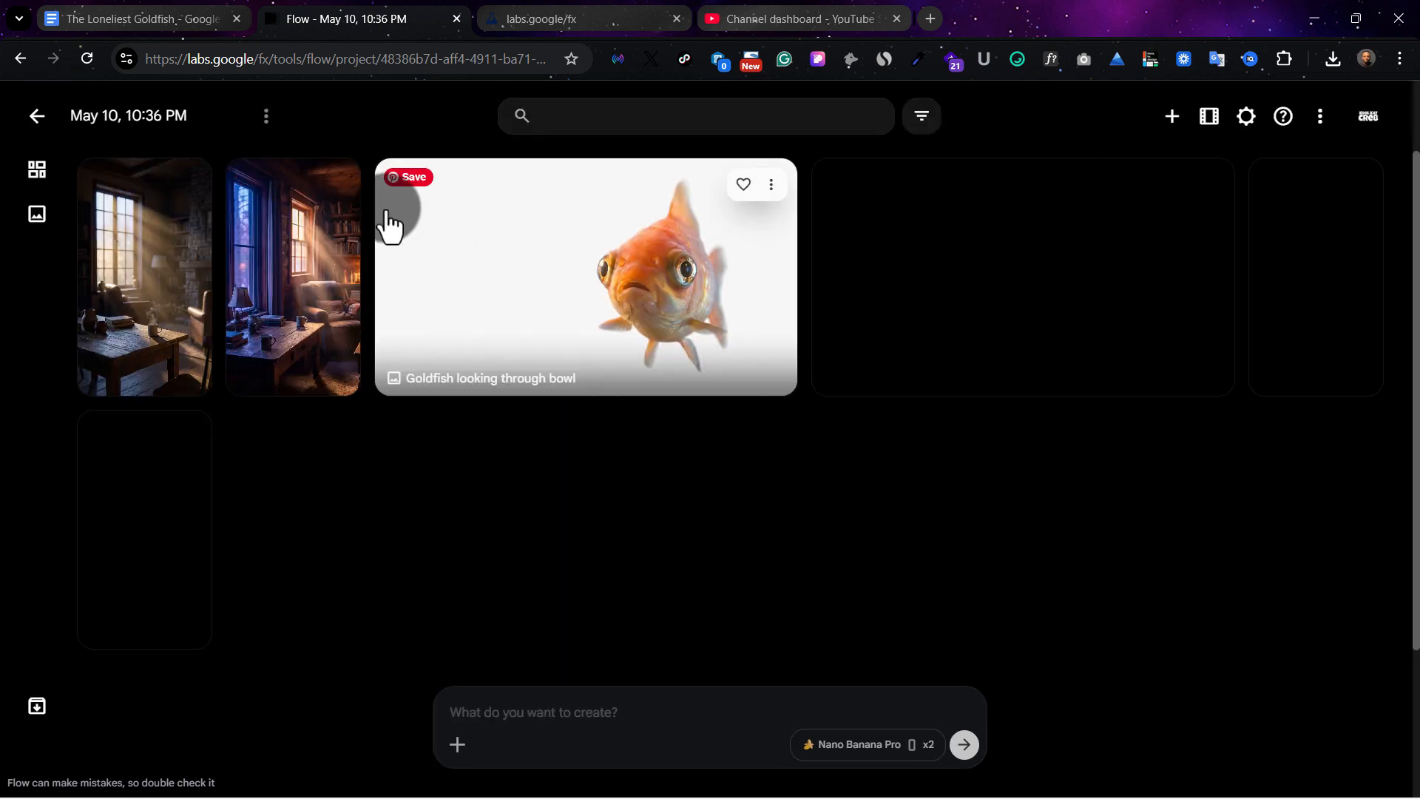
# Archive the room image with the blue-lit window and the goldfish-in-bowl images
pyautogui.click(335, 185)
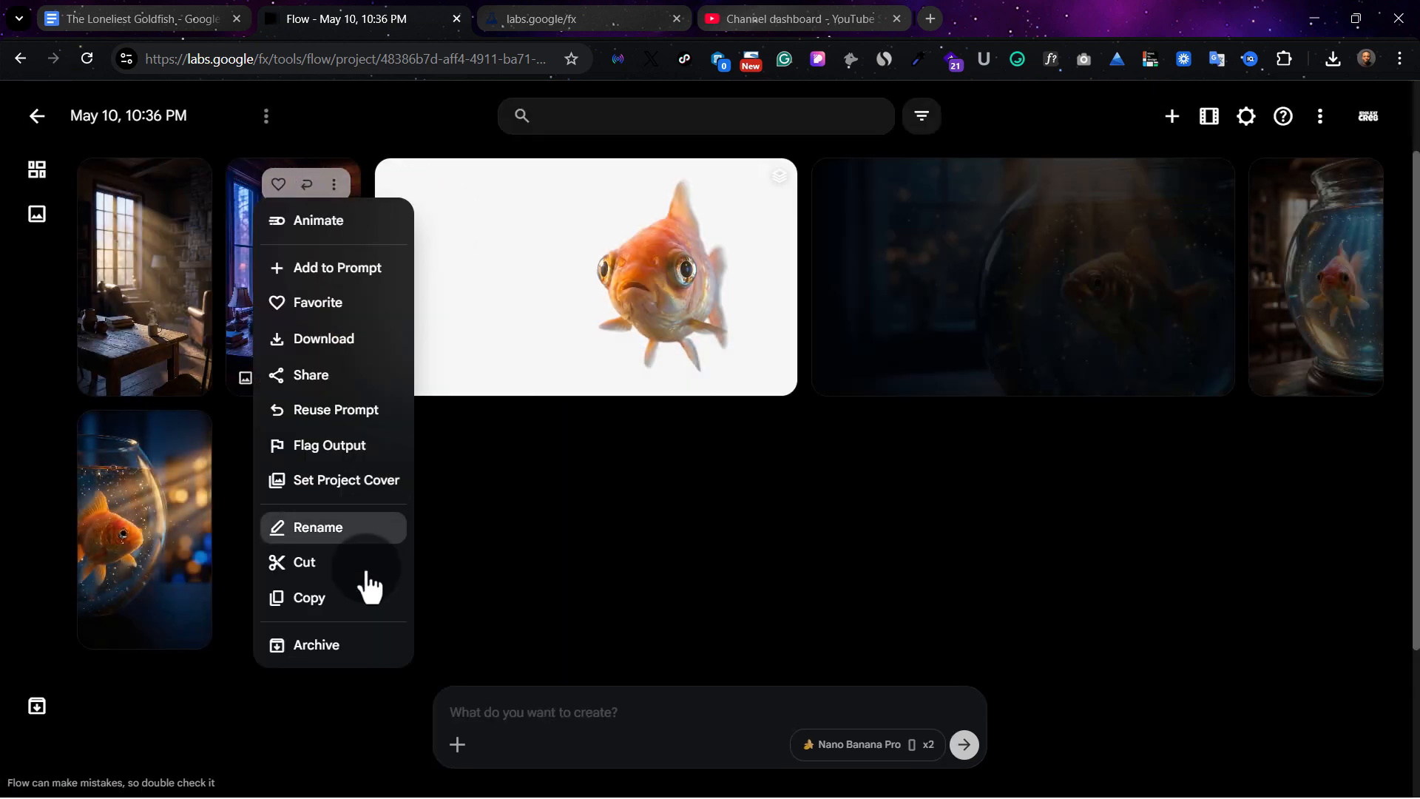
pyautogui.click(331, 647)
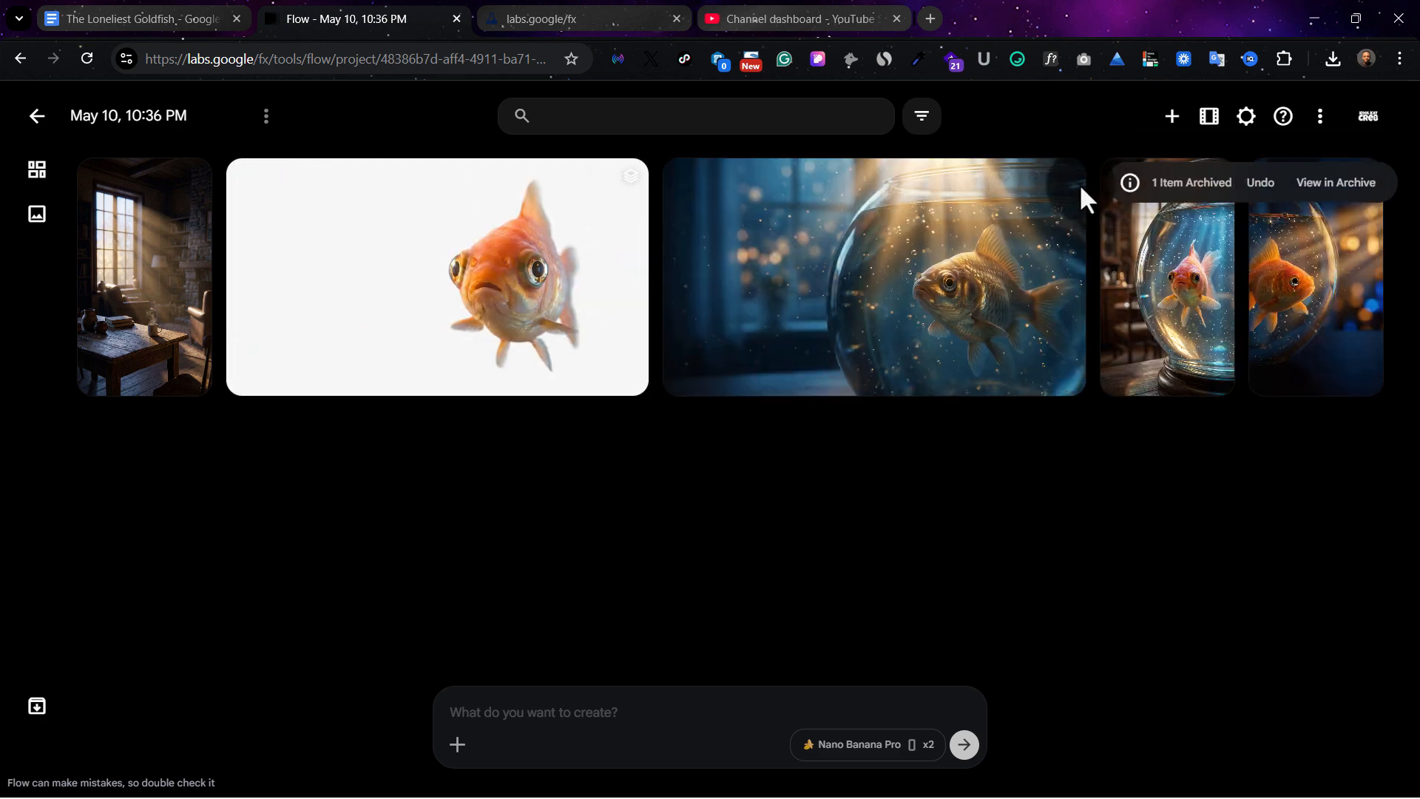
pyautogui.click(1063, 190)
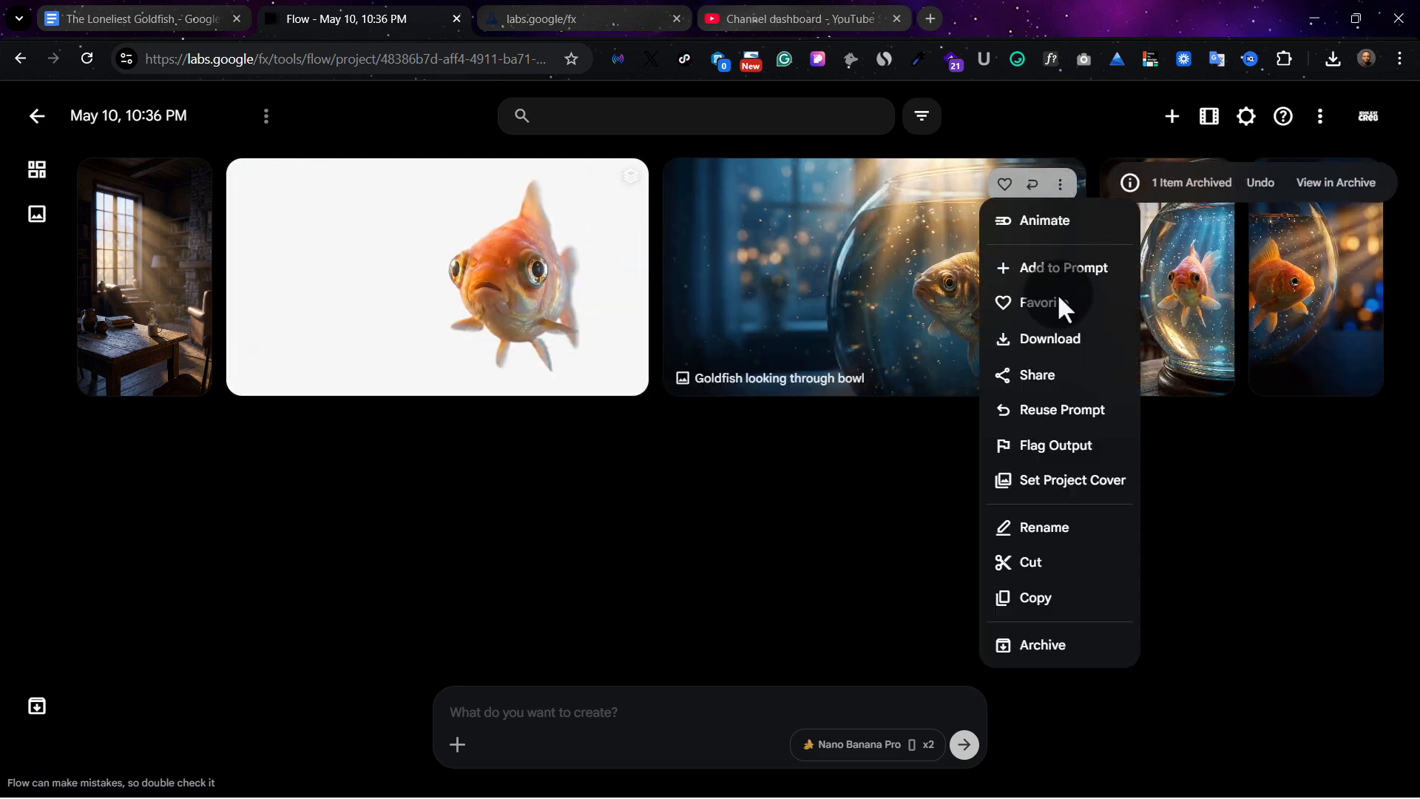
pyautogui.click(1021, 651)
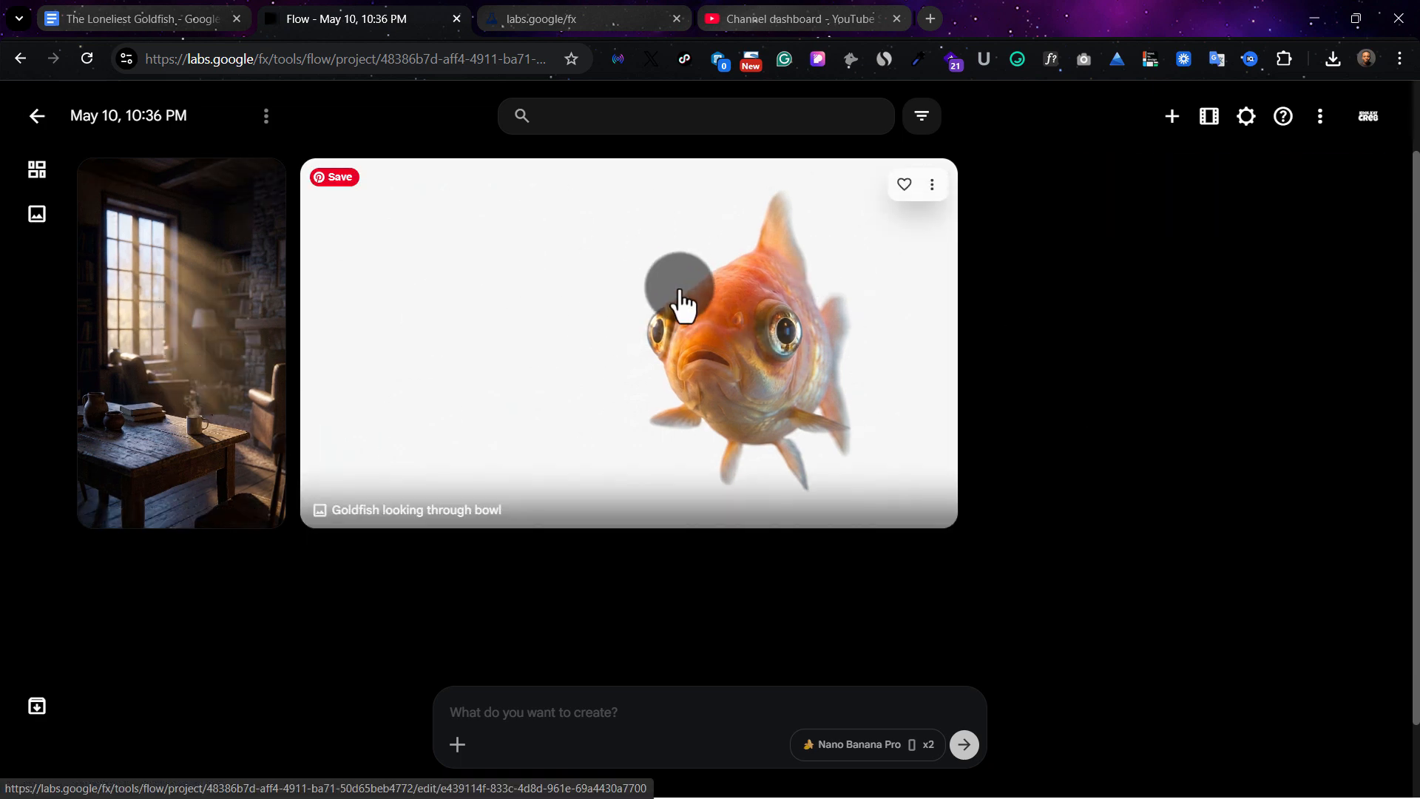
# Copy the Image 1: Establishing Shot visual text from The Loneliest Goldfish document into the Flow project's prompt
pyautogui.click(129, 17)
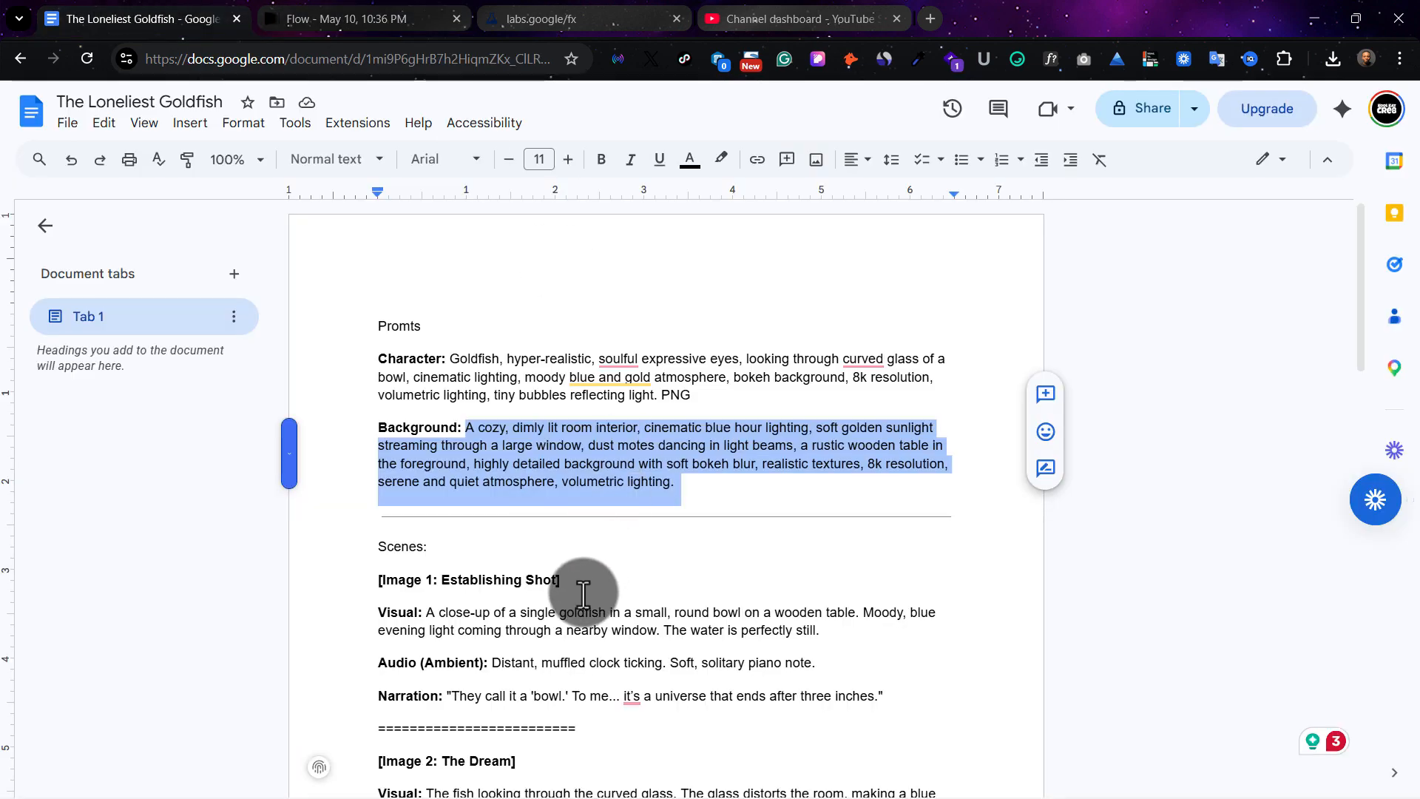
pyautogui.scroll(-3, 444, 584)
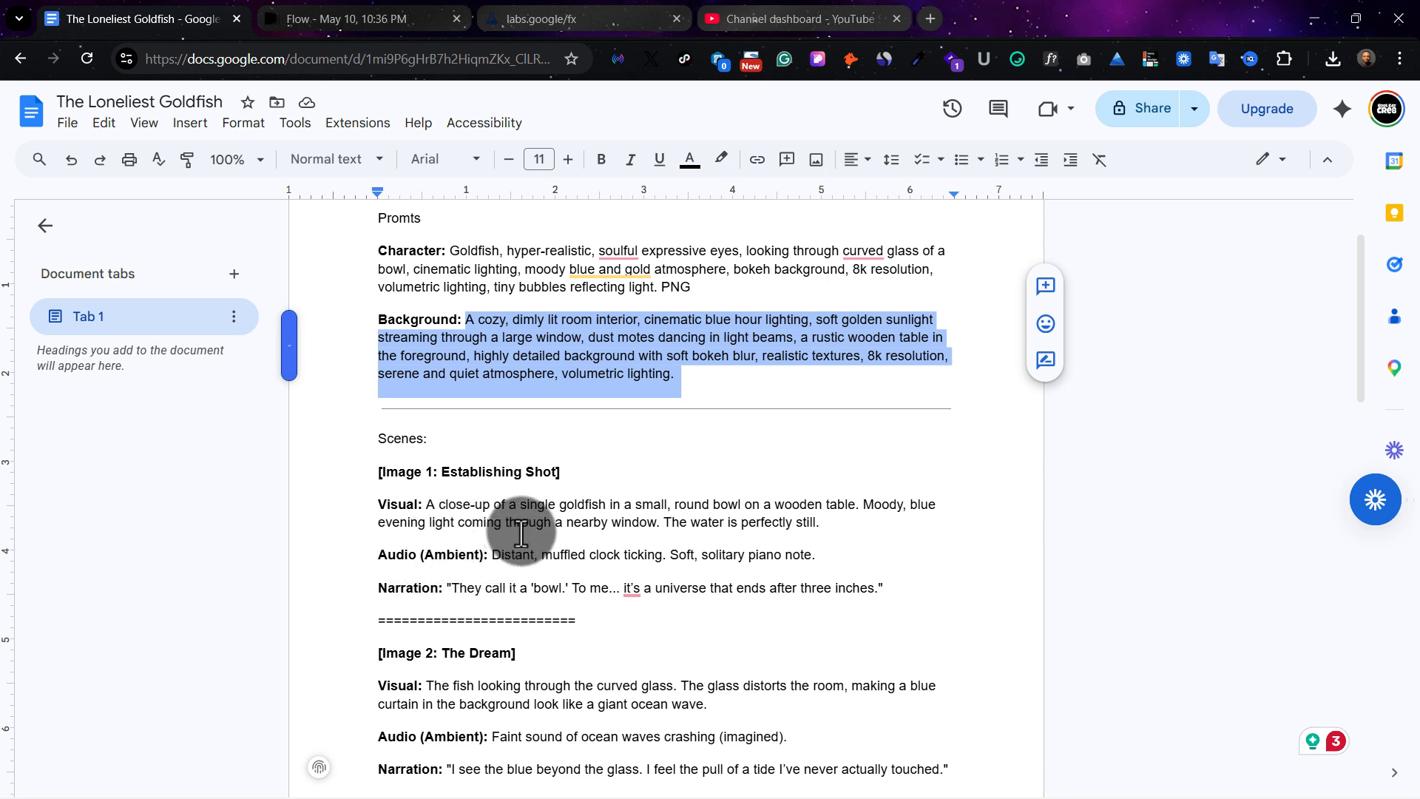
pyautogui.scroll(-1, 511, 521)
pyautogui.moveTo(426, 452); pyautogui.dragTo(824, 471)
pyautogui.hotkey('ctrl', 'c')
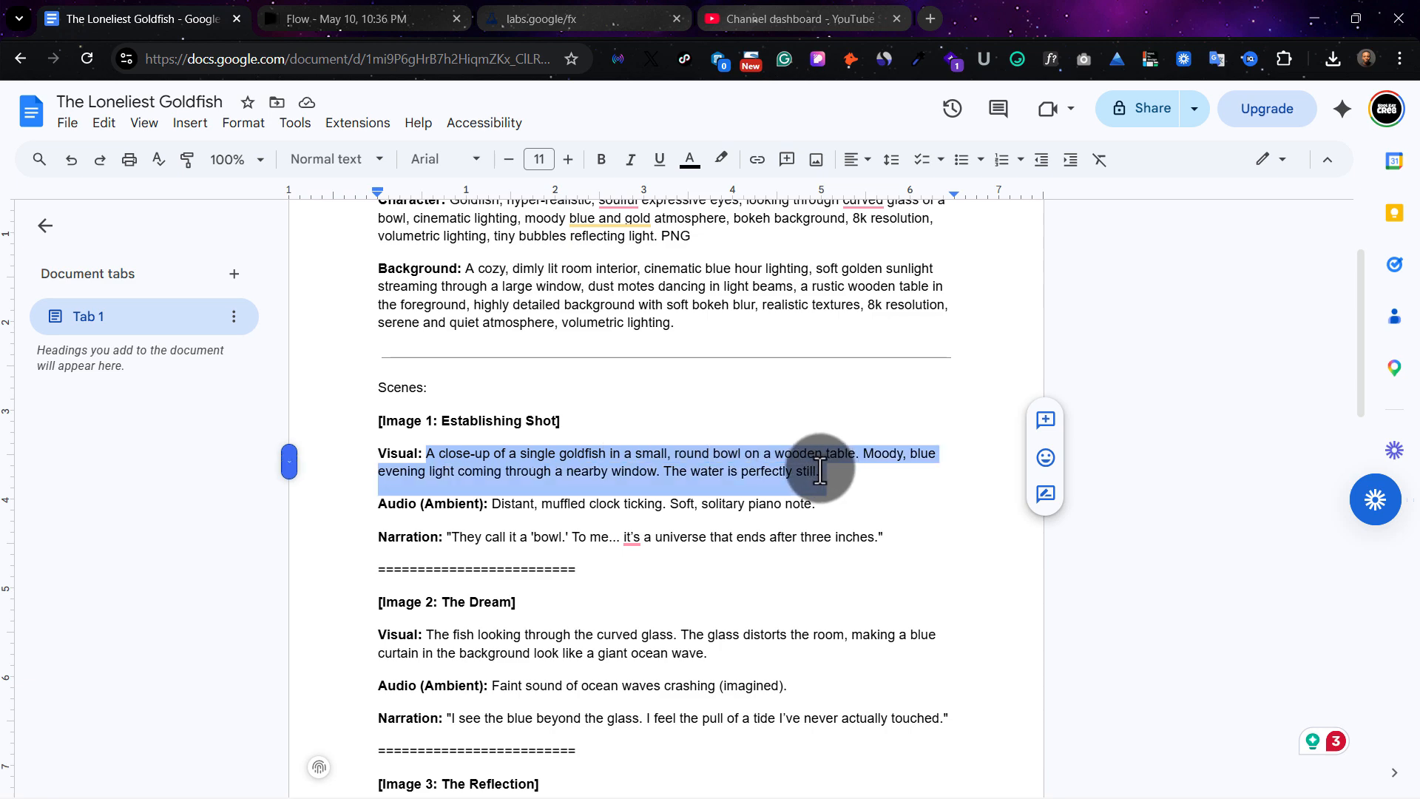
pyautogui.click(354, 10)
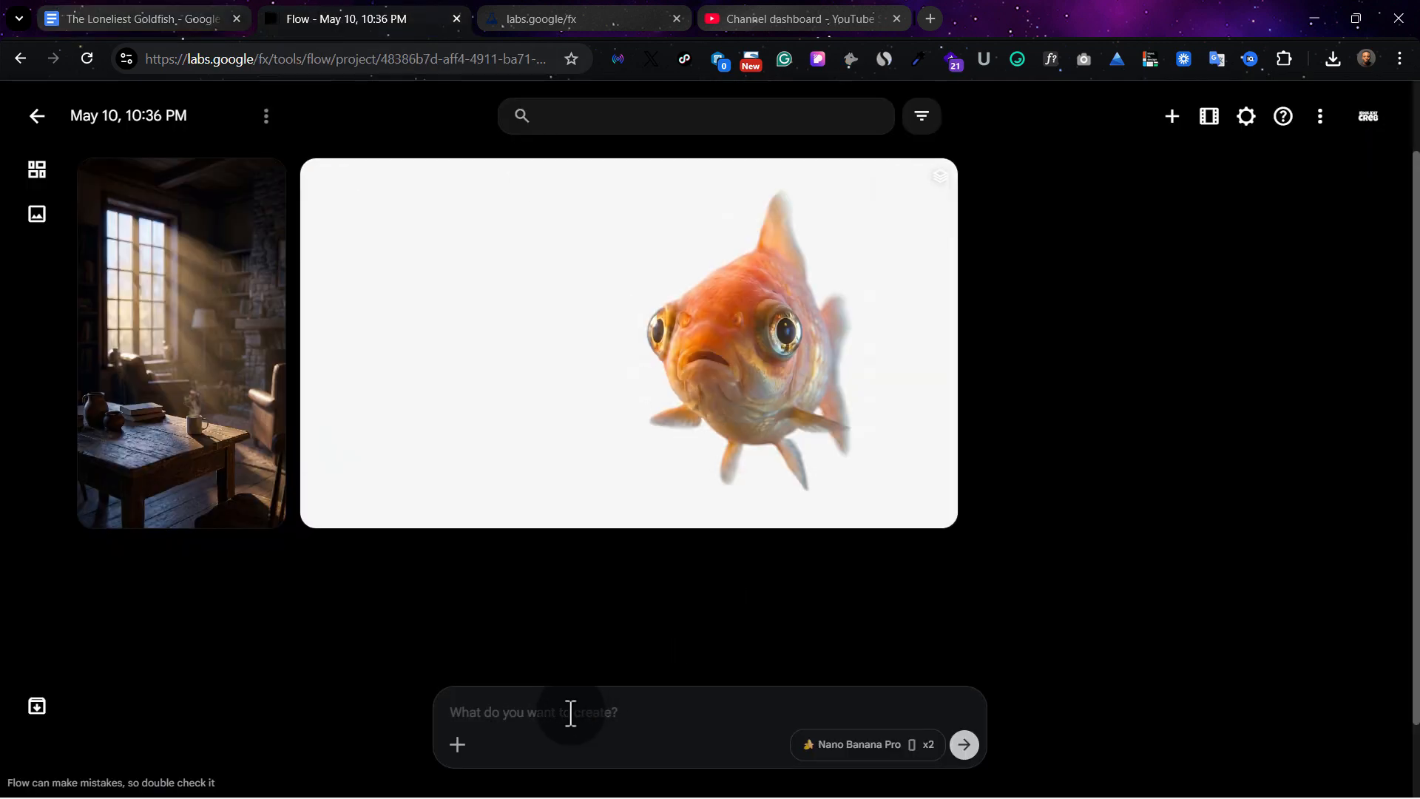
pyautogui.click(504, 713)
pyautogui.hotkey('ctrl', 'v')
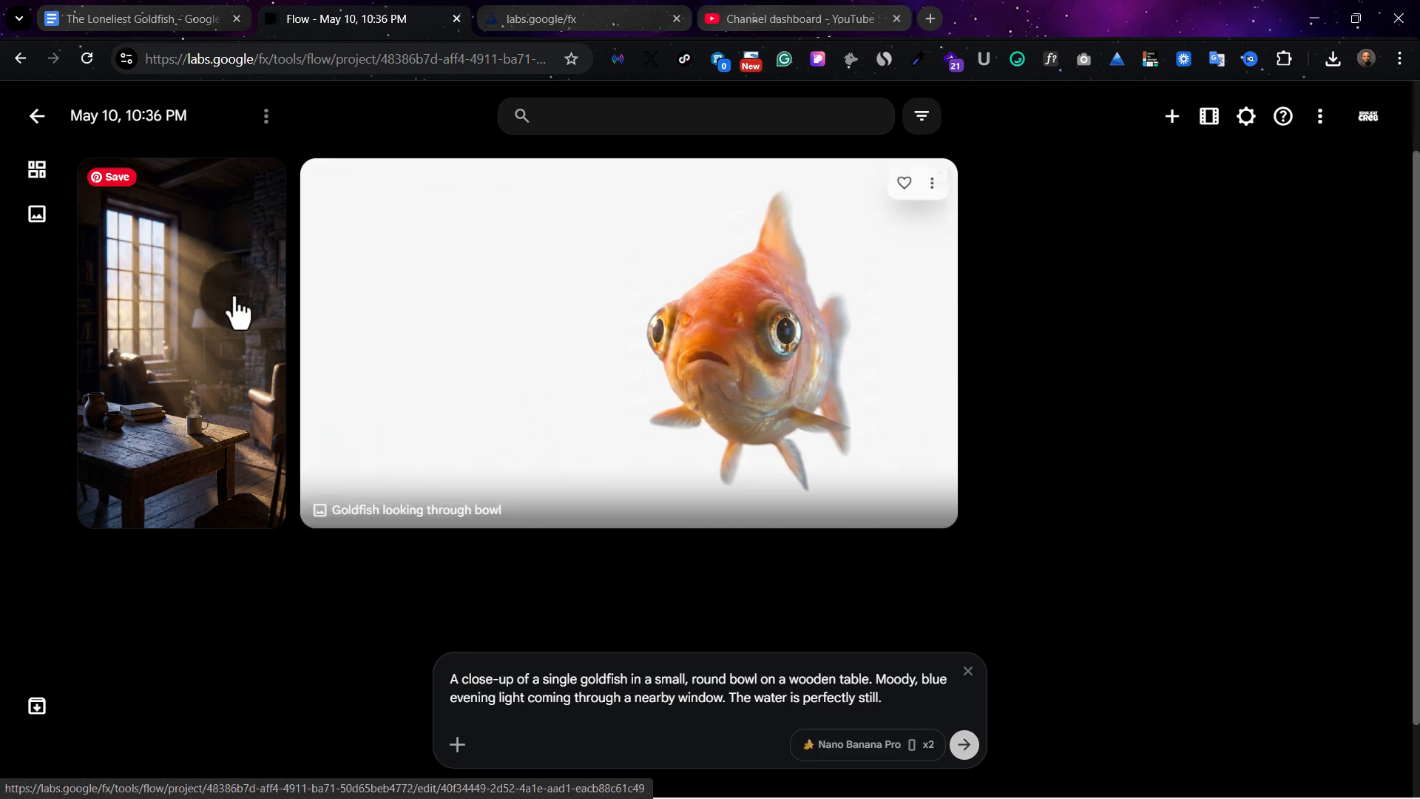
# Attach the goldfish and sunlit room interior images as references and generate two Establishing Shot images with Nano Banana Pro
pyautogui.click(457, 754)
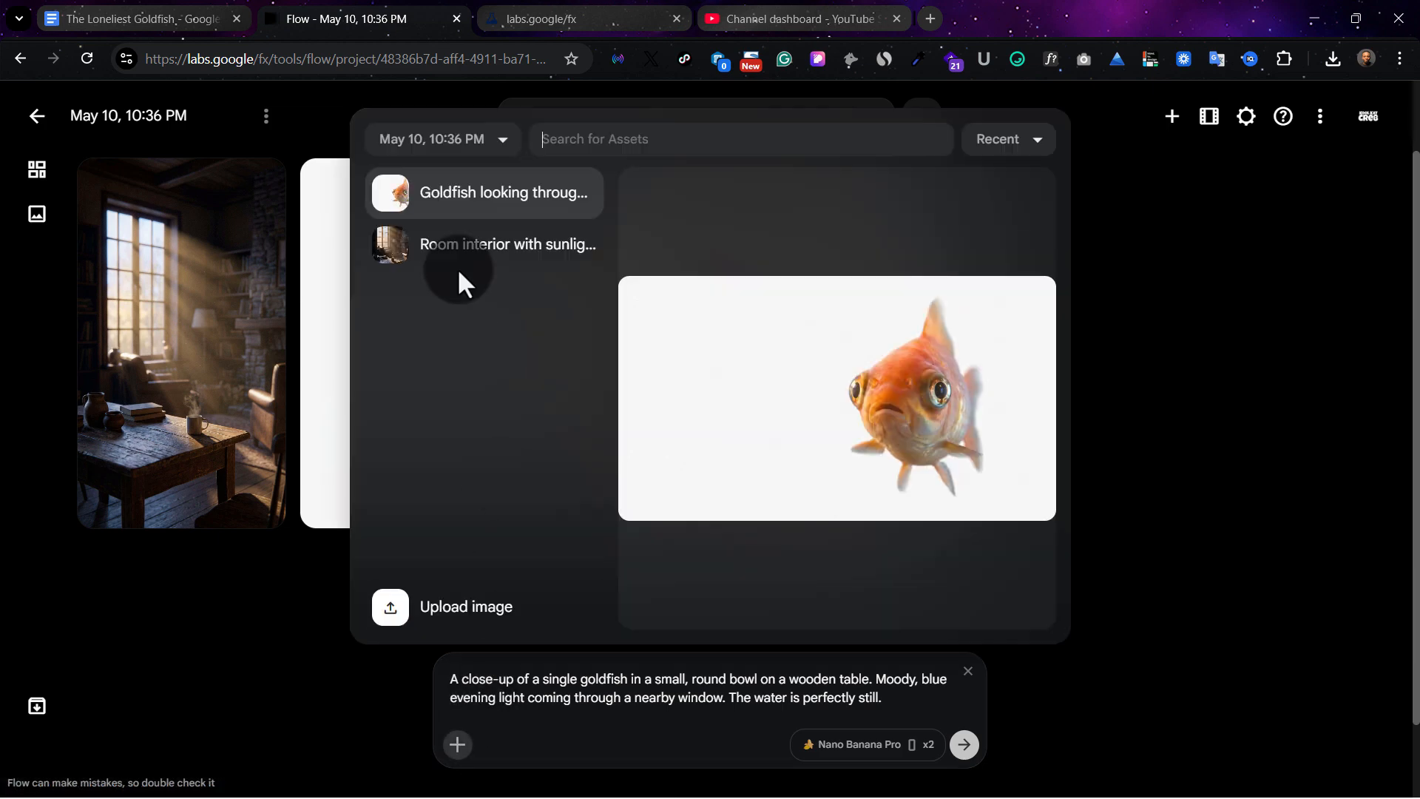
pyautogui.click(469, 206)
pyautogui.click(463, 700)
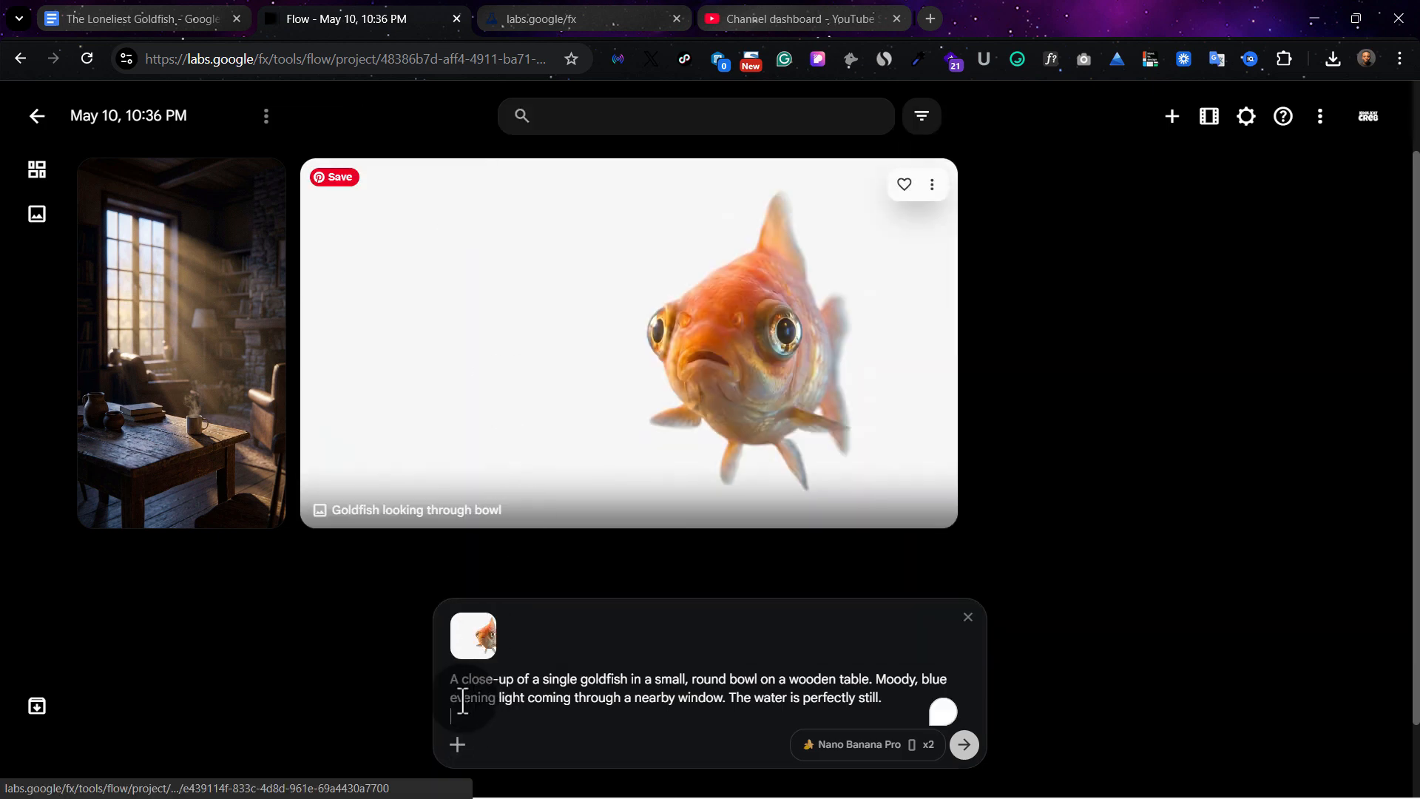
pyautogui.click(457, 745)
pyautogui.click(477, 196)
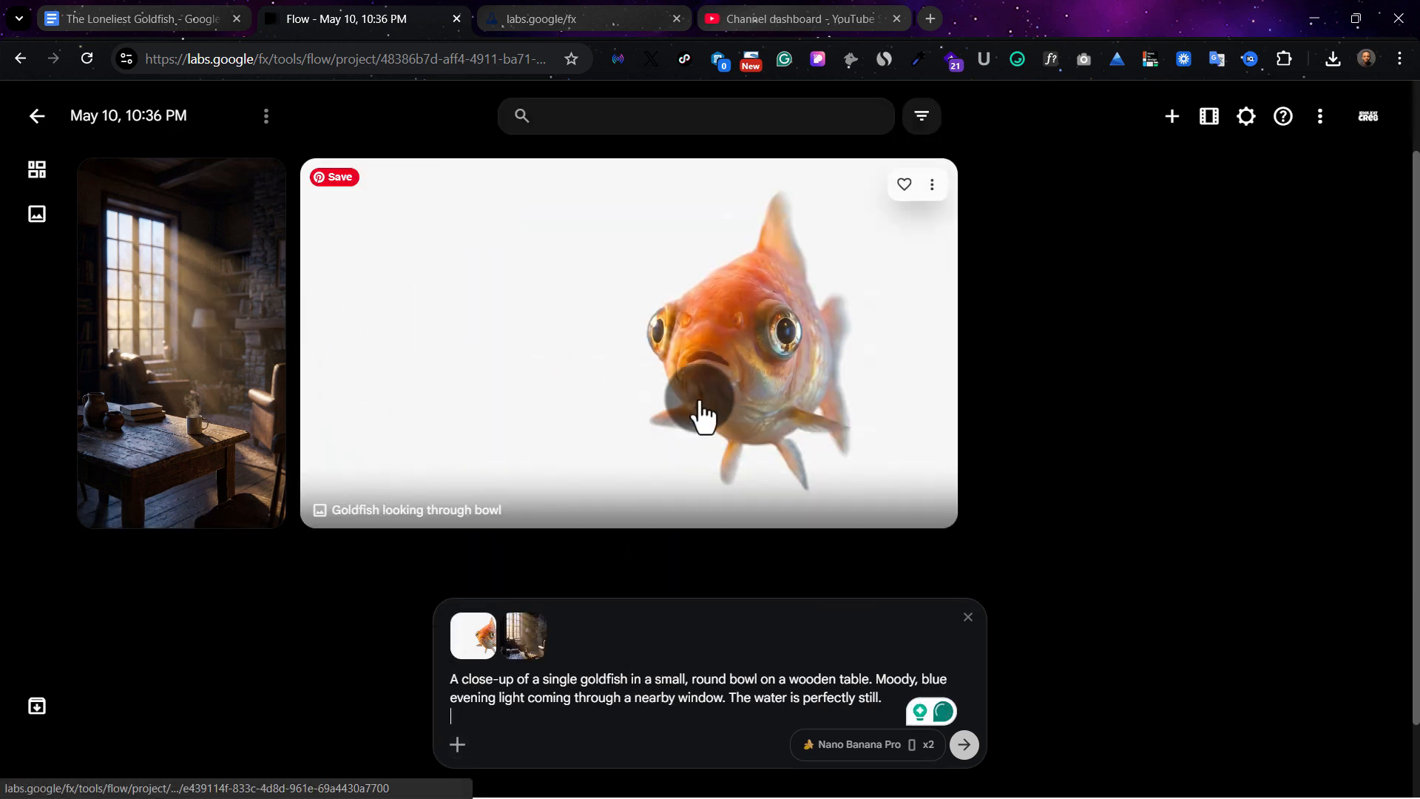
pyautogui.click(895, 701)
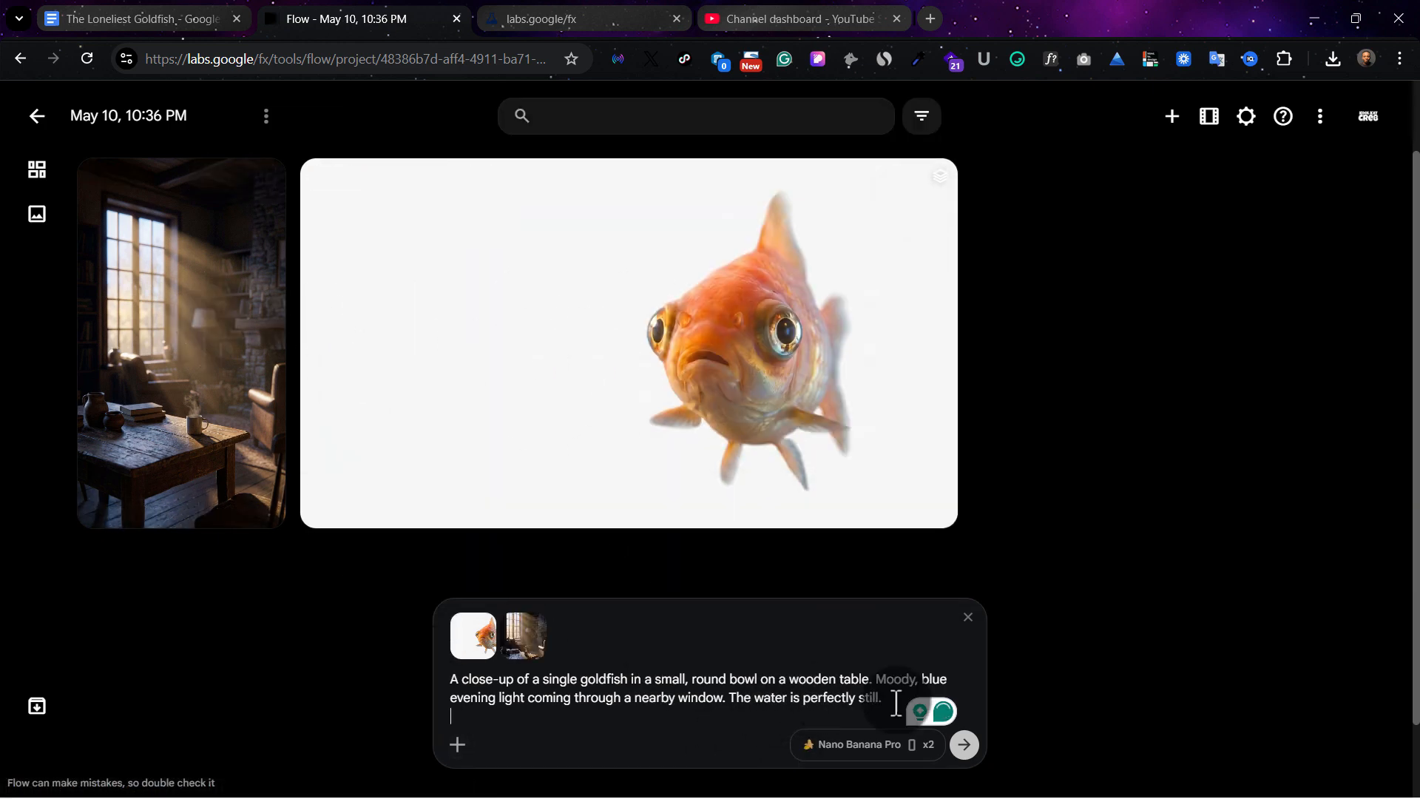
pyautogui.click(966, 749)
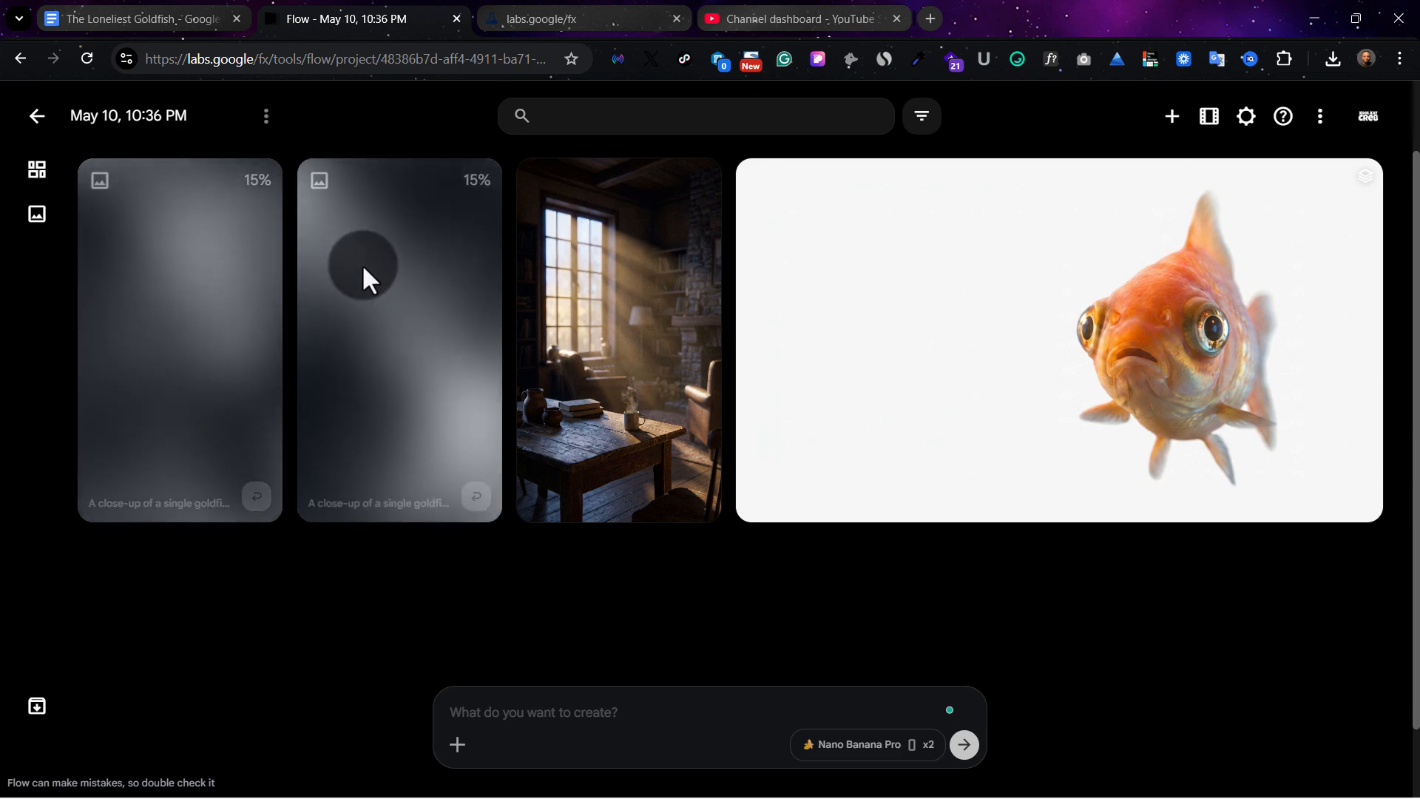
# Compare the two generated goldfish-in-bowl images at enlarged size
pyautogui.click(429, 355)
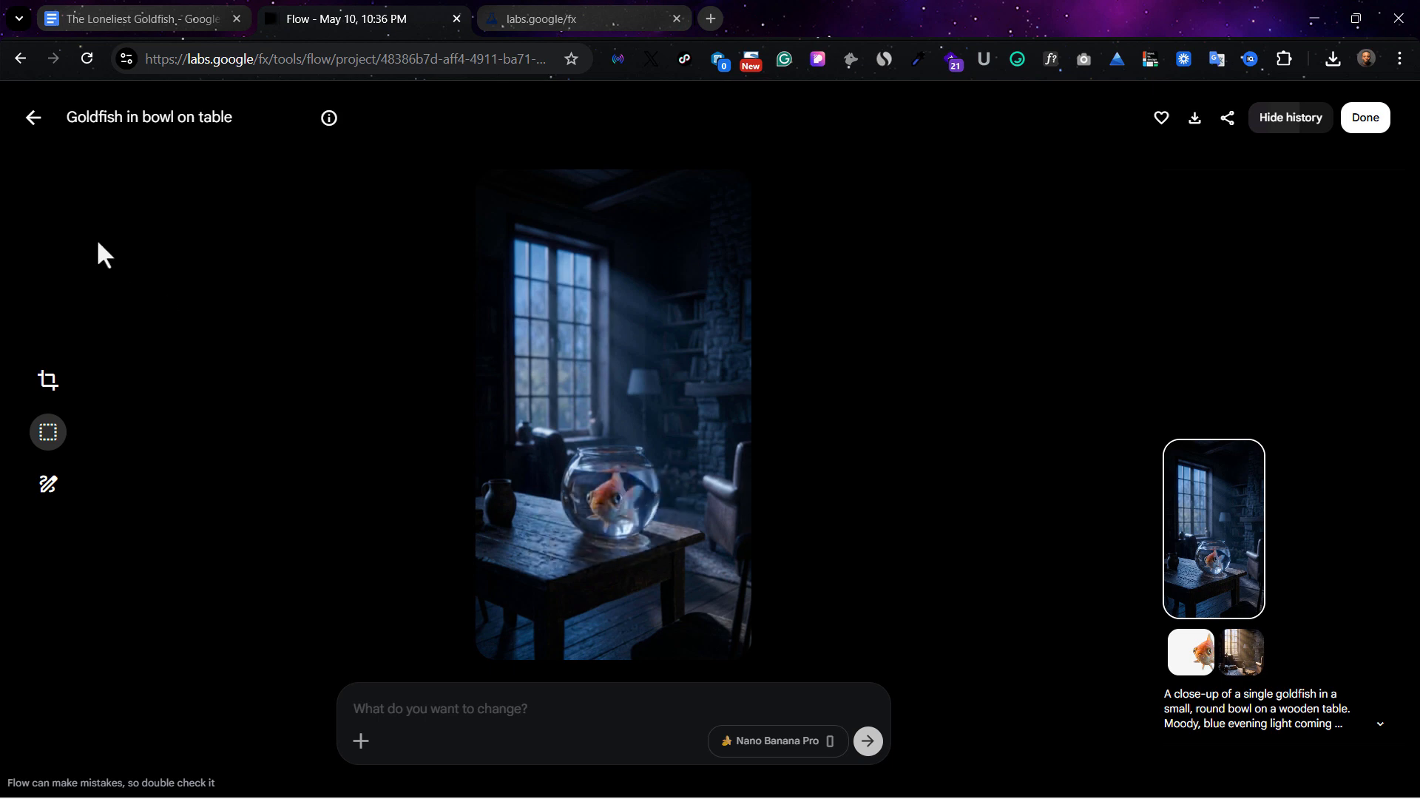
pyautogui.click(39, 121)
pyautogui.click(184, 357)
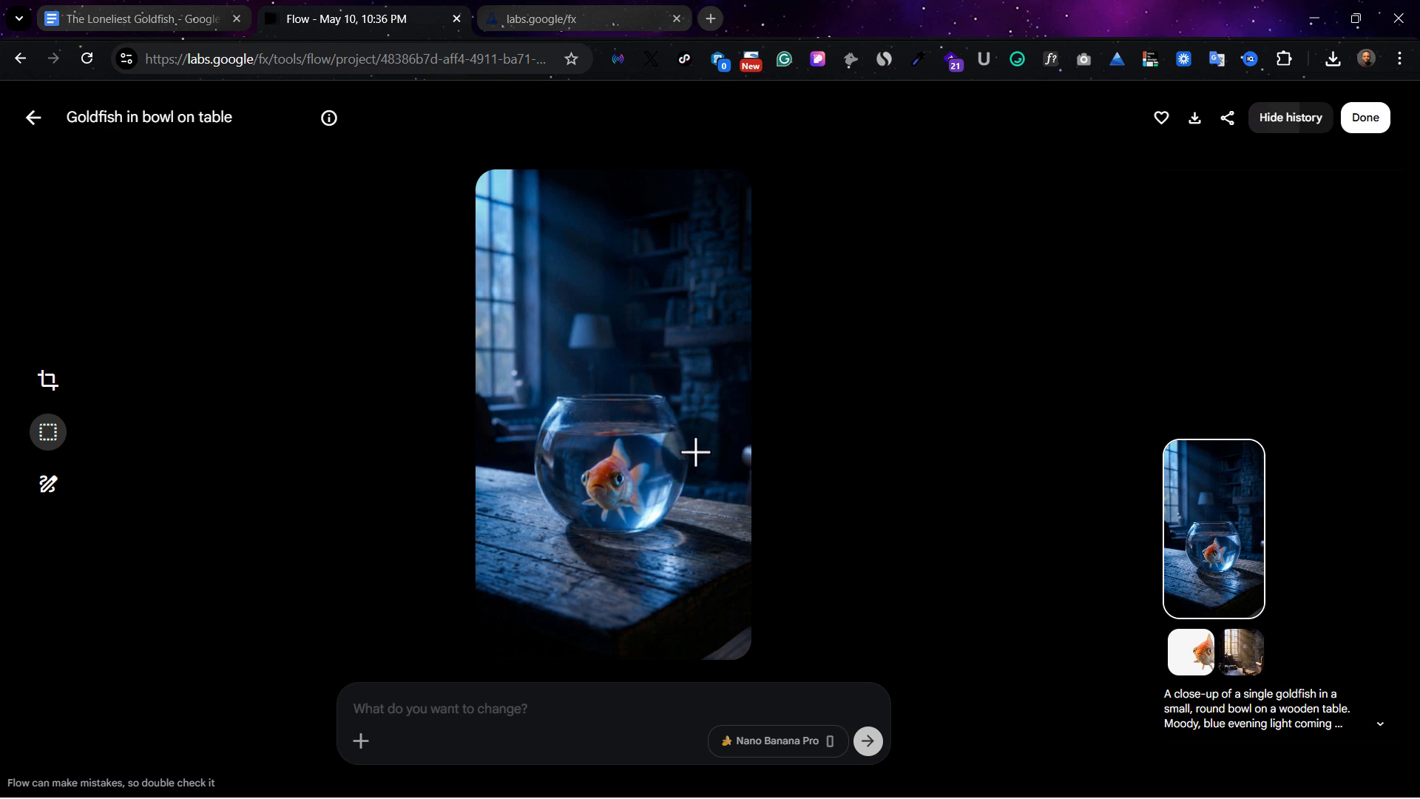
pyautogui.click(33, 120)
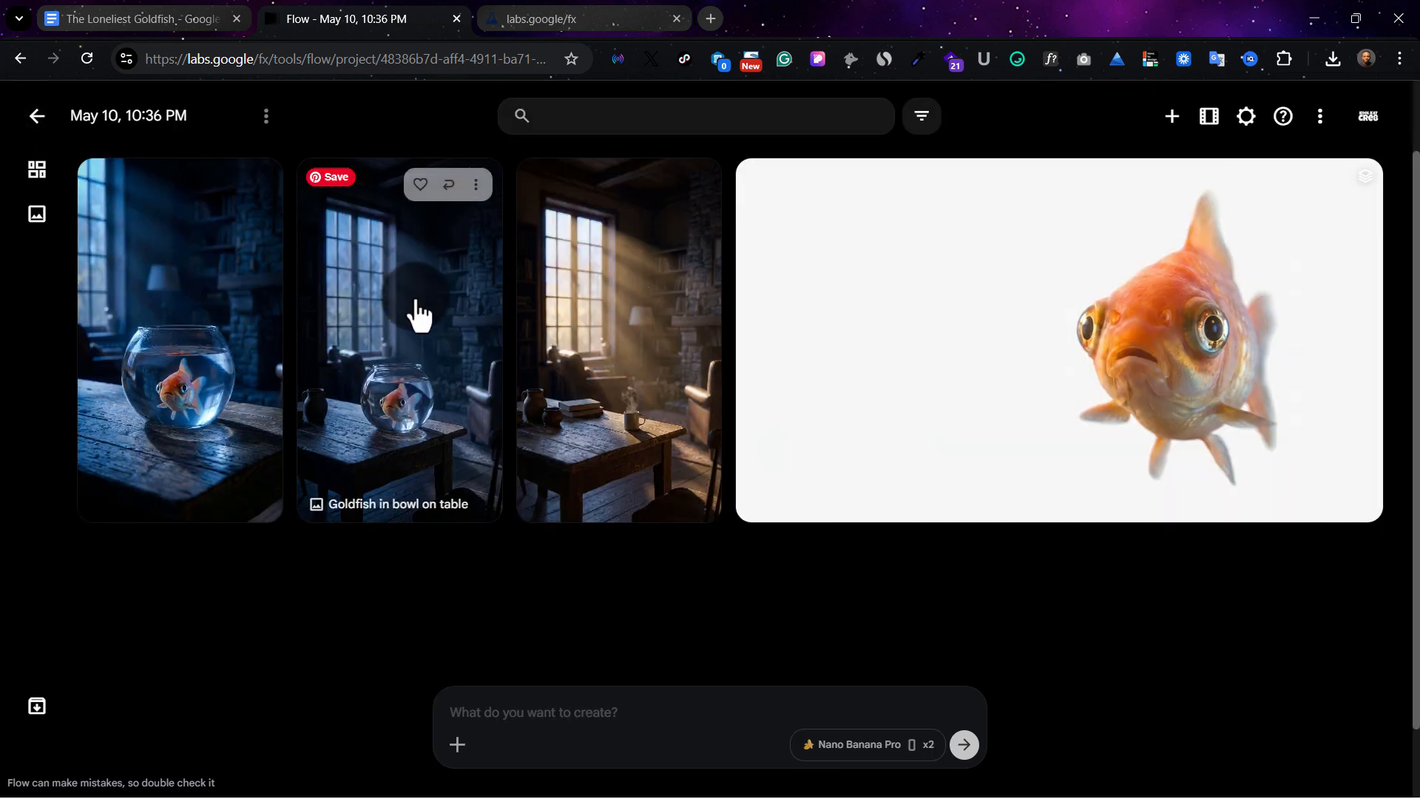
pyautogui.click(413, 311)
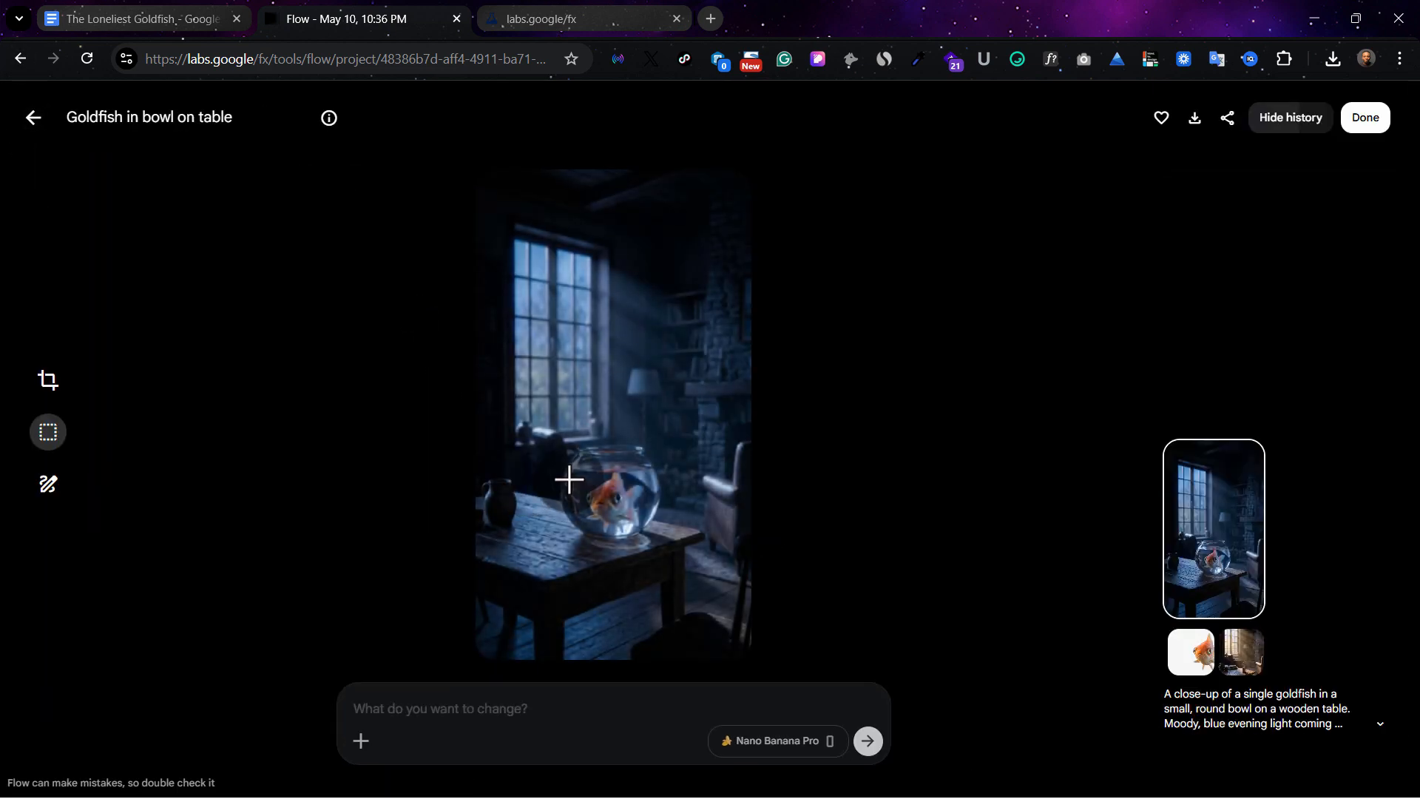
pyautogui.click(32, 126)
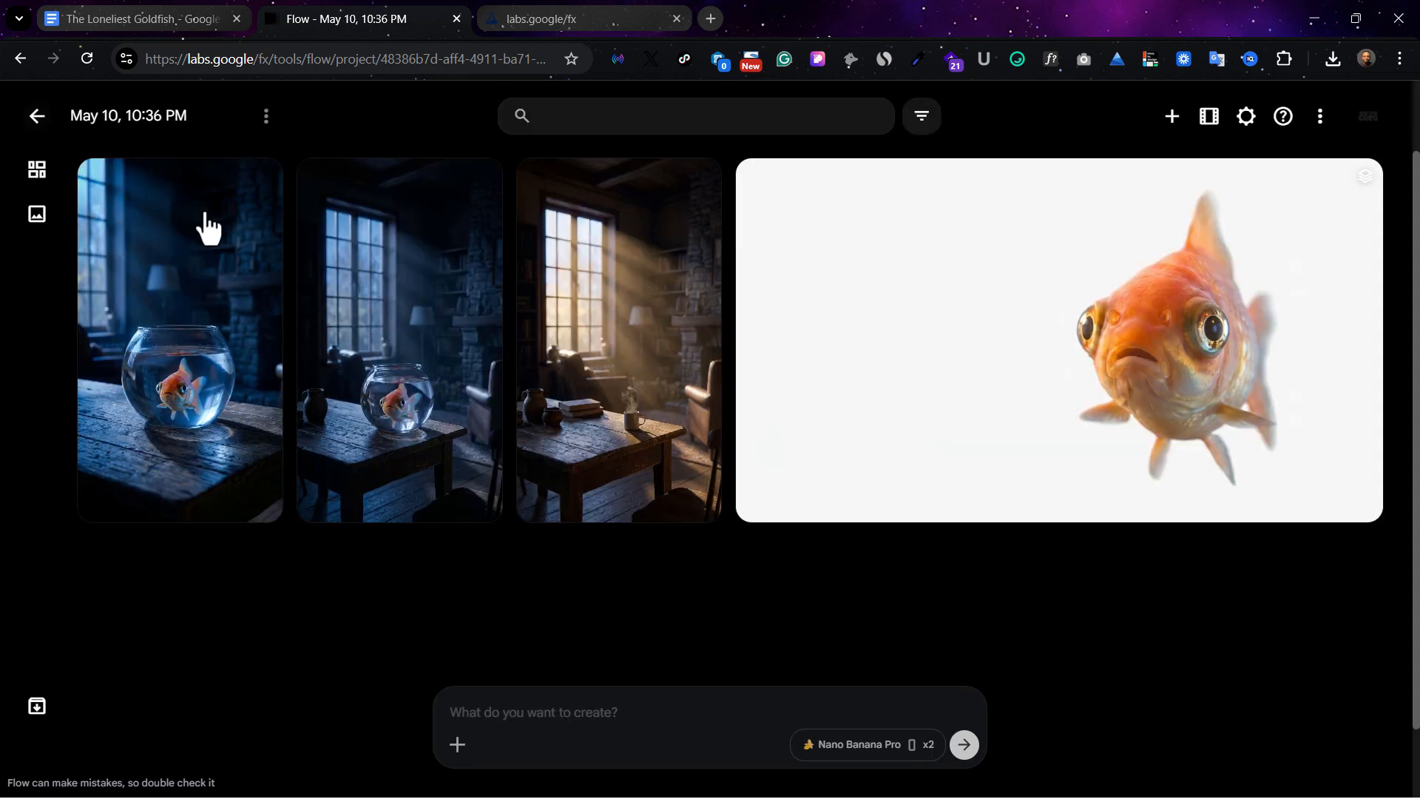
# Download an upscaled version of the wider goldfish-in-bowl image showing the whole window and table
pyautogui.click(477, 191)
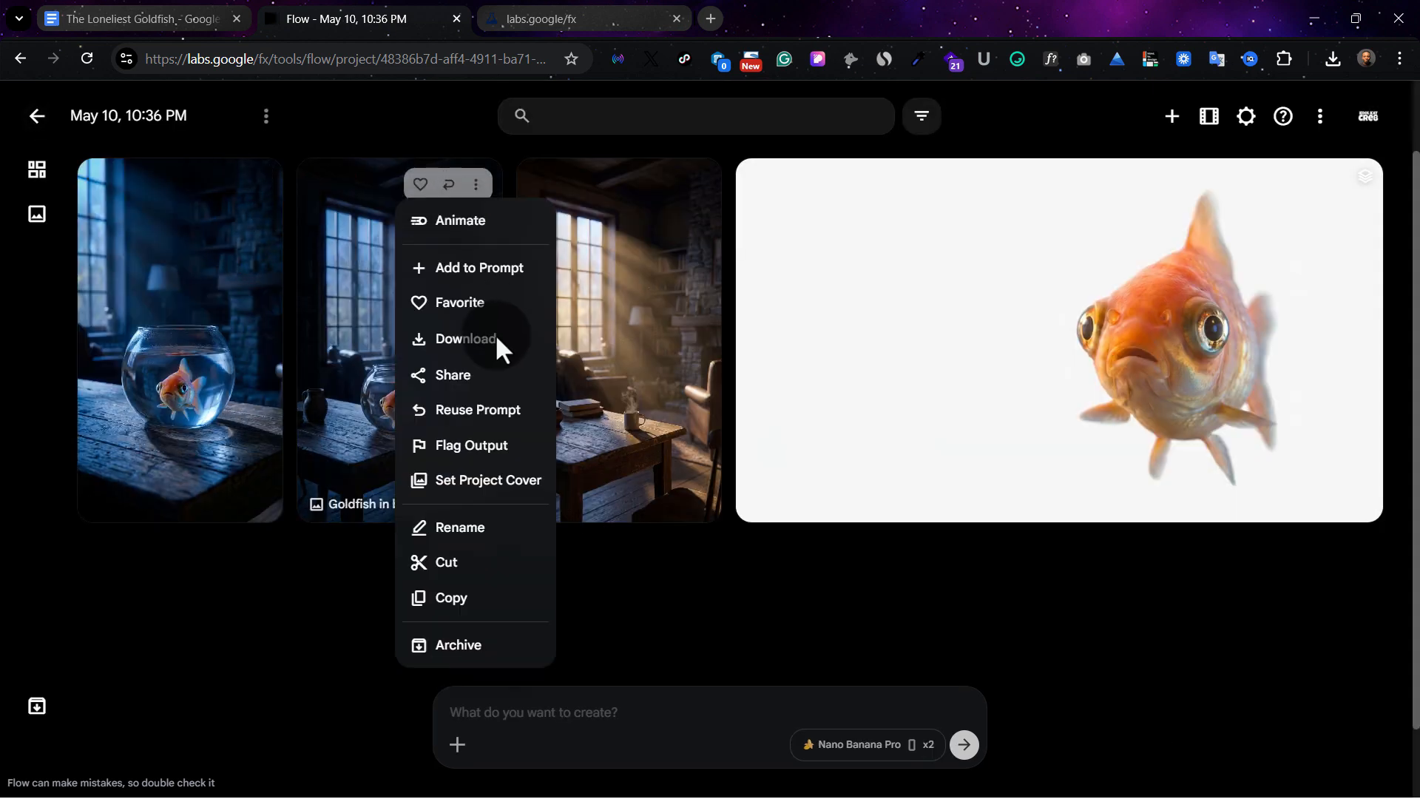
pyautogui.moveTo(494, 342)
pyautogui.click(600, 422)
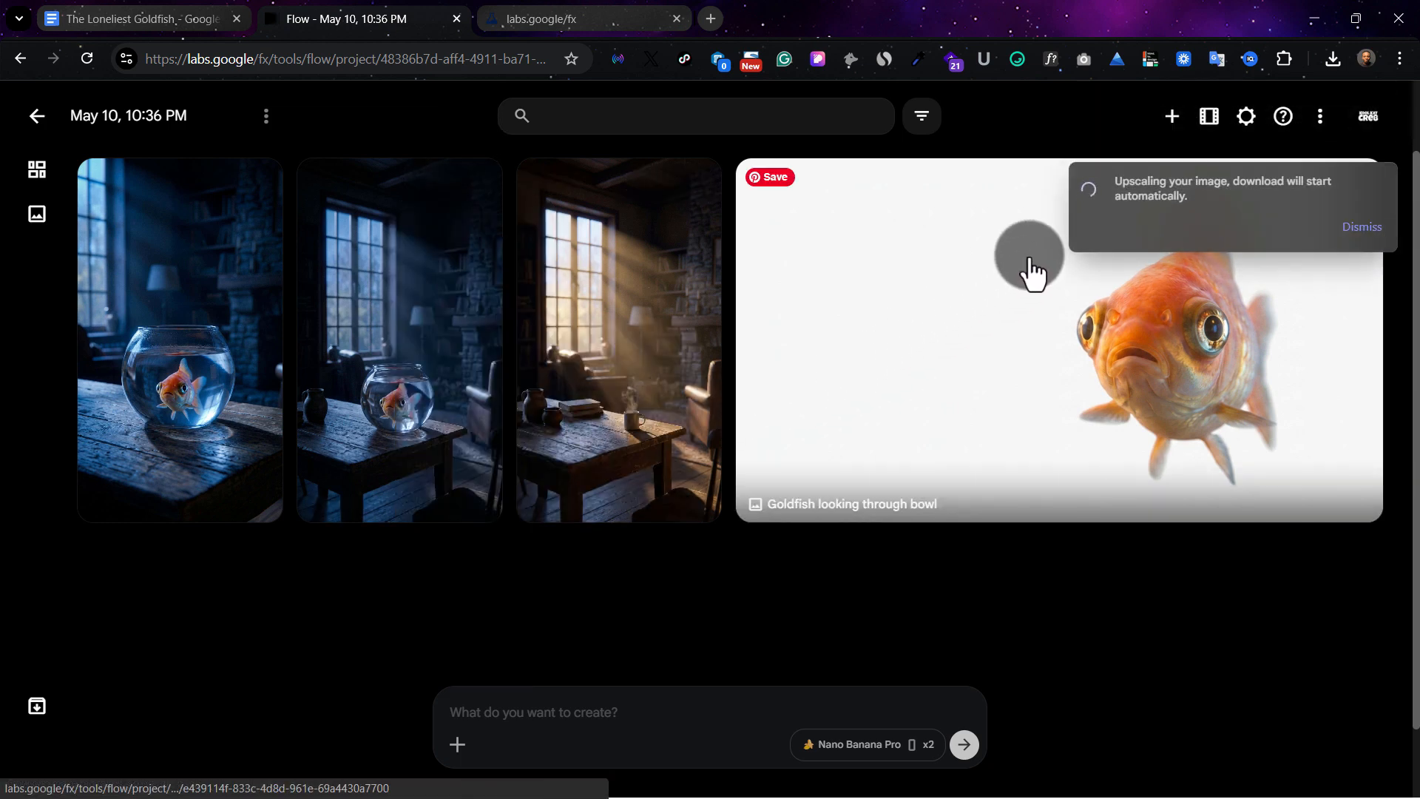
# Copy the Image 2: The Dream visual text from the Google Docs document into the Flow project's prompt
pyautogui.click(163, 18)
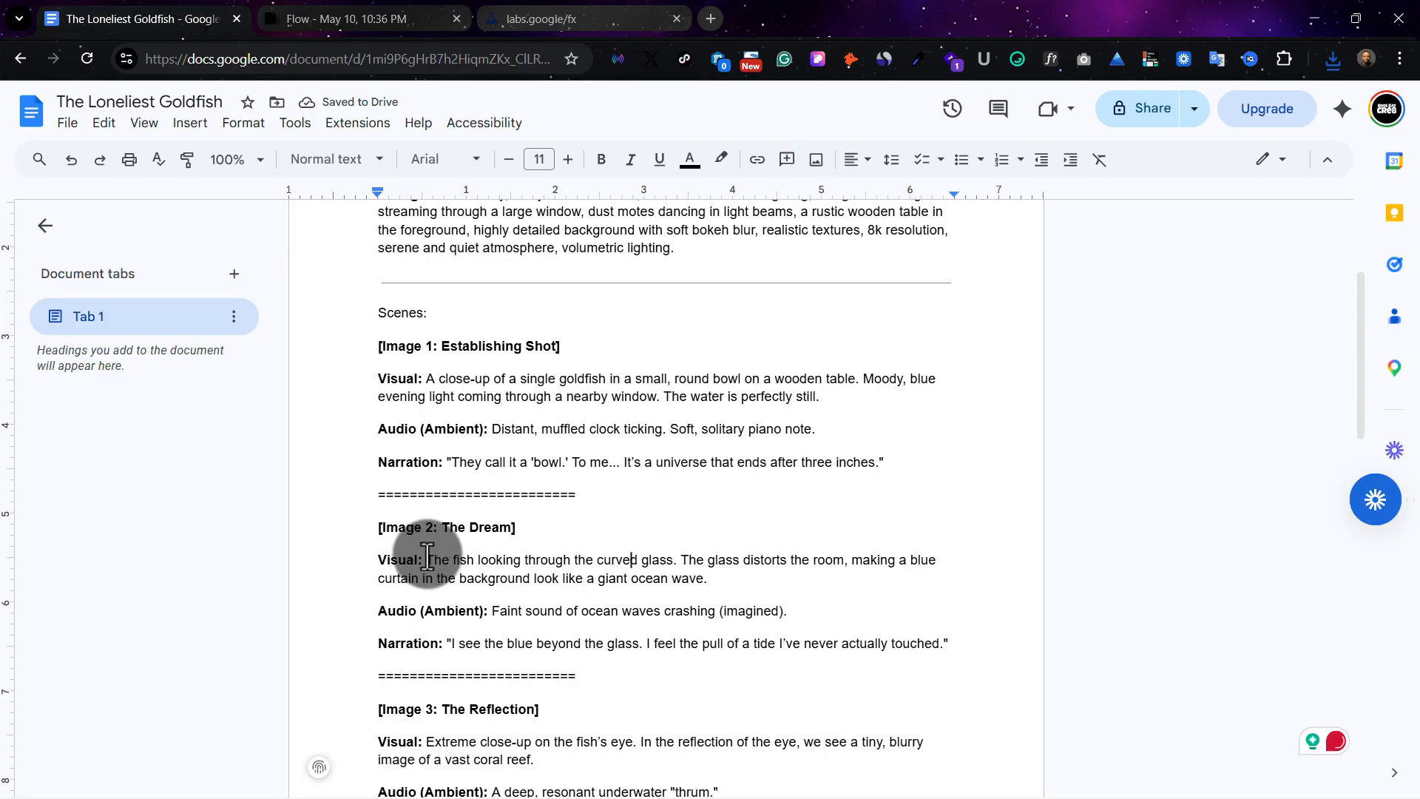
pyautogui.moveTo(428, 557); pyautogui.dragTo(729, 587)
pyautogui.hotkey('ctrl', 'c')
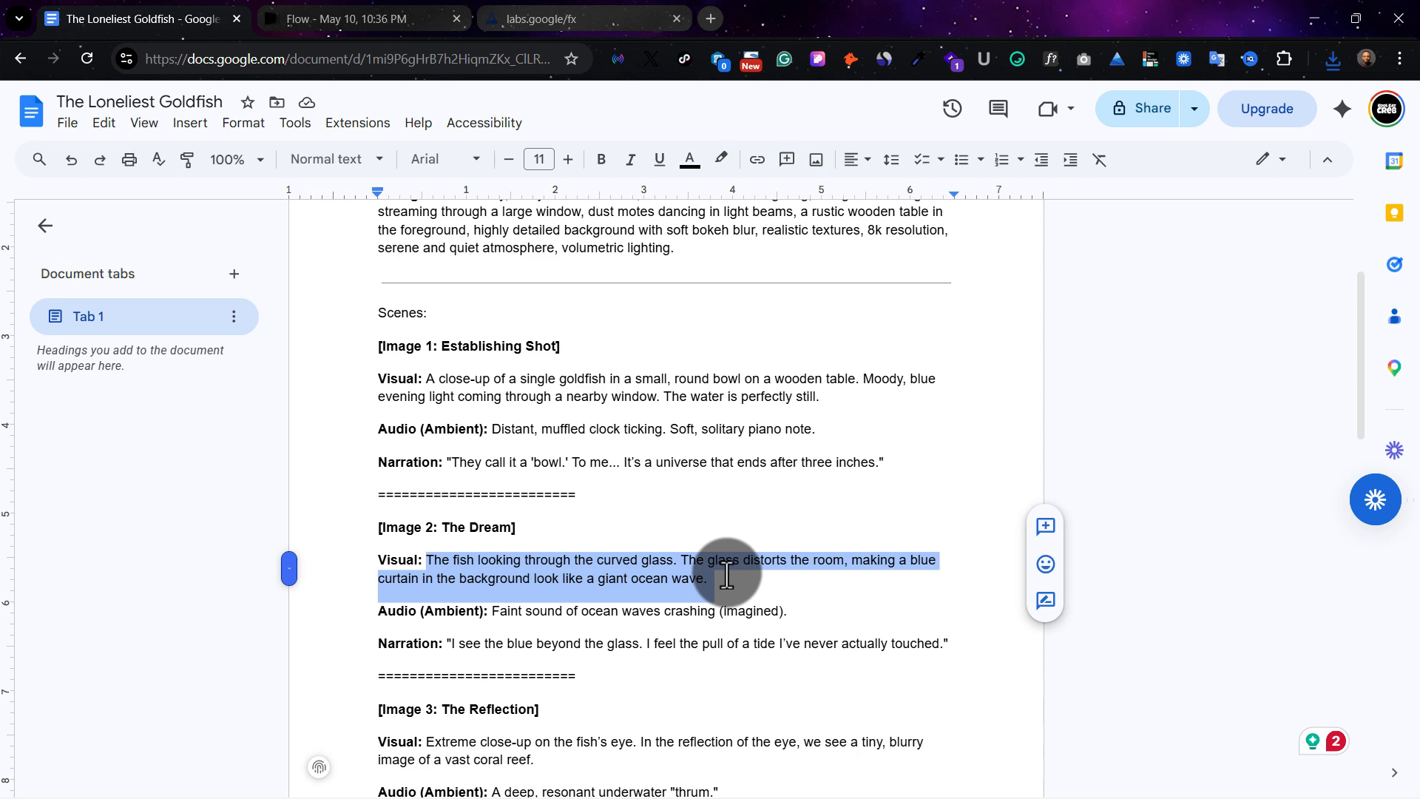
pyautogui.click(381, 15)
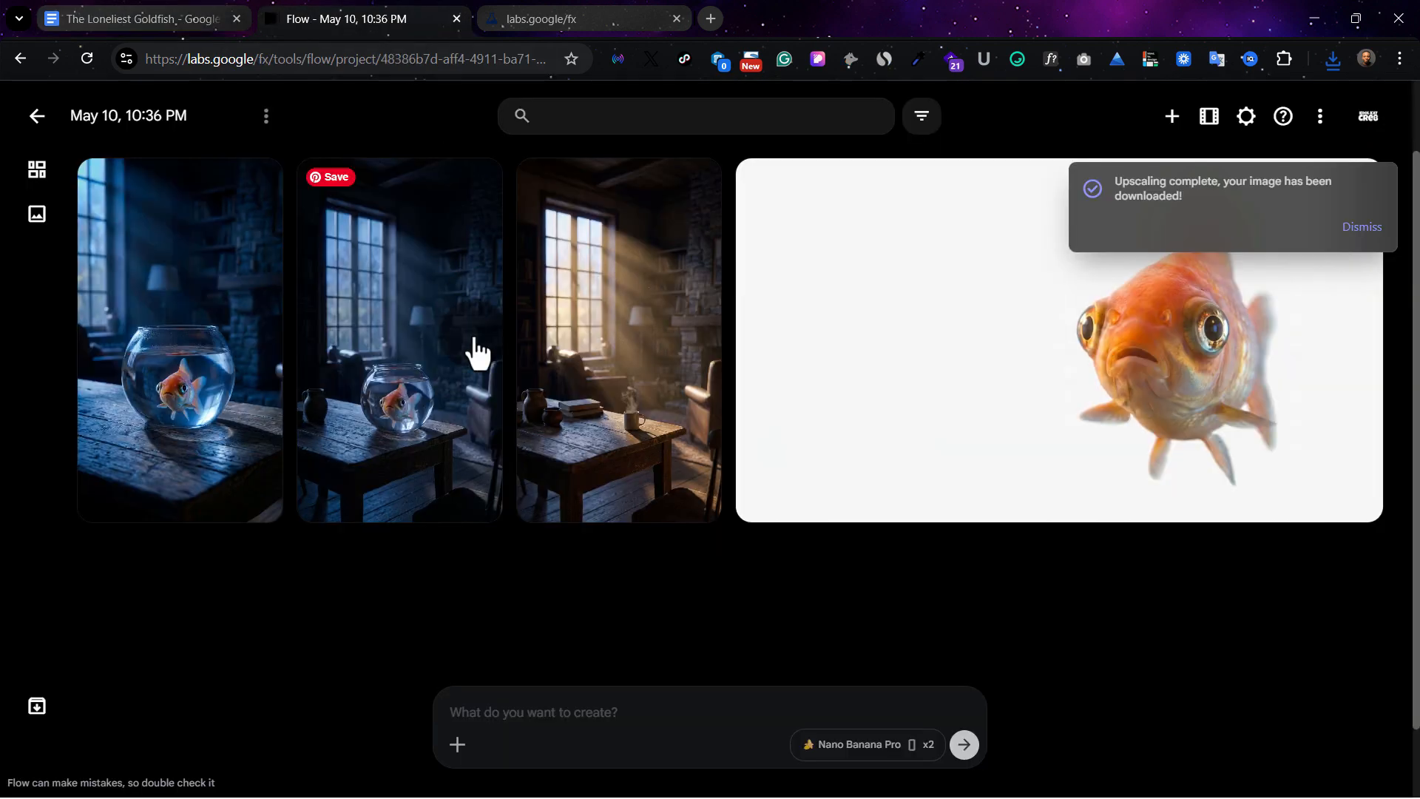
pyautogui.hotkey('ctrl', 'v')
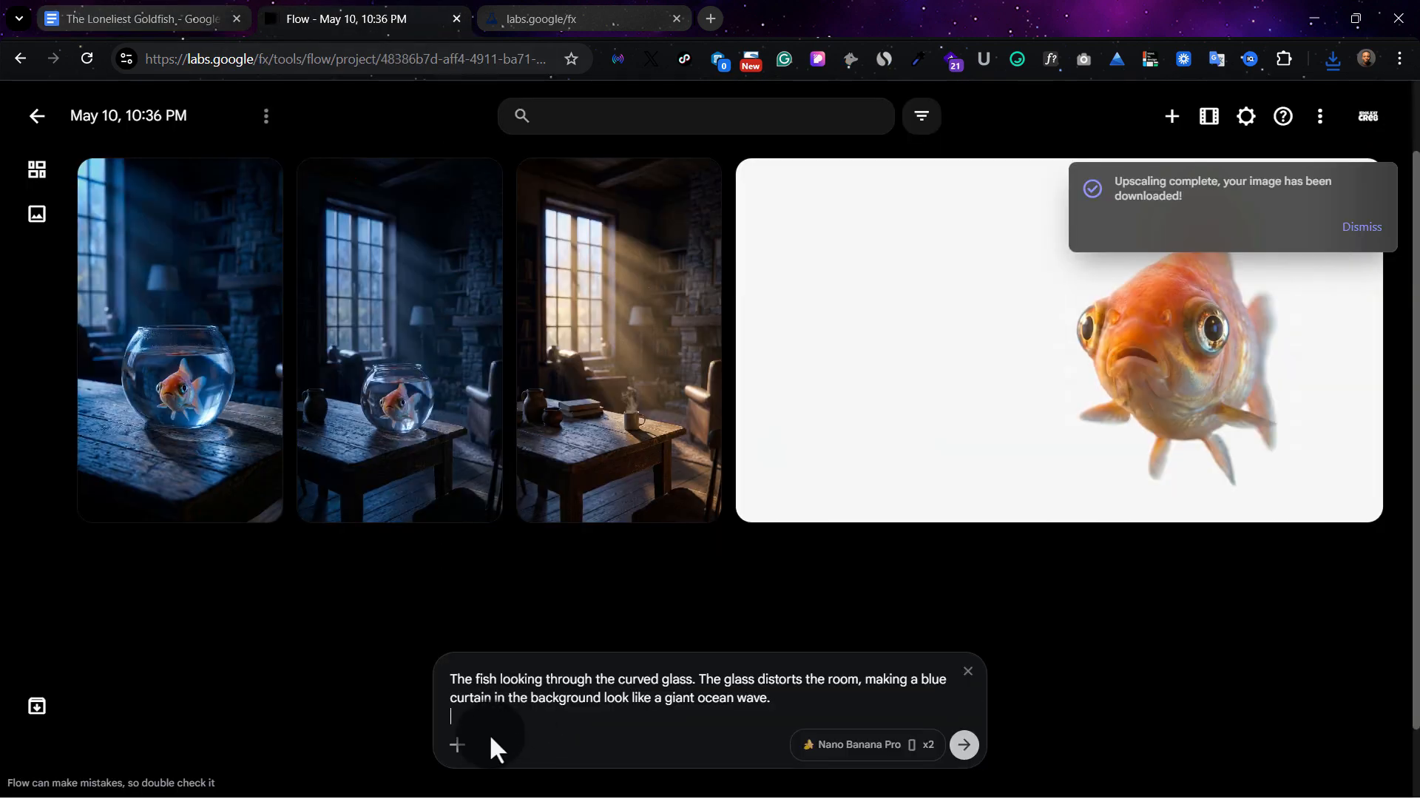
# Attach the goldfish character image and the wider goldfish-in-bowl image as references for the Image 2 prompt
pyautogui.click(457, 745)
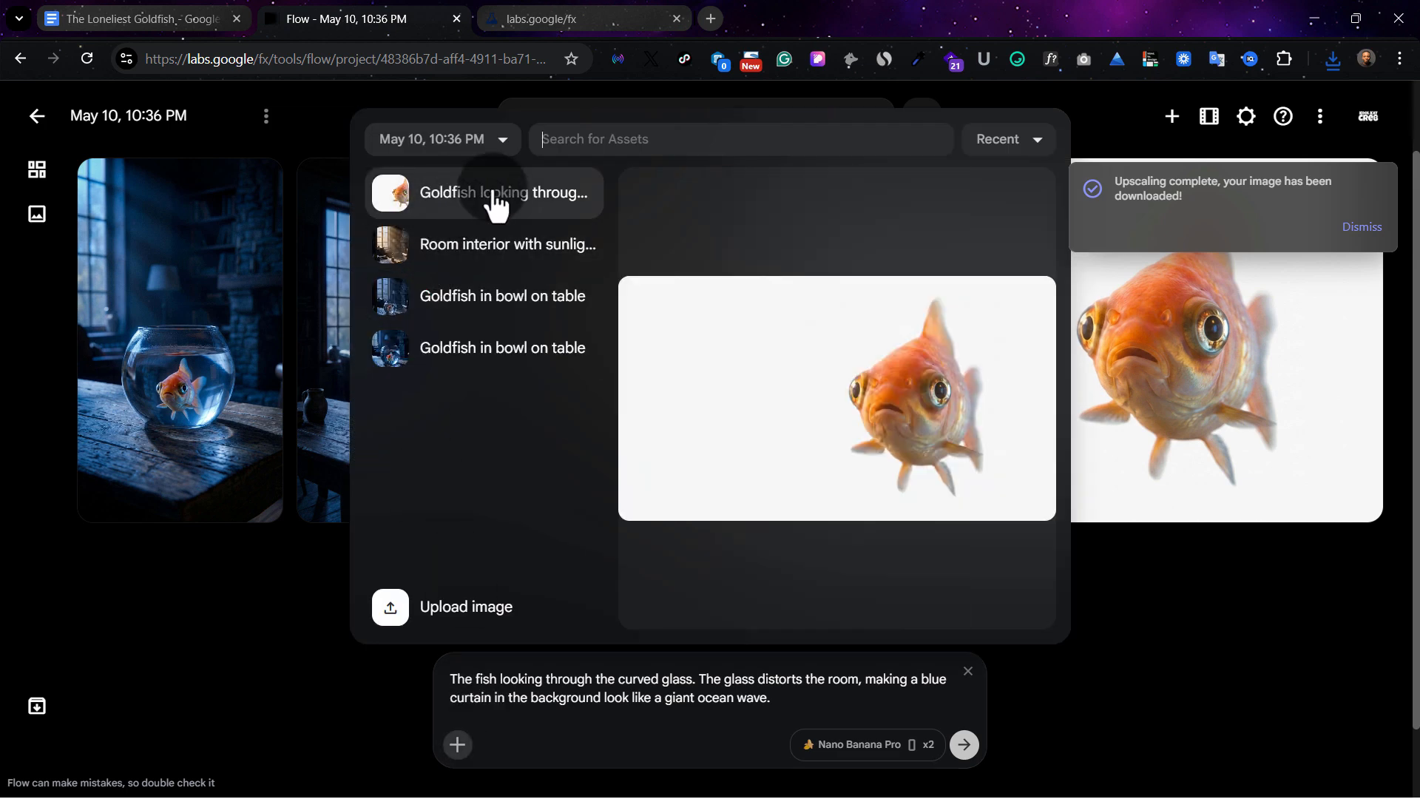
pyautogui.click(495, 207)
pyautogui.click(457, 744)
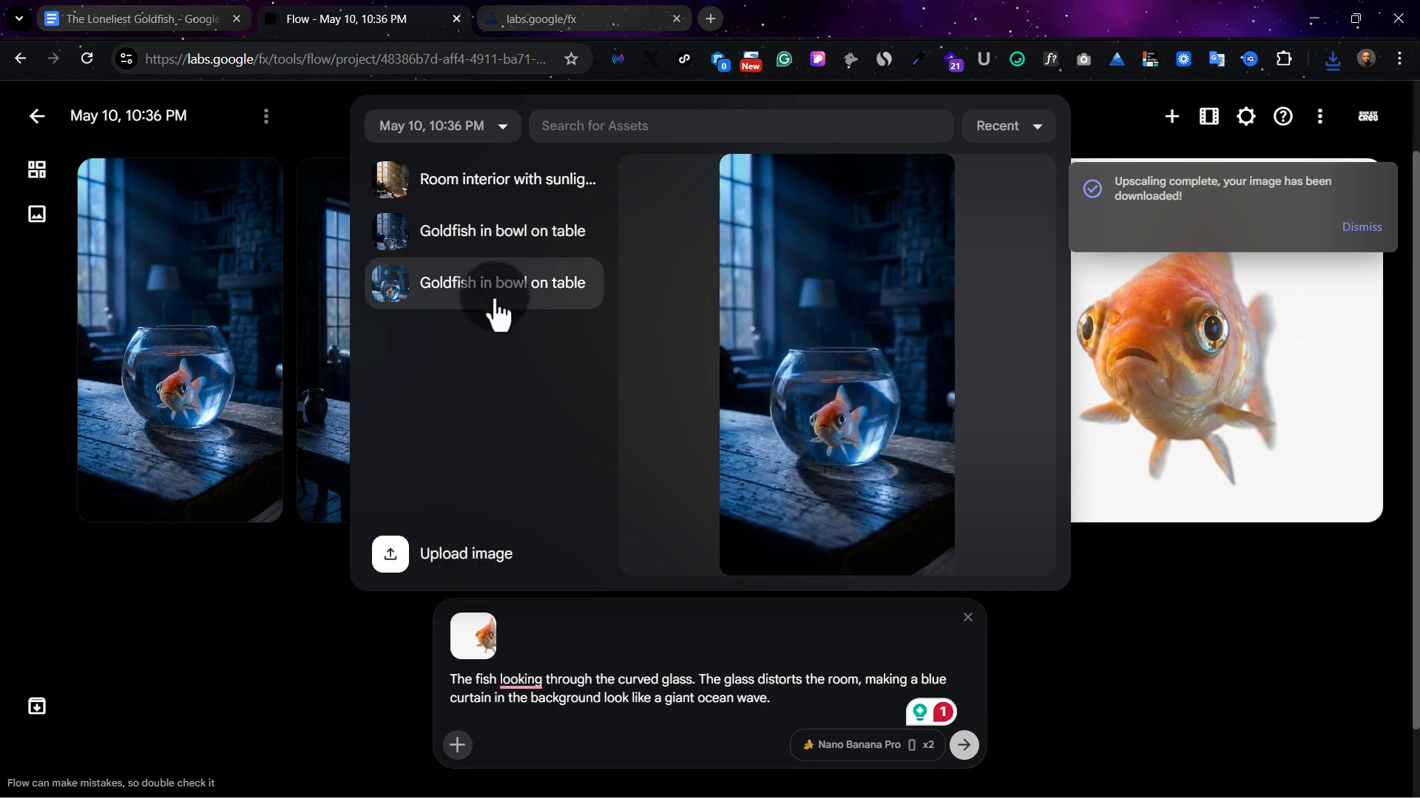
pyautogui.click(507, 234)
pyautogui.click(583, 665)
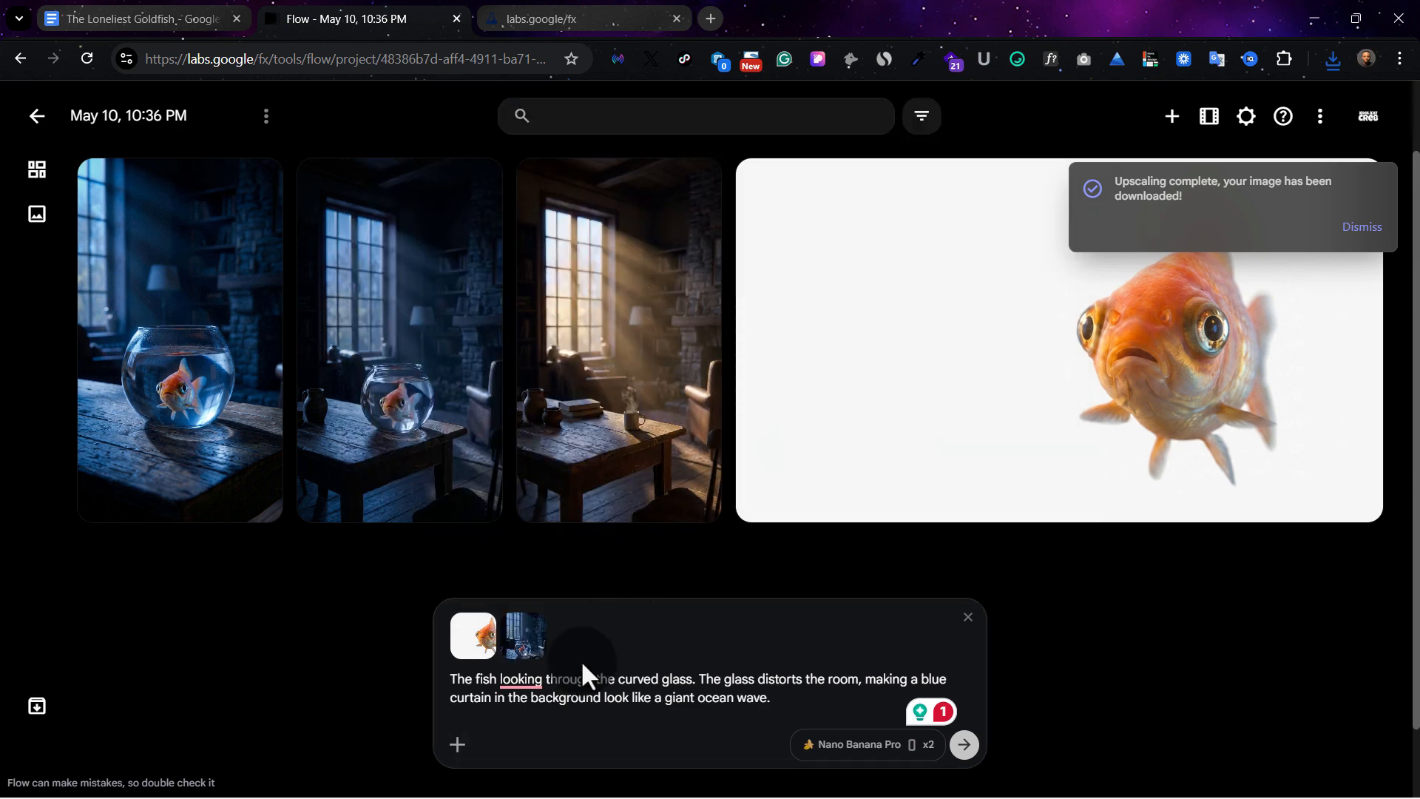
pyautogui.moveTo(524, 687)
pyautogui.click(584, 586)
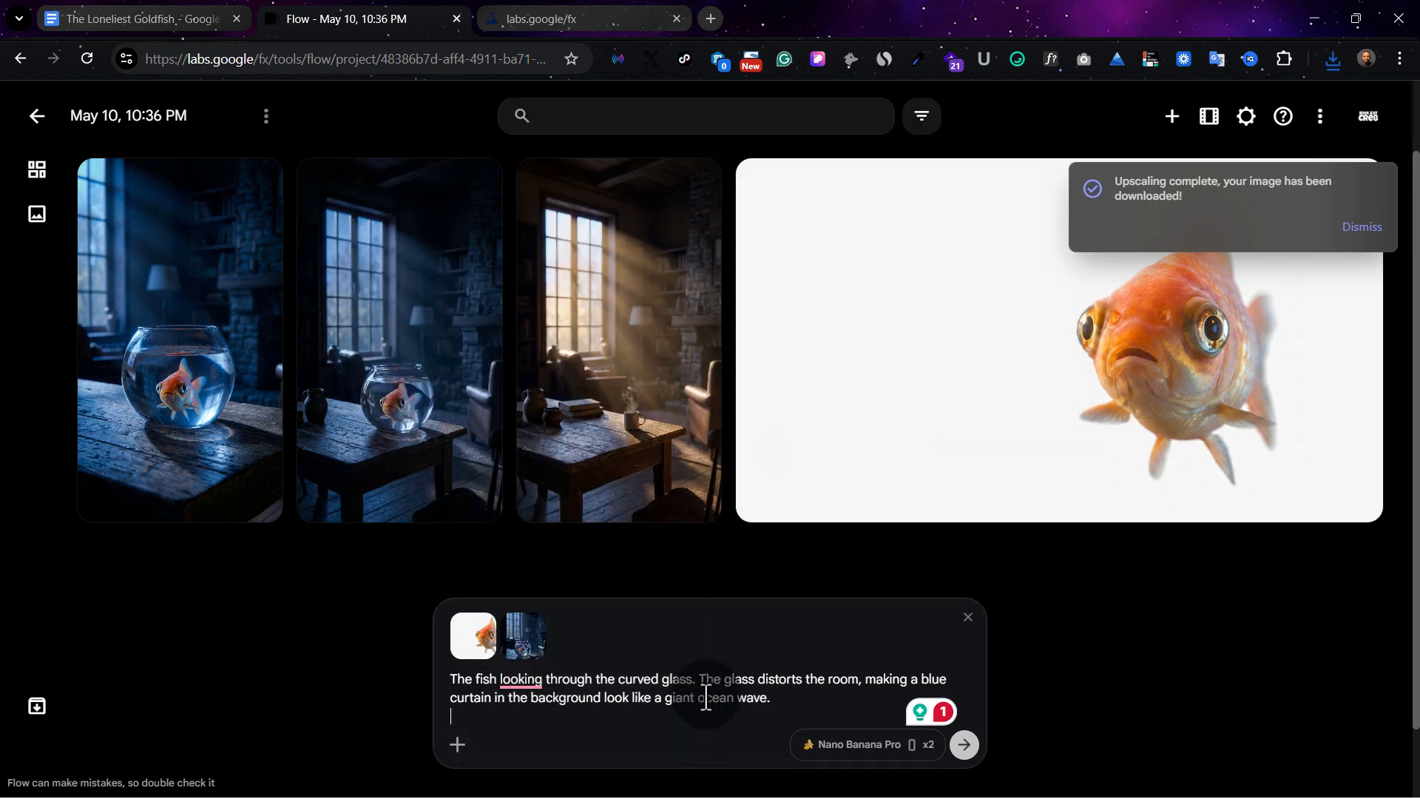
pyautogui.click(706, 696)
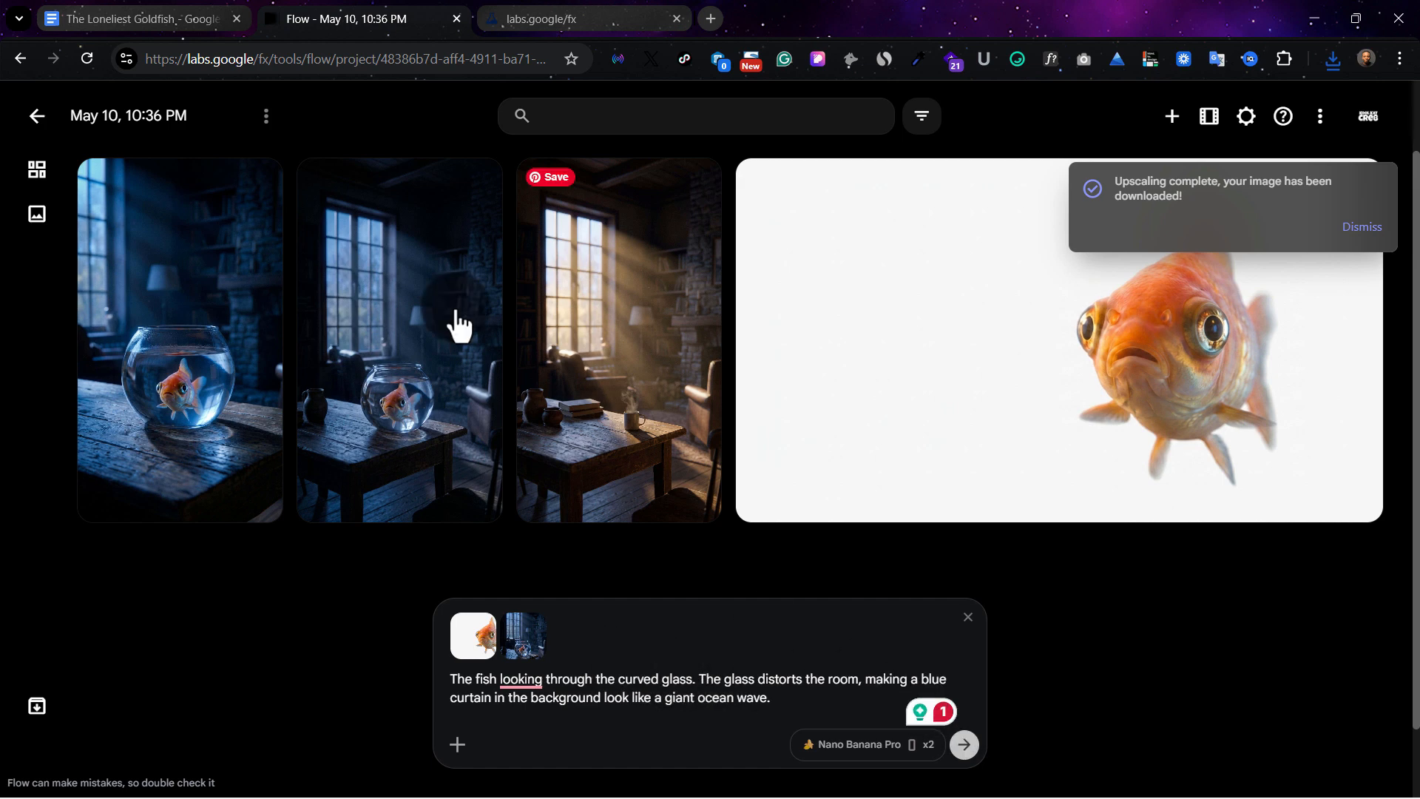
# Archive the close-up goldfish-in-bowl image and generate two images from the Image 2 prompt and its references
pyautogui.moveTo(246, 272)
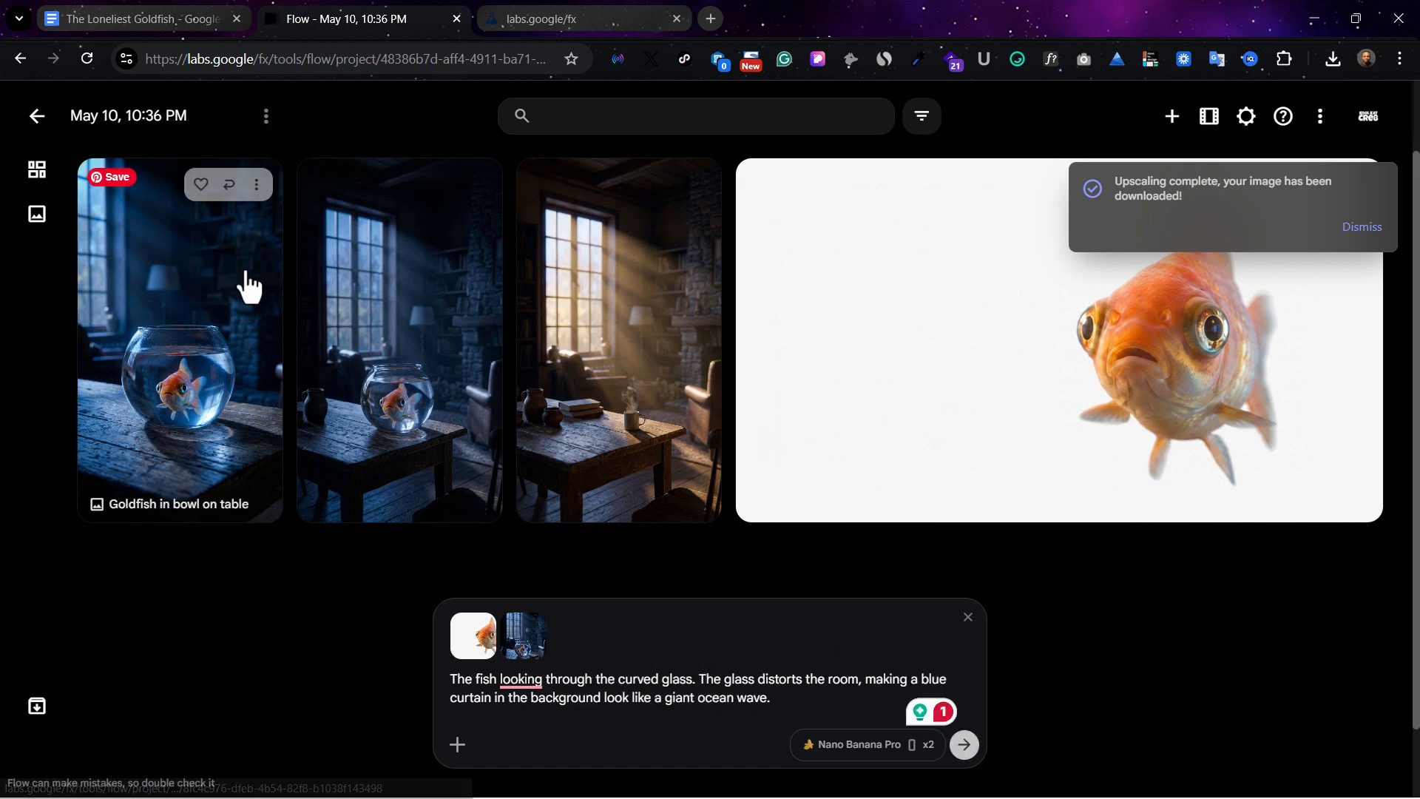
pyautogui.click(261, 196)
pyautogui.click(275, 647)
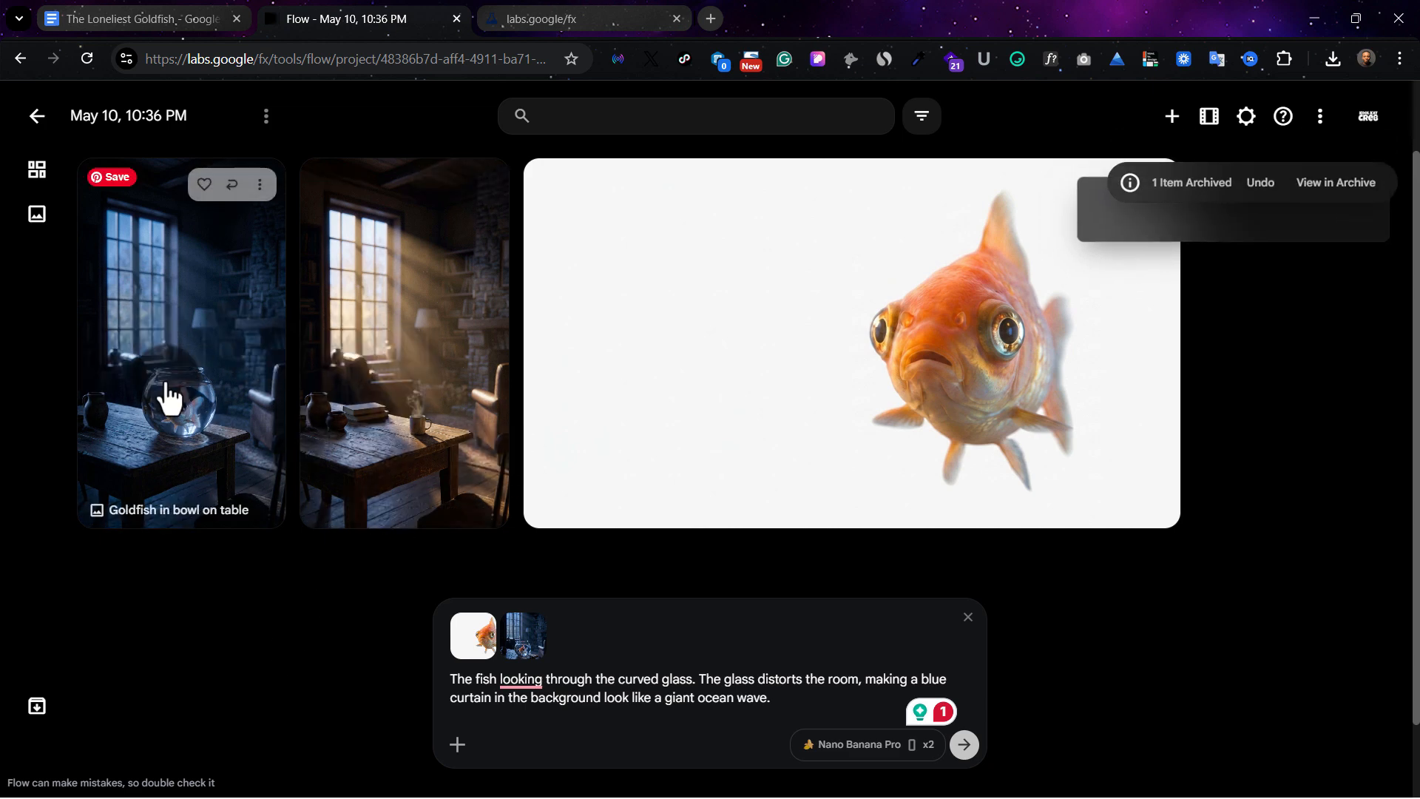
pyautogui.click(965, 748)
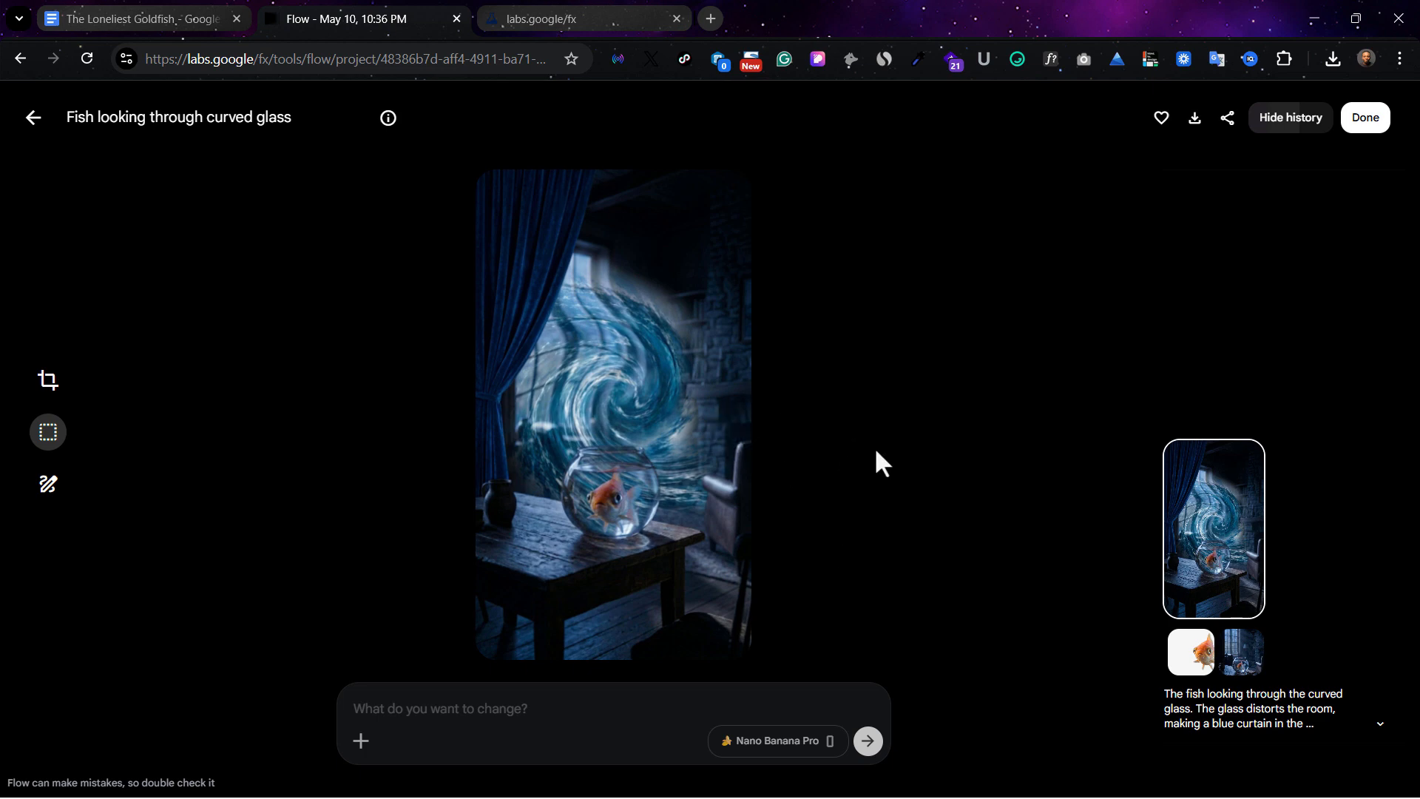
# Compare the two generated ocean-wave images, with and without the blue curtain, at enlarged size
pyautogui.click(37, 121)
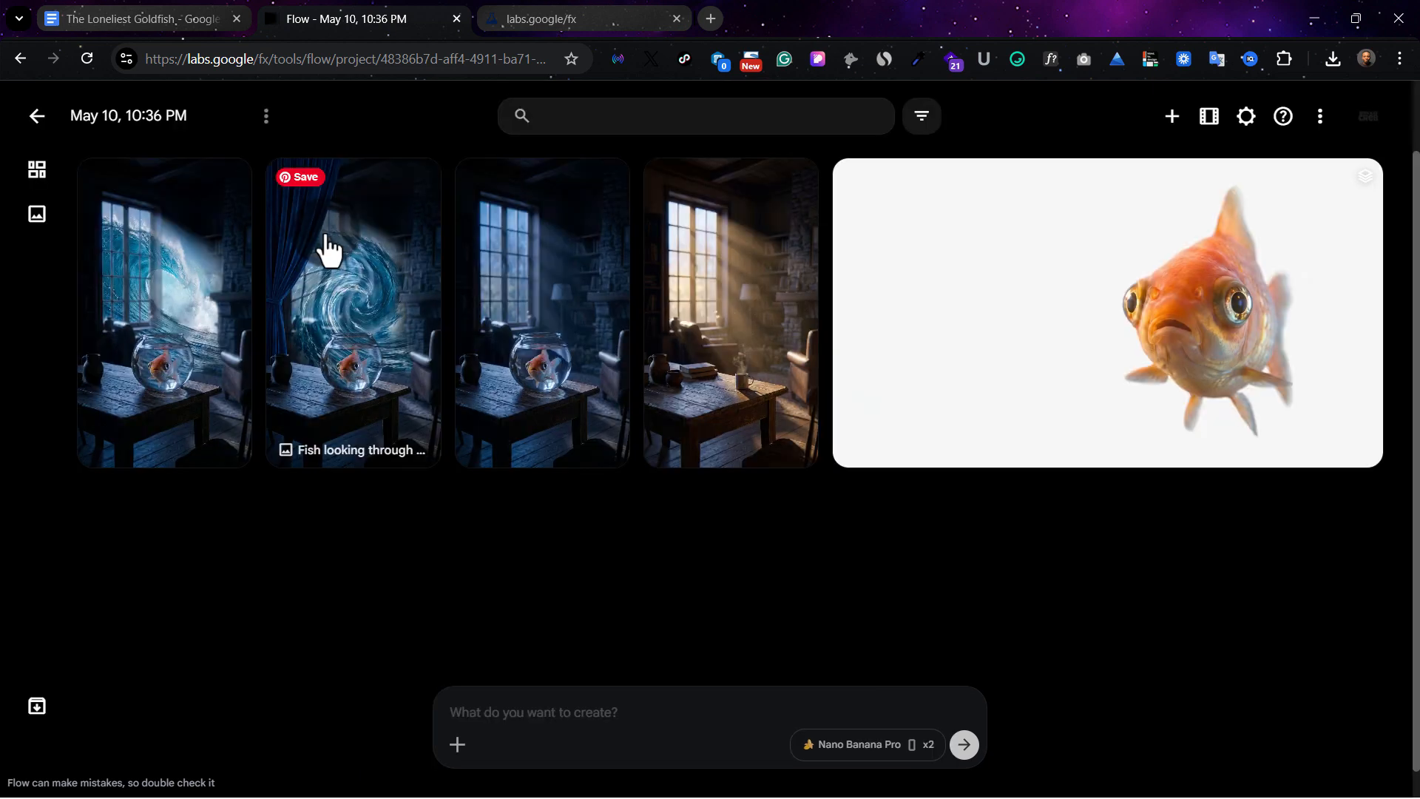
pyautogui.click(219, 317)
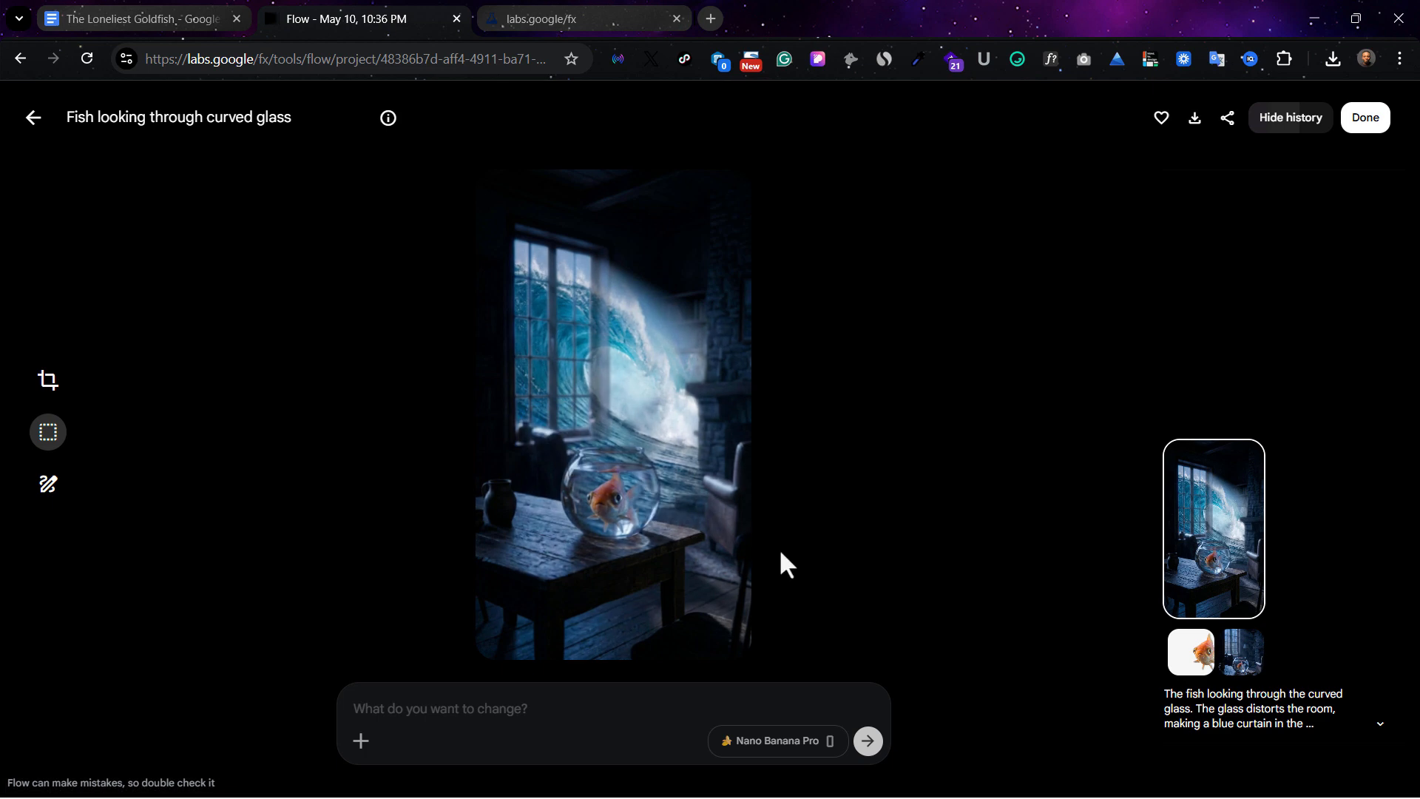
pyautogui.click(29, 120)
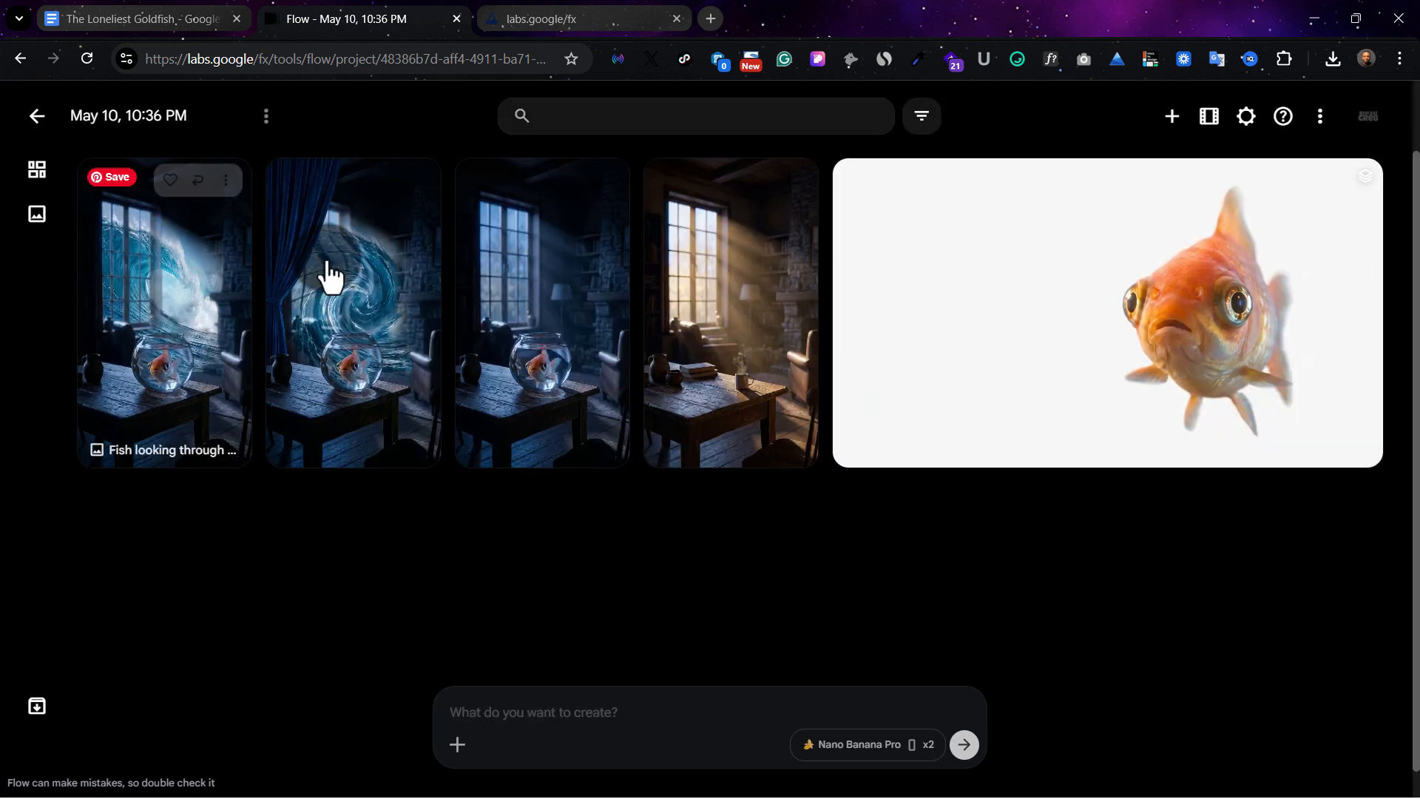
pyautogui.click(374, 308)
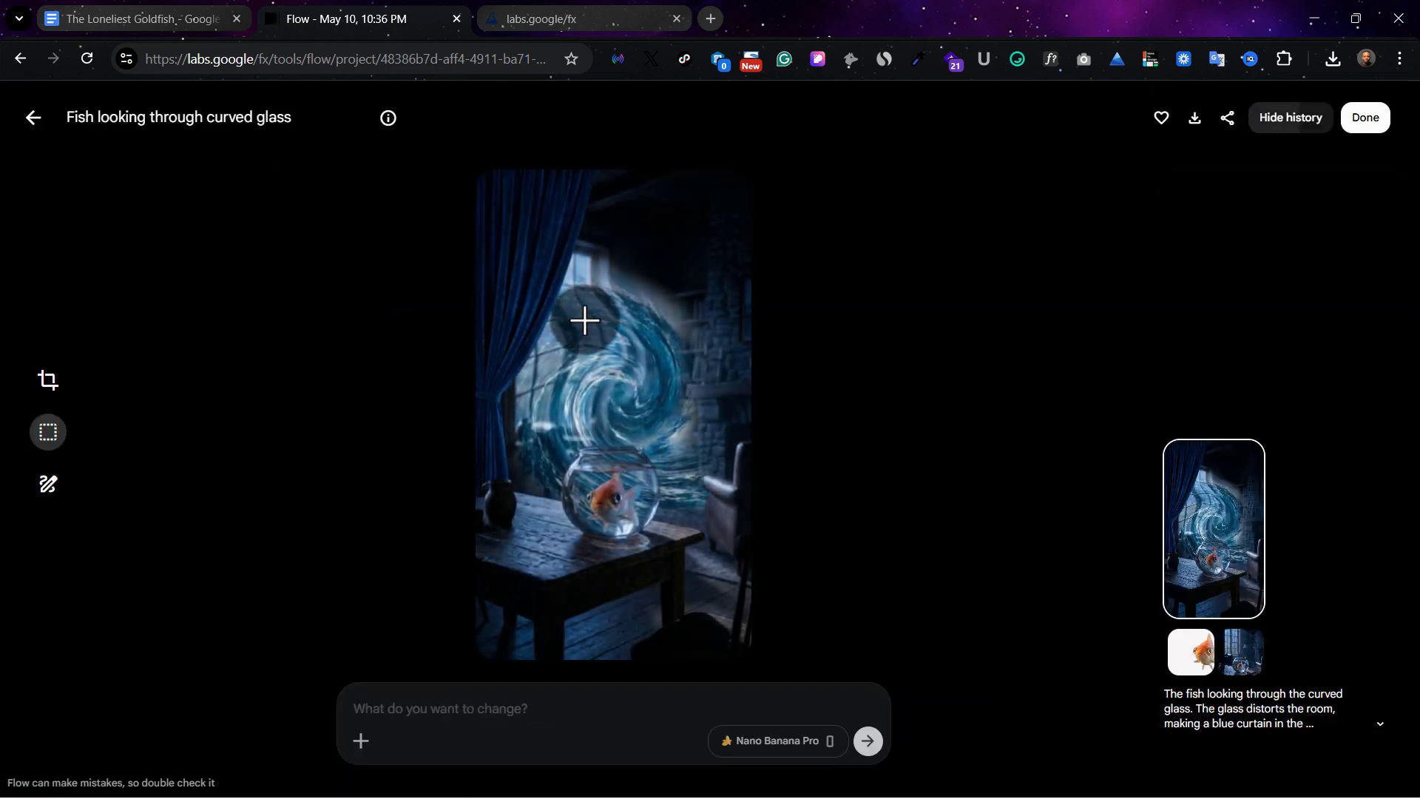
# Copy the Image 3: The Reflection visual text from the Google Docs document and switch back to Flow
pyautogui.click(162, 16)
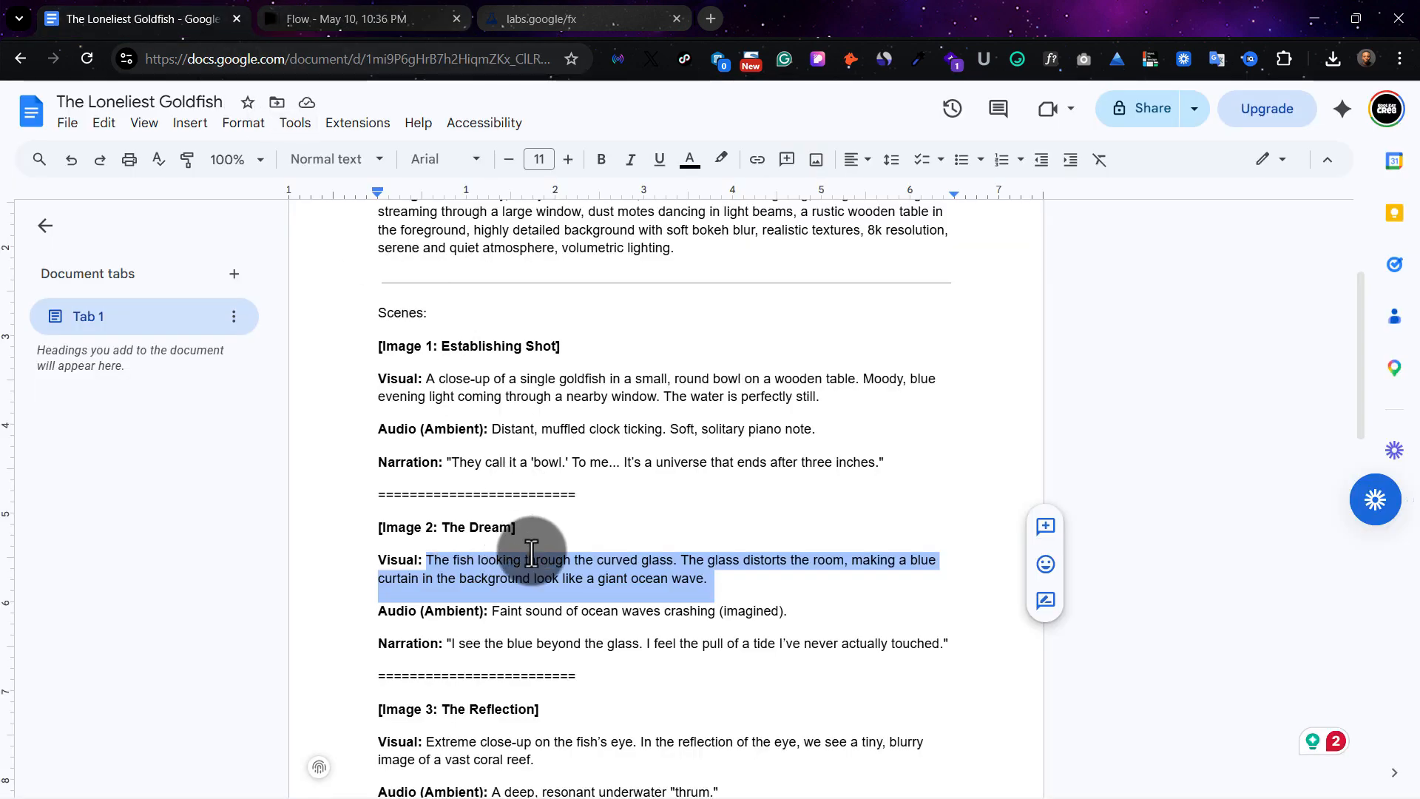
pyautogui.scroll(-4, 526, 611)
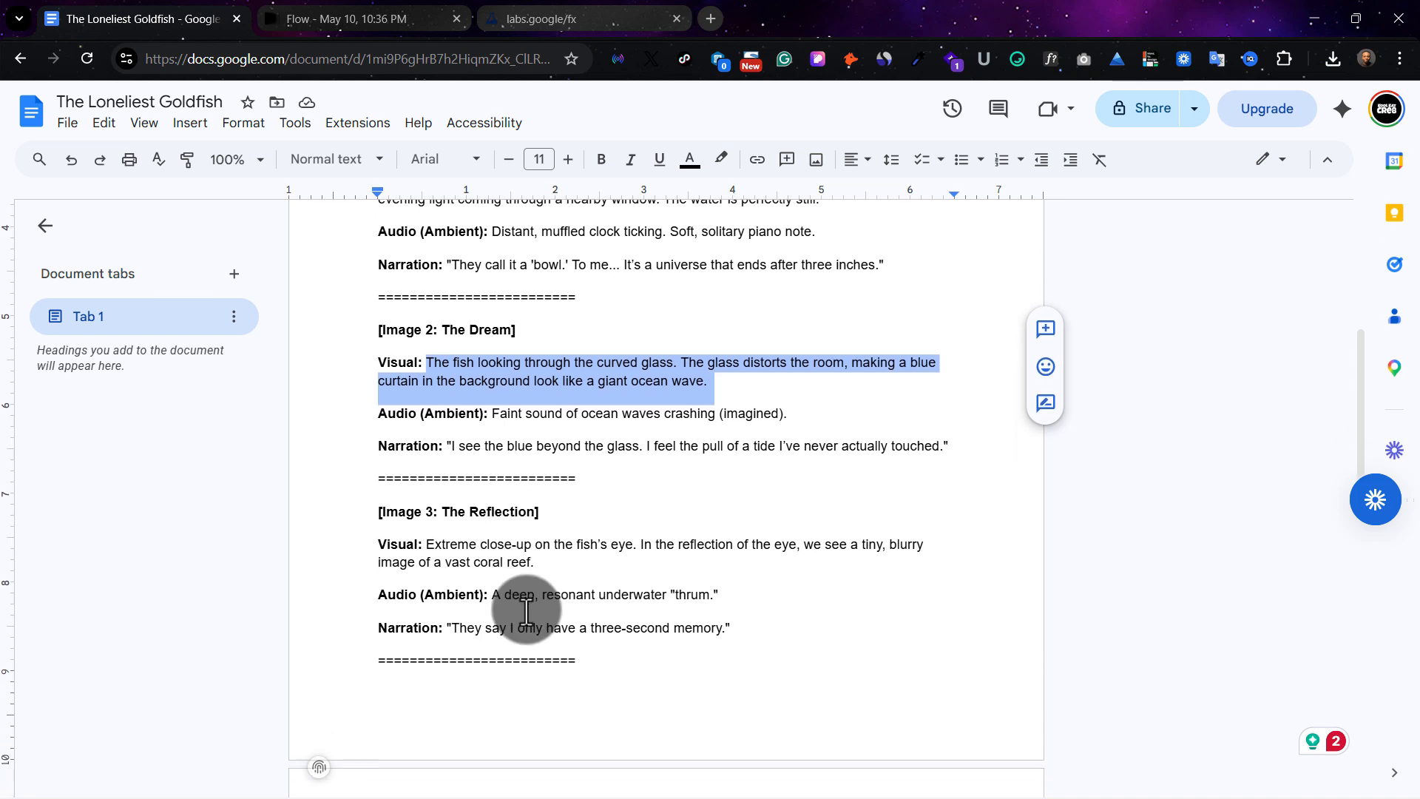
pyautogui.moveTo(426, 464); pyautogui.dragTo(507, 489)
pyautogui.rightClick(510, 489)
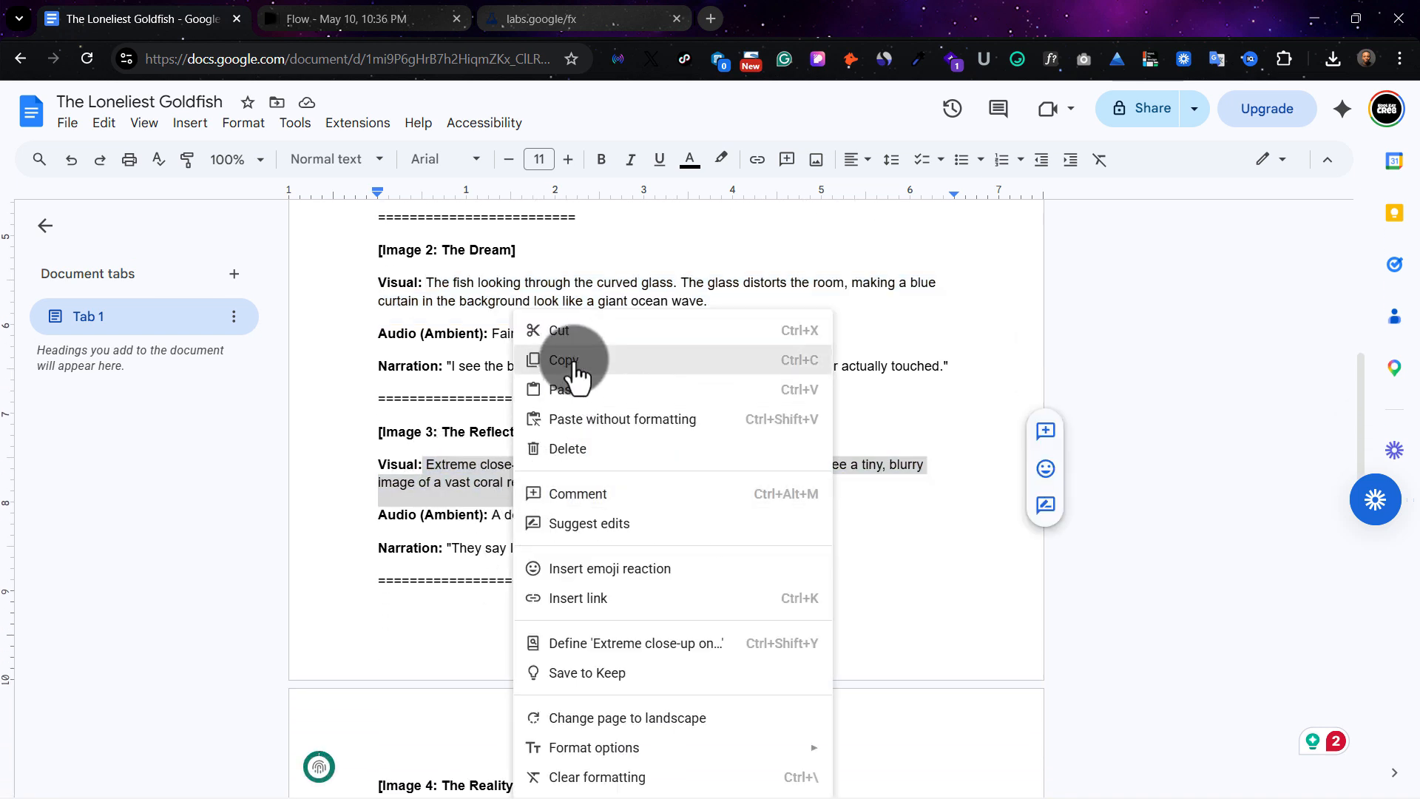
pyautogui.click(575, 367)
pyautogui.click(366, 18)
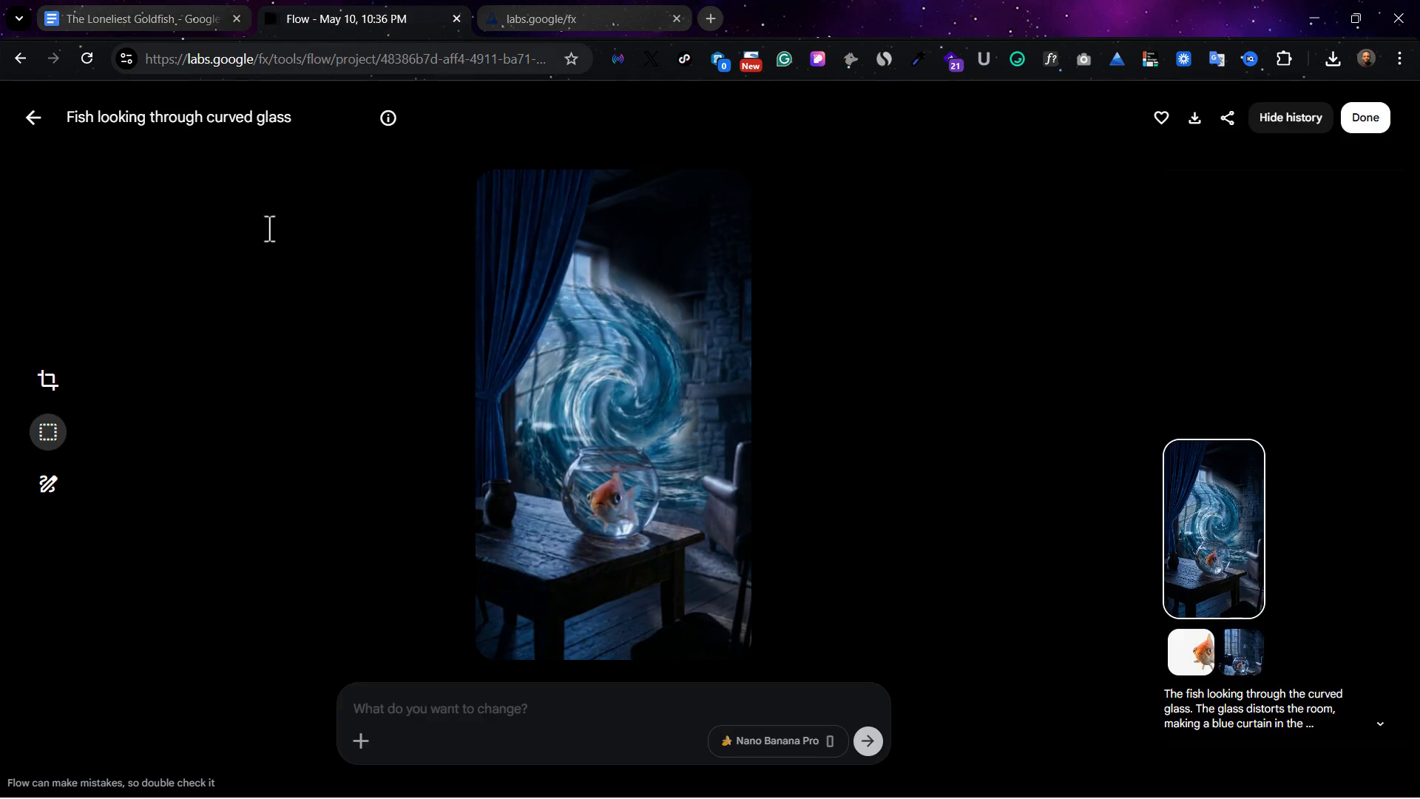
# Return to the project's image overview and archive the ocean-wave image without the blue curtain
pyautogui.click(30, 119)
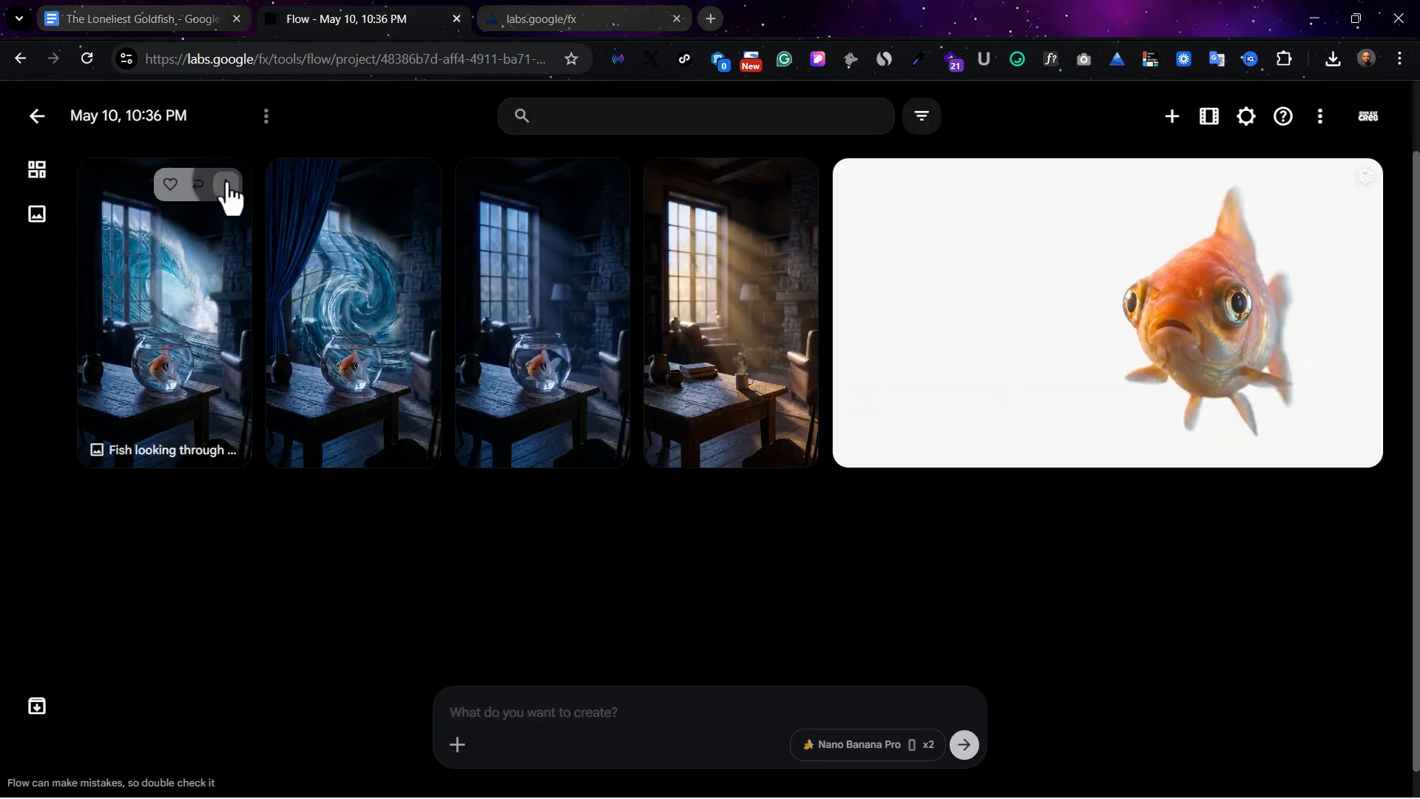
pyautogui.click(227, 184)
pyautogui.click(246, 655)
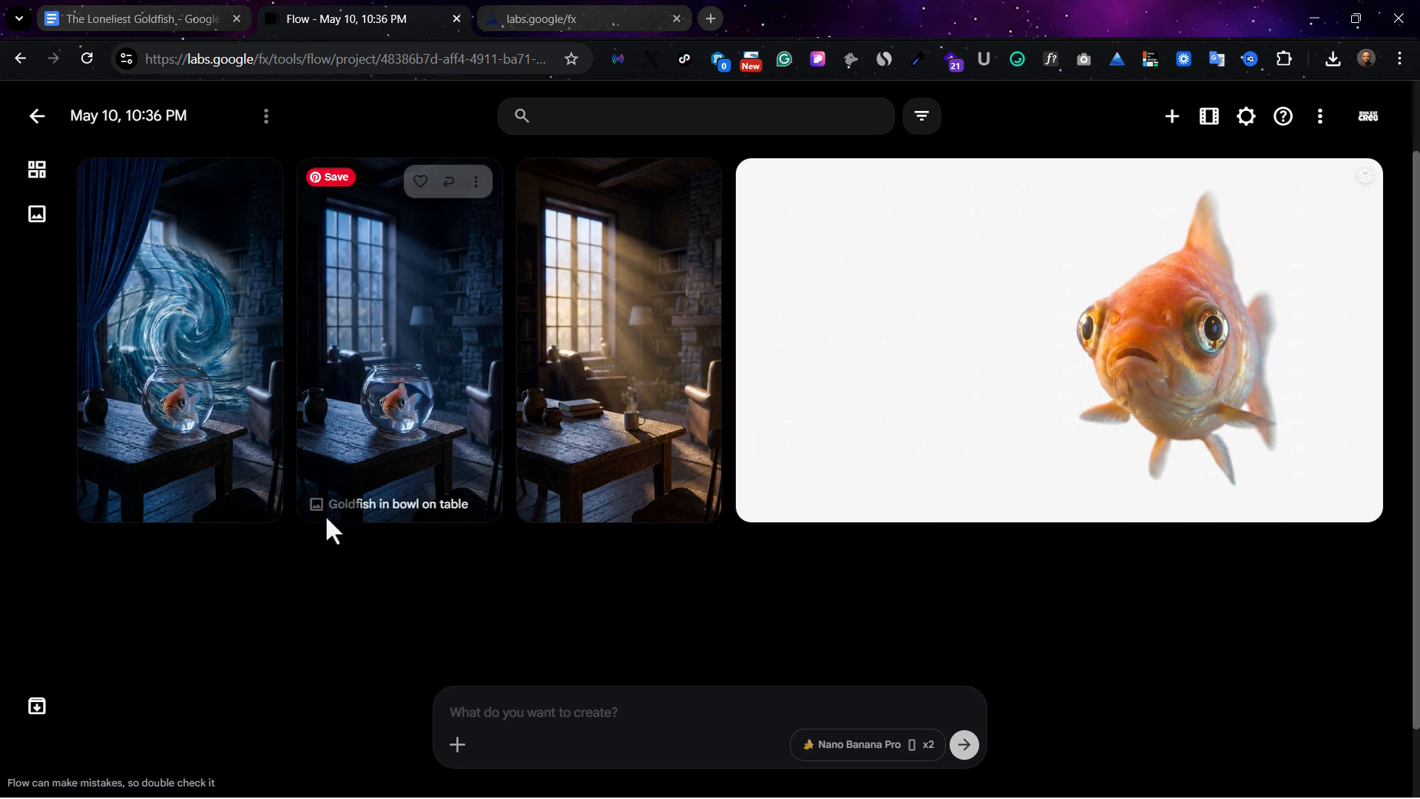
# Open the project's archive to review the archived images
pyautogui.click(1321, 119)
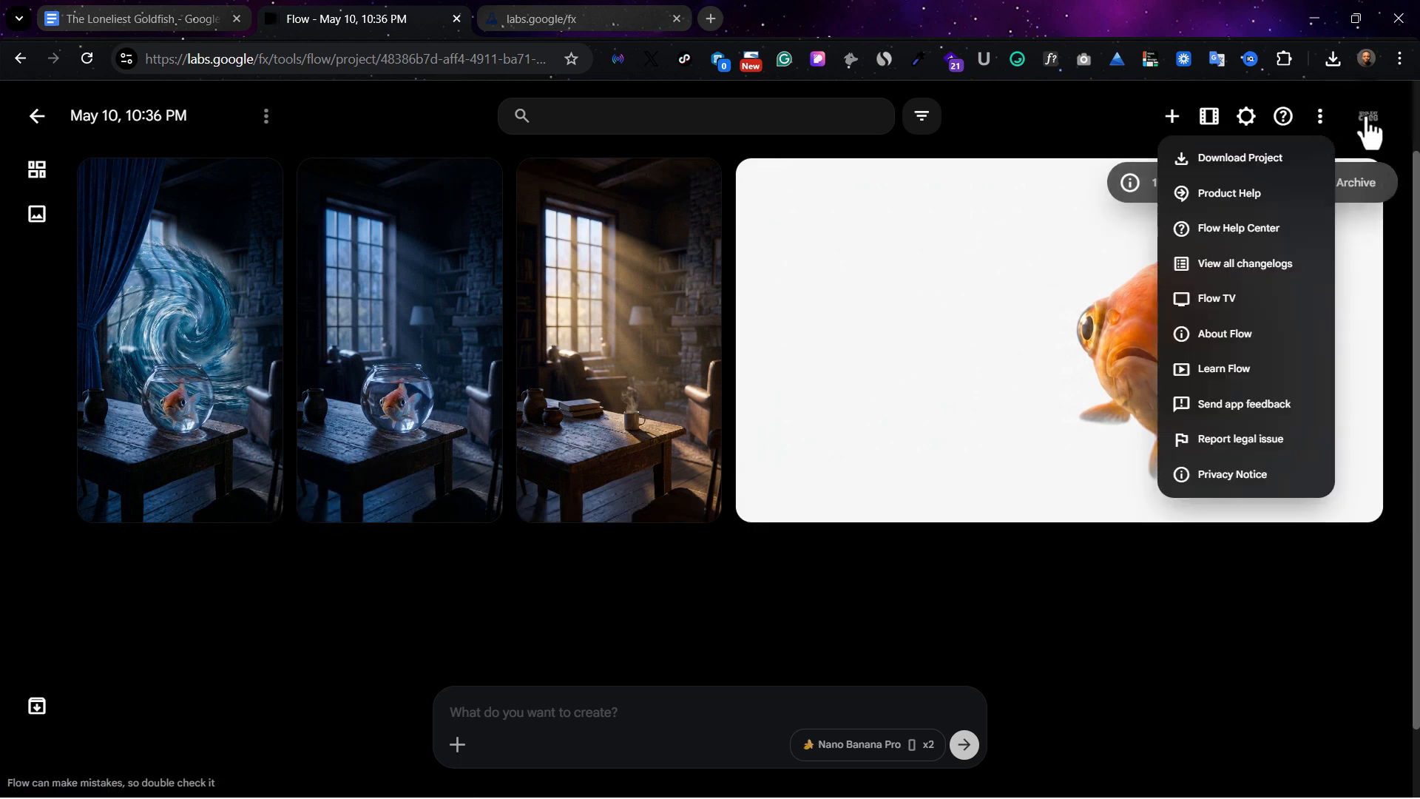
pyautogui.click(267, 118)
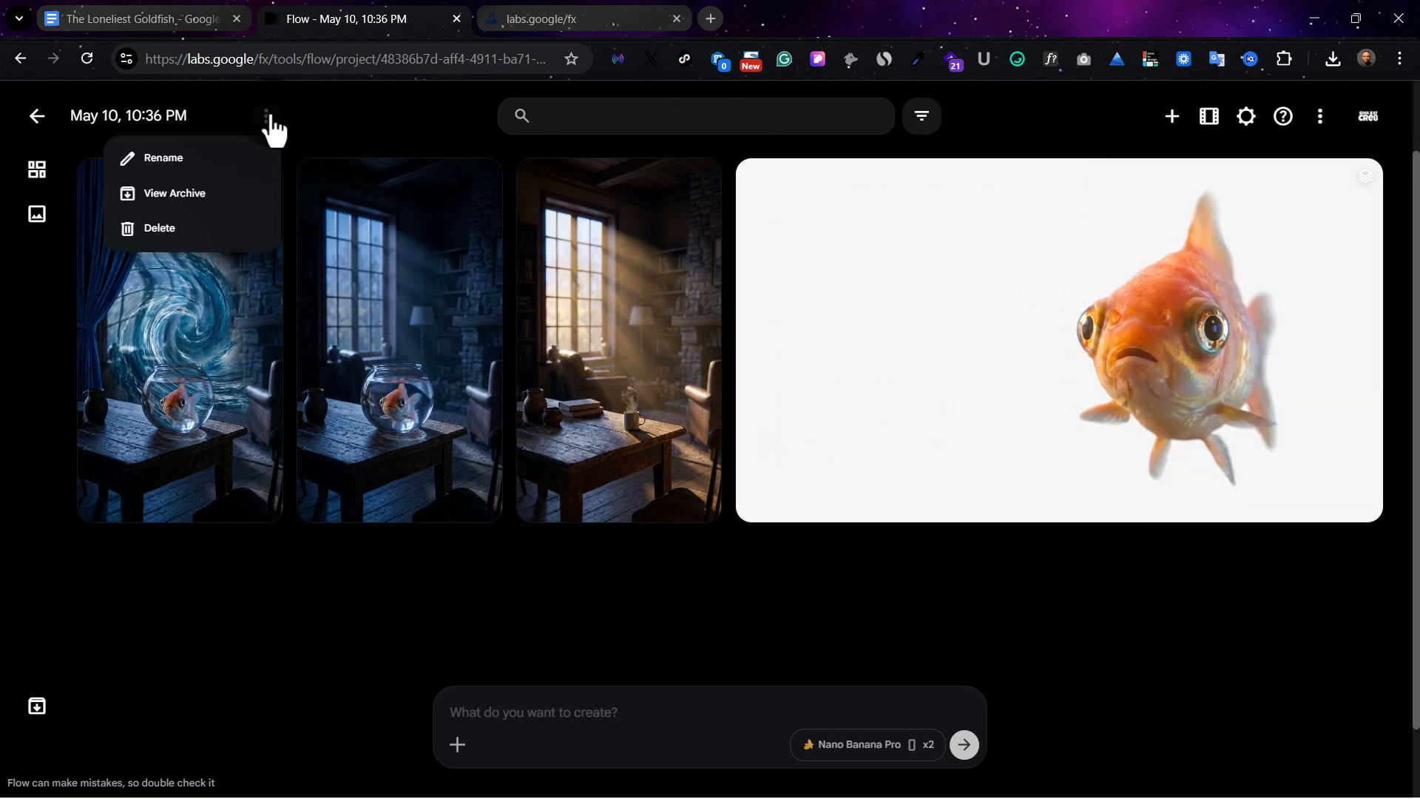
pyautogui.click(218, 193)
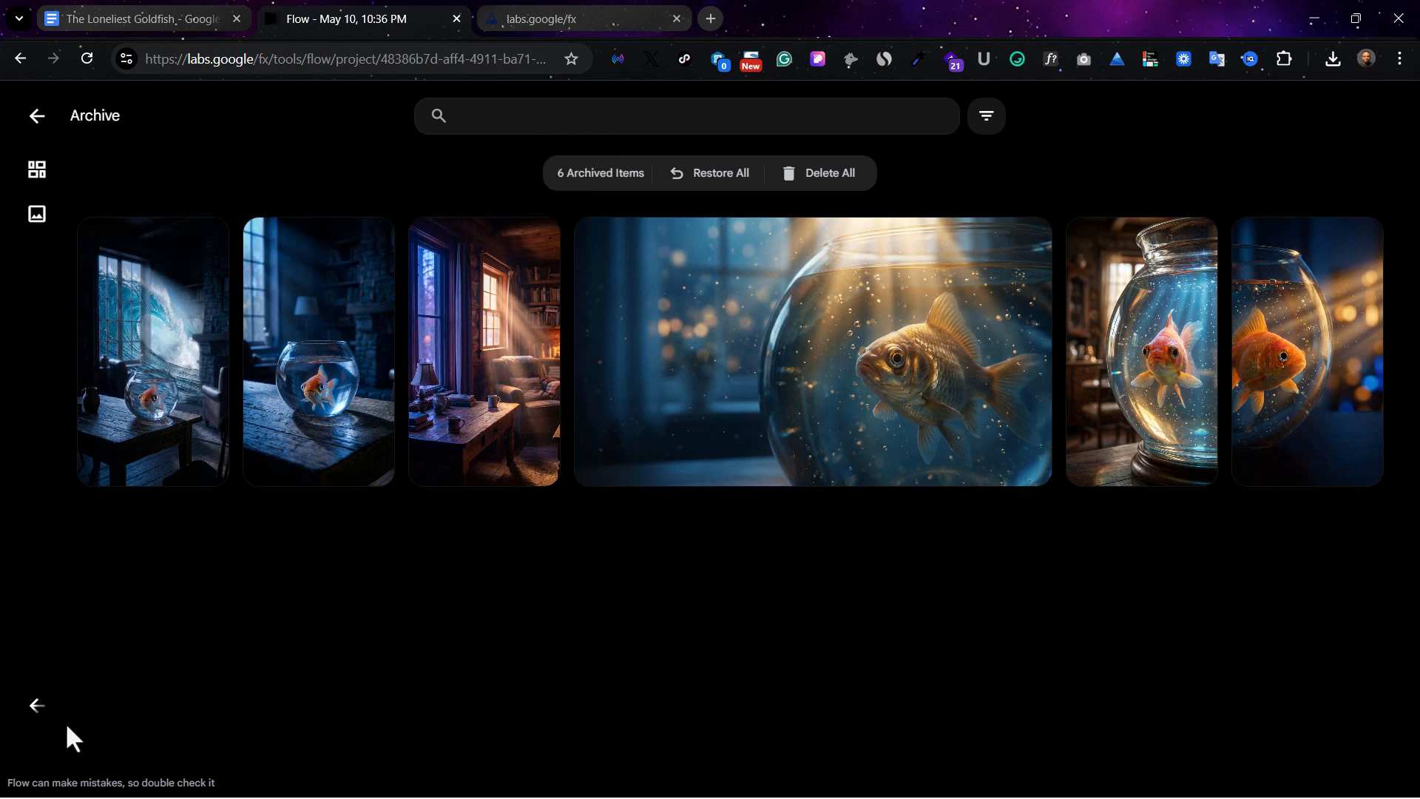
# Paste the Image 3 text as the prompt, attach "Goldfish in bowl on table" as reference, and generate two images
pyautogui.click(540, 712)
pyautogui.hotkey('ctrl', 'v')
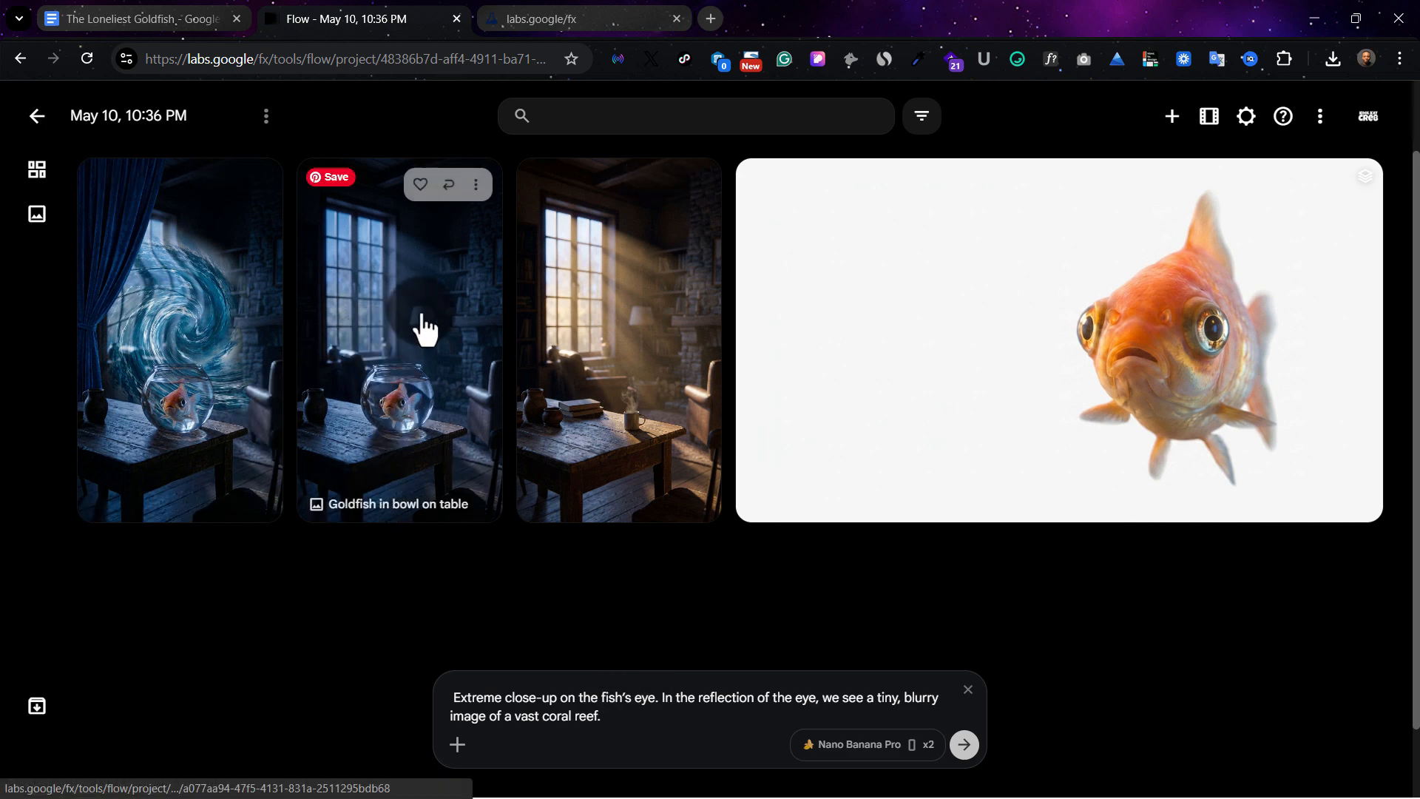
pyautogui.click(457, 744)
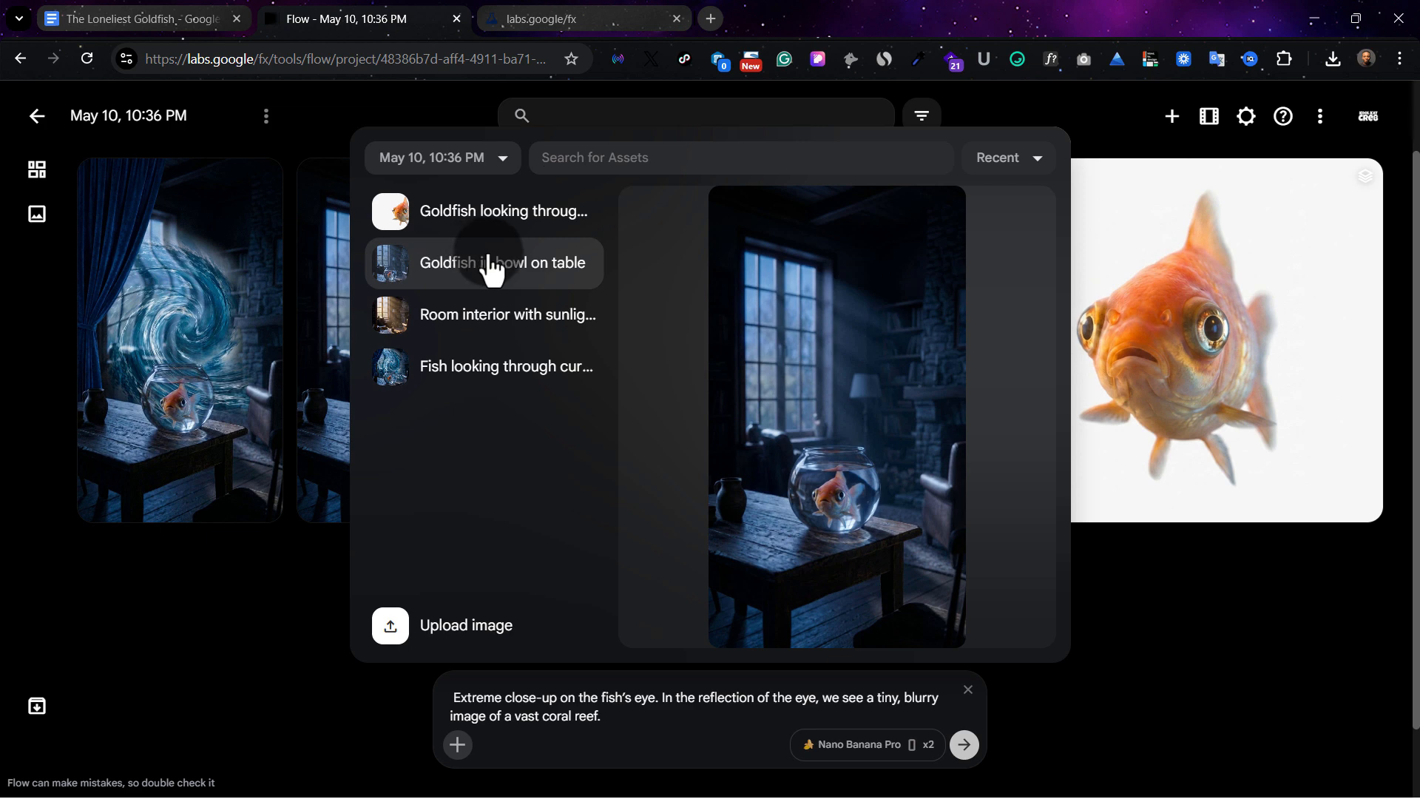
pyautogui.click(492, 270)
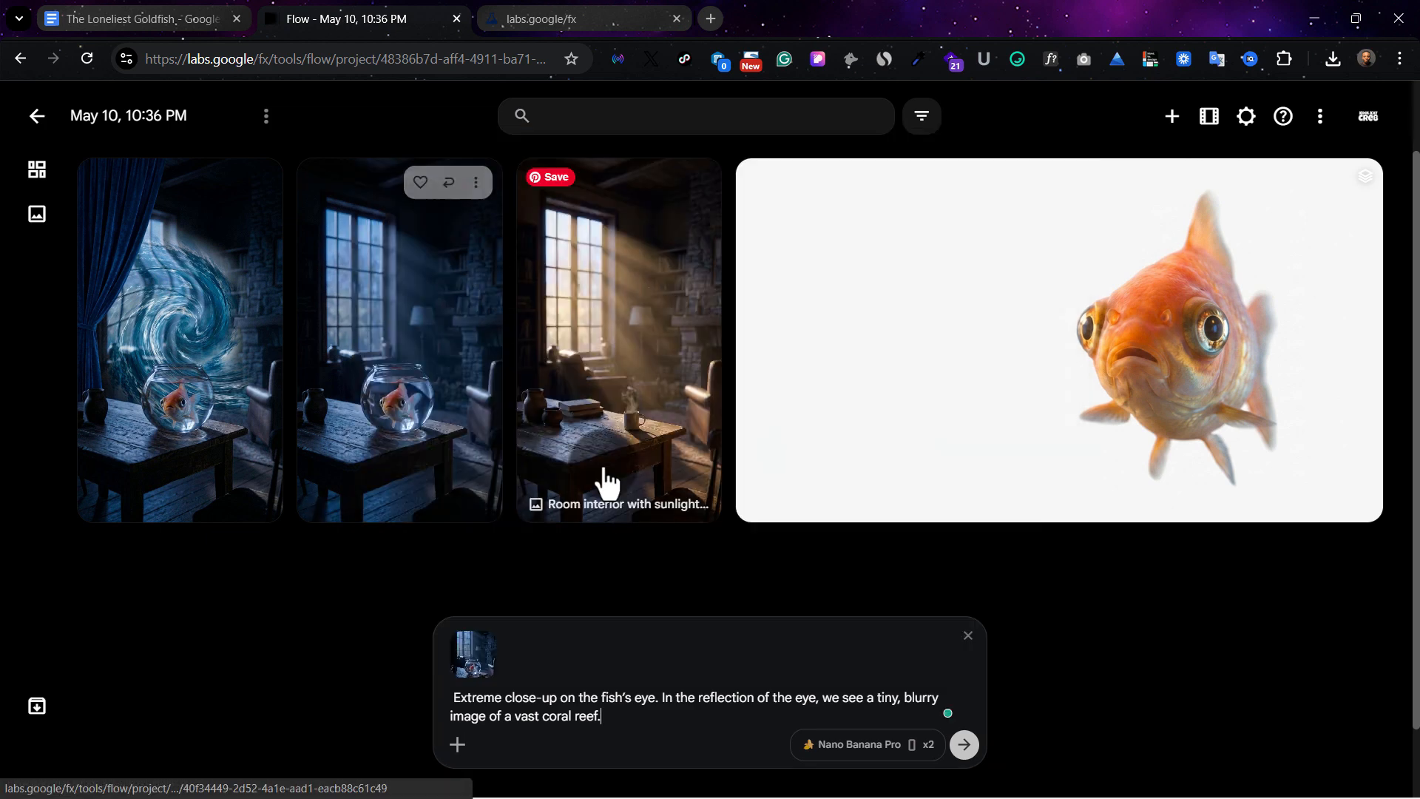
pyautogui.click(974, 754)
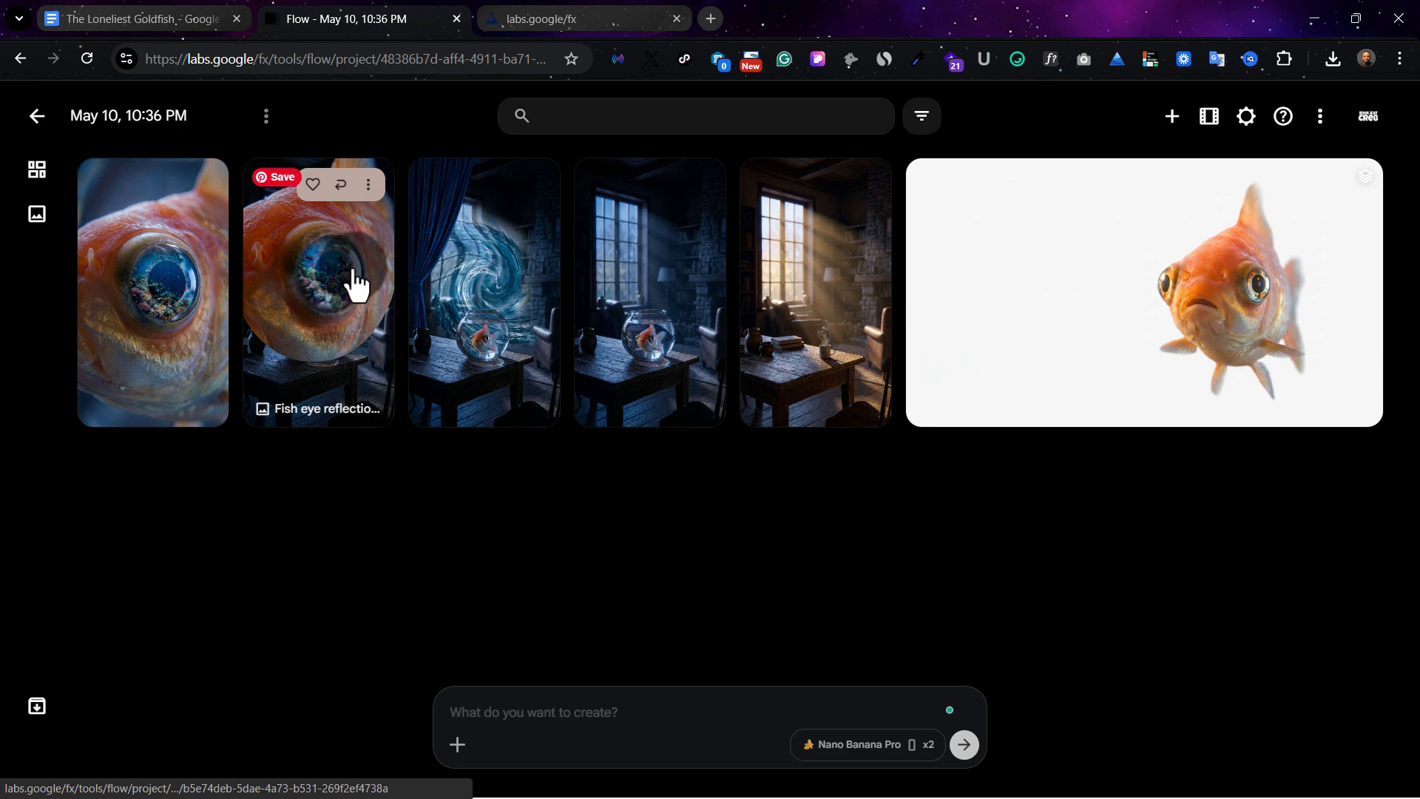
# Compare the two generated fish-eye coral reef images at enlarged size
pyautogui.click(196, 308)
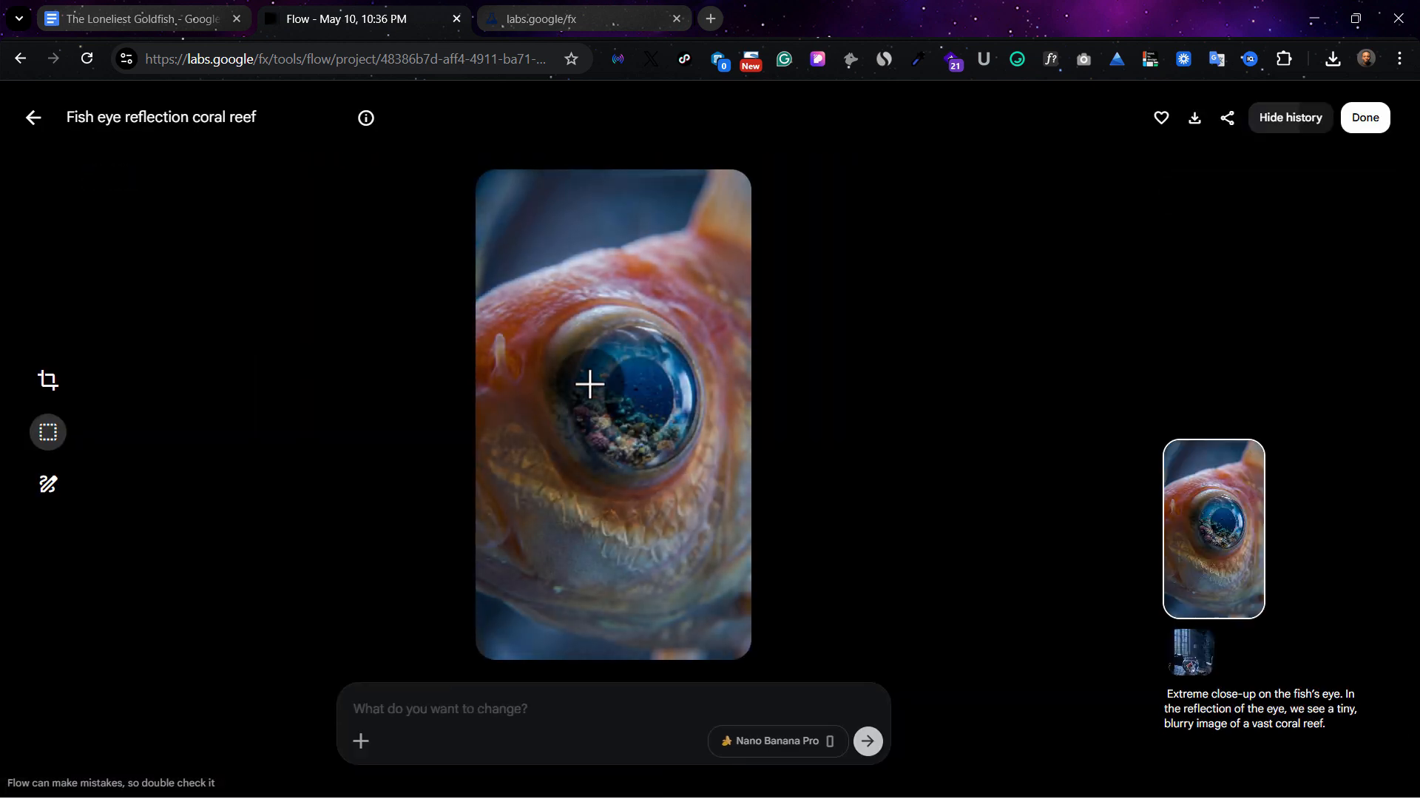
pyautogui.click(32, 127)
pyautogui.click(395, 315)
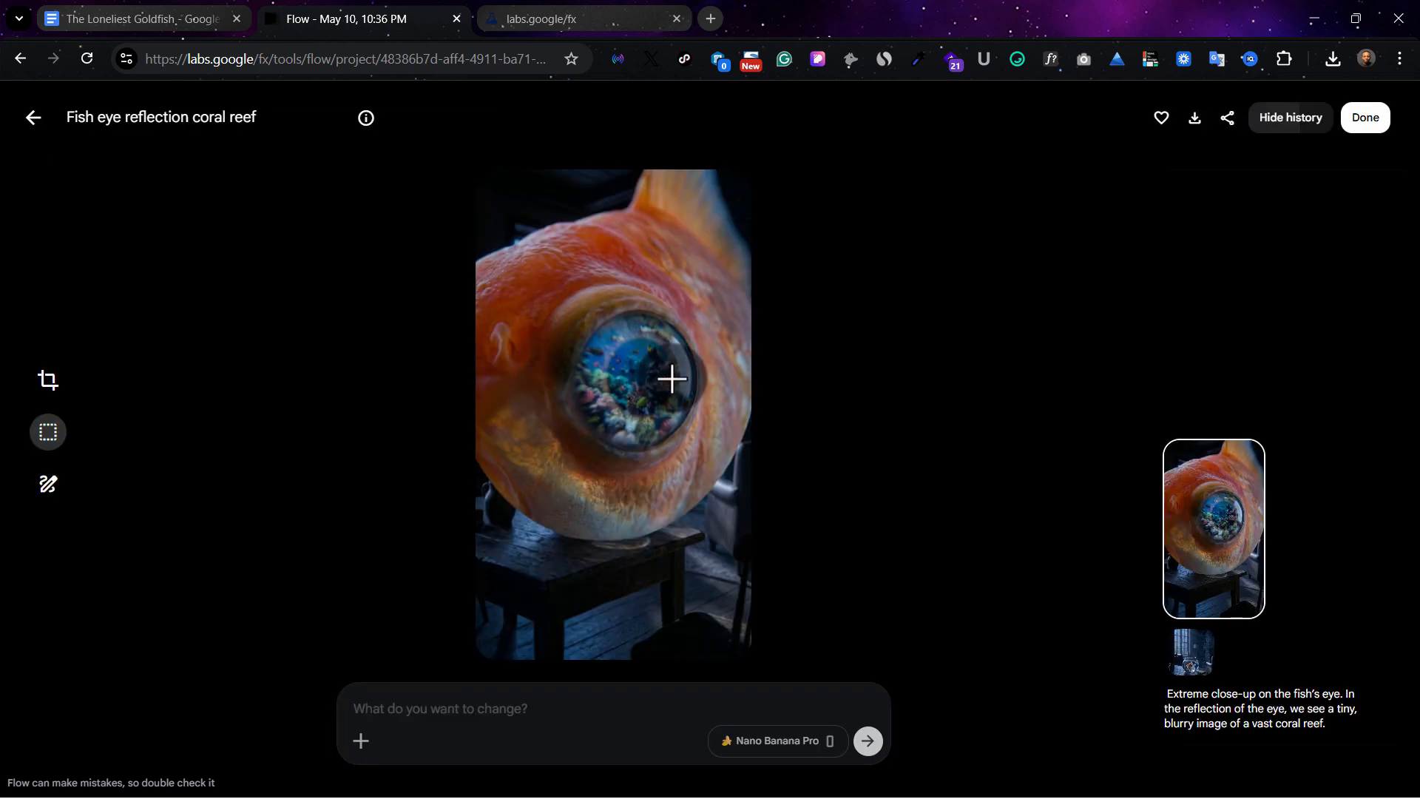
pyautogui.click(32, 127)
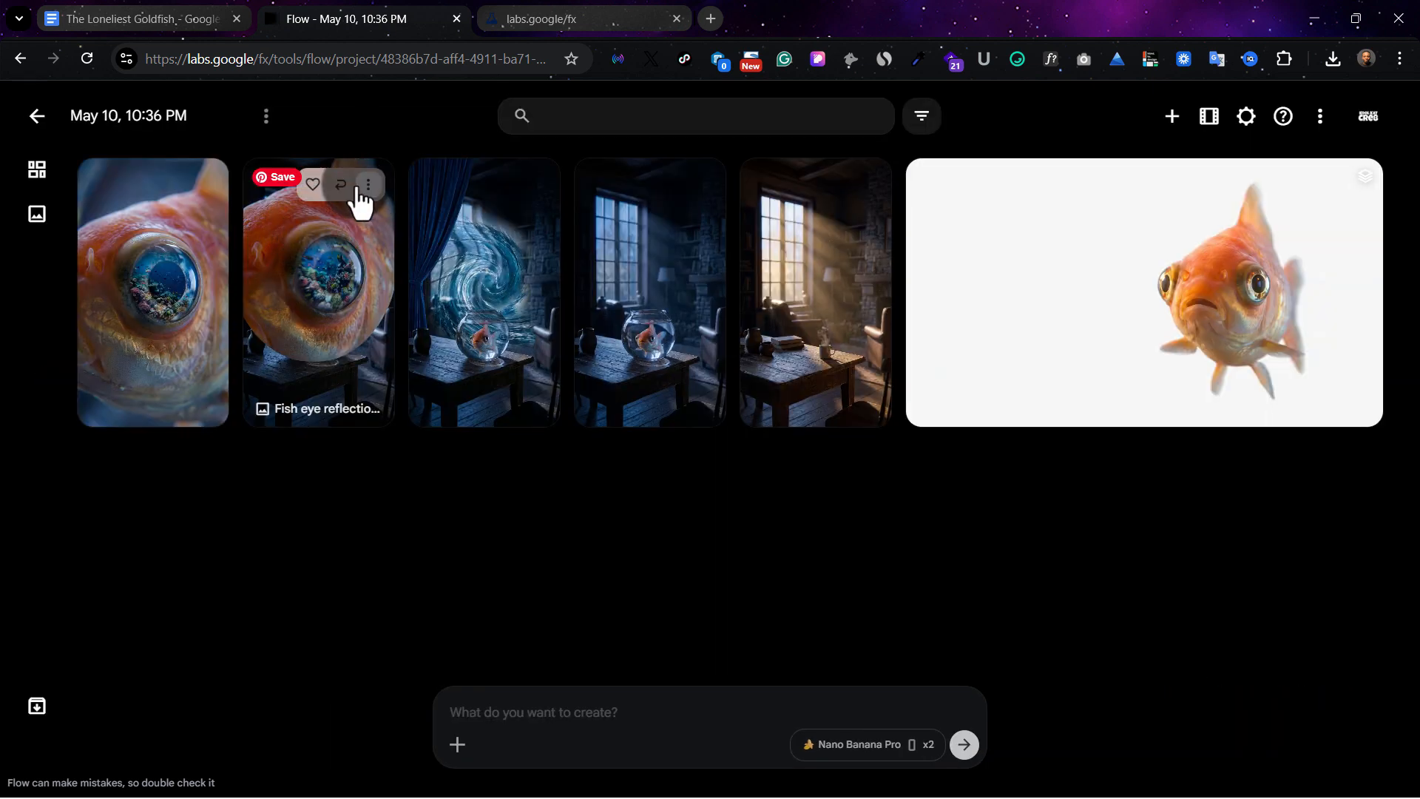
# Archive the fish-eye image that shows the oversized fish above the table
pyautogui.click(368, 181)
pyautogui.click(376, 687)
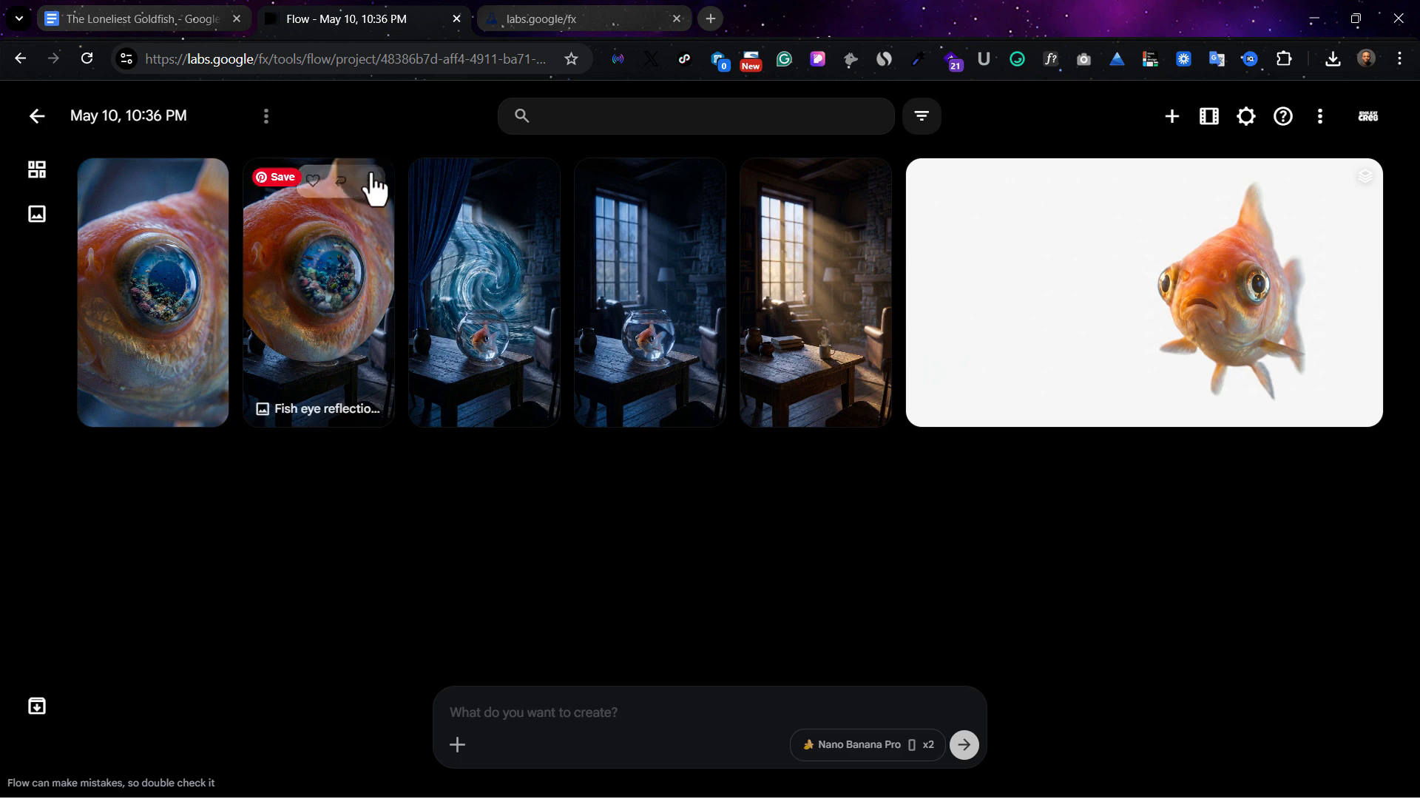
pyautogui.click(368, 184)
pyautogui.click(358, 648)
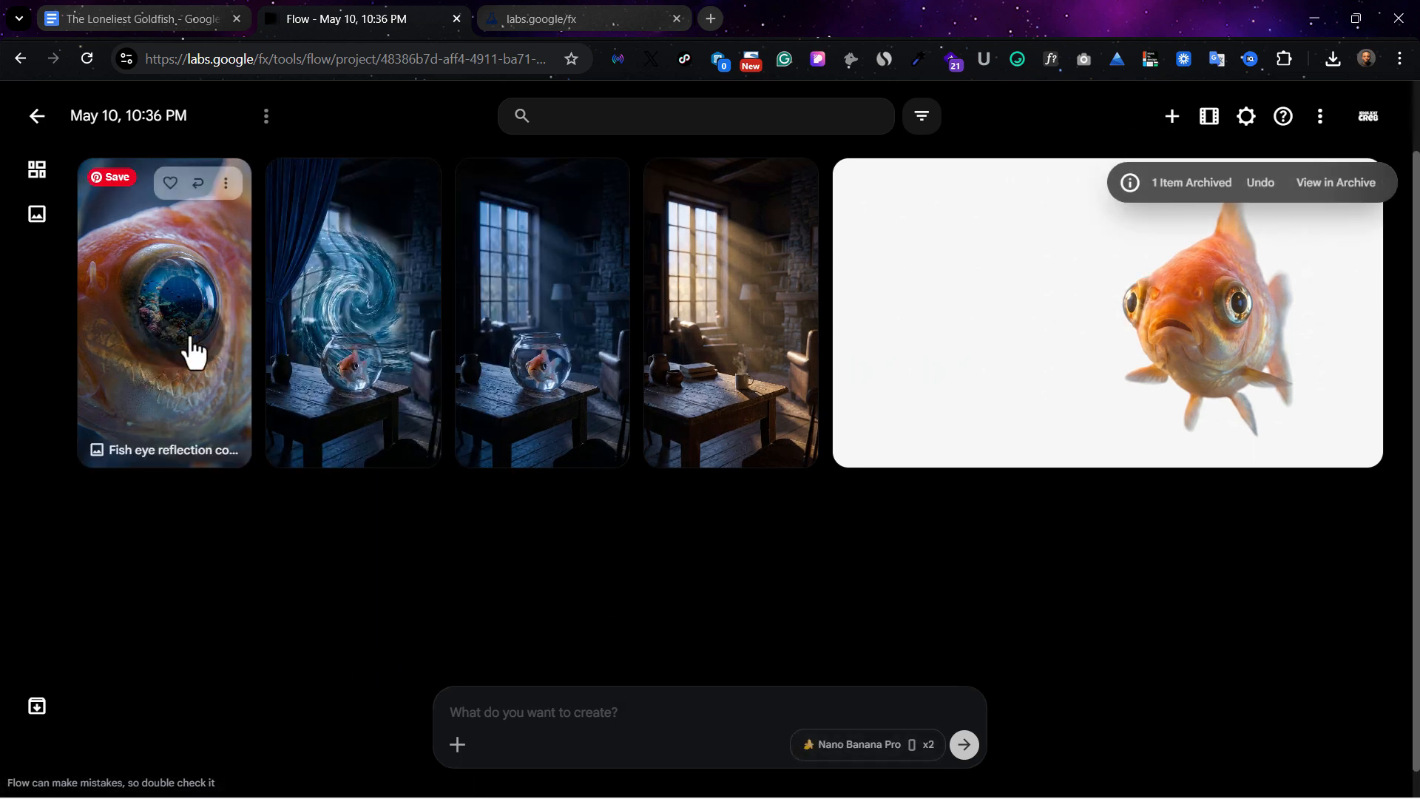
# Copy the Image 4: The Reality visual text from the Google Docs document into the Flow prompt
pyautogui.click(894, 762)
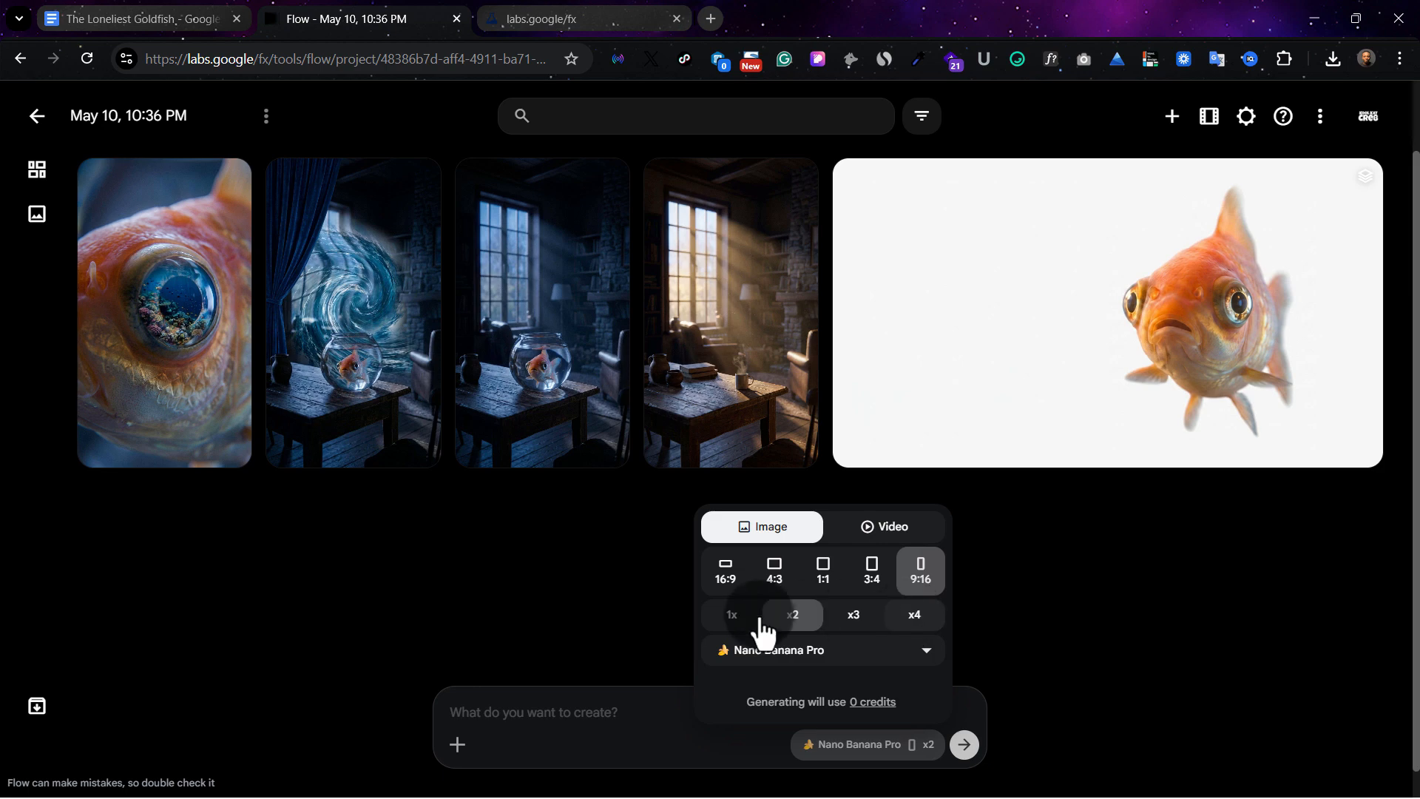
pyautogui.click(637, 707)
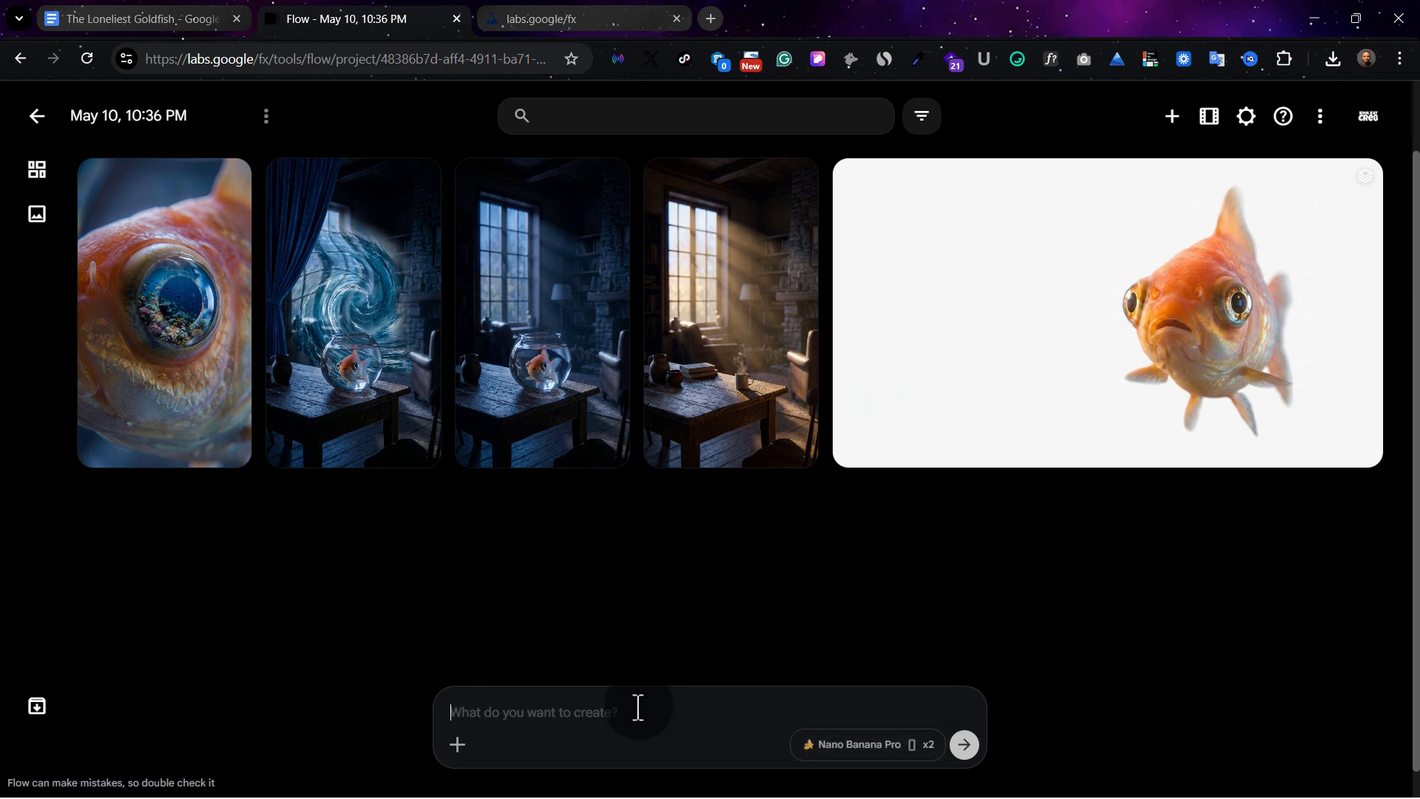
pyautogui.click(104, 16)
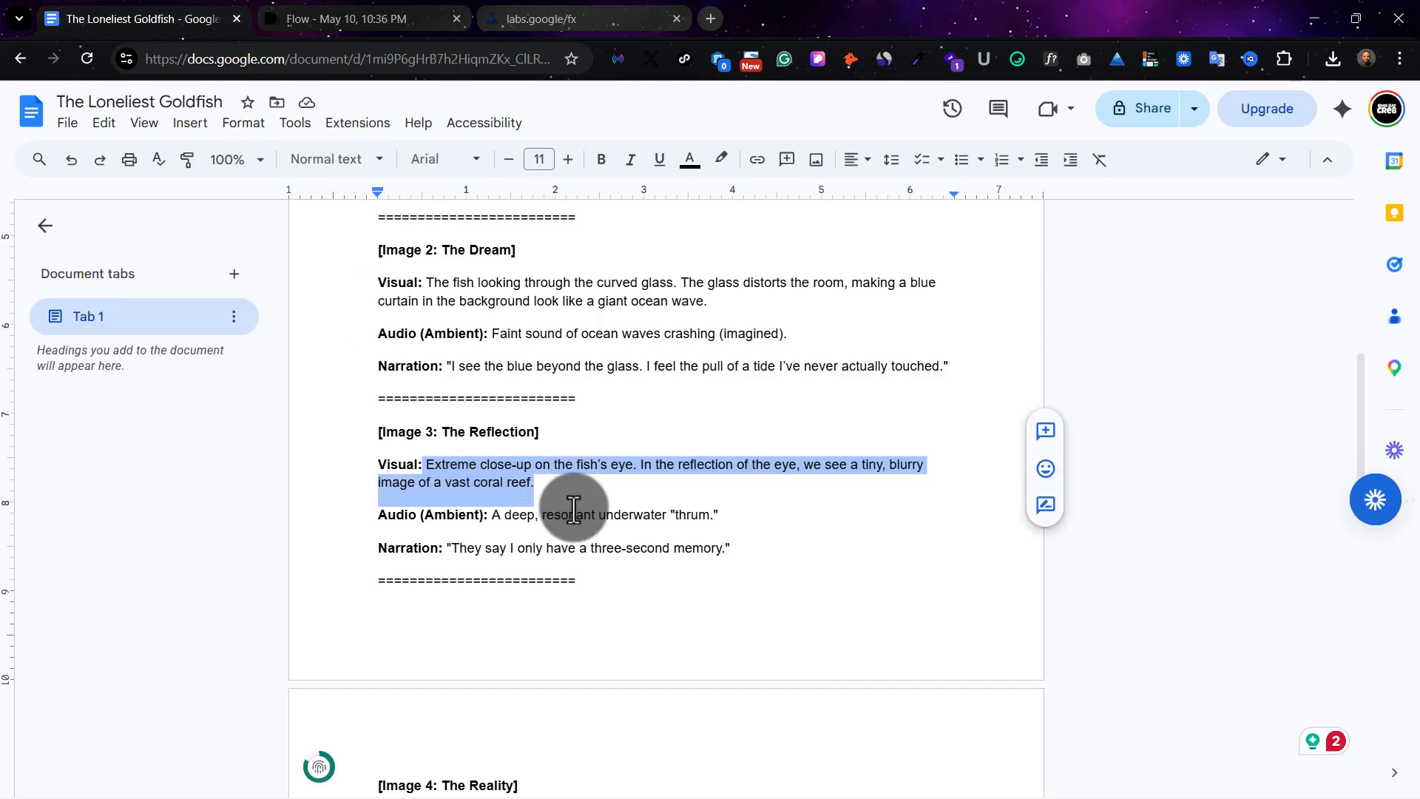
pyautogui.scroll(-5, 571, 510)
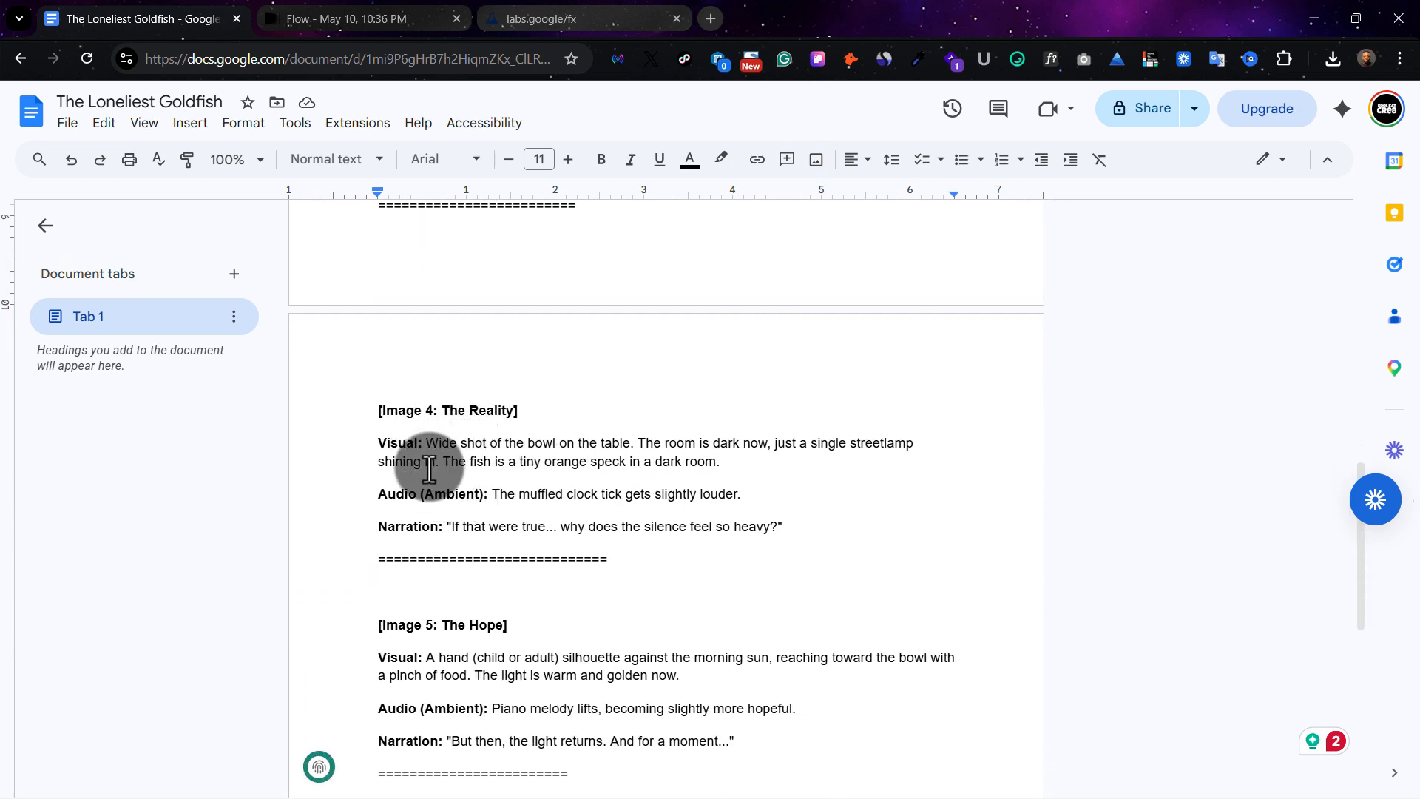
pyautogui.hotkey('ctrl', 'Tab')
pyautogui.write('Wide shot of the bowl on the table. The room is dark now, just a single streetlamp shining in. The fish is a tiny orange speck in a dark room.')
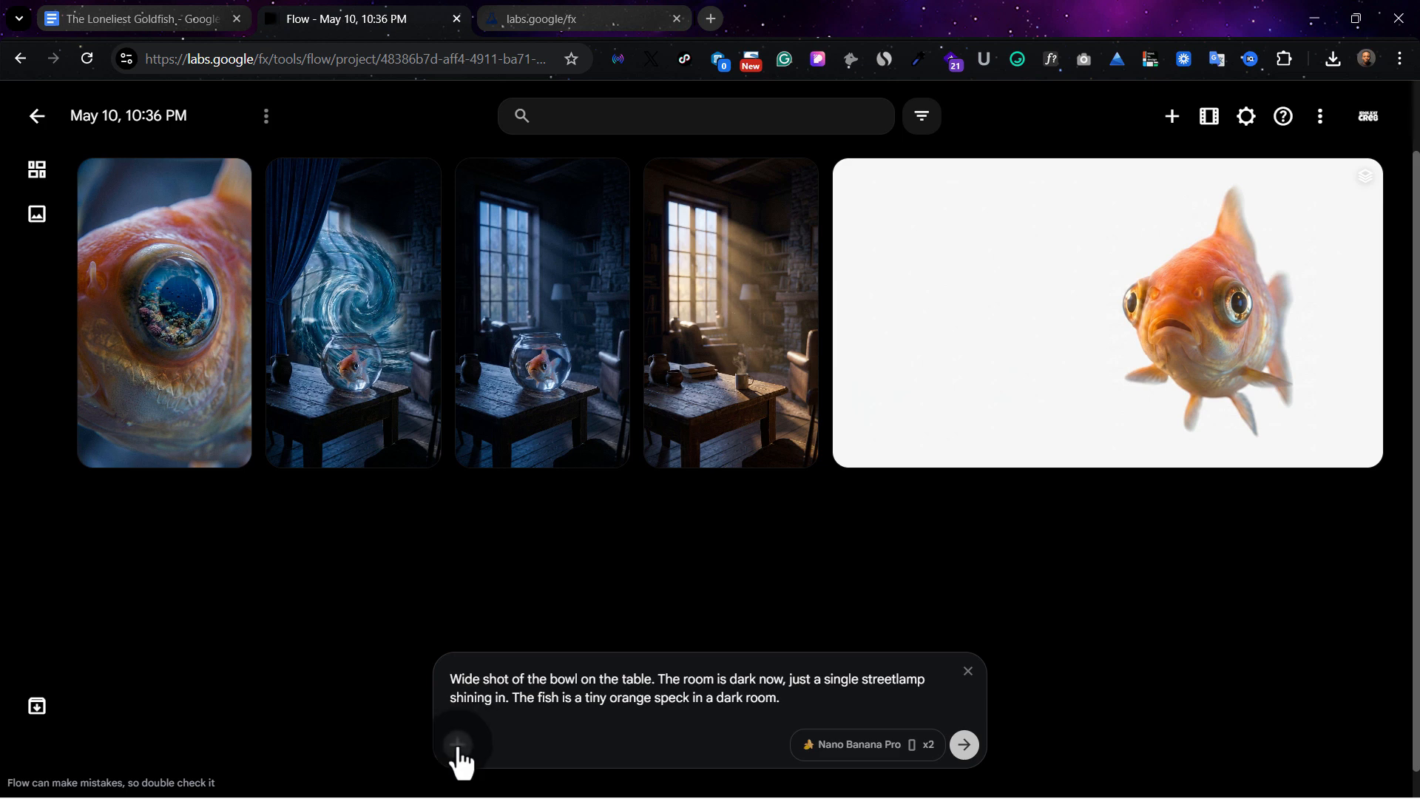
# Attach "Goldfish in bowl on table" as reference for the Image 4 prompt and generate two images
pyautogui.click(459, 747)
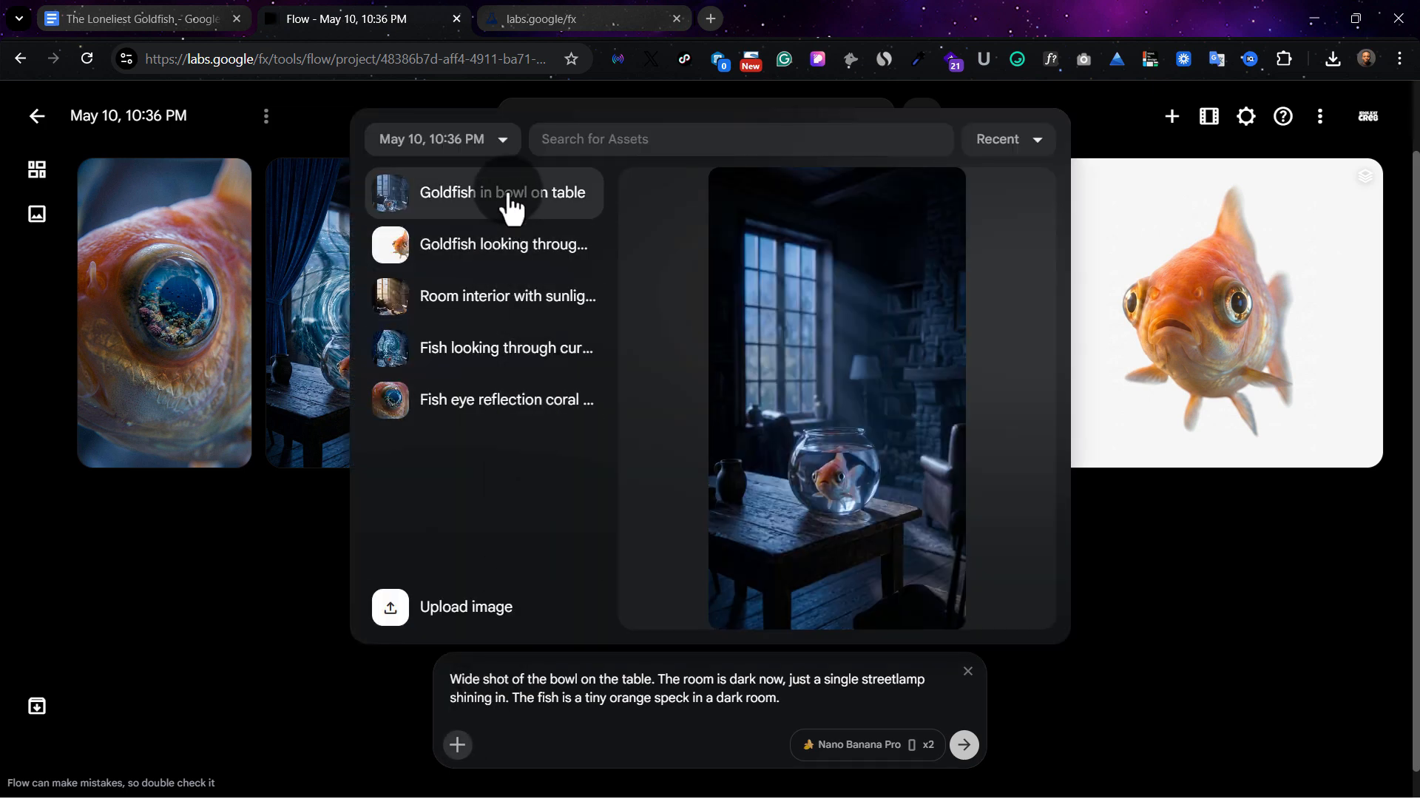
pyautogui.click(510, 206)
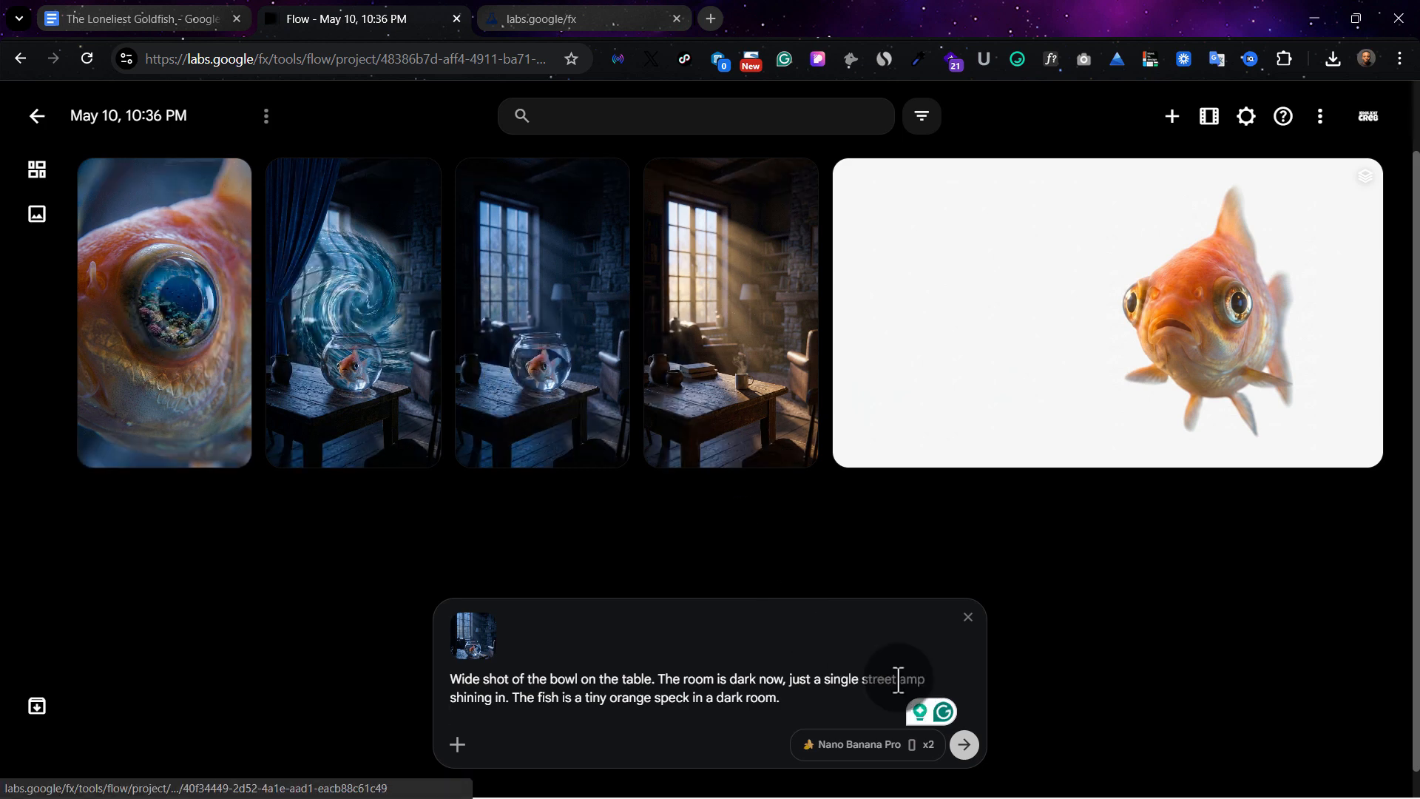
pyautogui.click(968, 751)
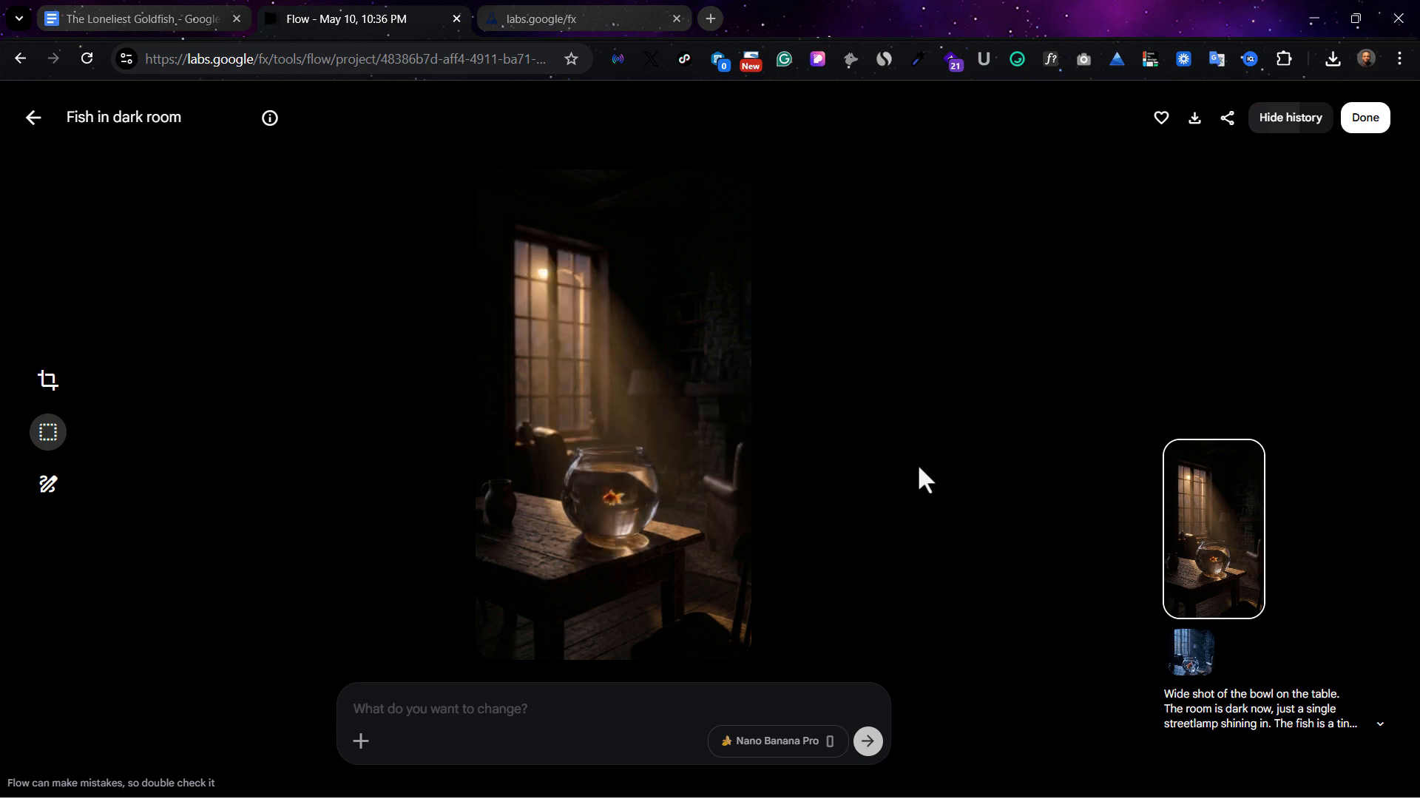
# Compare the two dark-room images at enlarged size and archive the bluish one with the fireplace
pyautogui.click(34, 118)
pyautogui.click(151, 316)
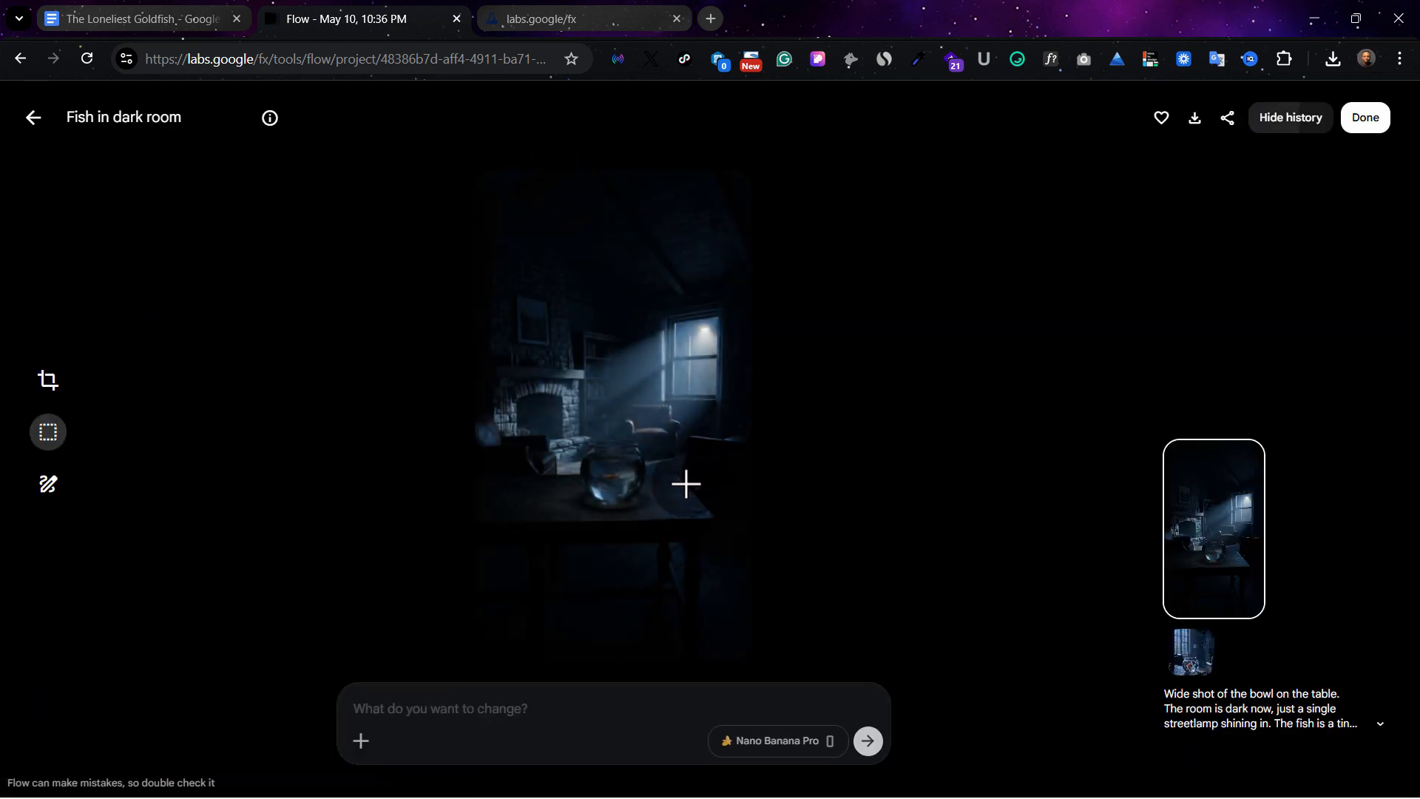
pyautogui.click(33, 117)
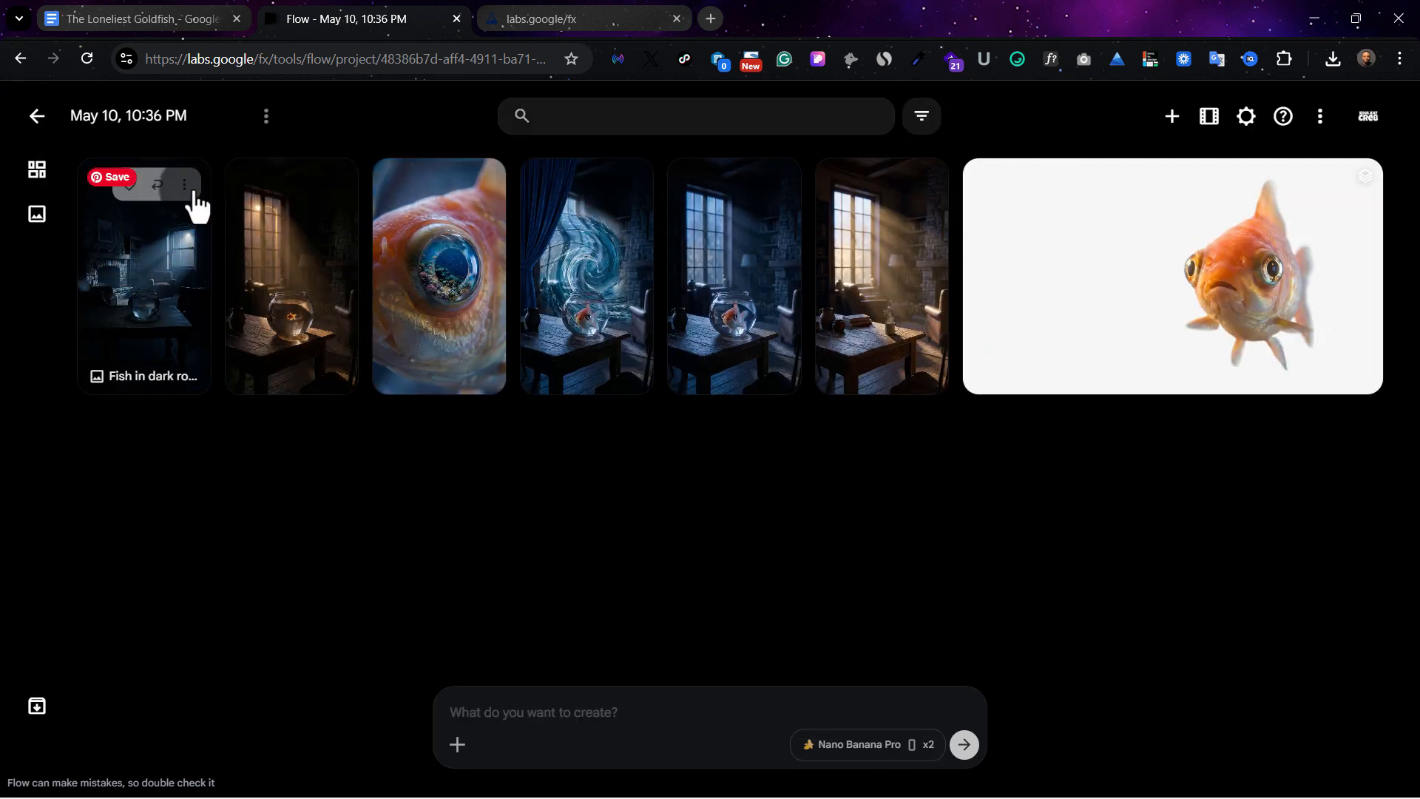
pyautogui.click(185, 185)
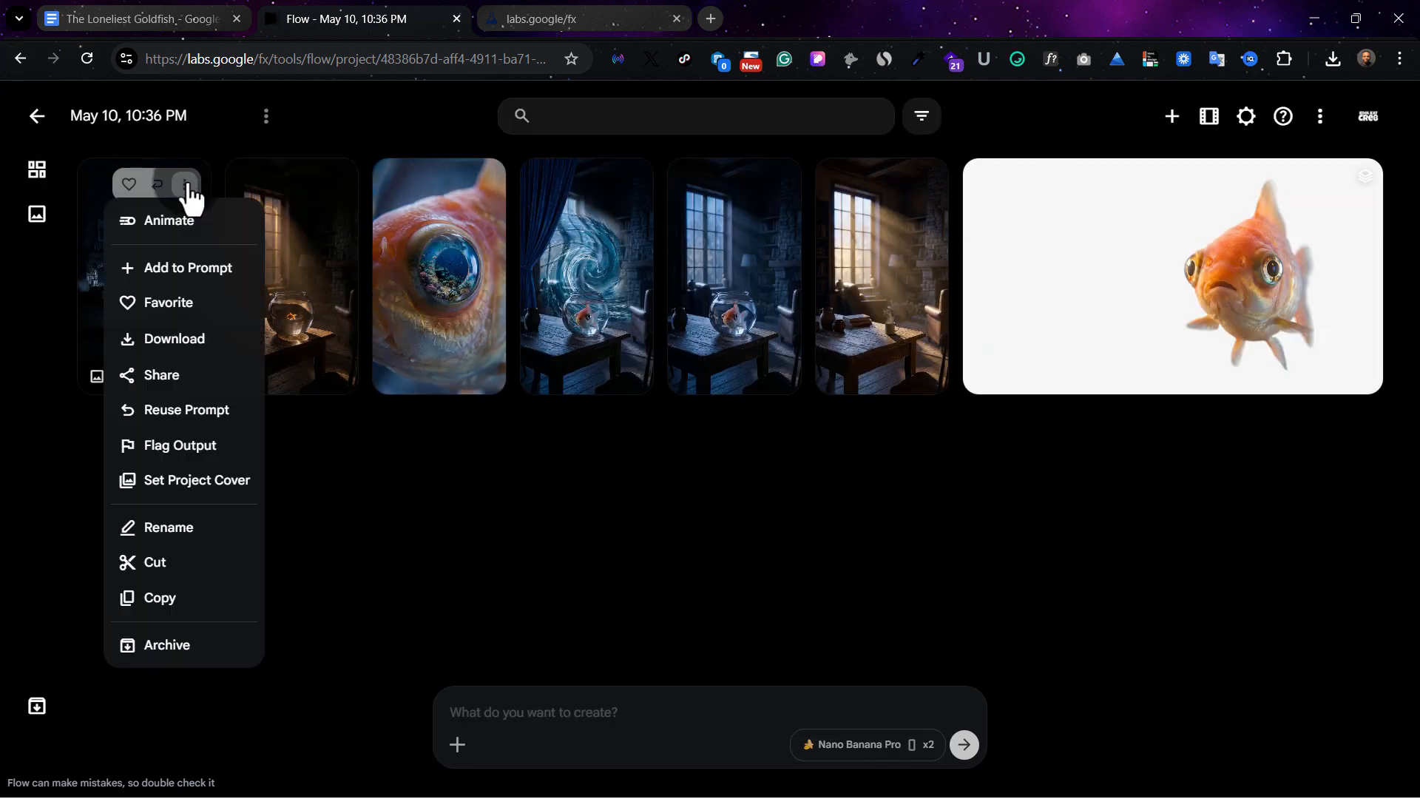
pyautogui.click(168, 645)
# Copy the Image 5: The Hope visual text from the Google Docs document into the Flow prompt
pyautogui.click(121, 13)
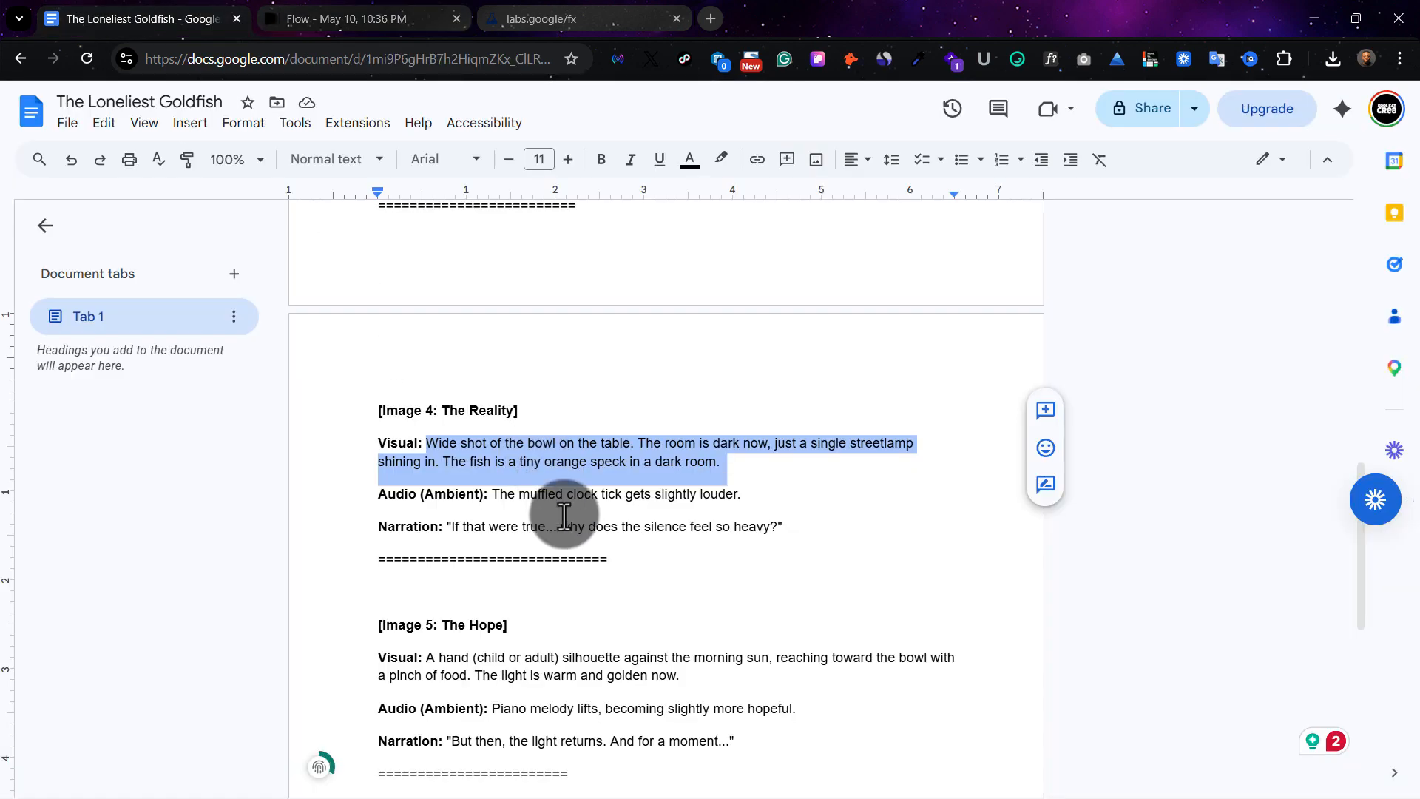
pyautogui.scroll(-3, 539, 624)
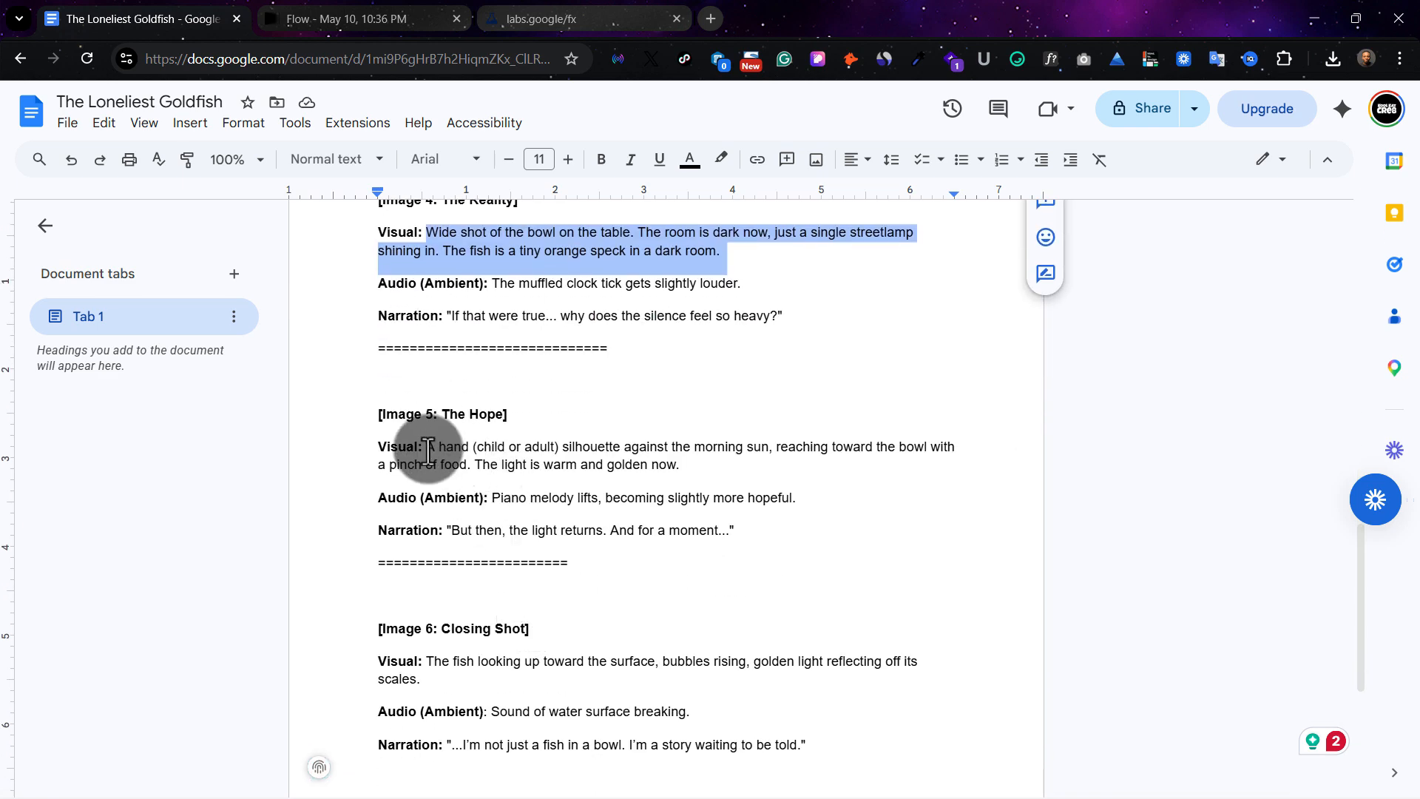
pyautogui.moveTo(427, 433); pyautogui.dragTo(548, 469)
pyautogui.click(428, 446)
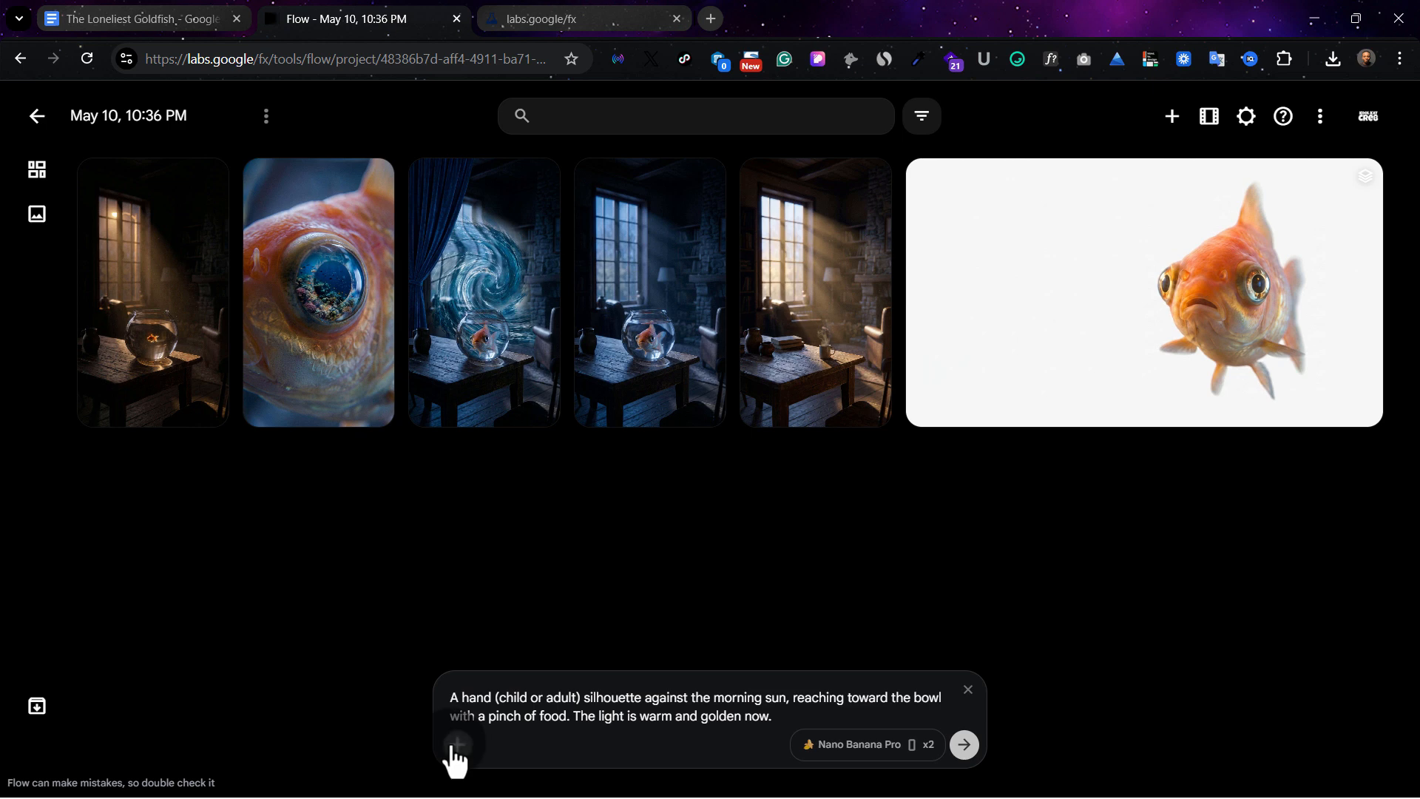
# Generate two Image 5 images with "Goldfish in bowl on table" as reference and view the second hand-reaching image enlarged
pyautogui.click(454, 747)
pyautogui.click(508, 222)
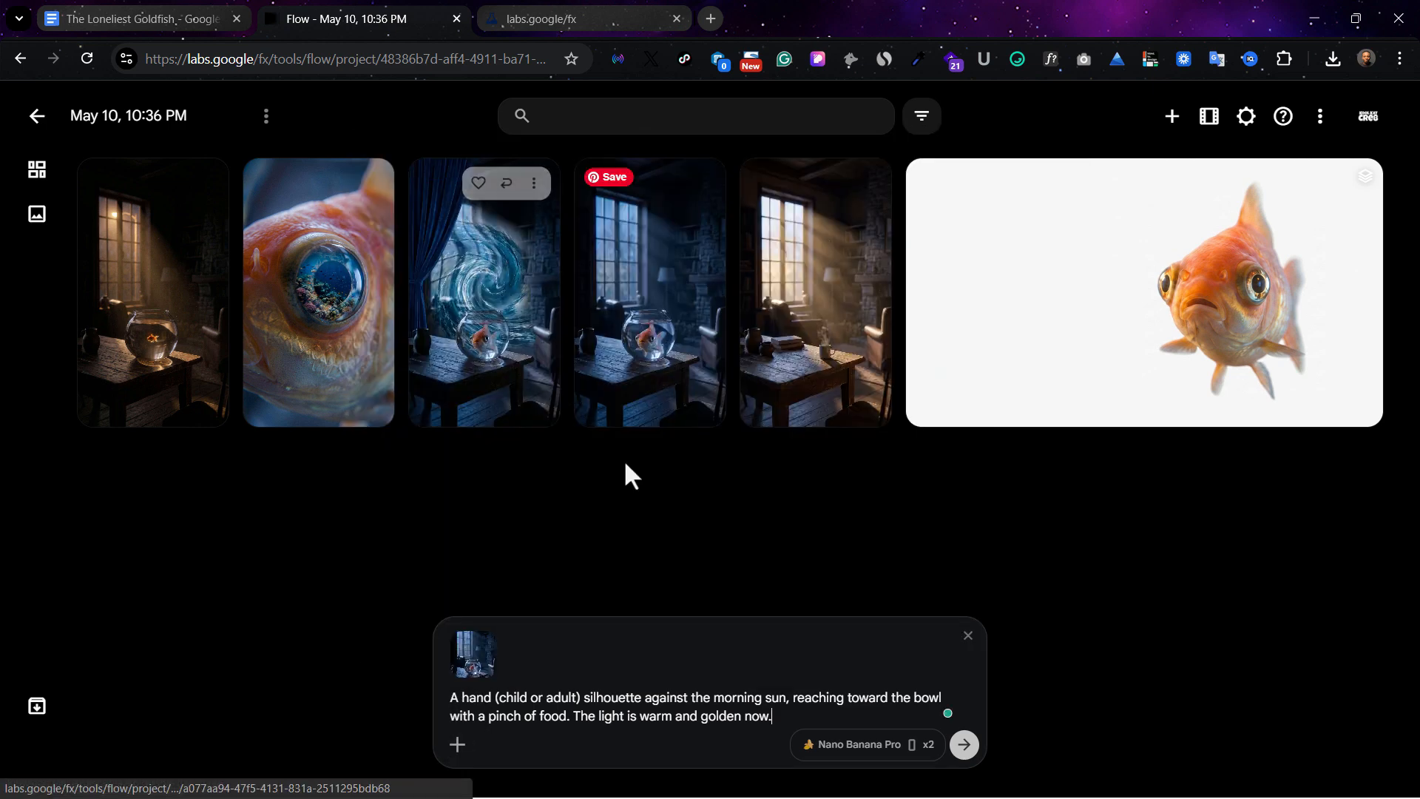
pyautogui.click(965, 747)
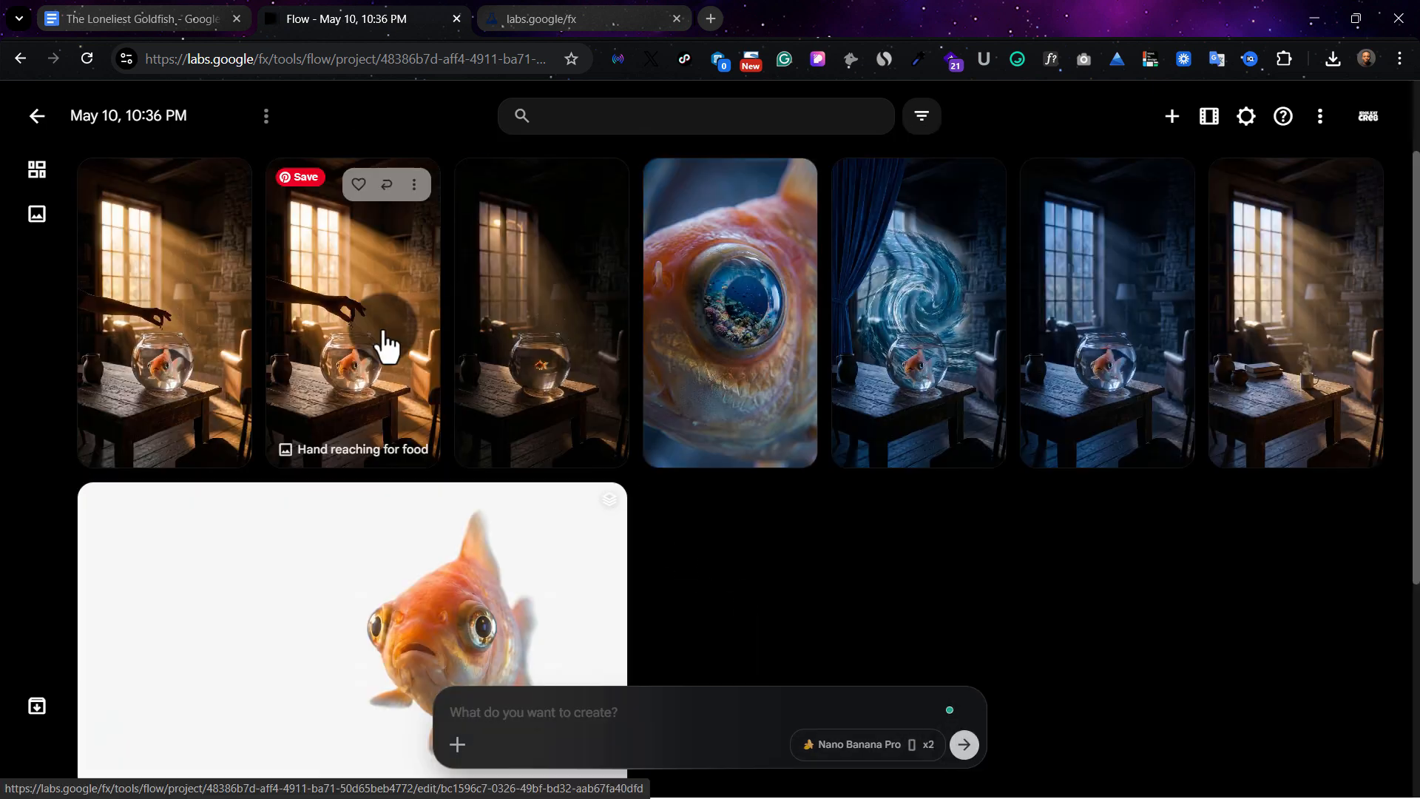
pyautogui.click(380, 342)
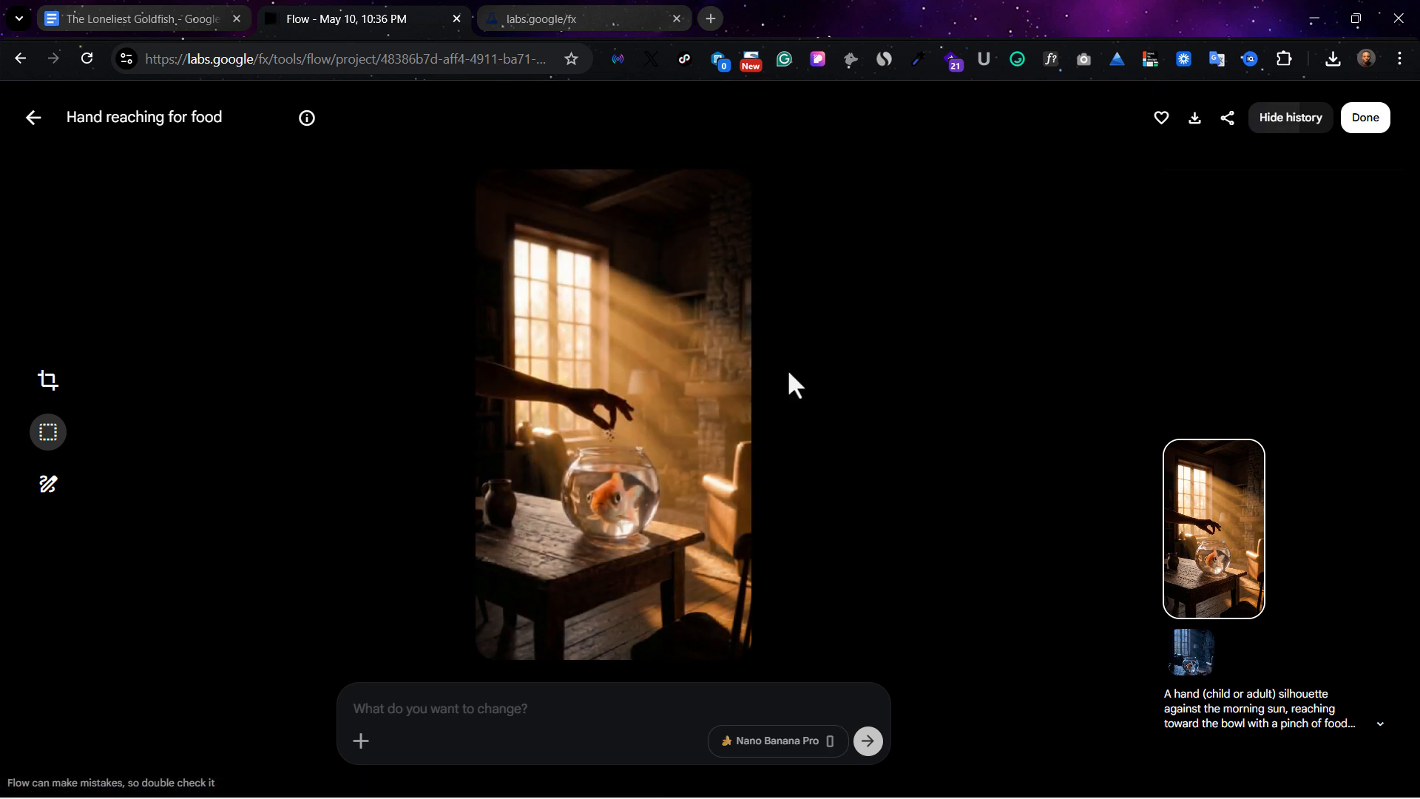
# Return to the project gallery and archive the first of the two hand-reaching images
pyautogui.click(34, 121)
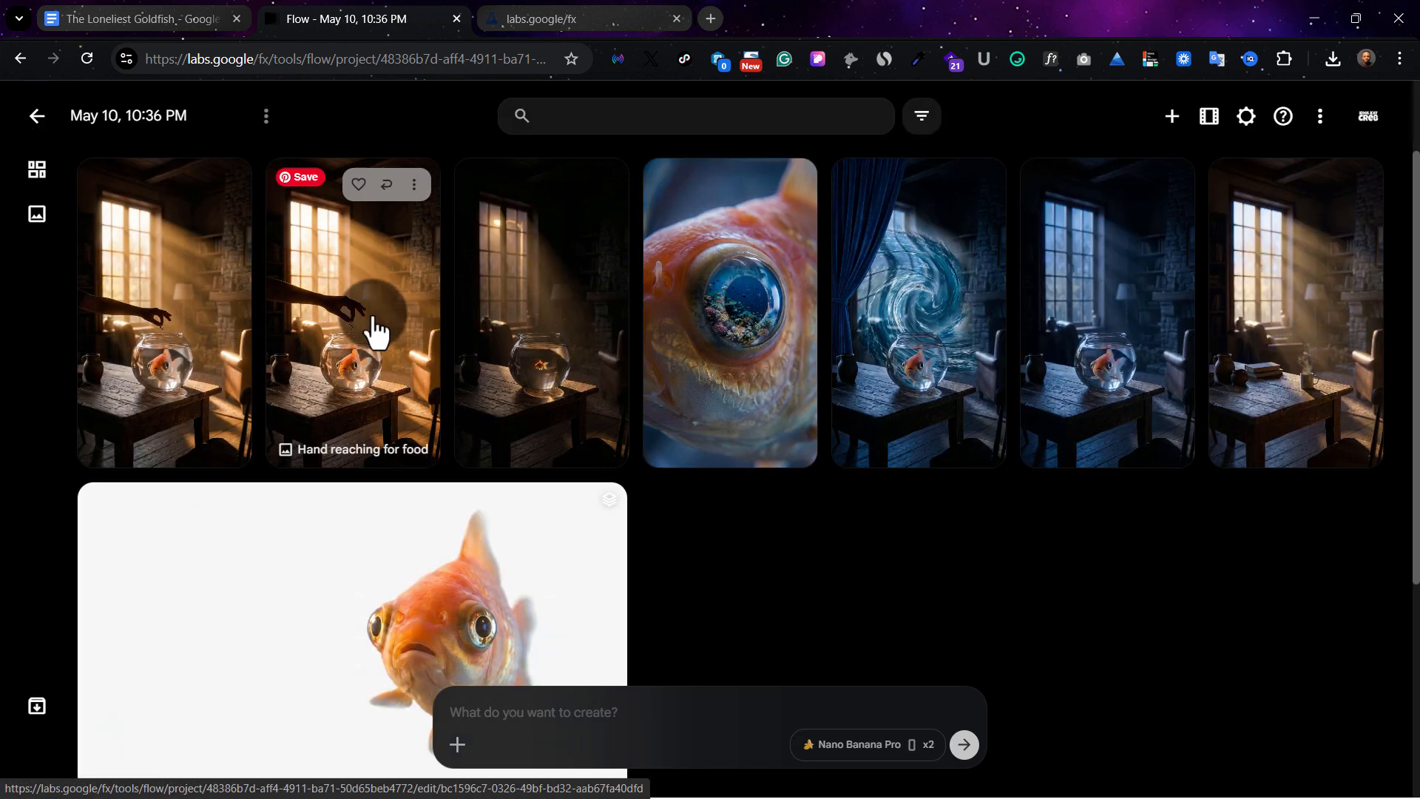
pyautogui.click(223, 183)
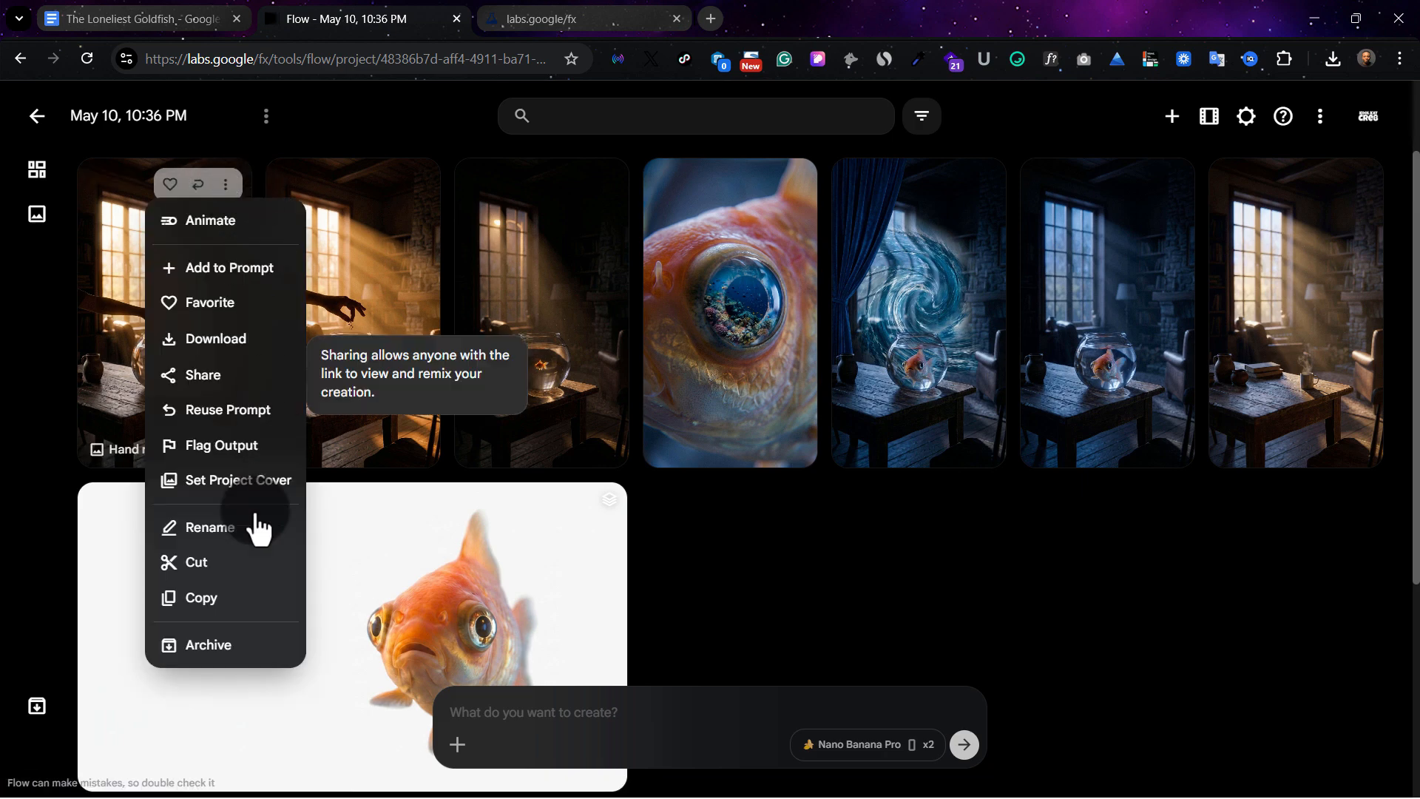
pyautogui.click(252, 658)
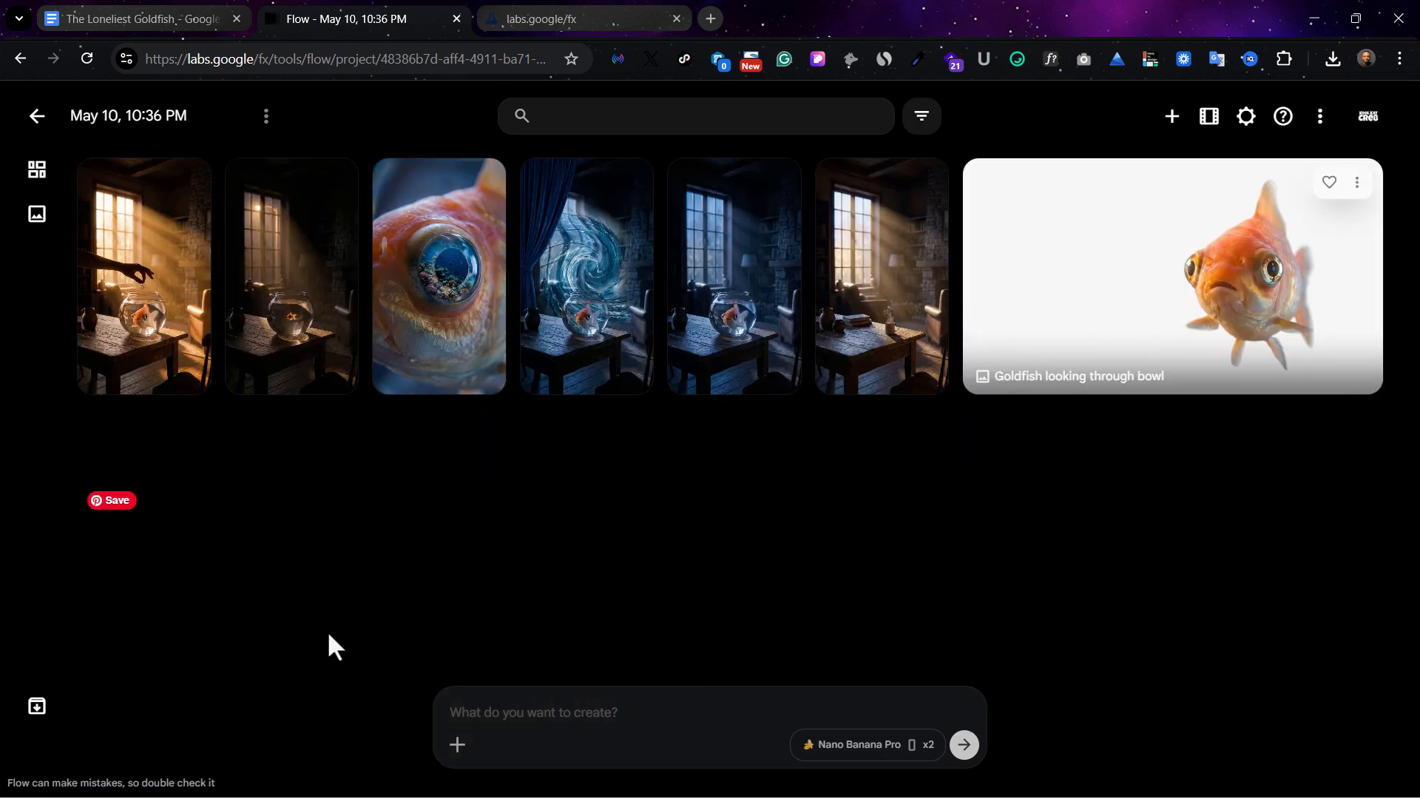
# Copy the Image 6: Closing Shot visual text from the Google Docs document into Flow and generate two images with the goldfish bowl reference
pyautogui.click(89, 18)
pyautogui.scroll(-4, 545, 466)
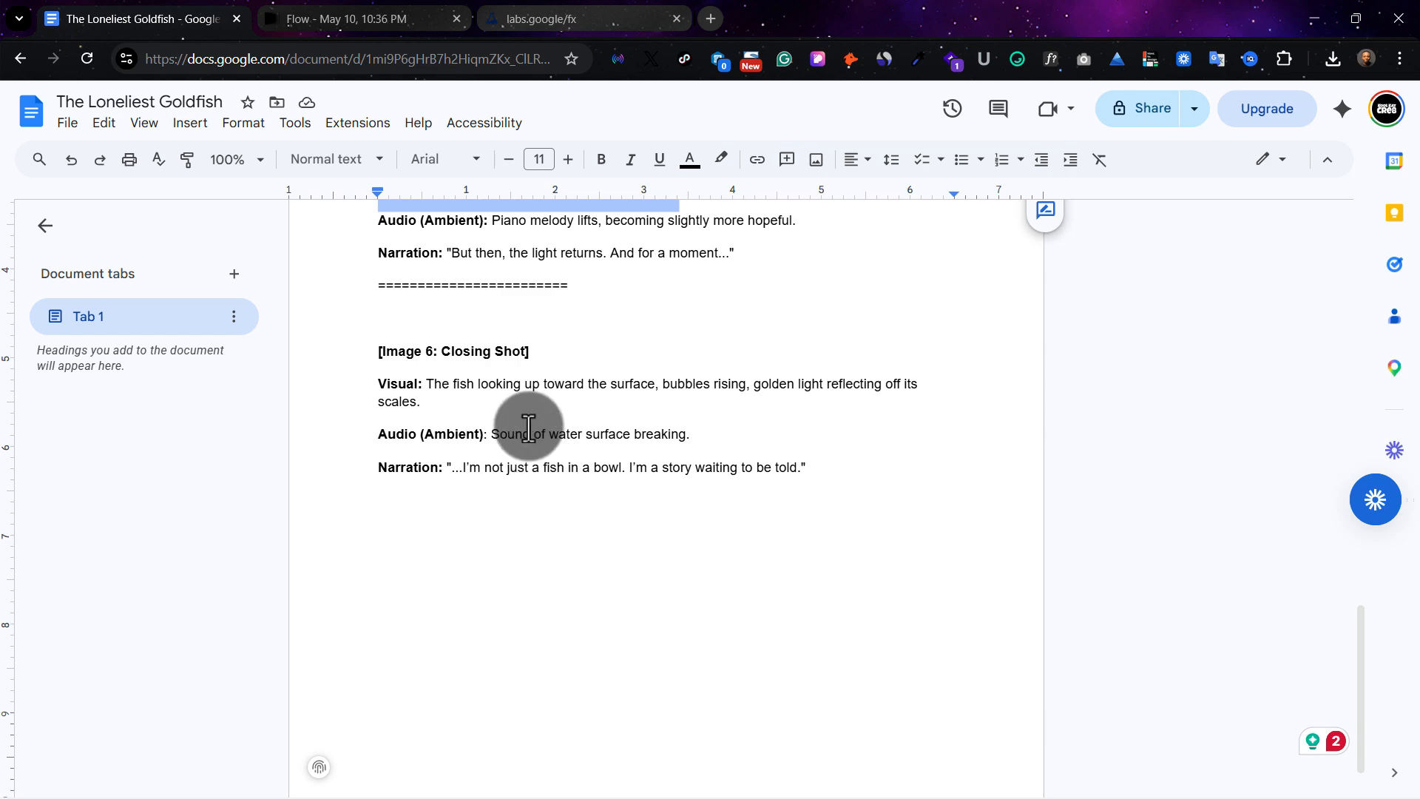
pyautogui.hotkey('ctrl', 'Tab')
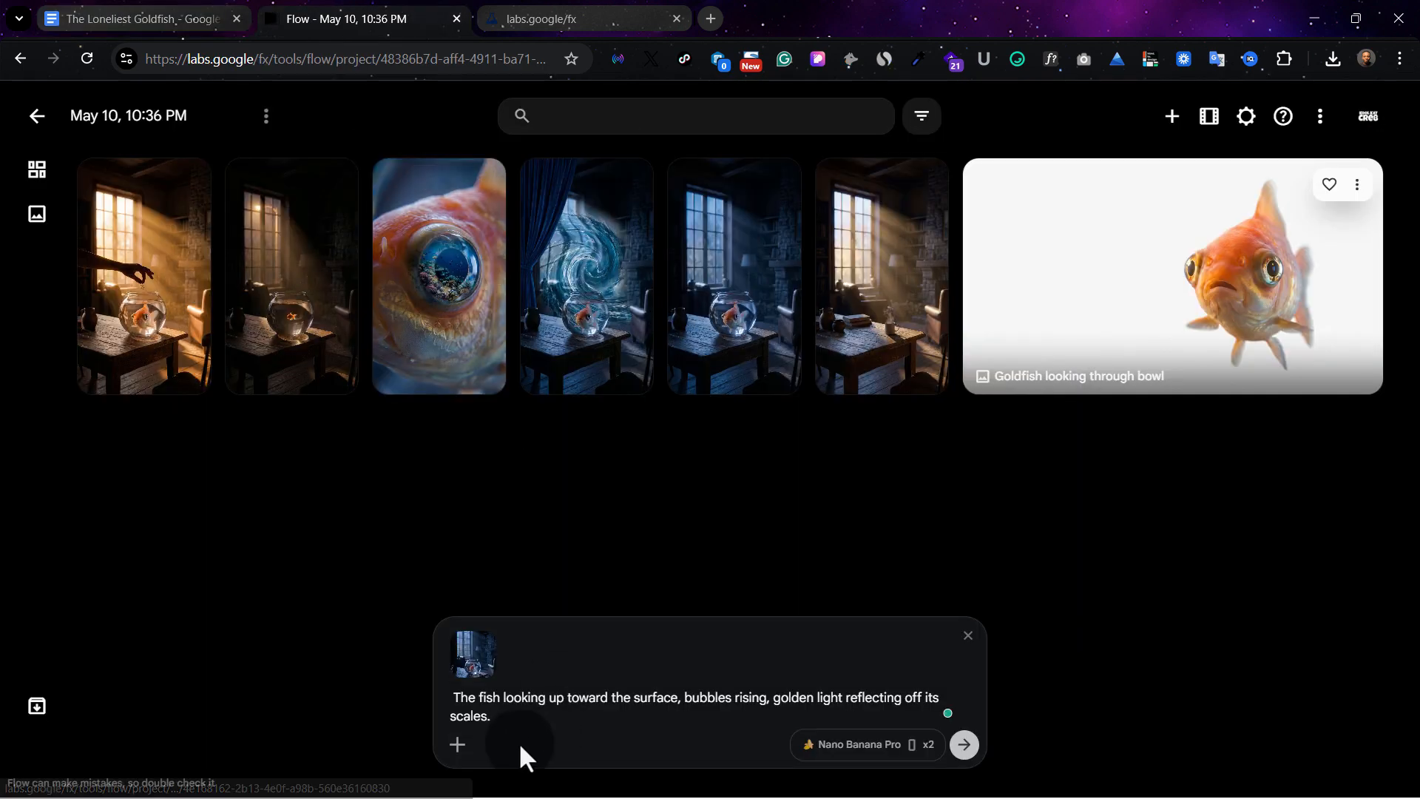
pyautogui.click(965, 743)
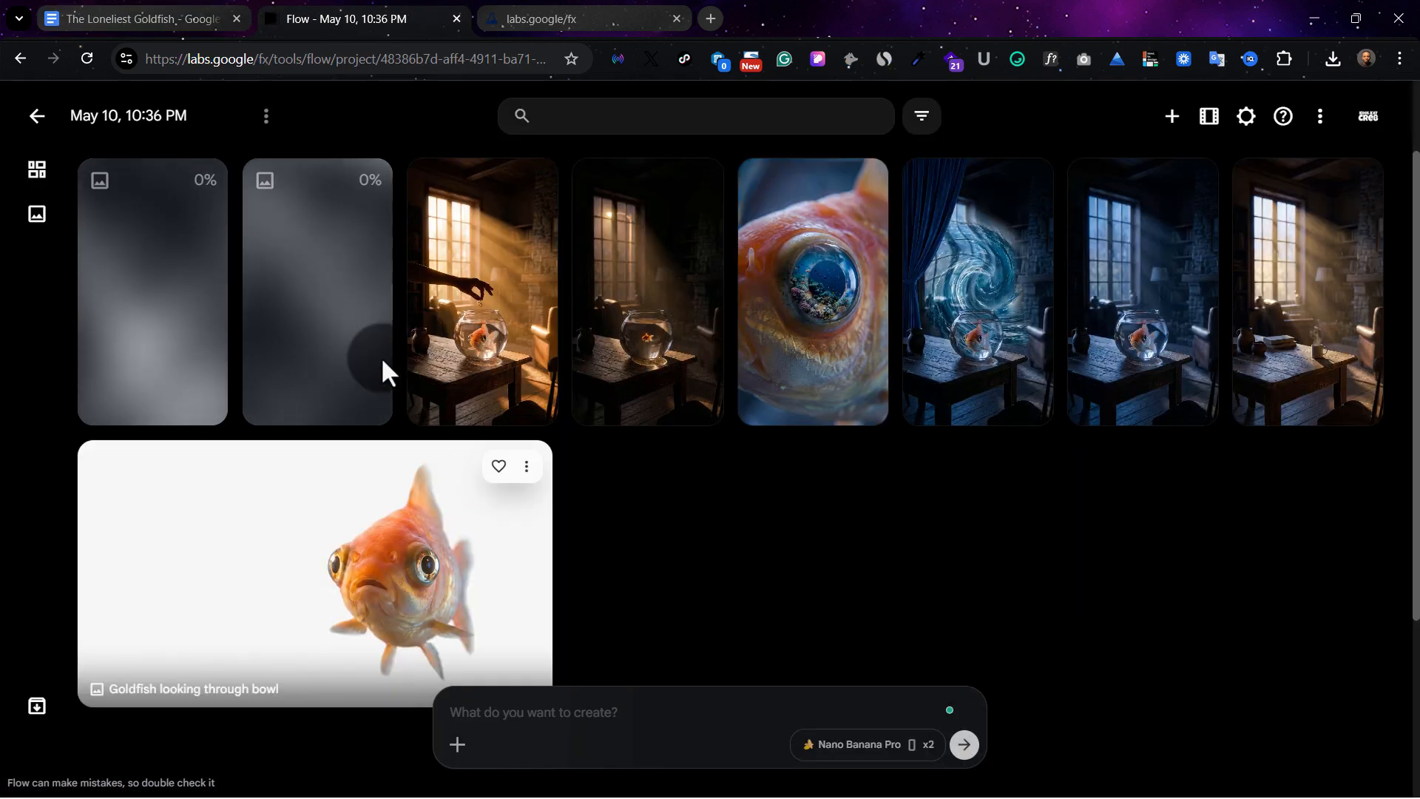
# Compare the two closing-shot images at enlarged size and archive the warm-toned one with bubbles above the bowl
pyautogui.click(311, 320)
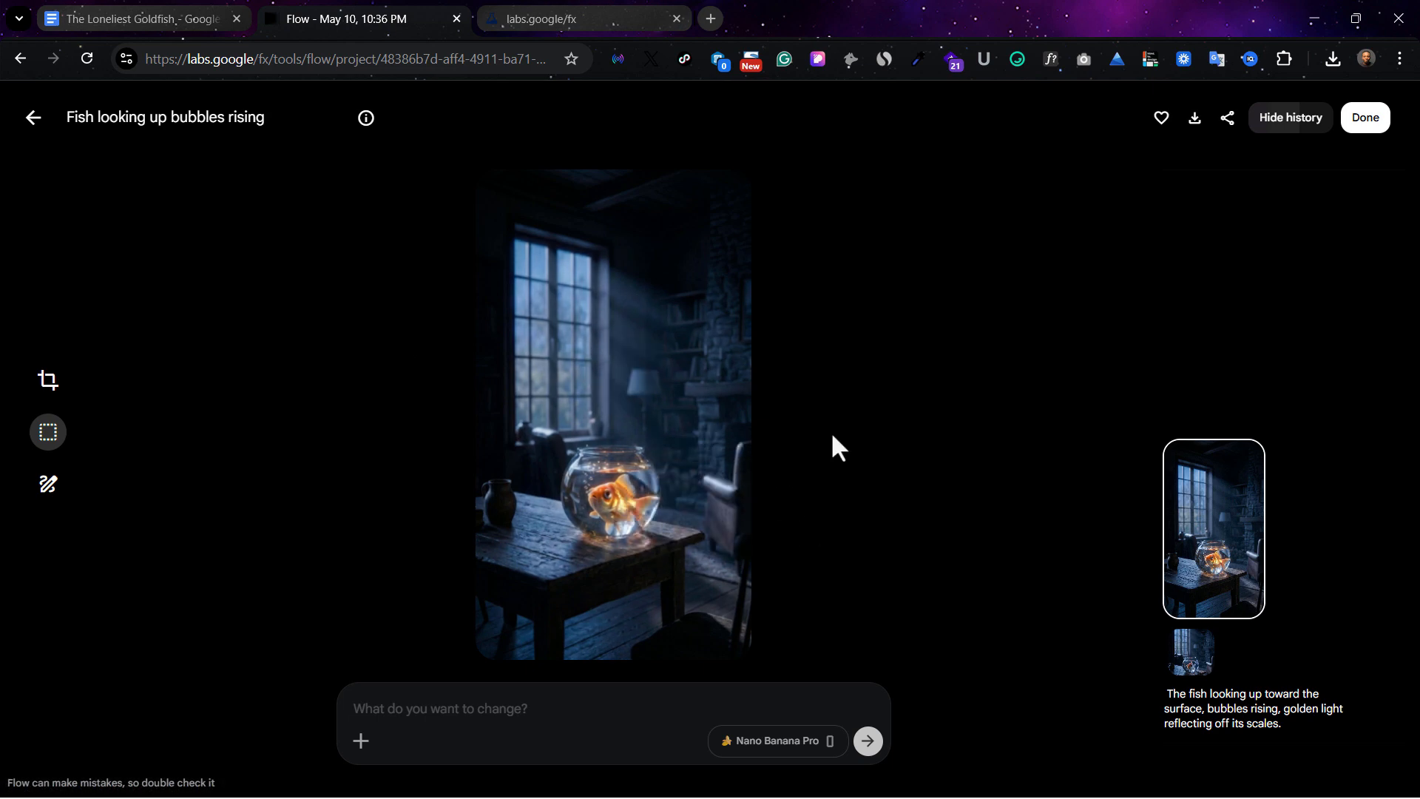
pyautogui.click(35, 127)
pyautogui.moveTo(323, 326)
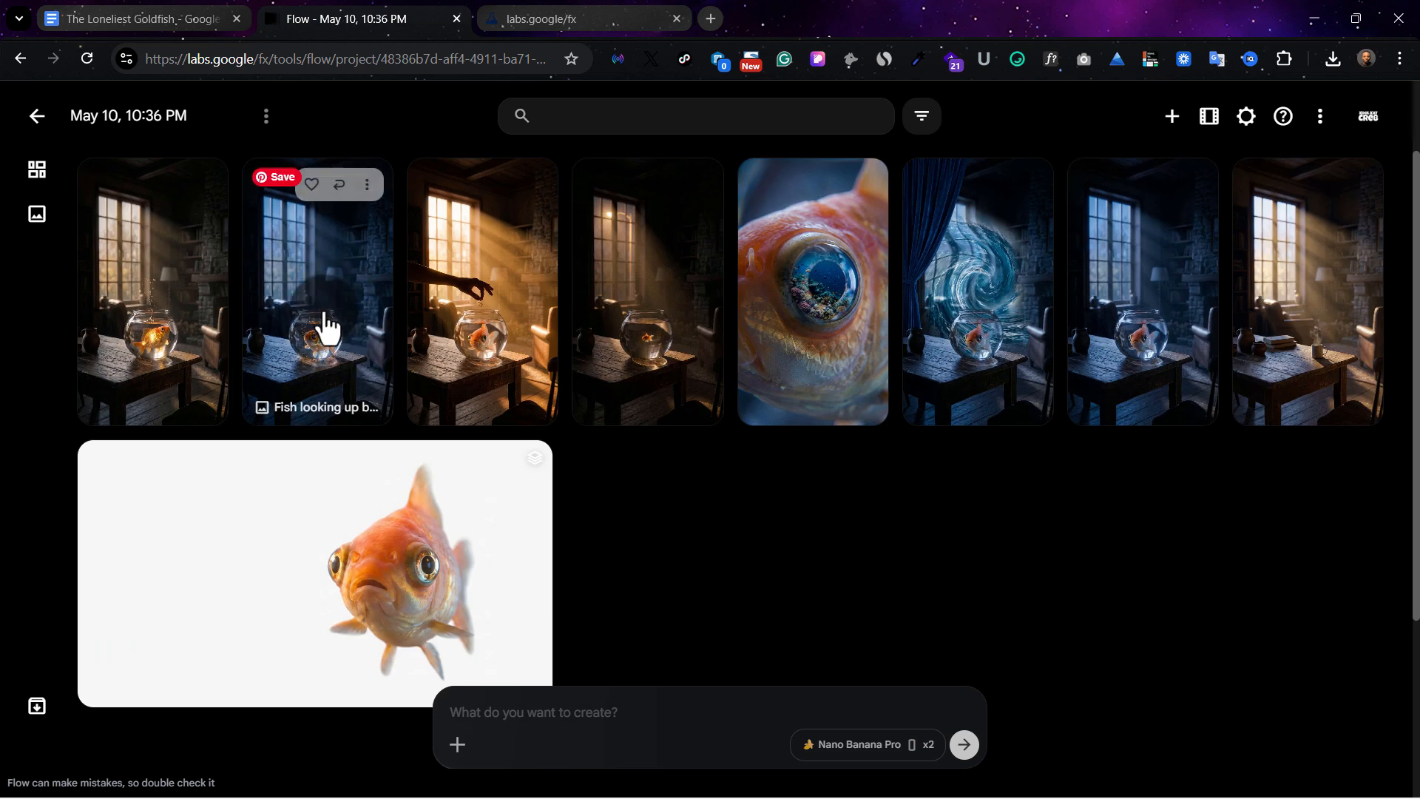
pyautogui.click(368, 184)
pyautogui.click(214, 210)
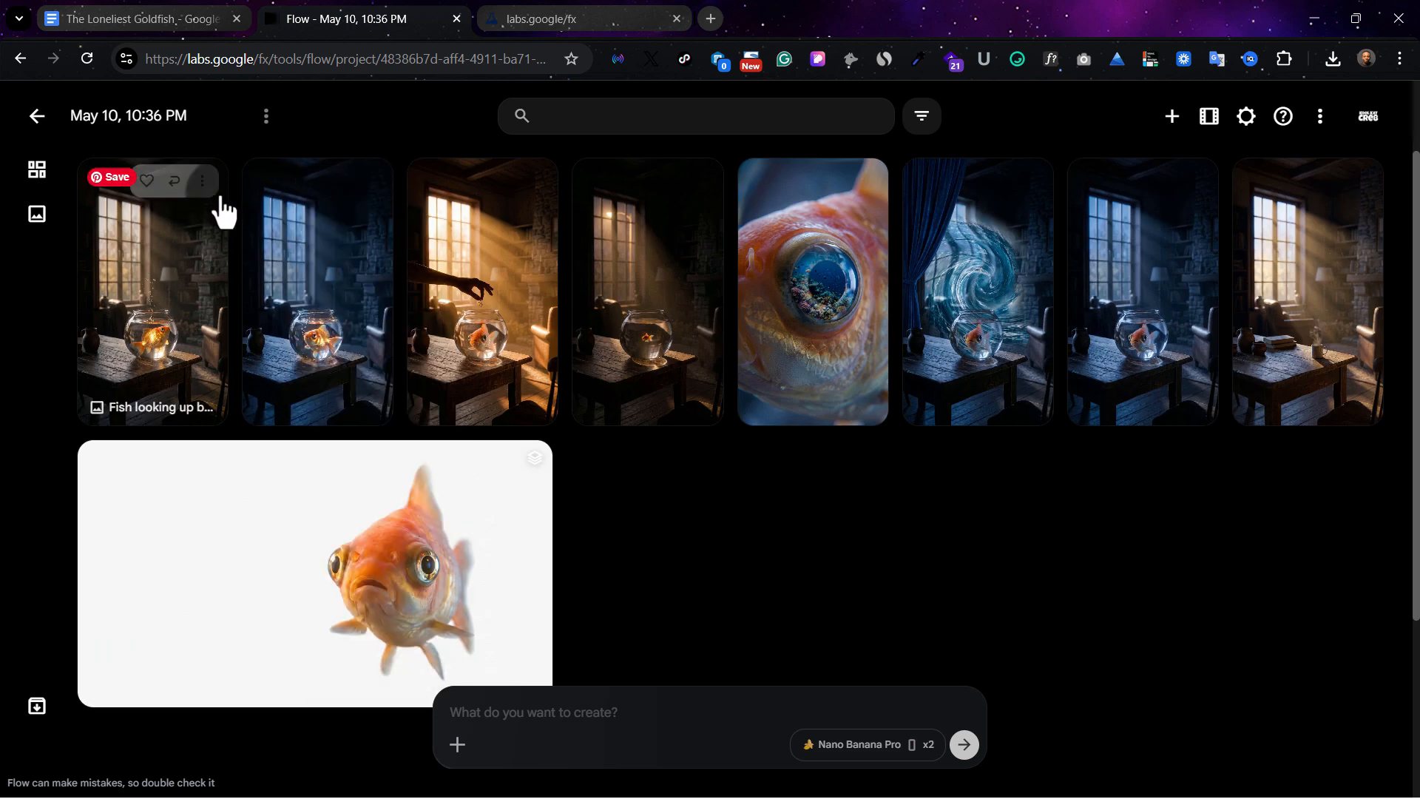
pyautogui.click(165, 353)
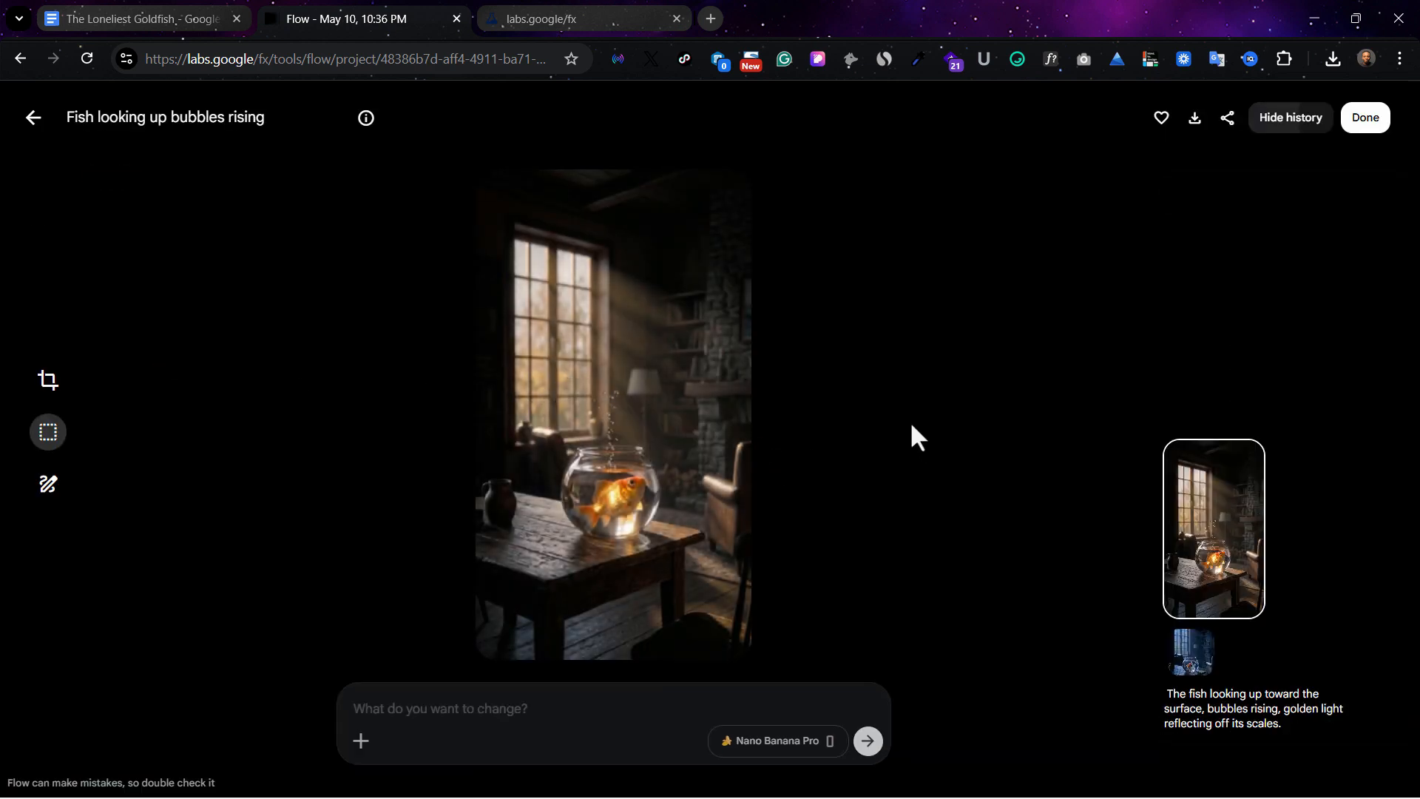
pyautogui.click(37, 120)
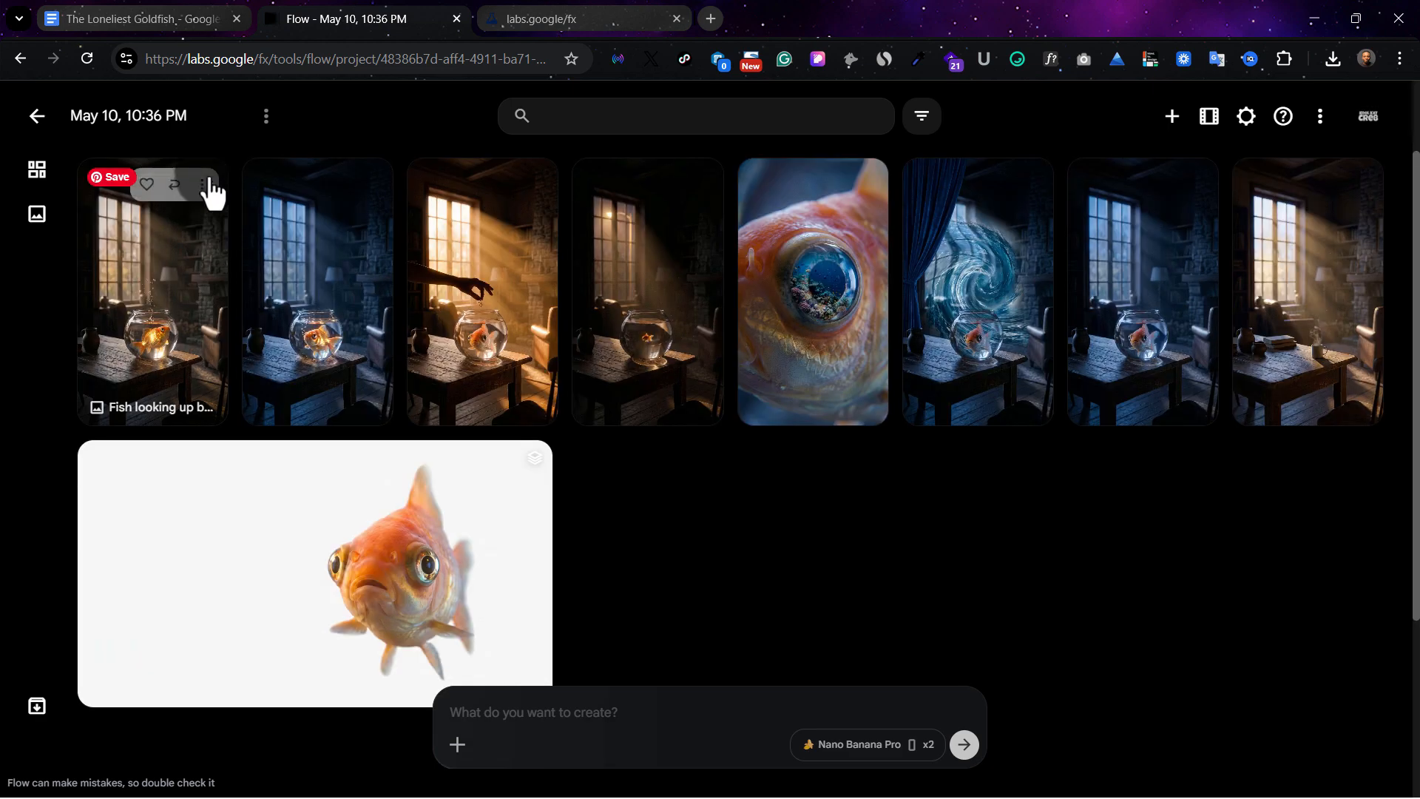
pyautogui.click(202, 184)
pyautogui.click(231, 649)
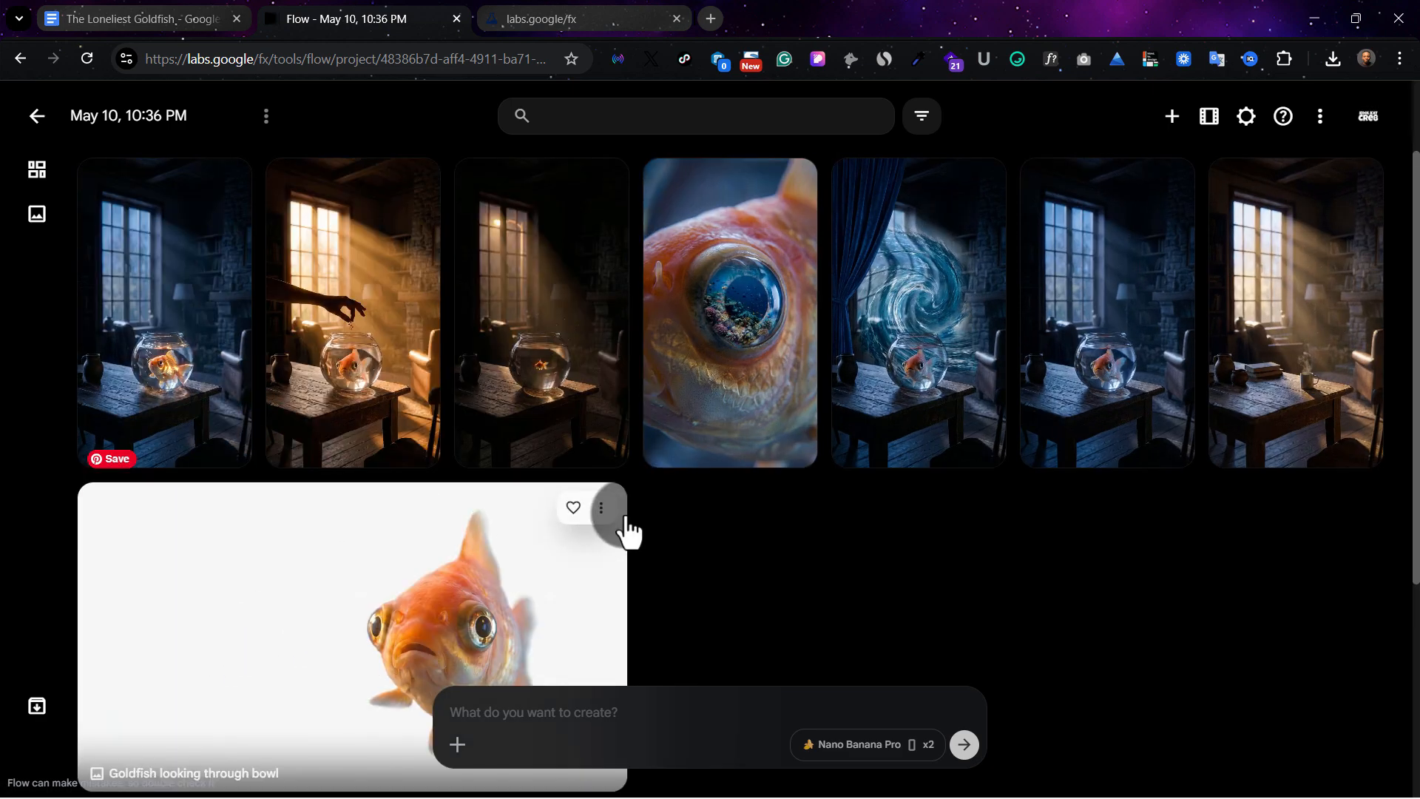
# Review the character, background and scene prompts in the Google Docs document
pyautogui.click(177, 16)
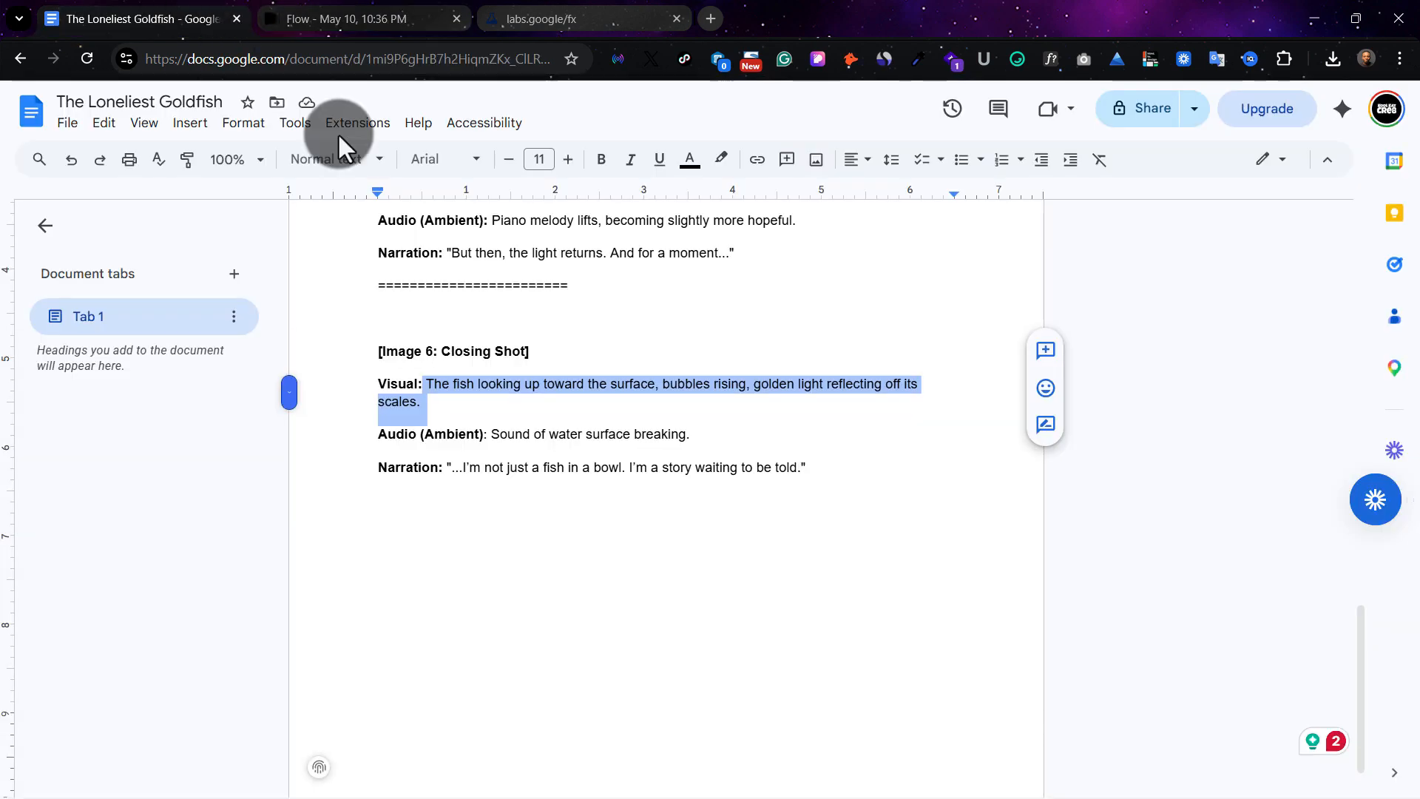
pyautogui.scroll(12, 588, 440)
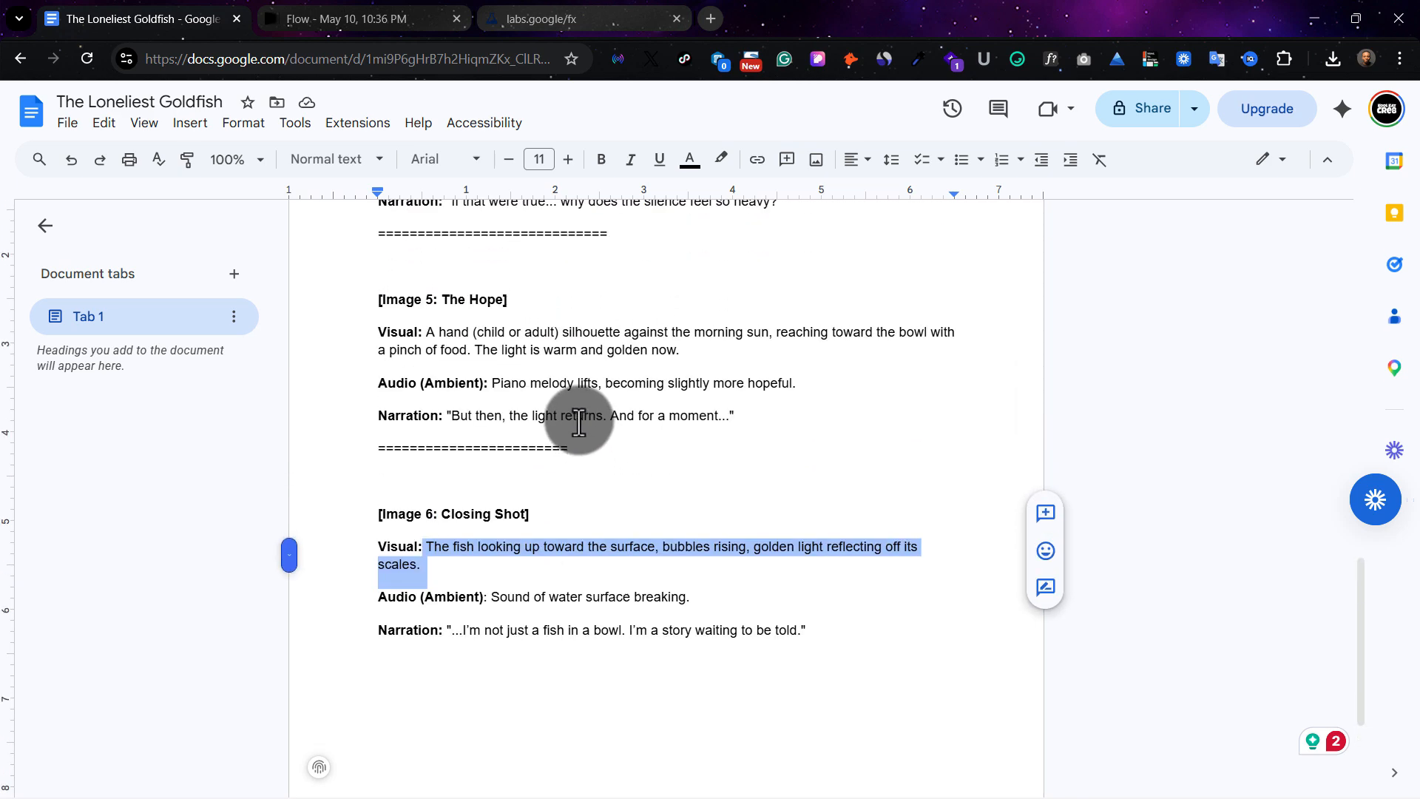
pyautogui.scroll(6, 573, 412)
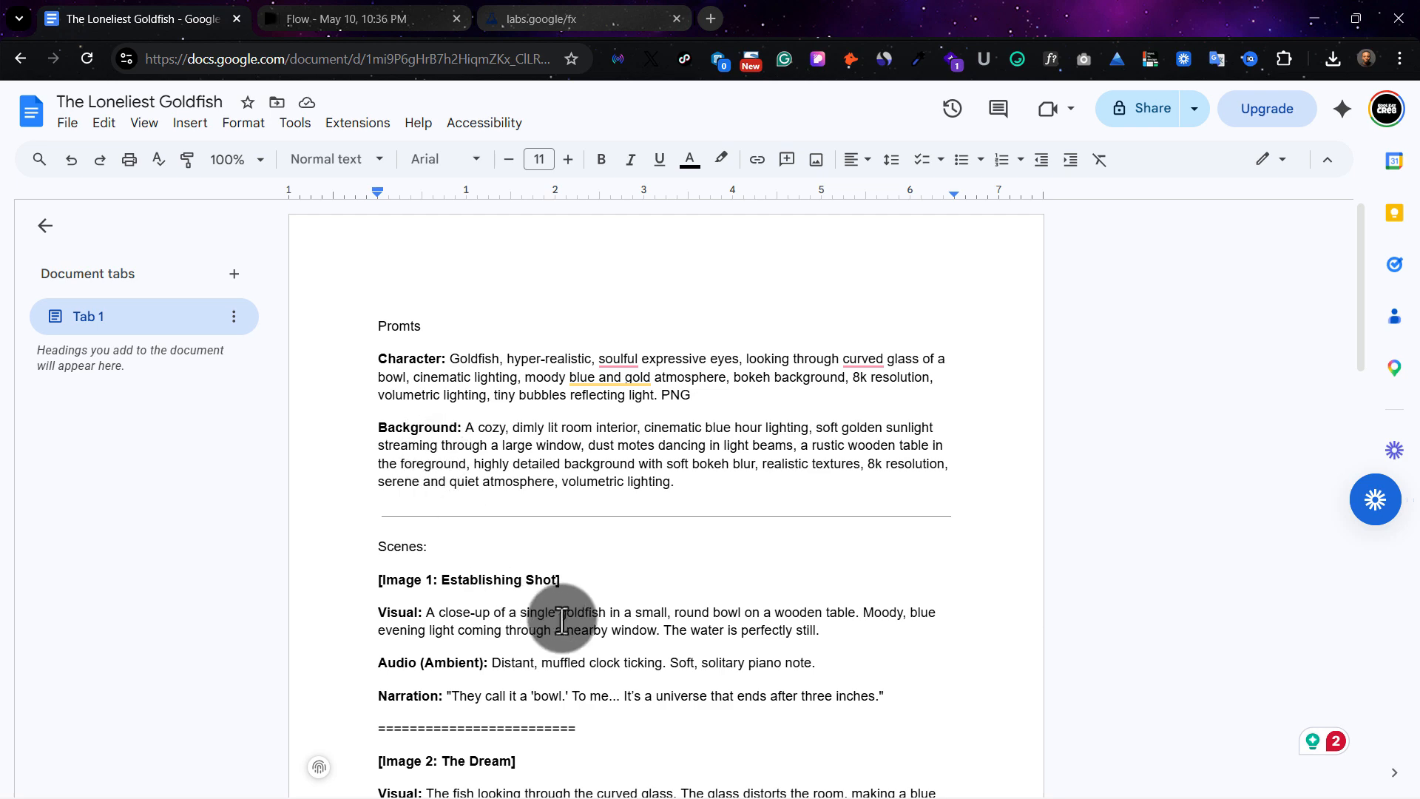
pyautogui.scroll(-1, 564, 618)
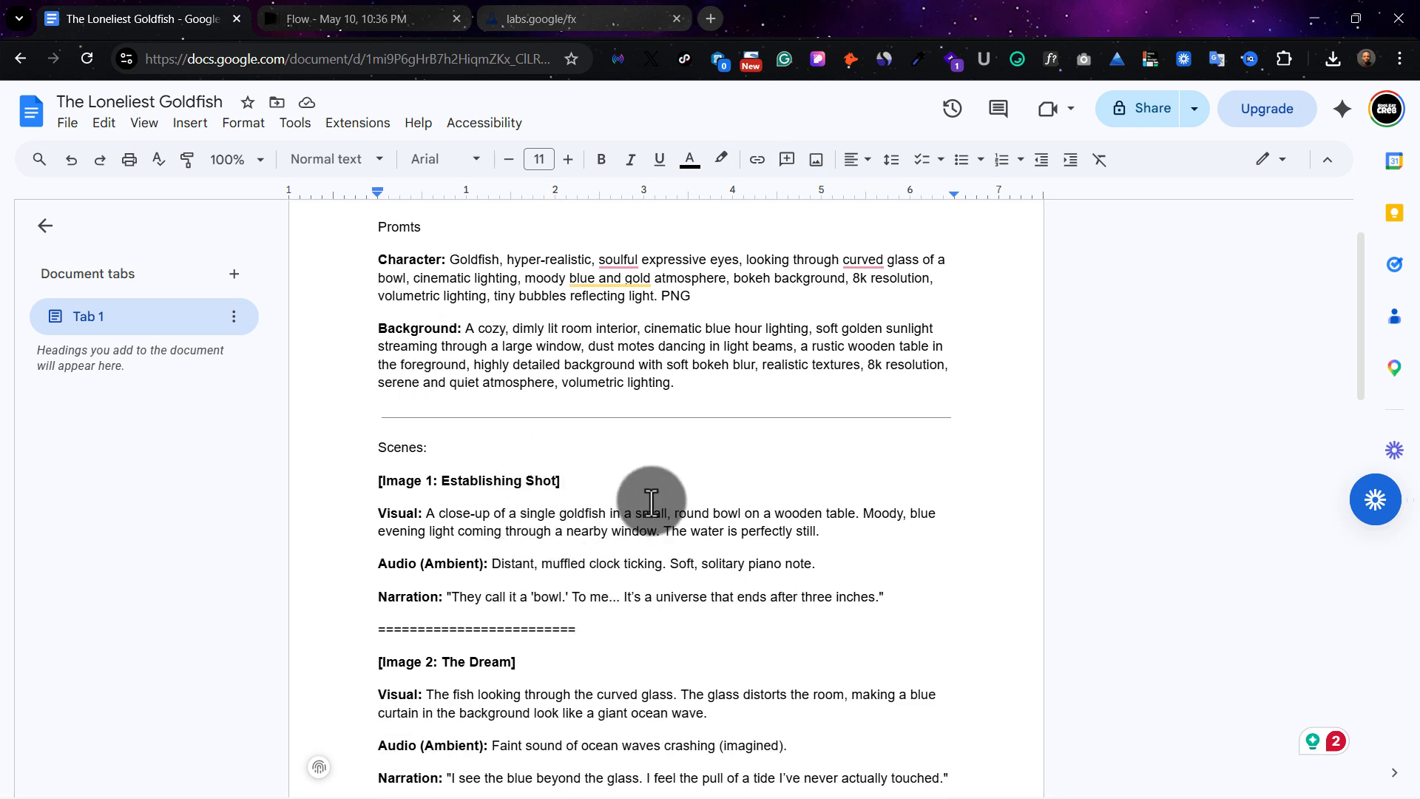
pyautogui.scroll(-4, 584, 525)
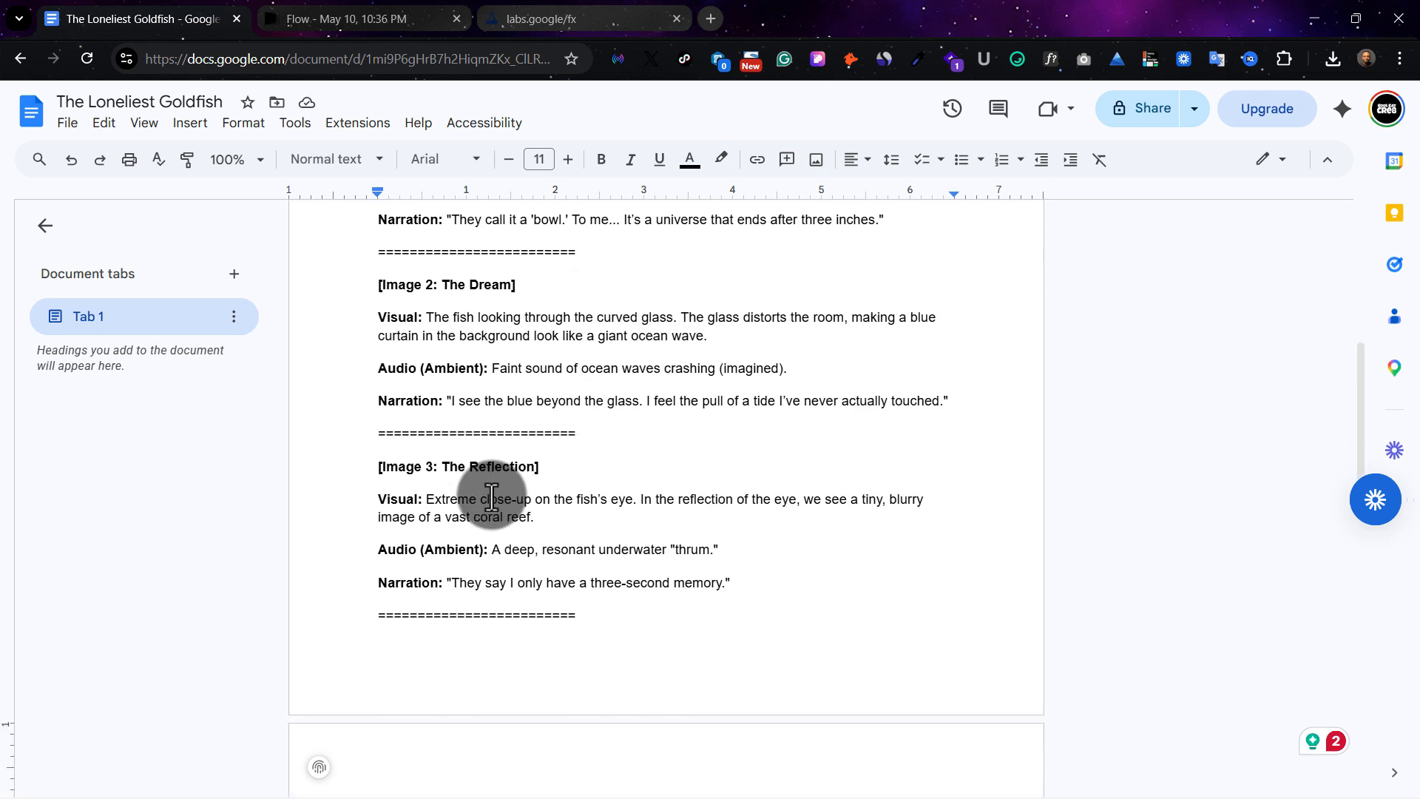
# Switch back to Flow and view "Goldfish in bowl on table" and "Fish looking through curved glass" at enlarged size
pyautogui.click(360, 13)
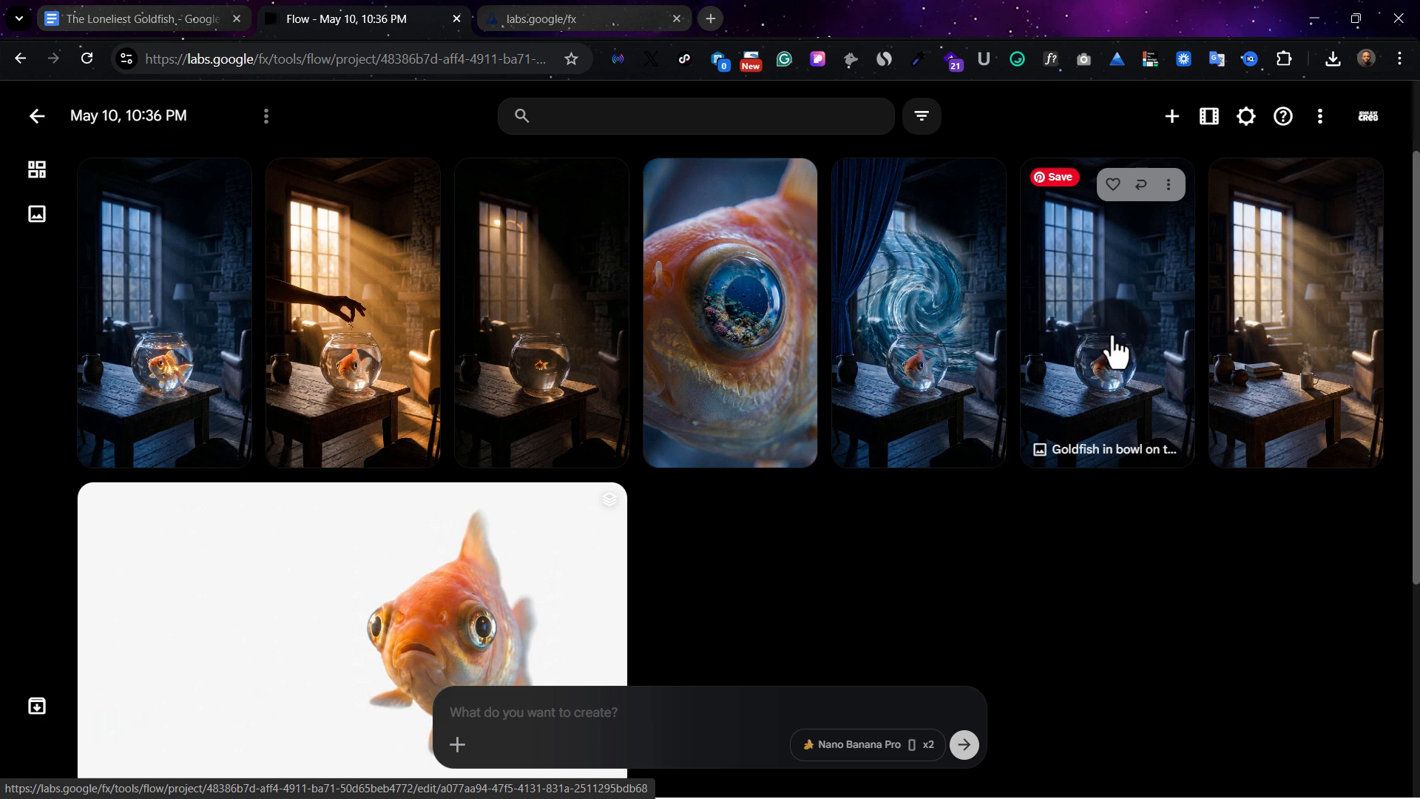
pyautogui.click(1100, 301)
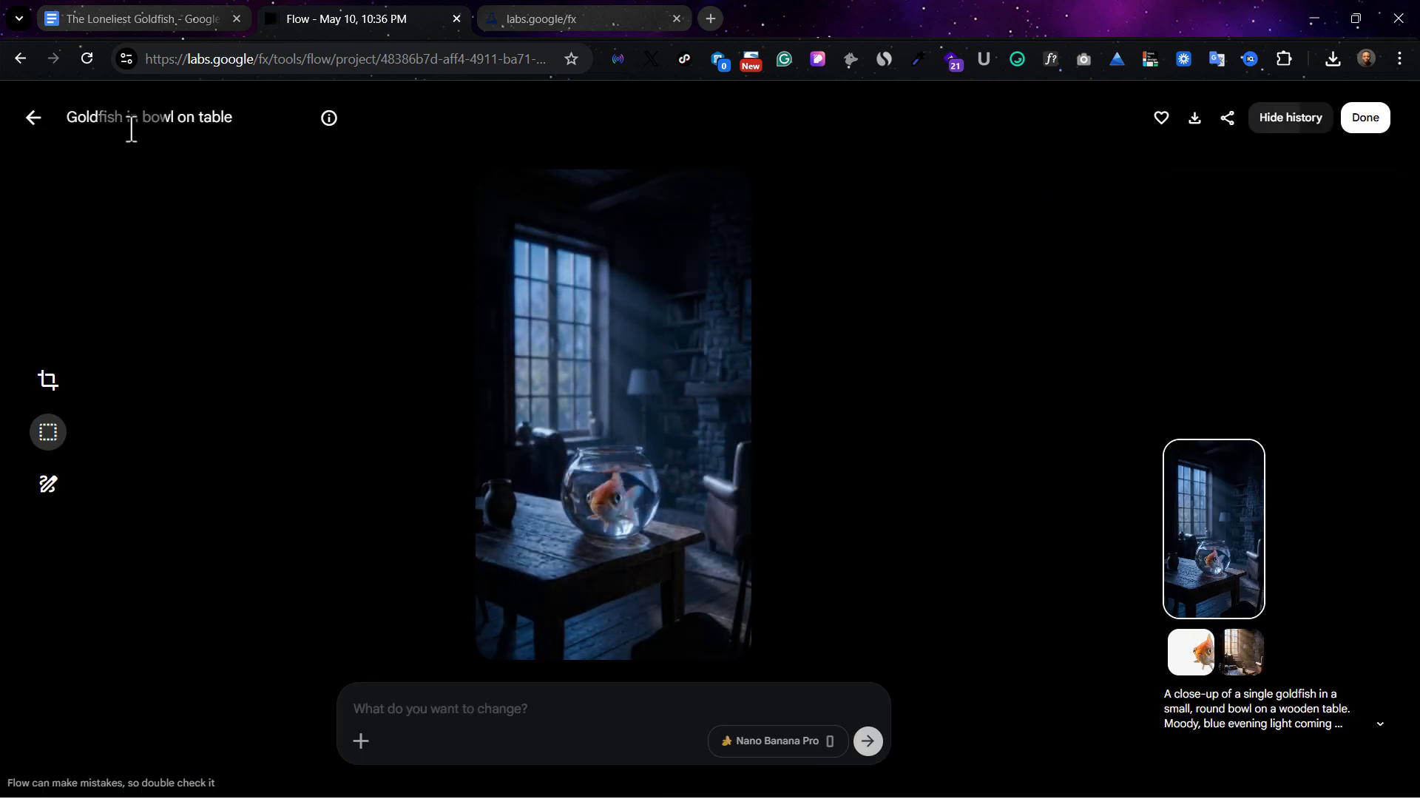
pyautogui.click(32, 118)
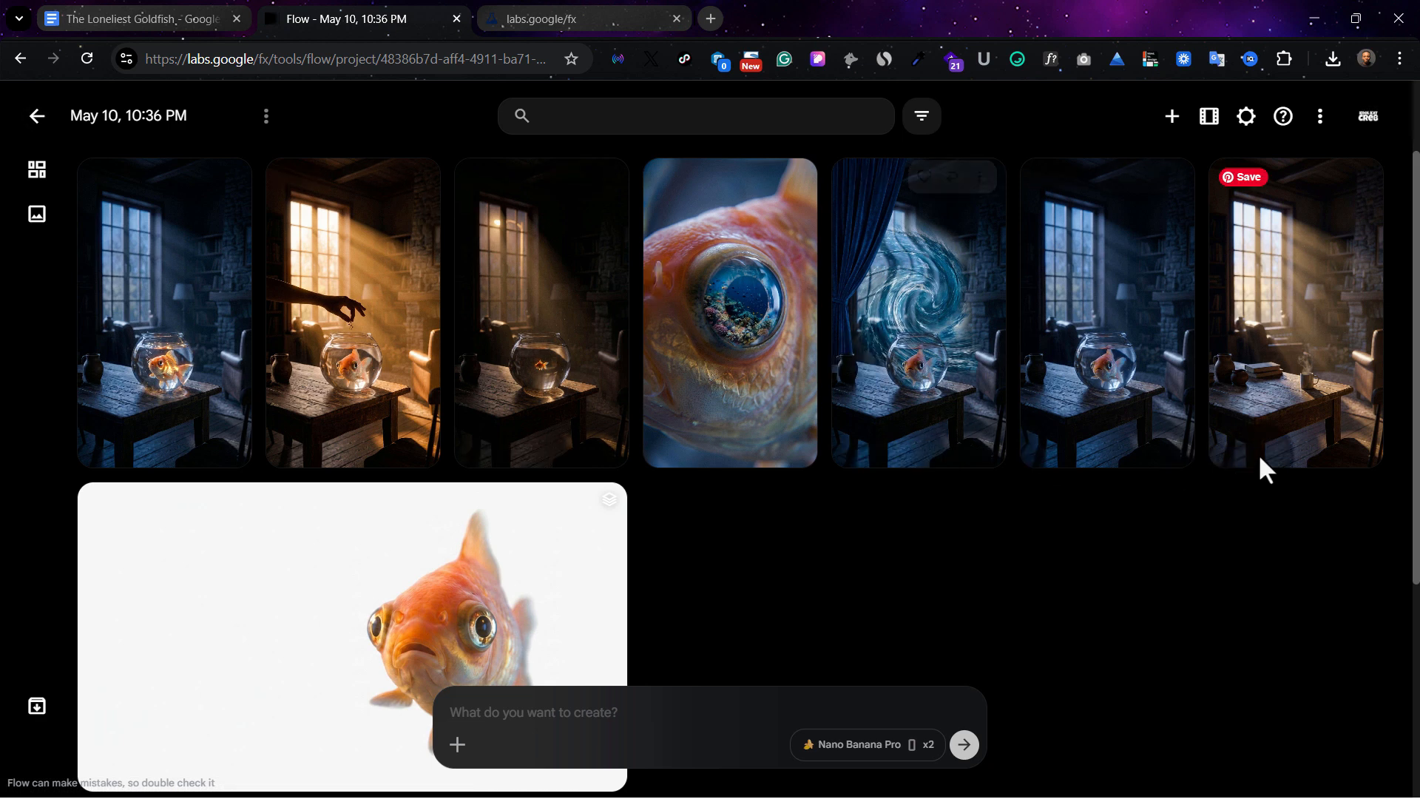
pyautogui.click(980, 184)
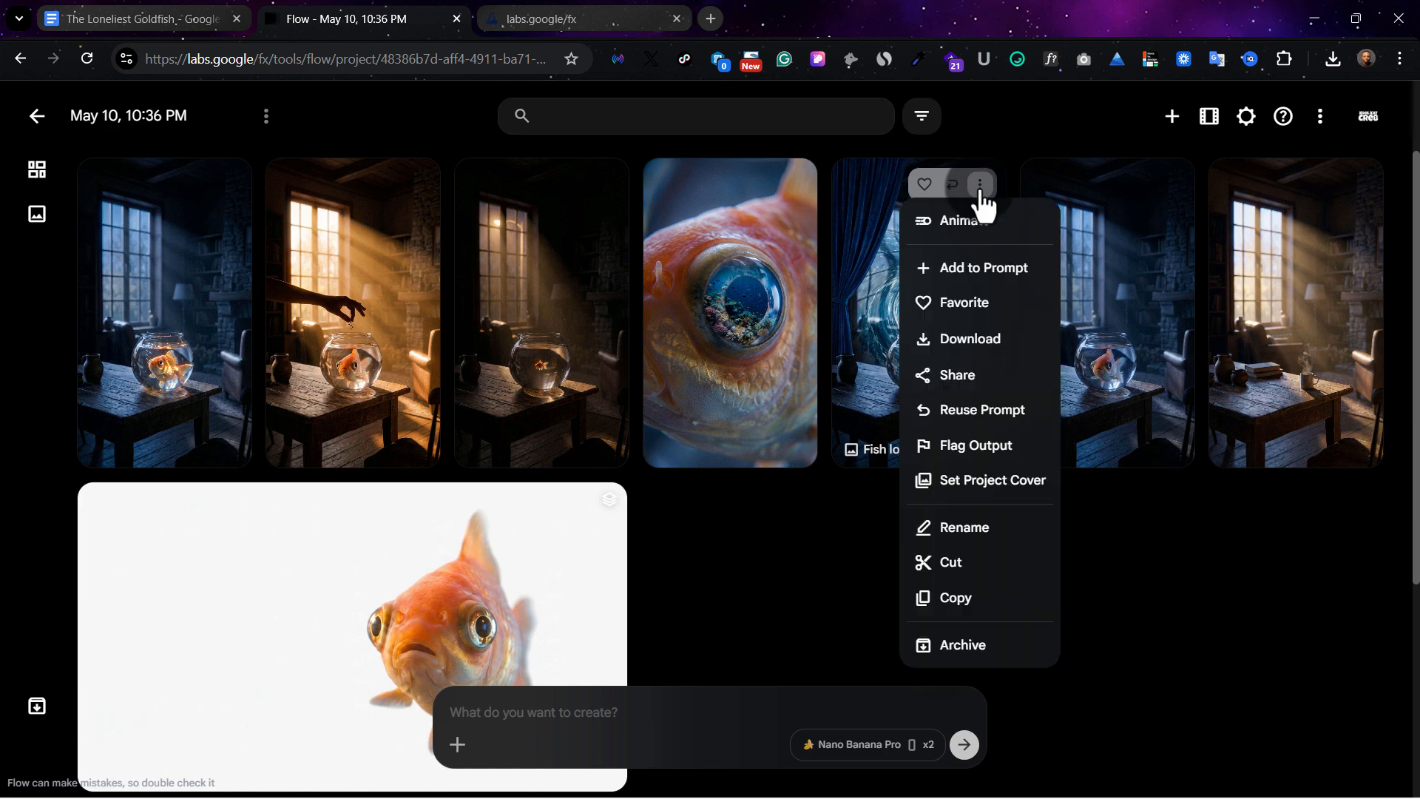
pyautogui.click(792, 568)
pyautogui.click(897, 320)
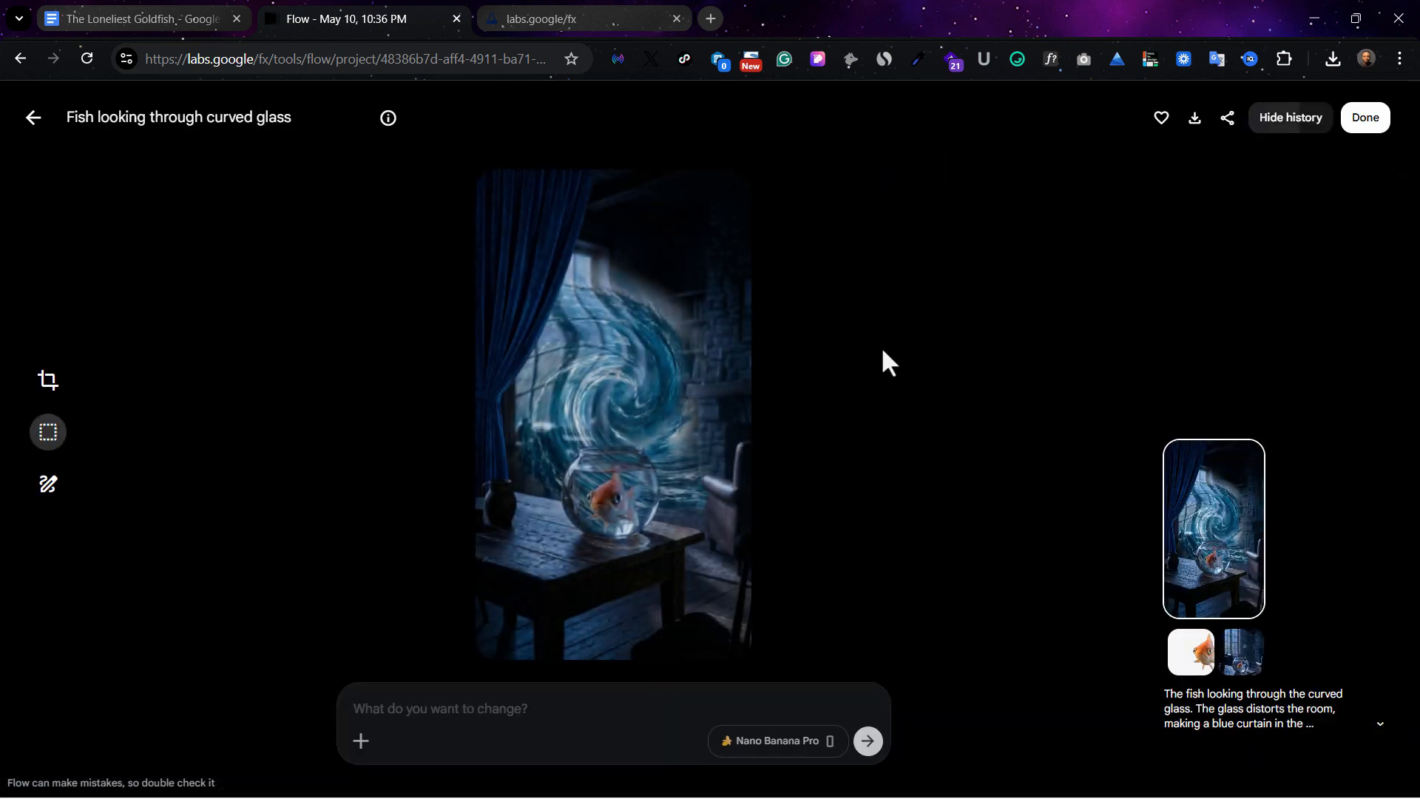
pyautogui.click(34, 122)
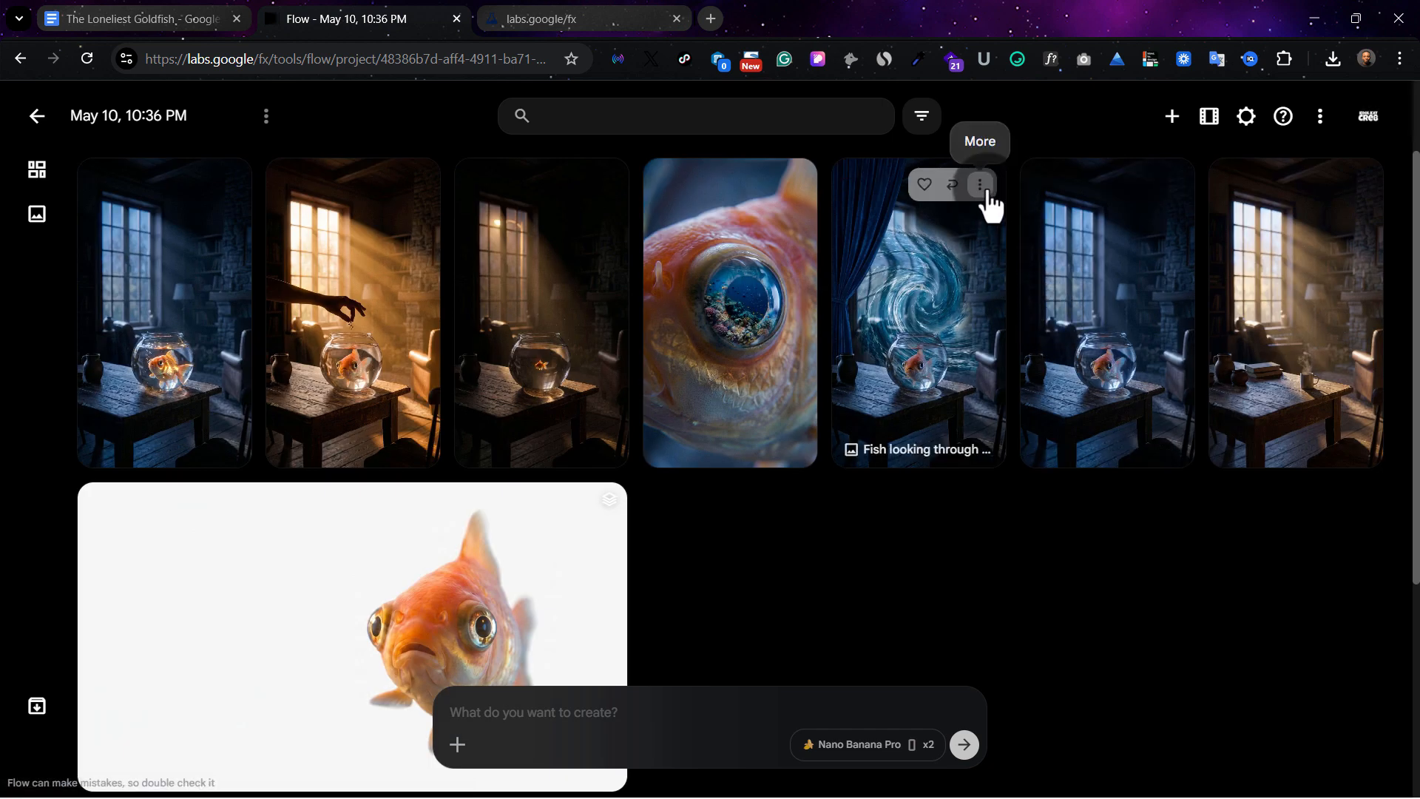
# Download the "Fish looking through curved glass" image at 2K upscaled resolution
pyautogui.click(980, 185)
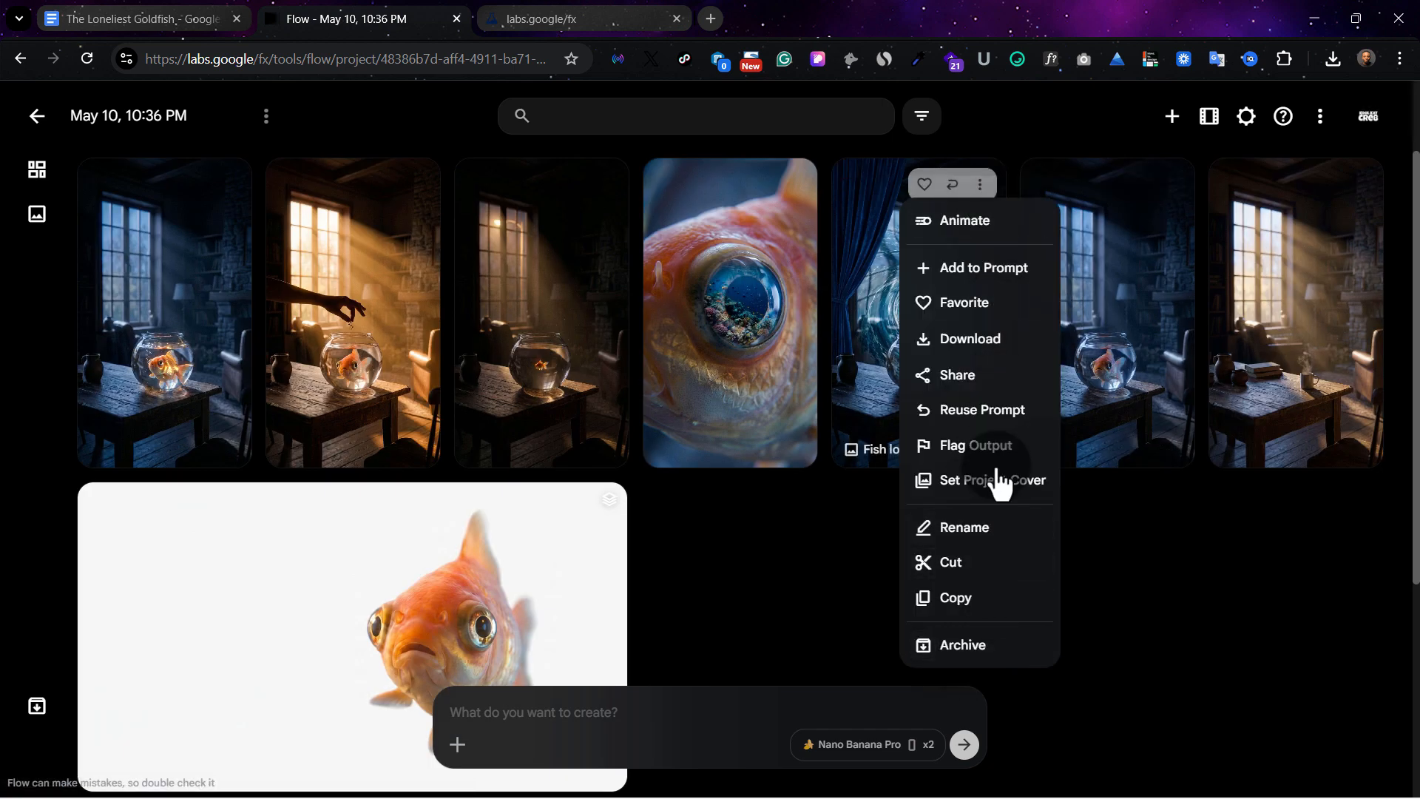
pyautogui.moveTo(978, 336)
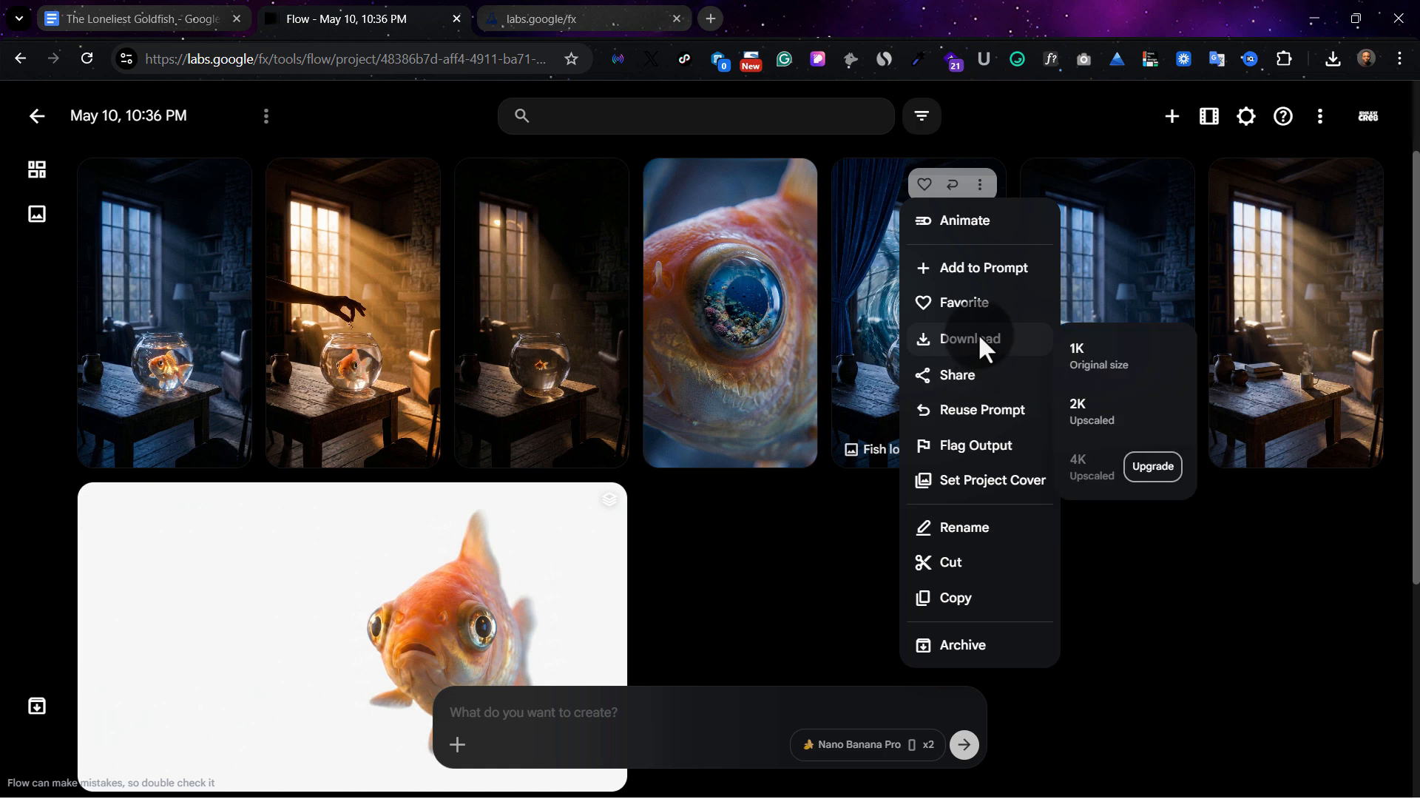
pyautogui.click(1126, 416)
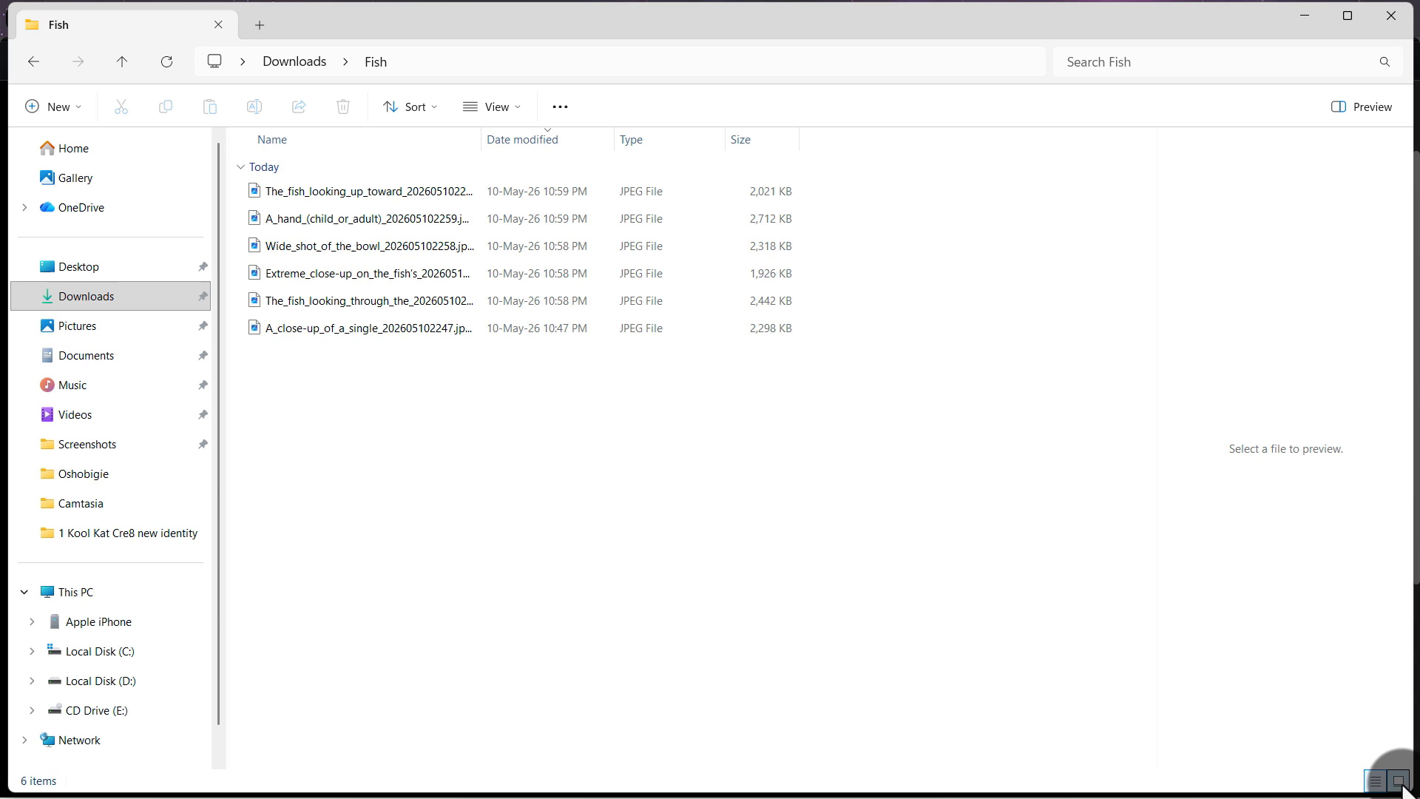
# Switch to the Fish downloads folder in File Explorer, preview the saved hand-reaching and single-goldfish images, and return to Flow
pyautogui.click(1398, 781)
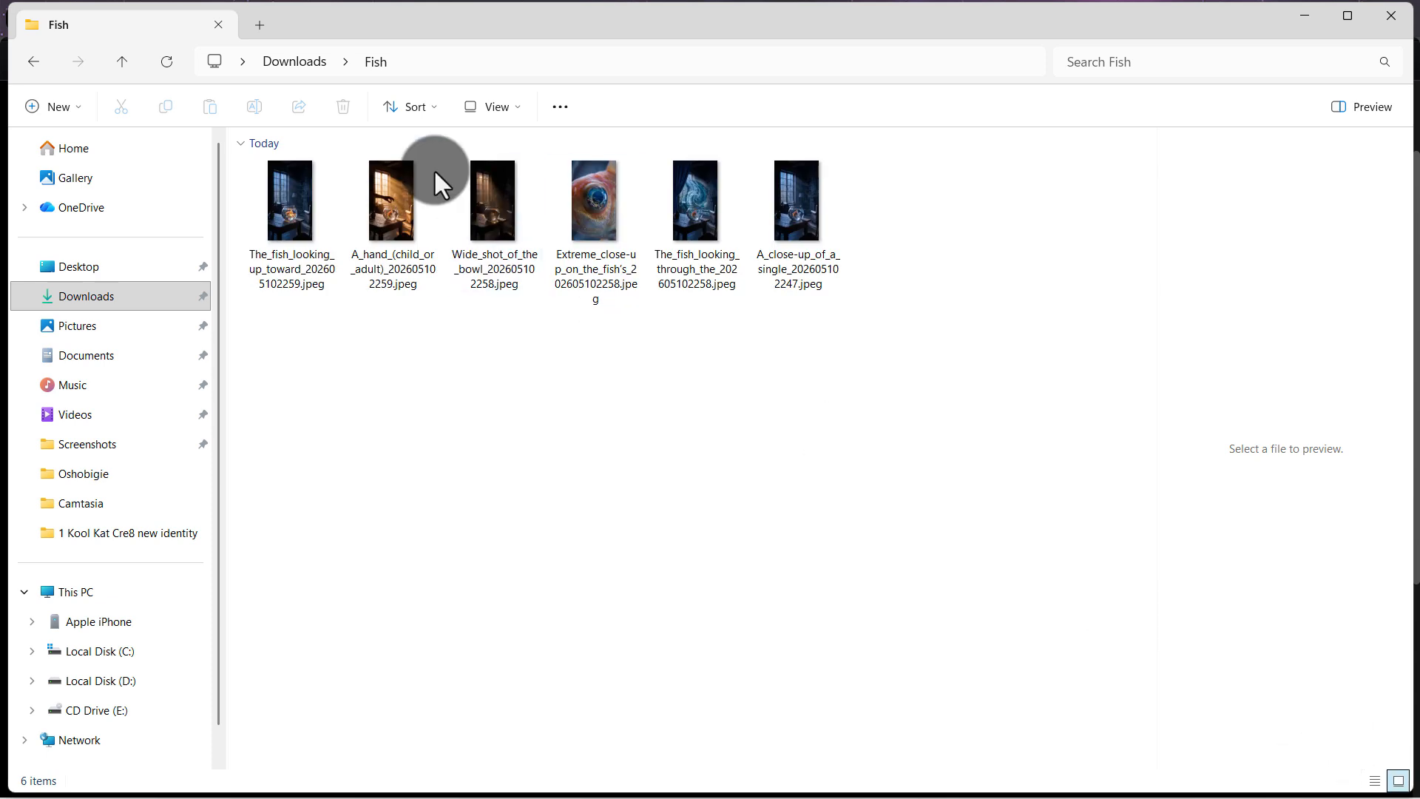
pyautogui.click(290, 199)
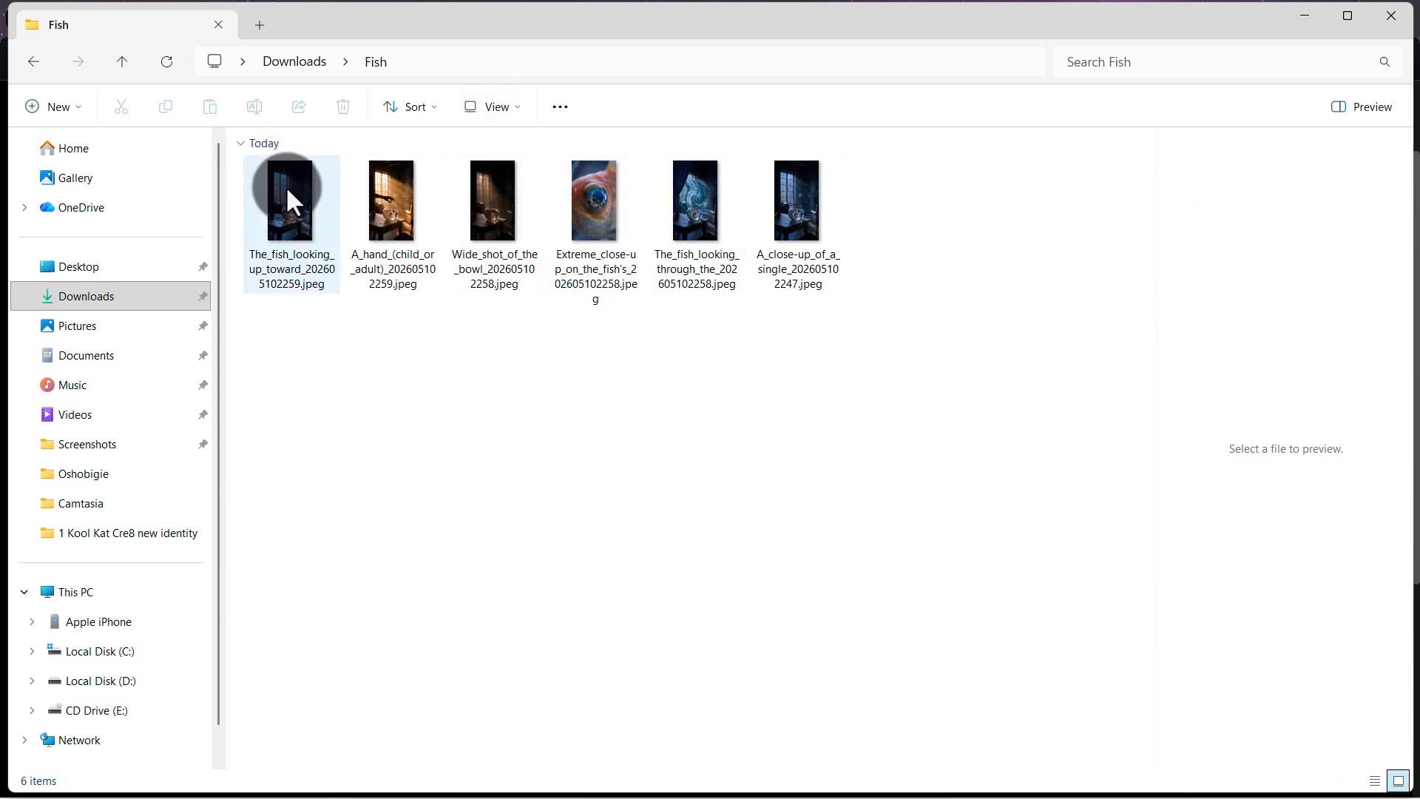
pyautogui.click(393, 209)
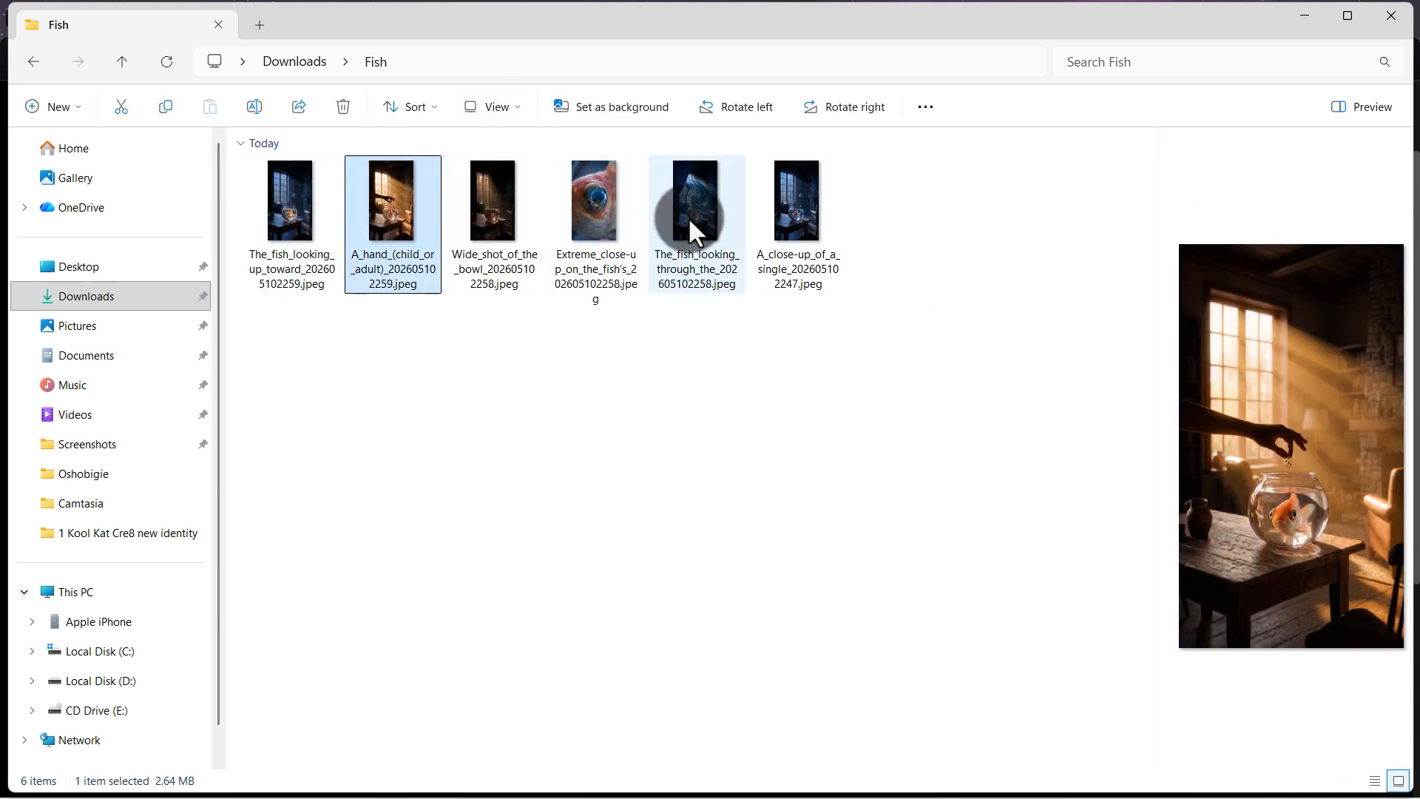
pyautogui.click(810, 219)
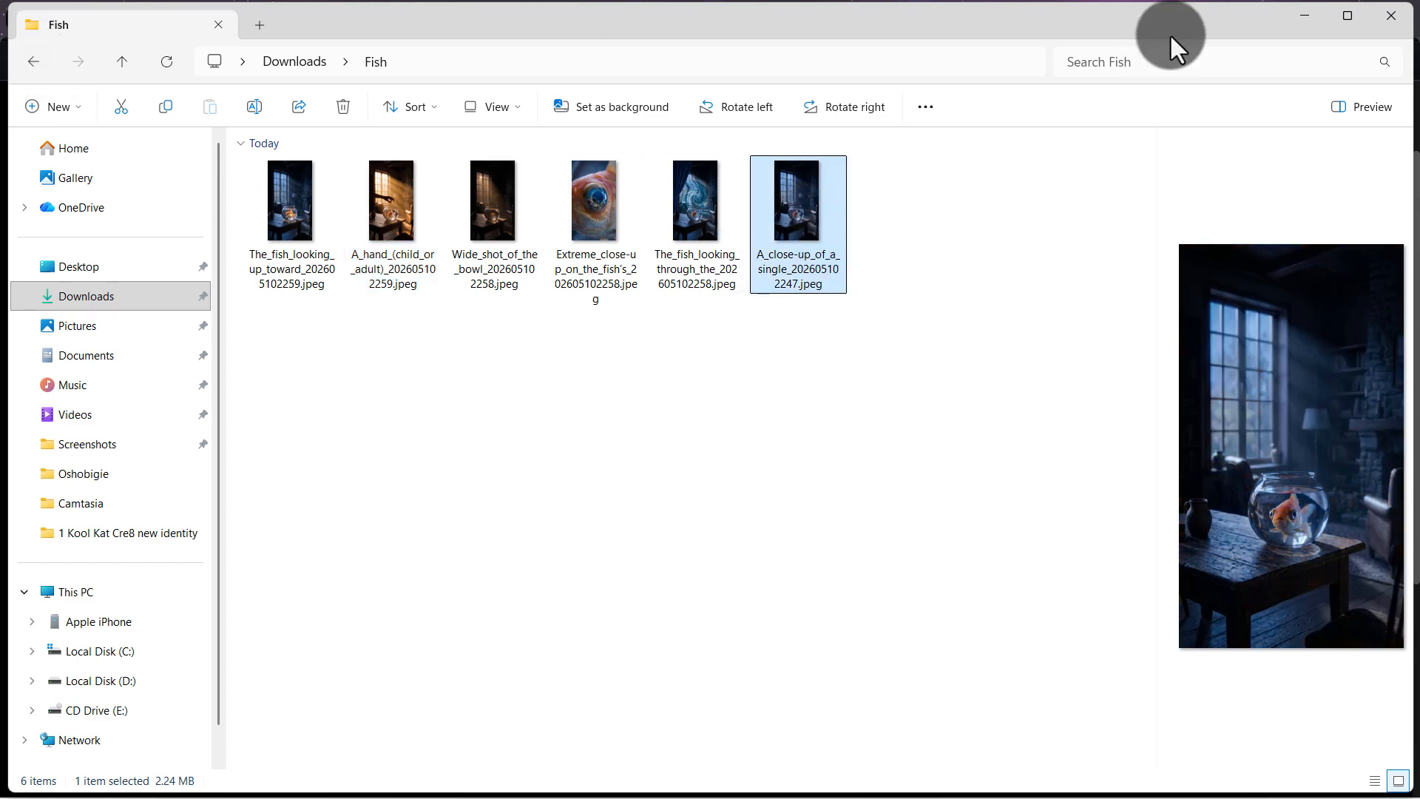
pyautogui.click(1304, 22)
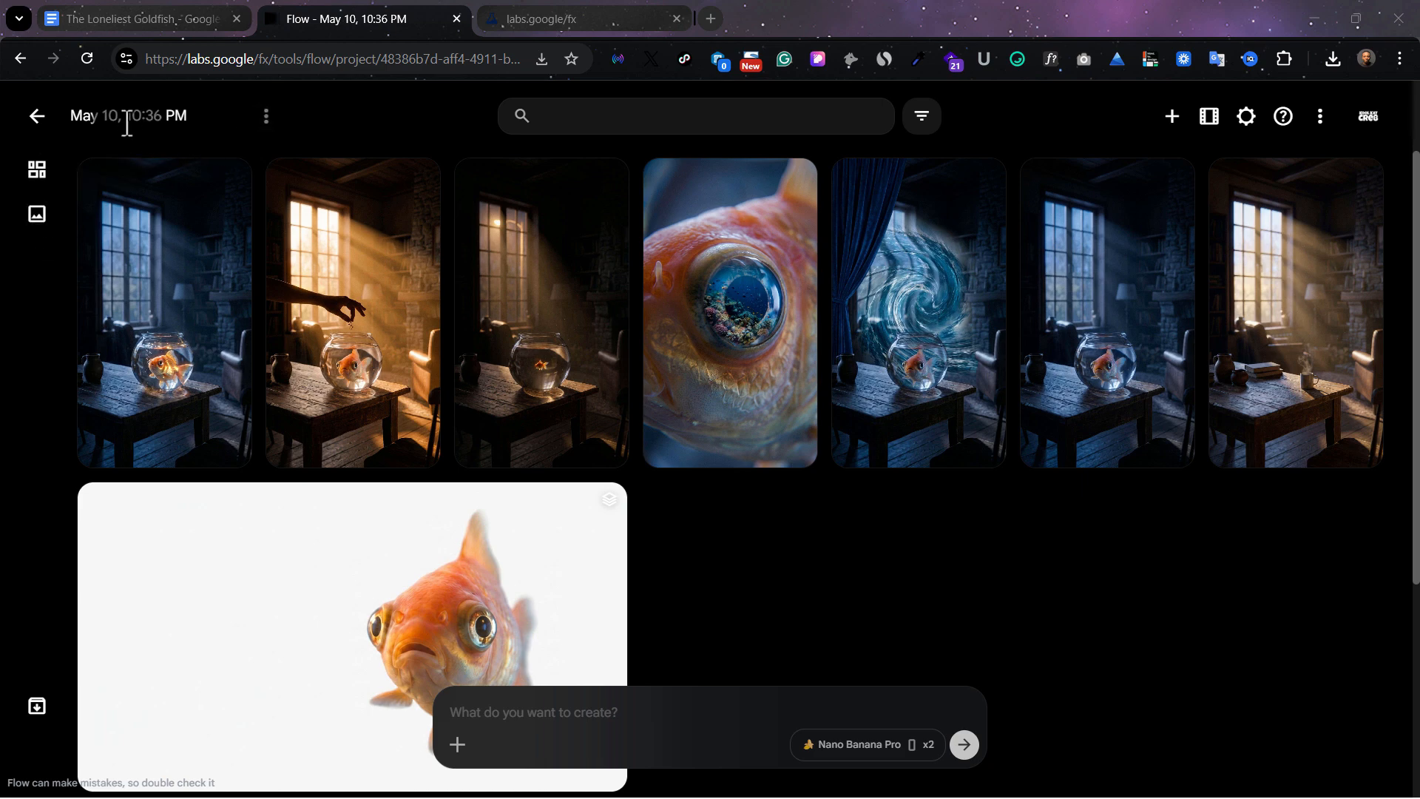
# Upload the single-goldfish bowl image to the prompt and set the generation type to Video with Ingredients
pyautogui.click(457, 744)
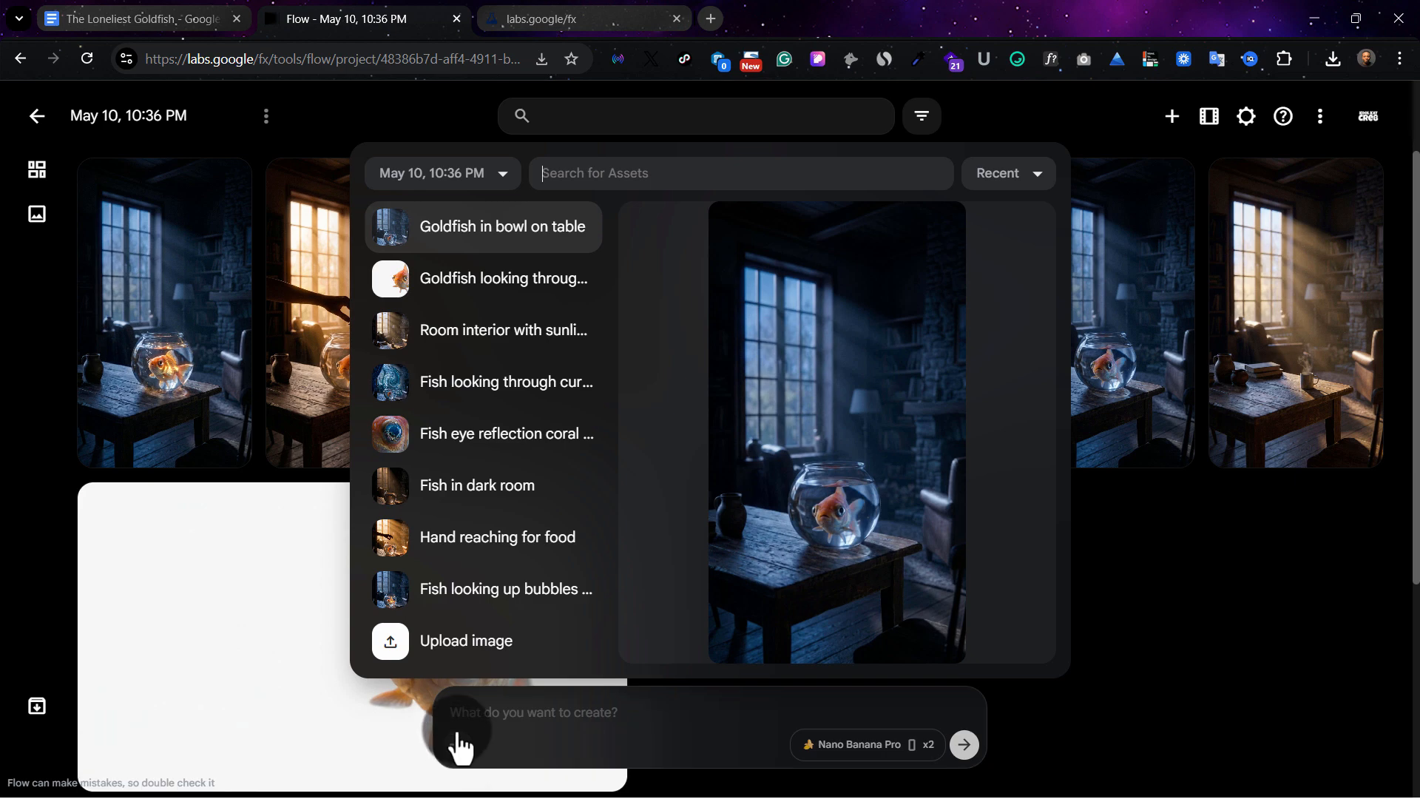
pyautogui.click(481, 642)
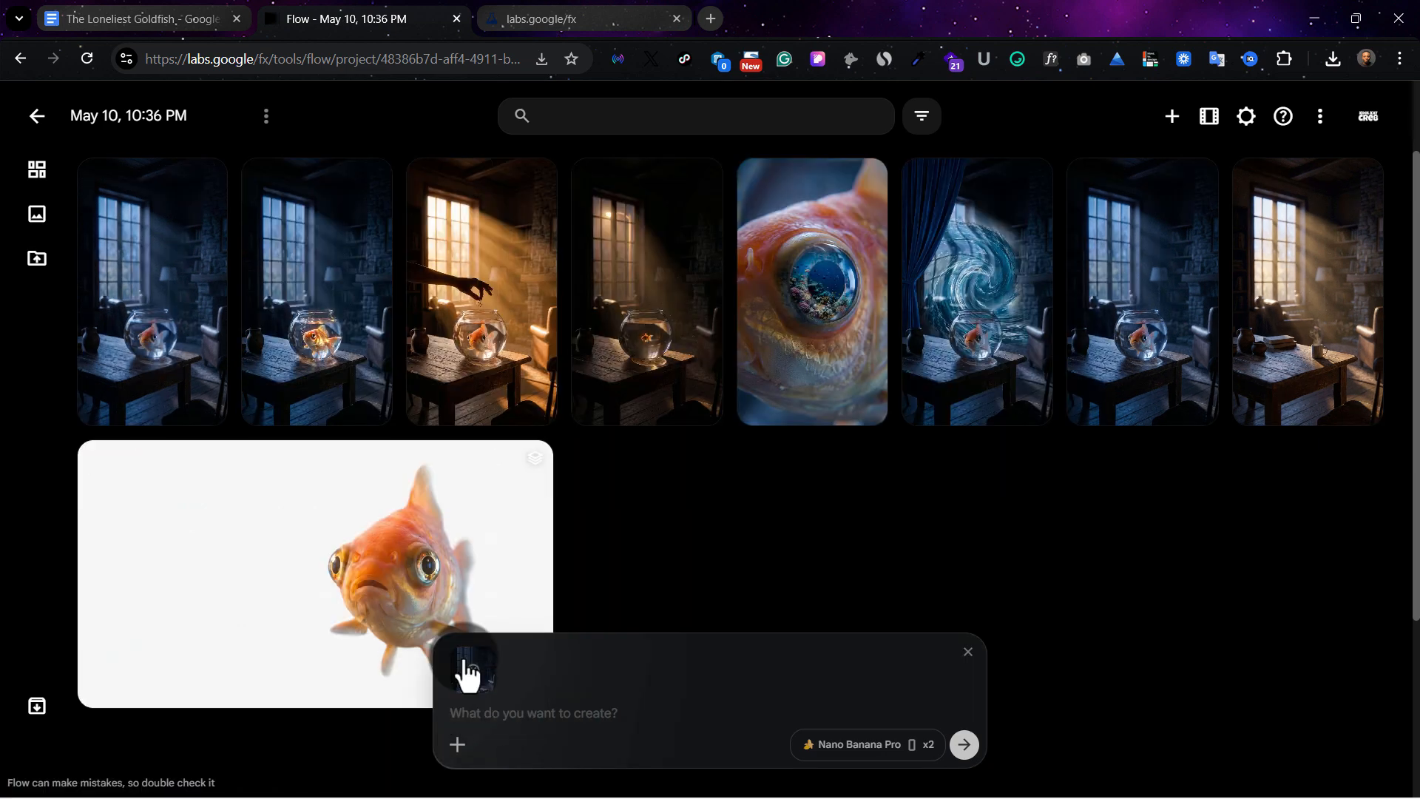
pyautogui.click(915, 748)
pyautogui.click(907, 537)
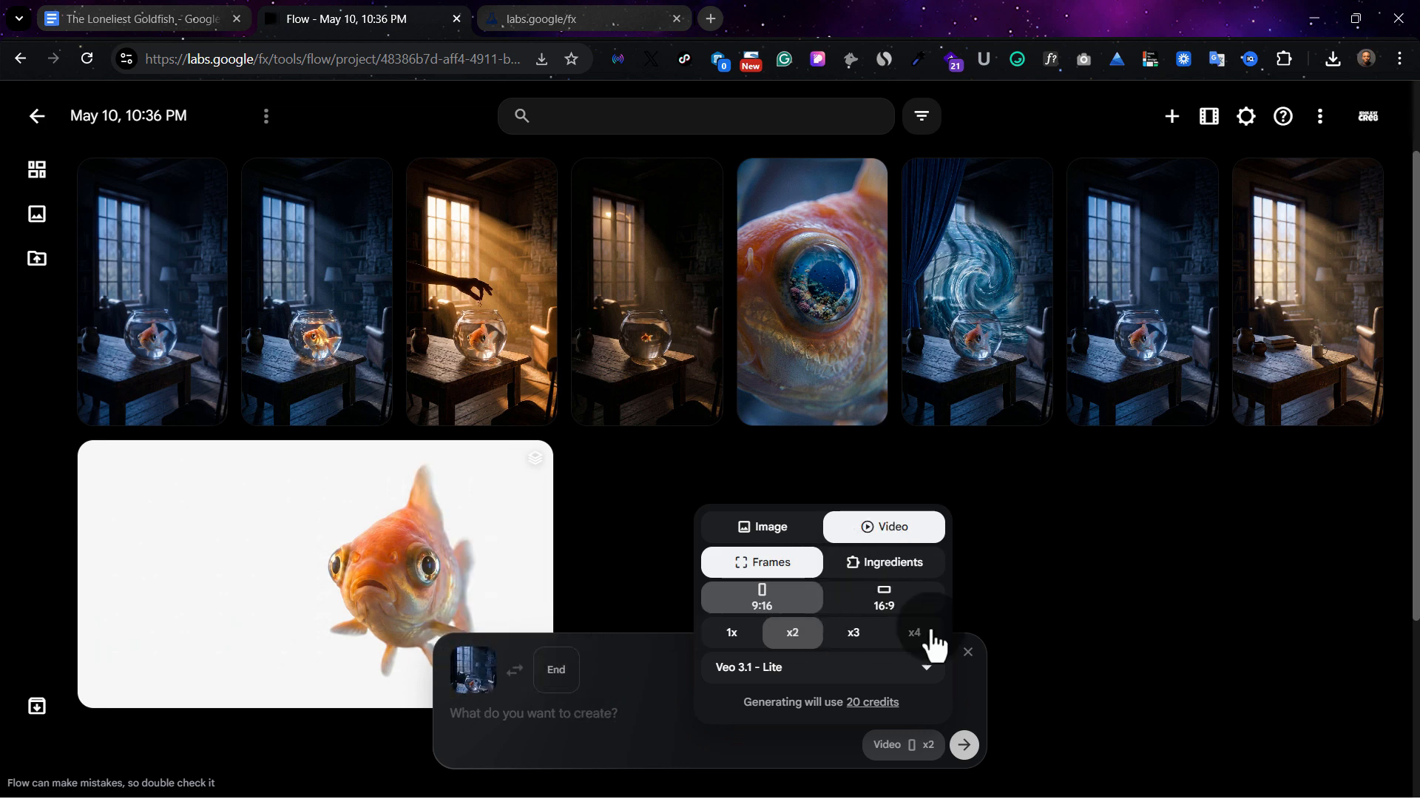
pyautogui.click(915, 572)
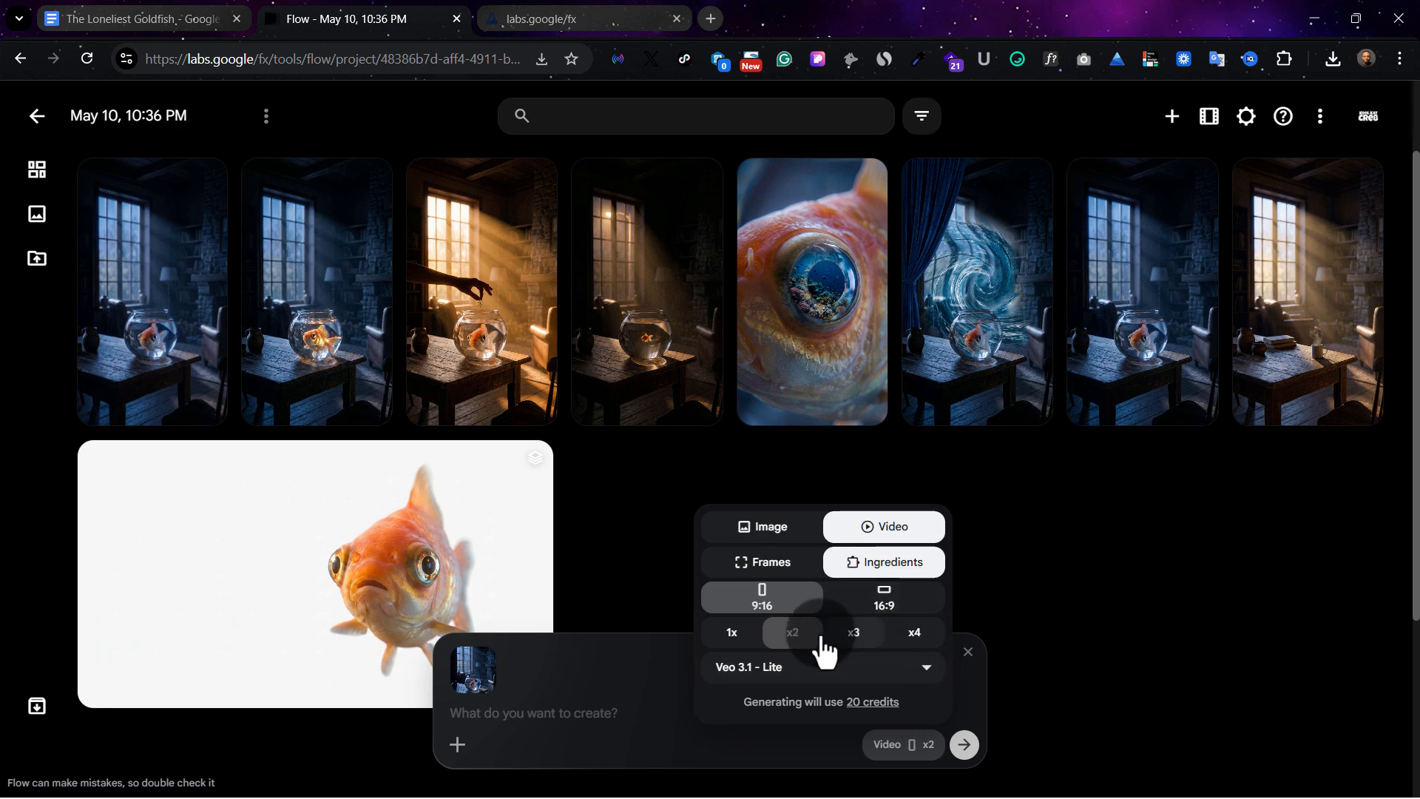
# Switch the video model to Veo 3.1 - Fast to compare its credit cost, and set it back to Veo 3.1 - Lite
pyautogui.click(838, 671)
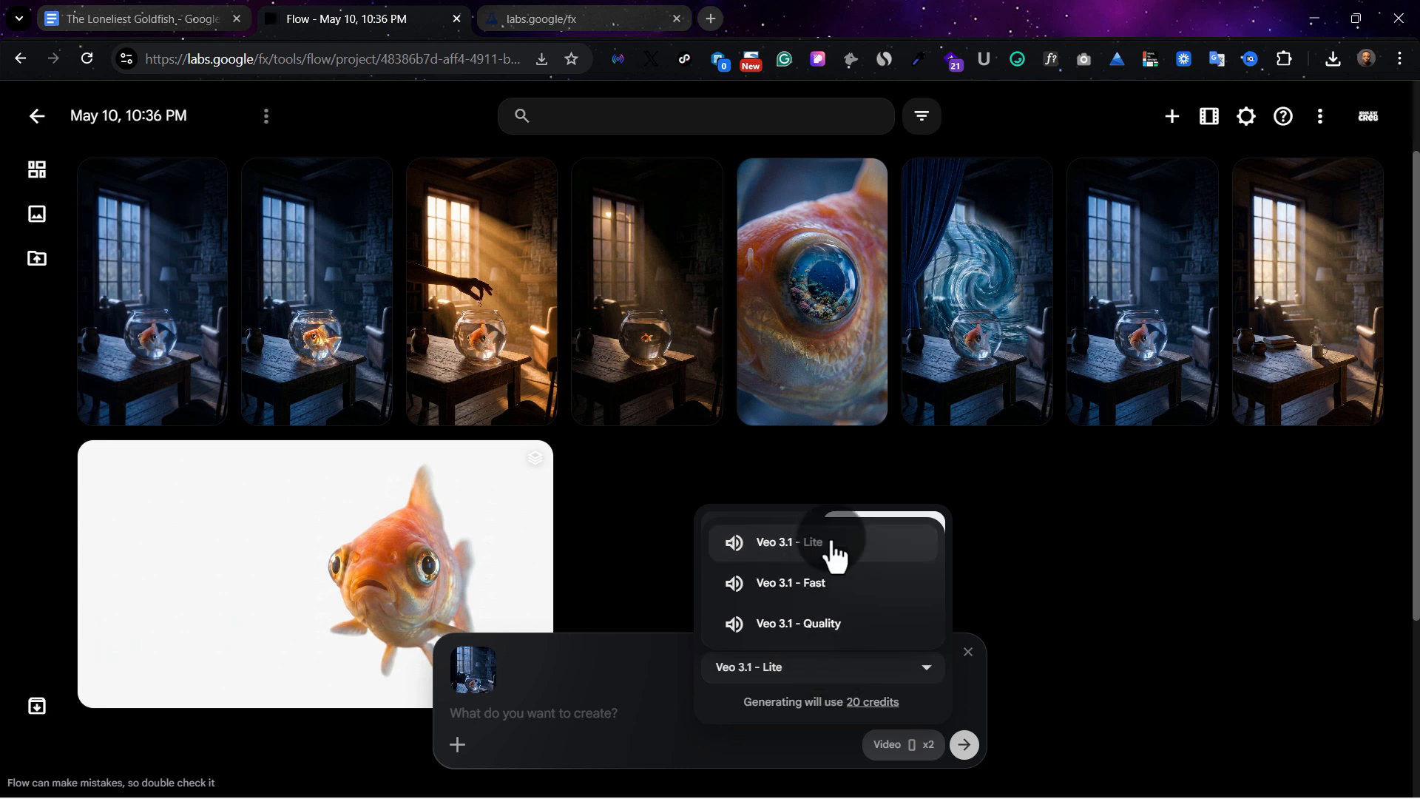
pyautogui.click(857, 588)
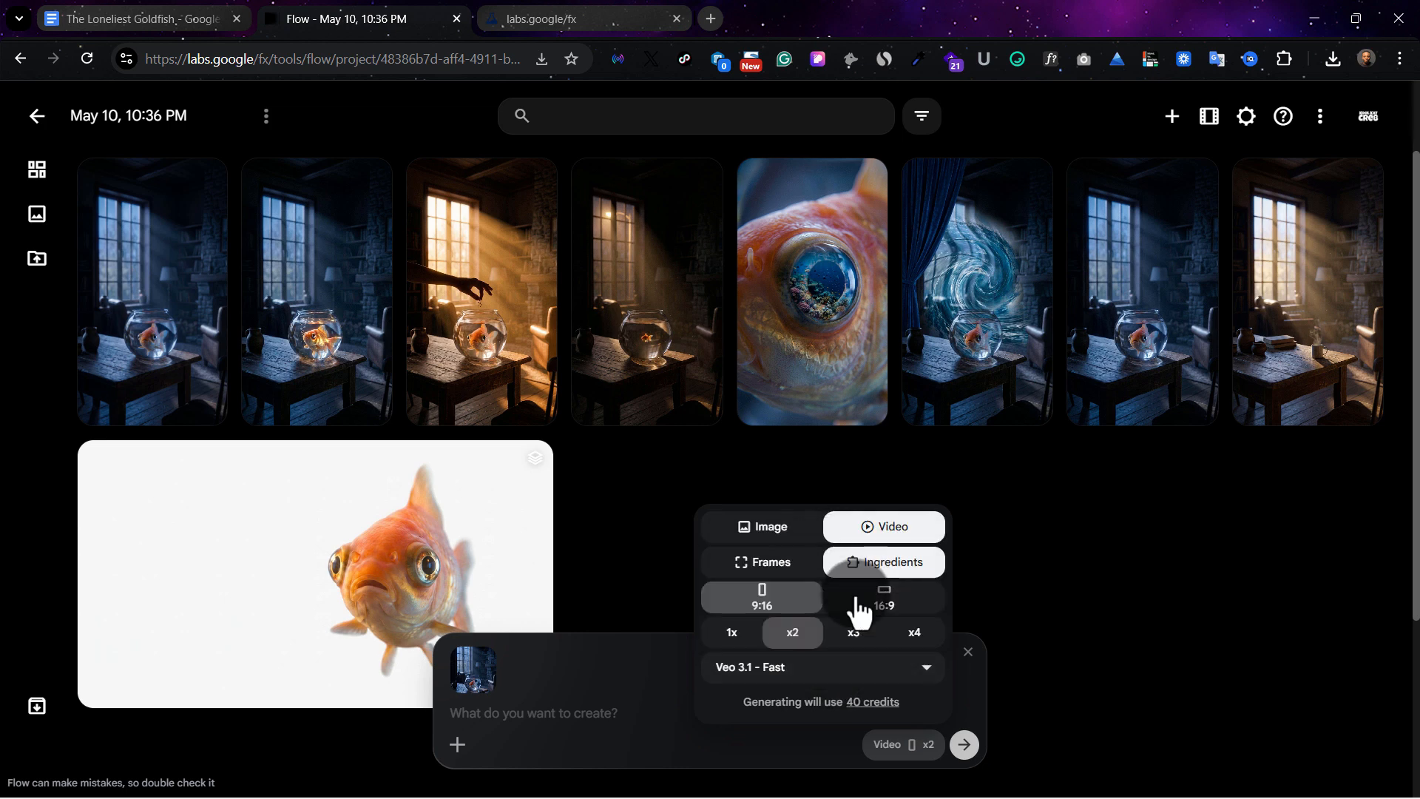
pyautogui.click(814, 666)
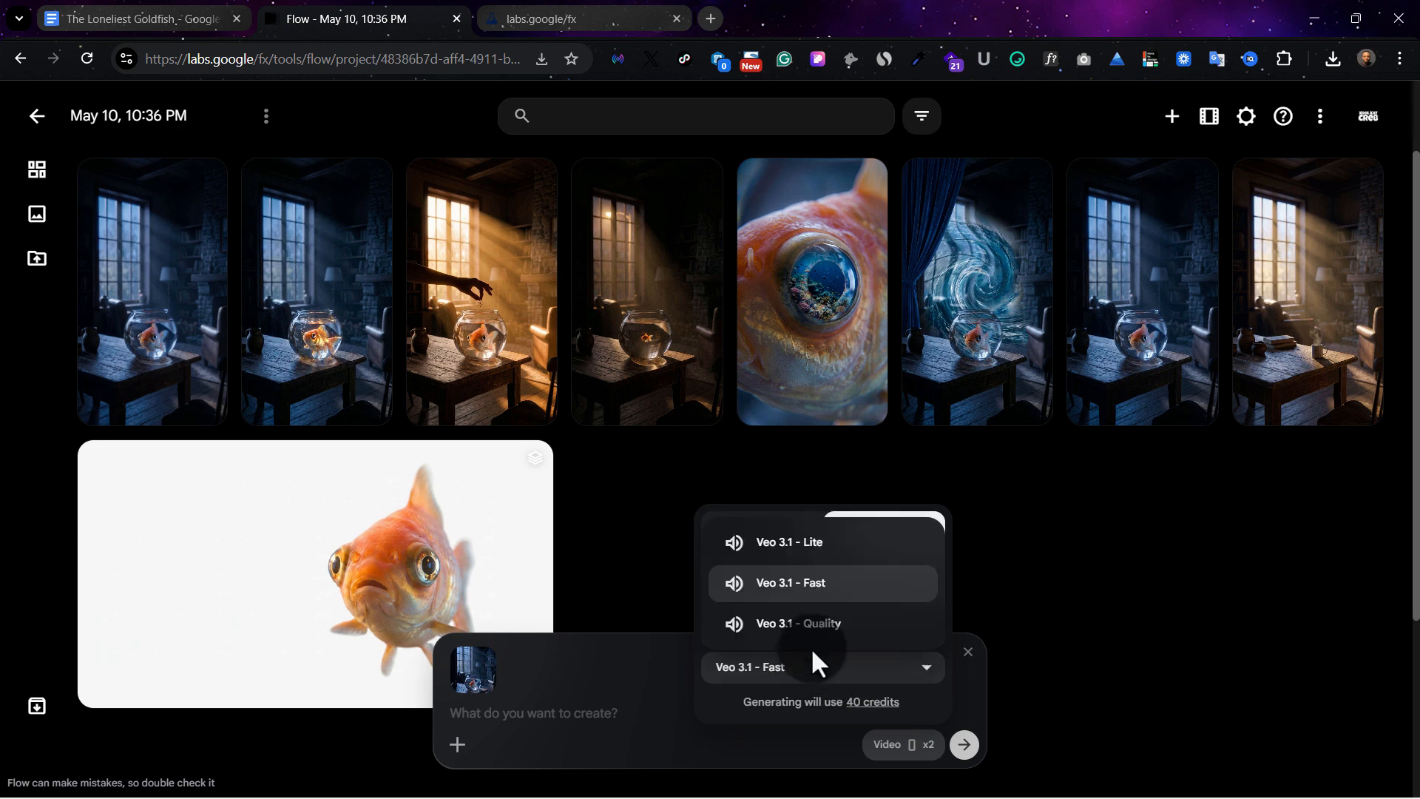
pyautogui.click(864, 551)
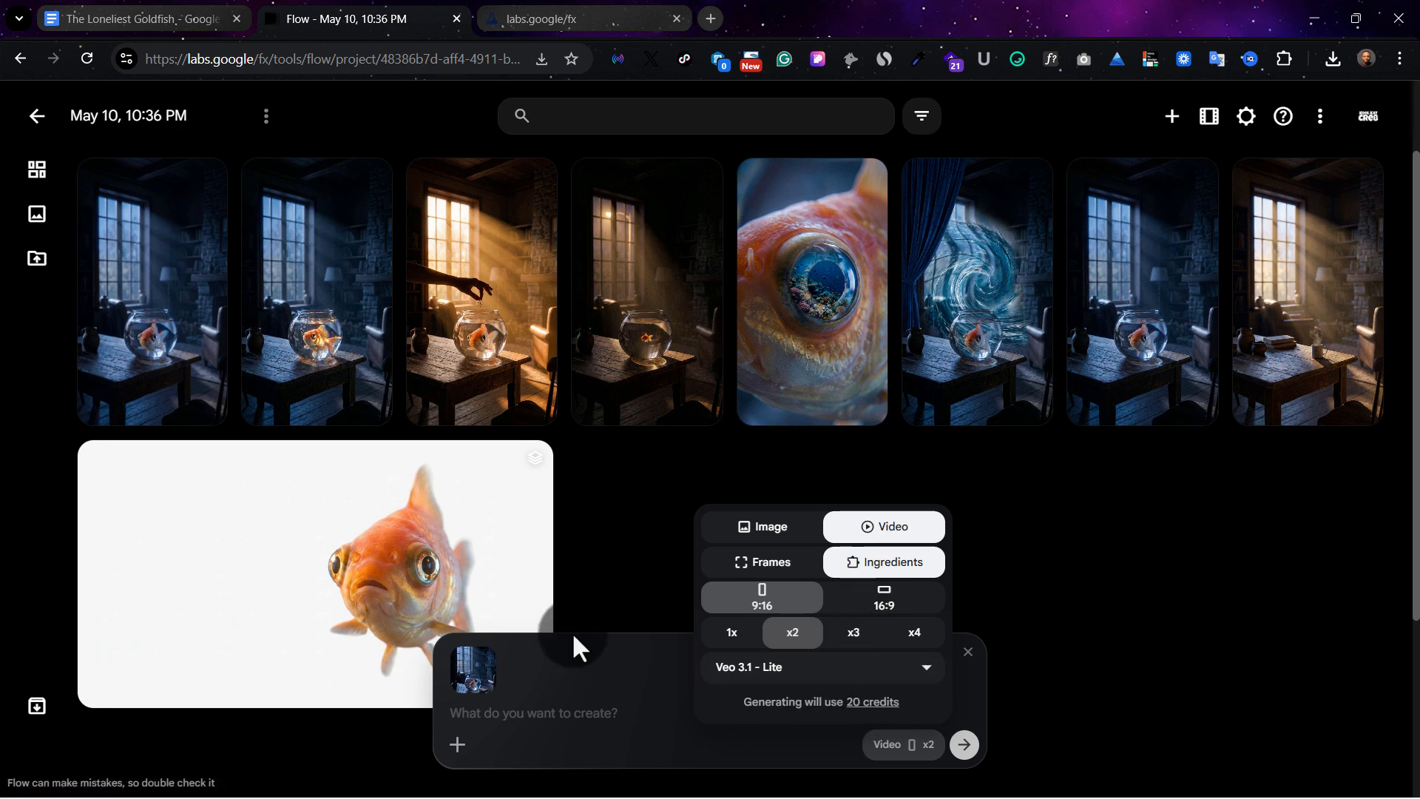
# Generate two 9:16 videos from the attached single-goldfish bowl image with the prompt "Fish swimming"
pyautogui.click(556, 713)
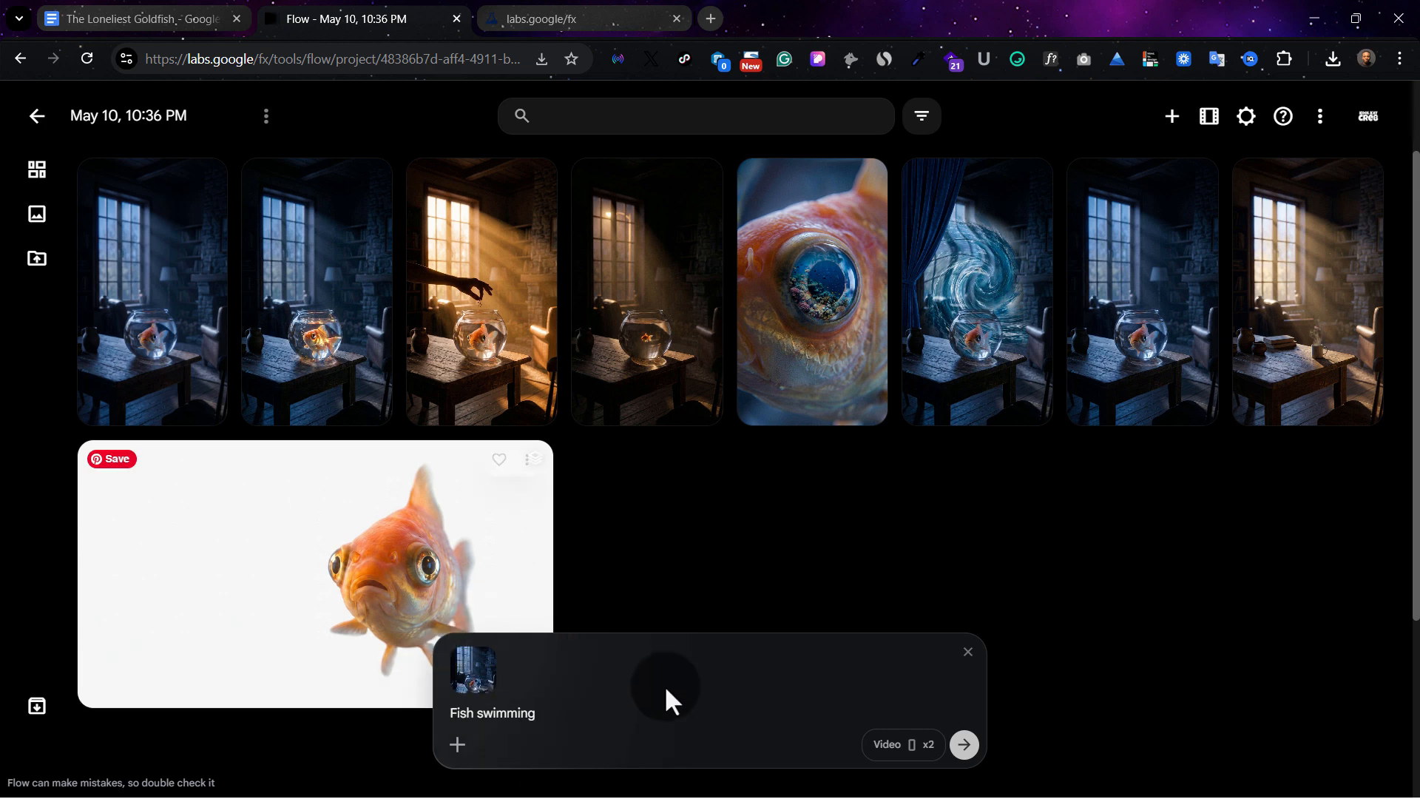
pyautogui.click(964, 744)
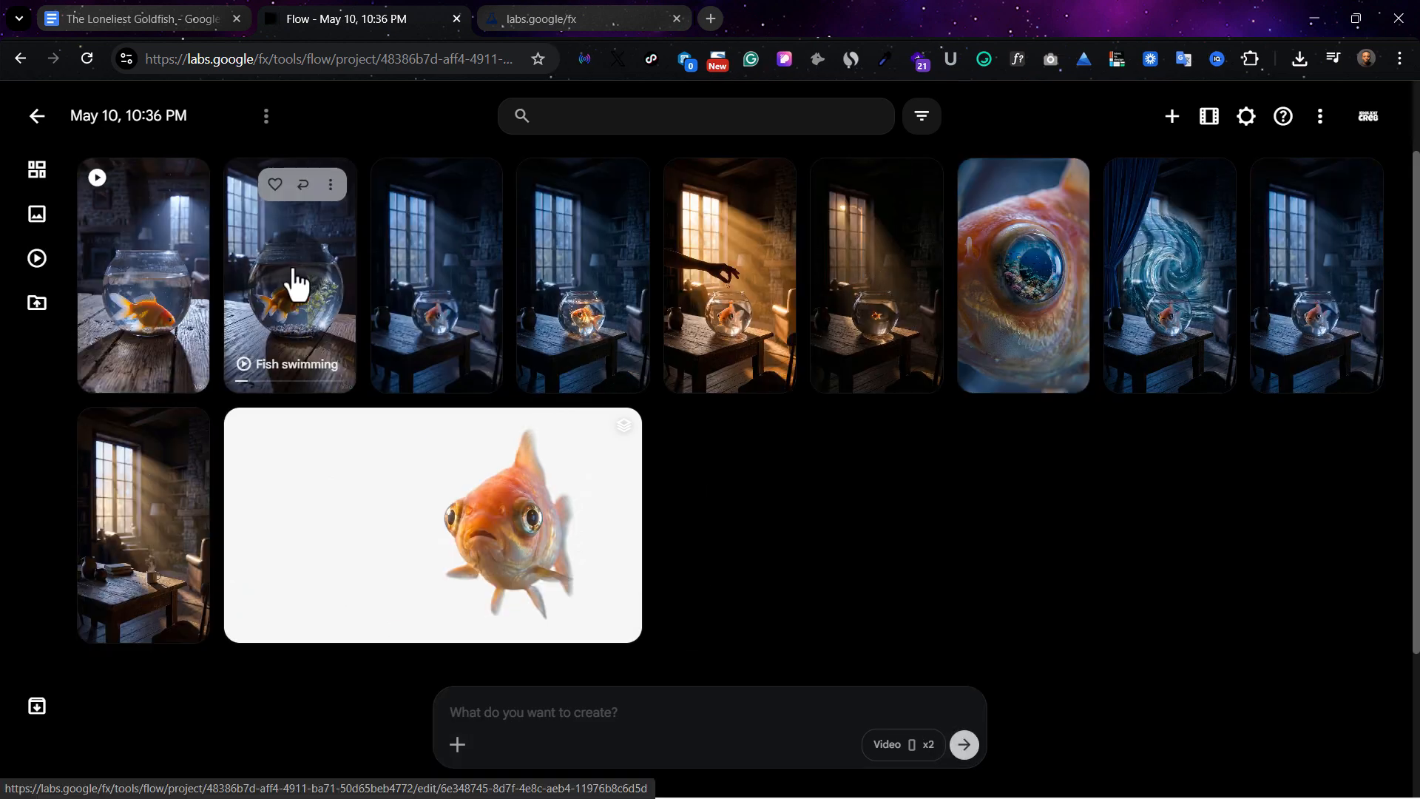
# Play the generated "Fish swimming" video that has a plant in the bowl, and return to the project
pyautogui.click(256, 281)
pyautogui.click(673, 406)
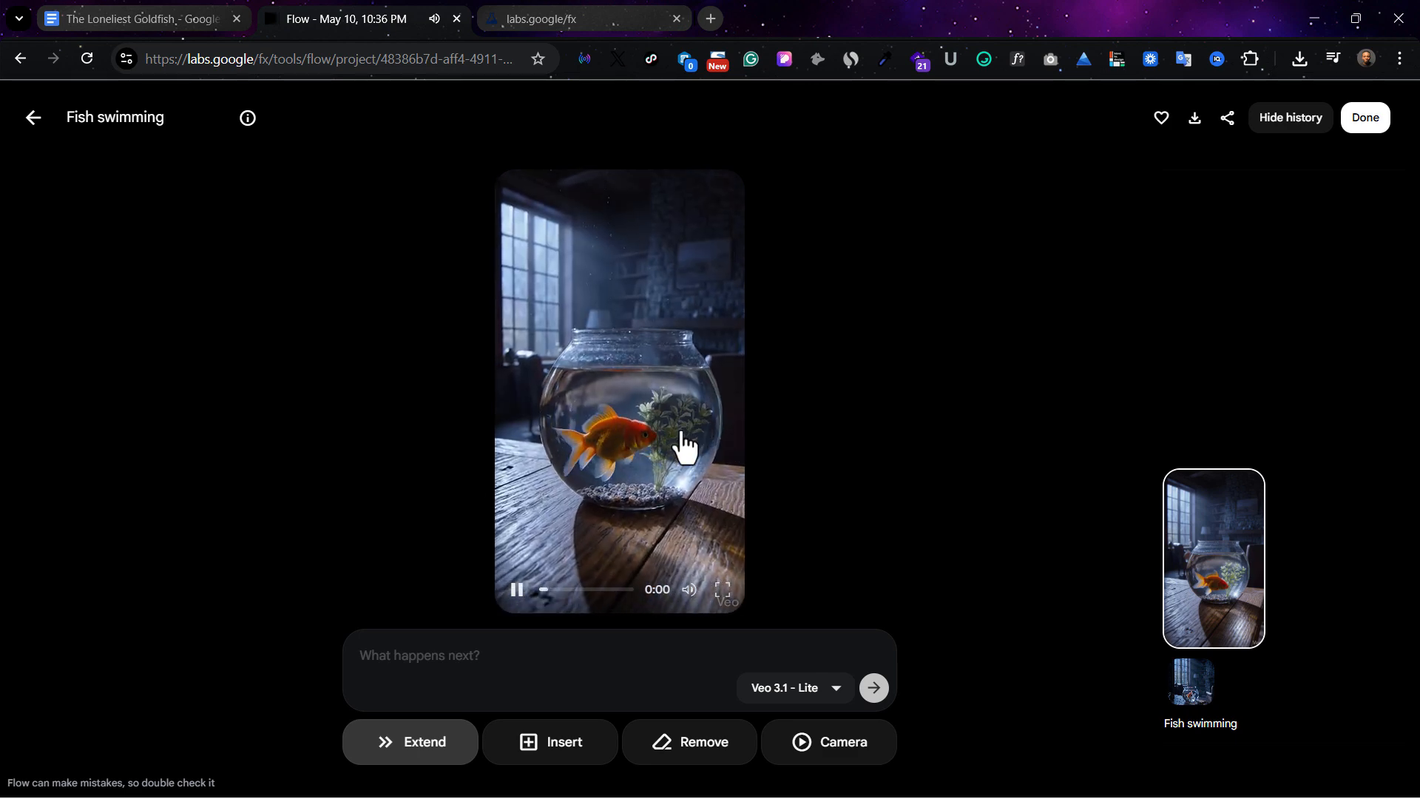
pyautogui.moveTo(656, 326)
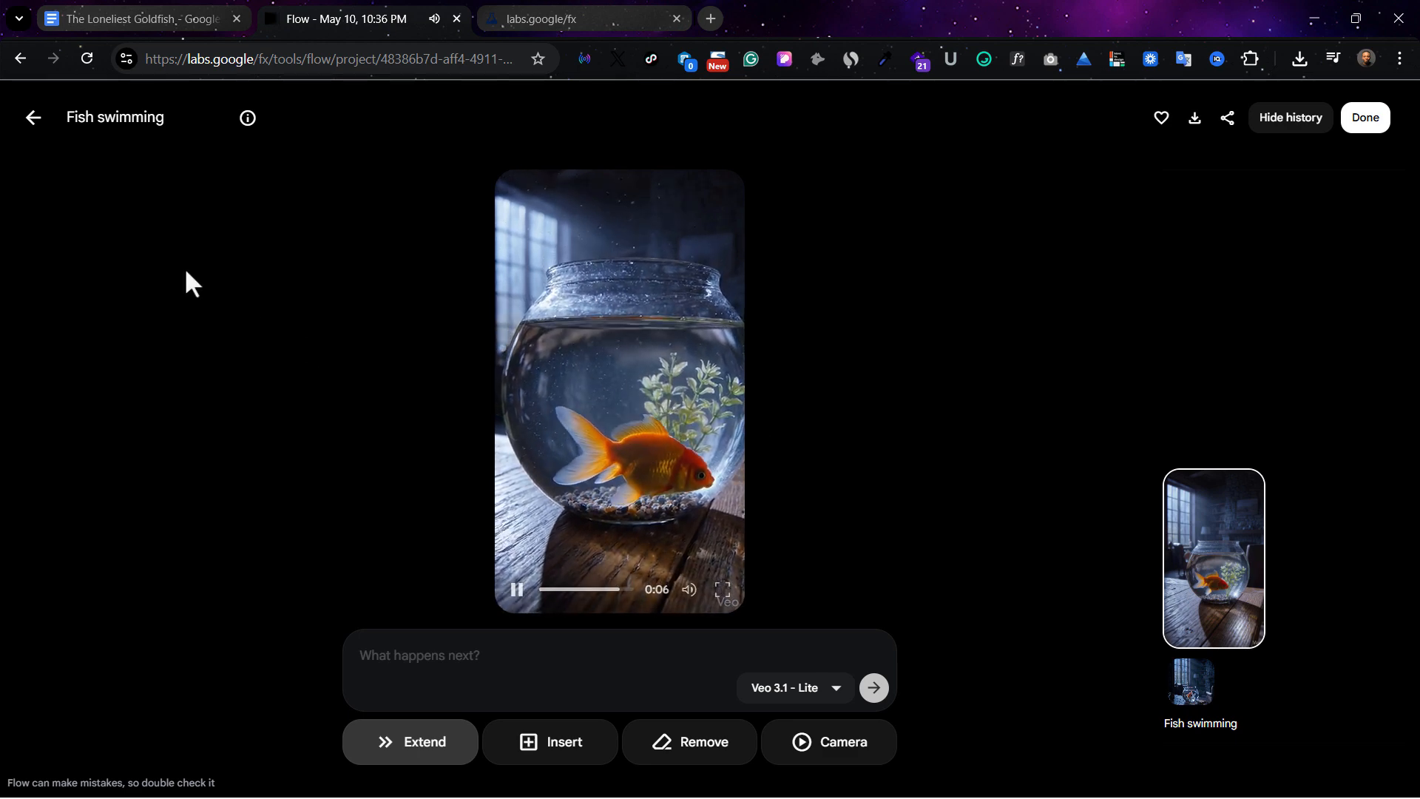
pyautogui.click(36, 120)
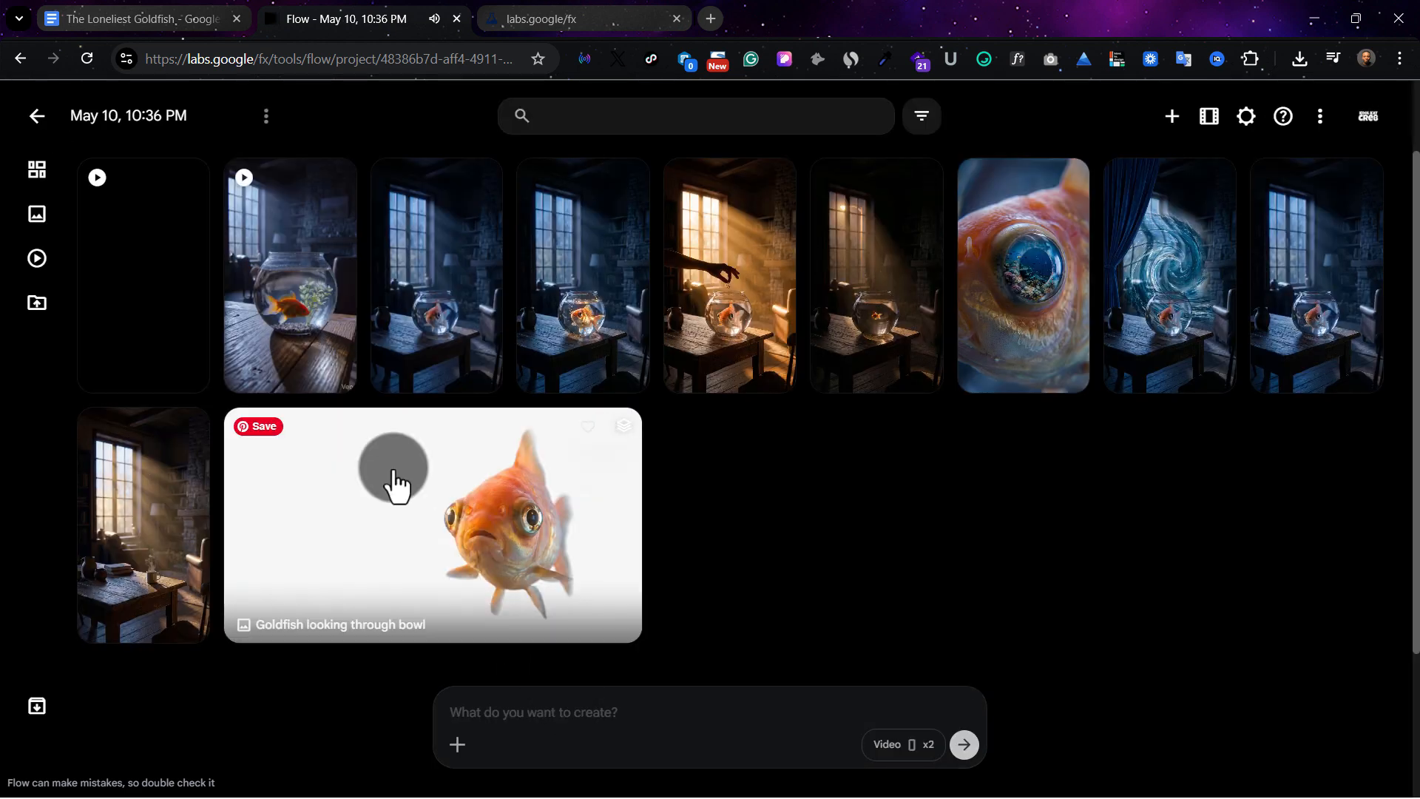
# Attach the single-goldfish close-up image again and generate videos with the prompt "fish swimming dont alter any design"
pyautogui.click(454, 754)
pyautogui.click(575, 543)
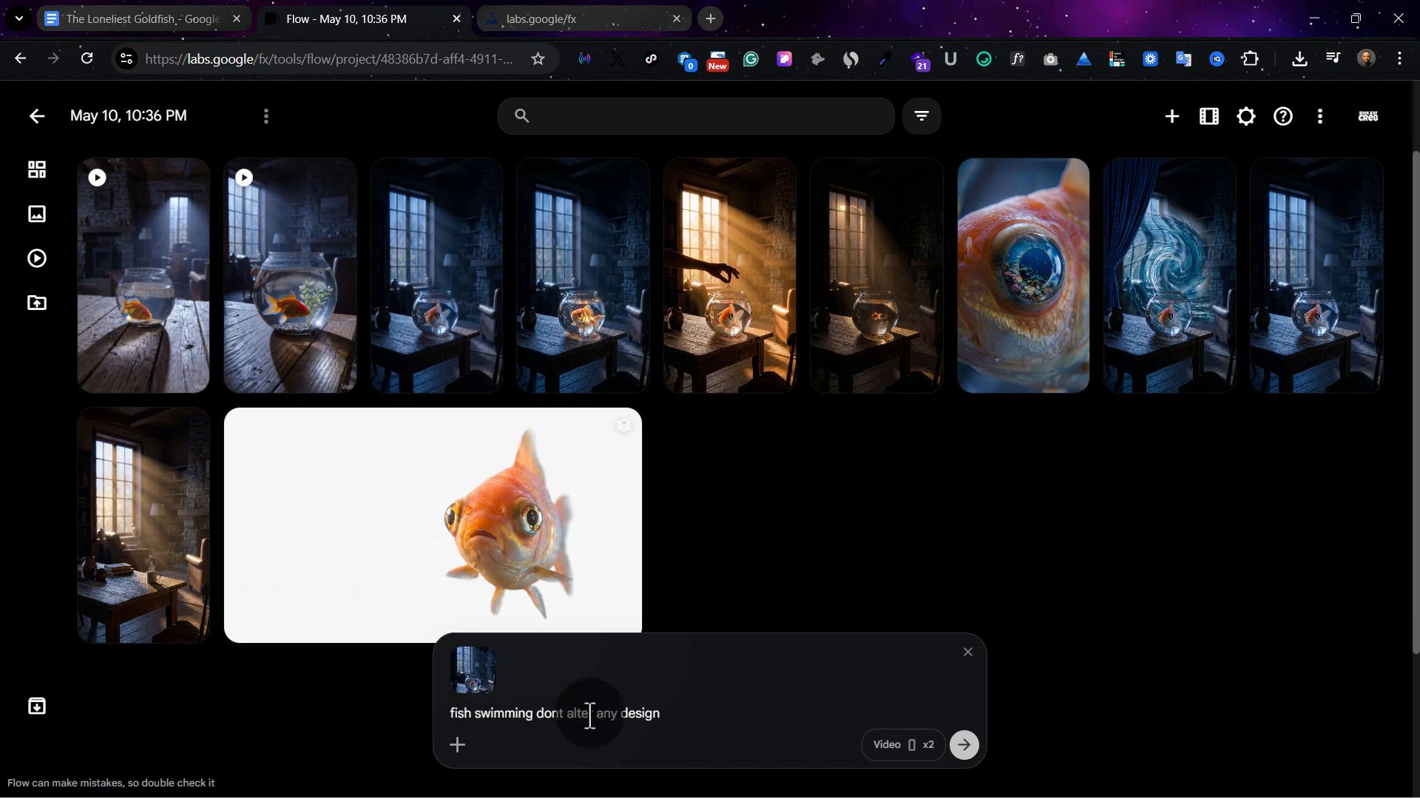
pyautogui.click(970, 753)
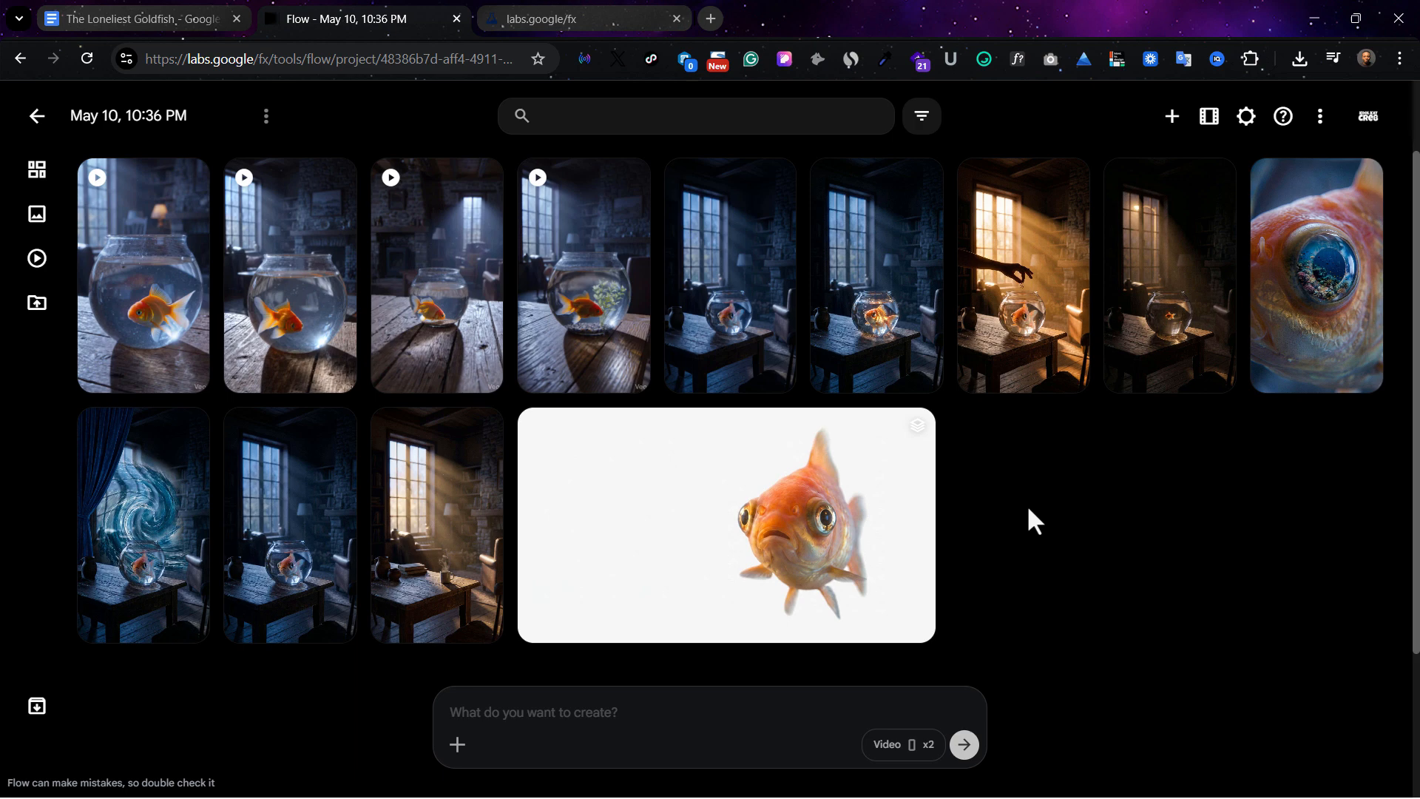
# Play the second of the newly generated "fish swimming dont alter any design" videos and return to the project
pyautogui.click(296, 291)
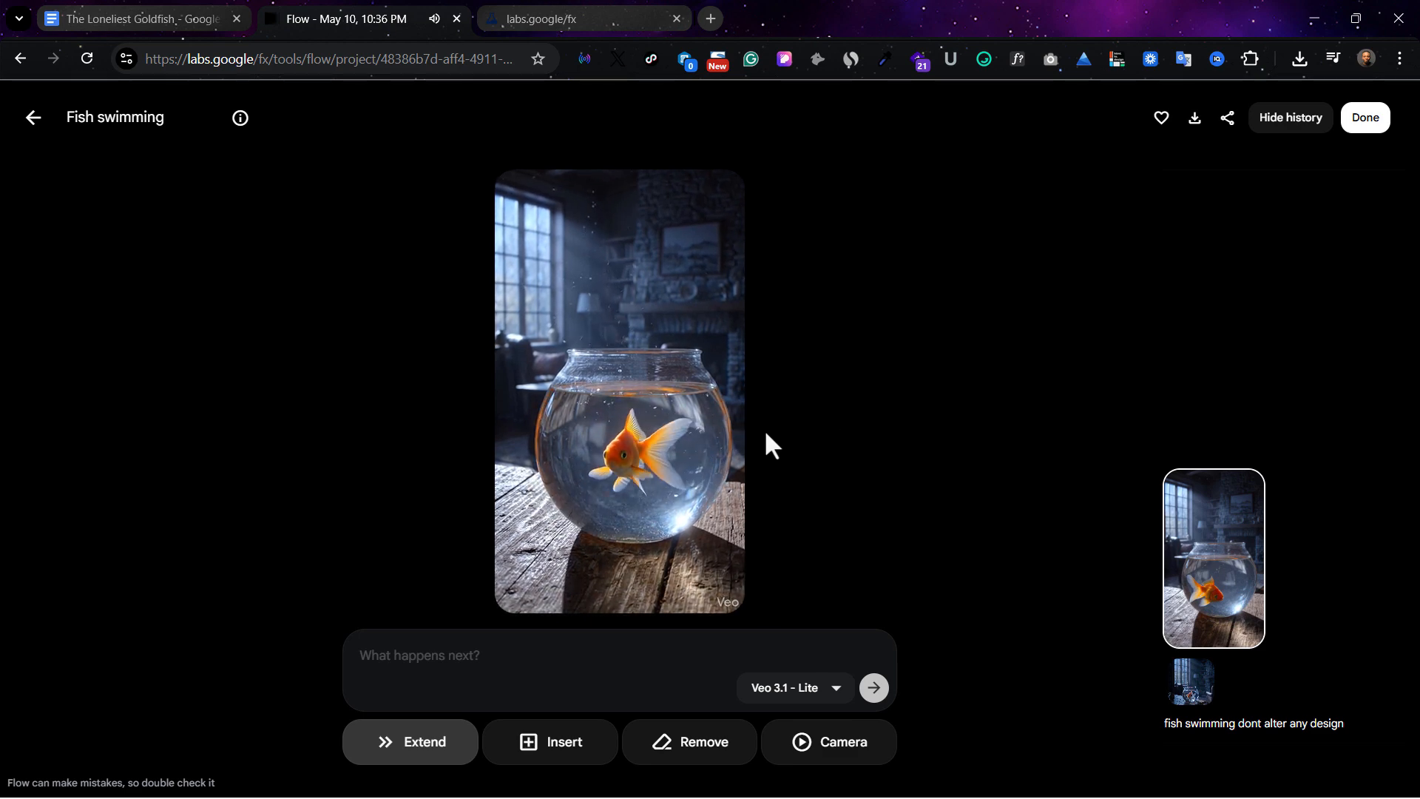
pyautogui.click(30, 122)
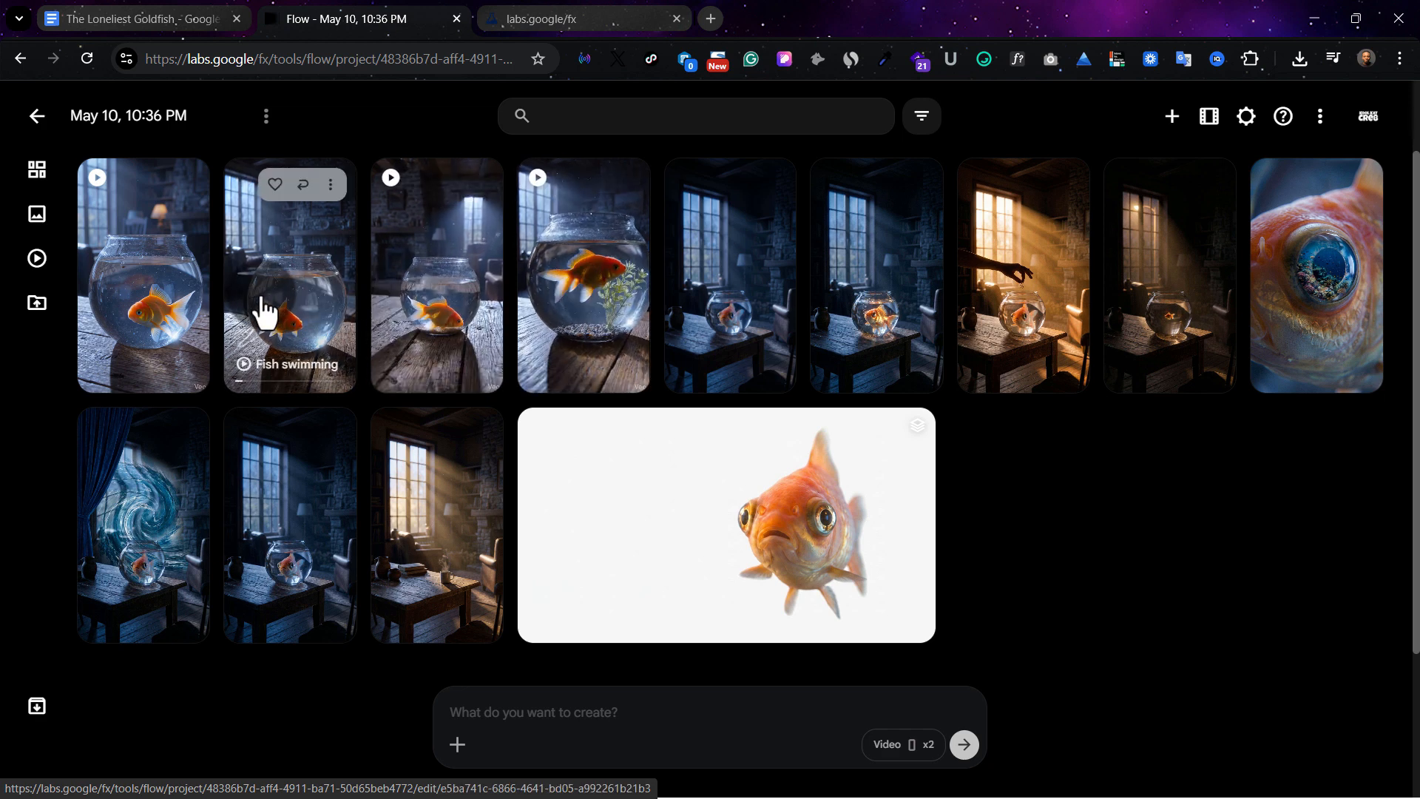
# Archive both videos from the first "Fish swimming" generation
pyautogui.click(625, 184)
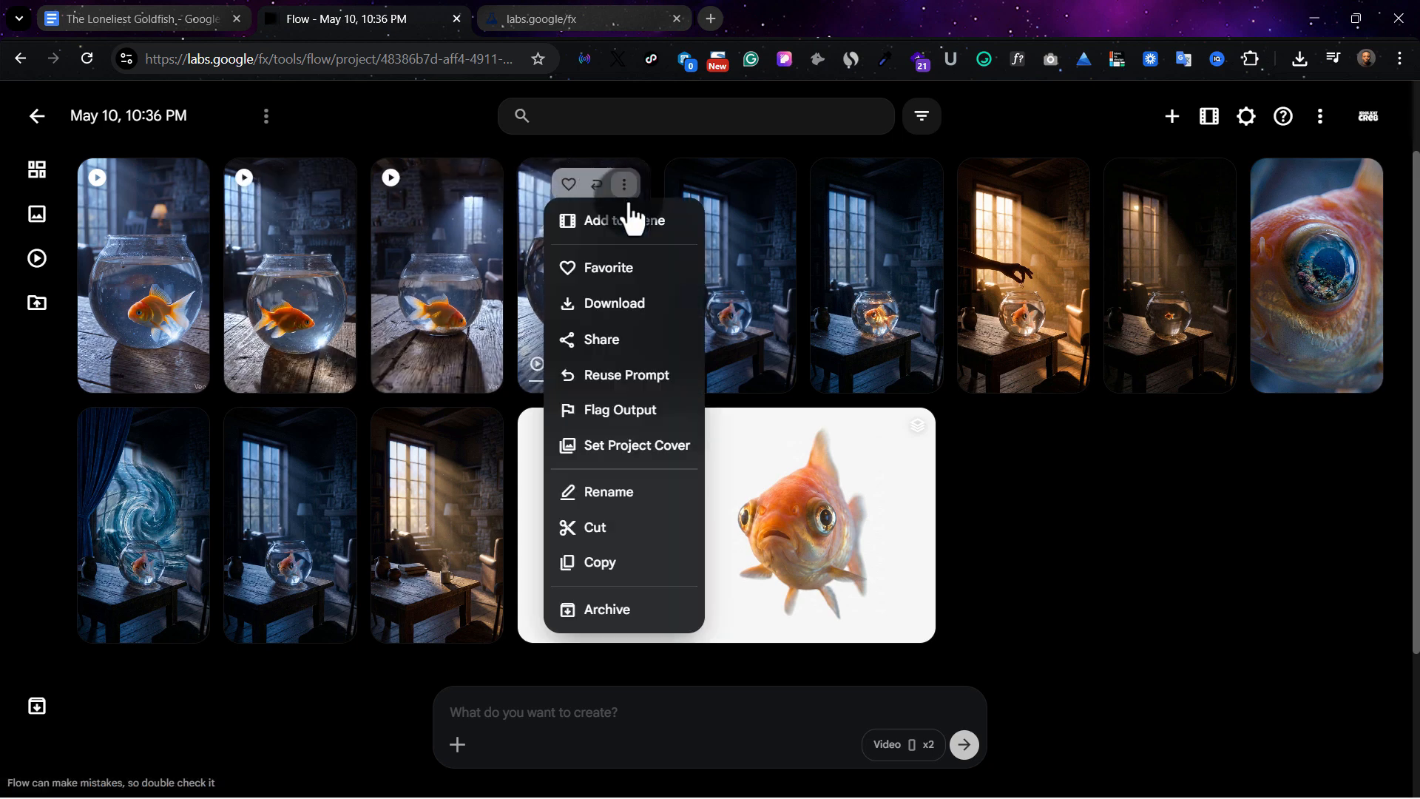
pyautogui.click(616, 611)
pyautogui.click(478, 184)
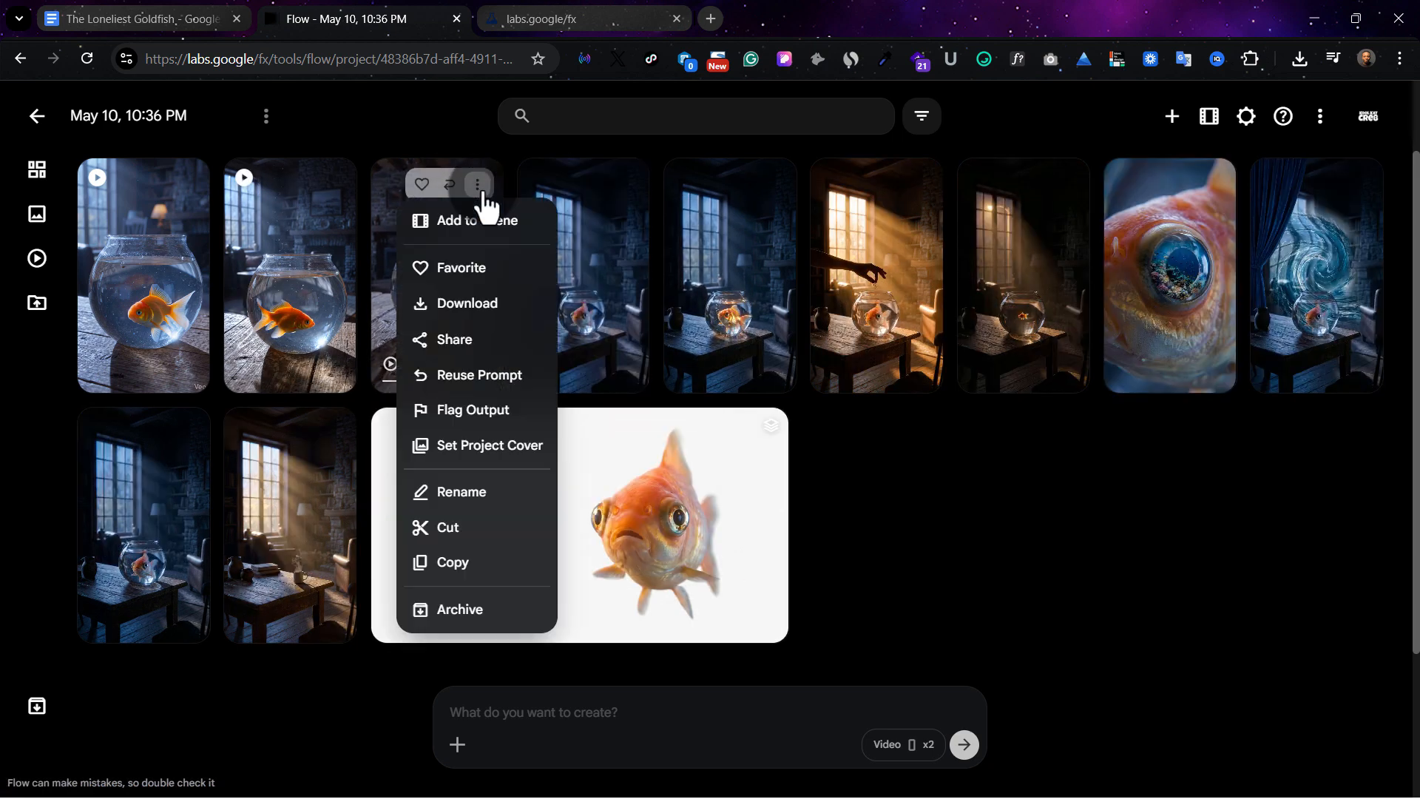
pyautogui.click(463, 610)
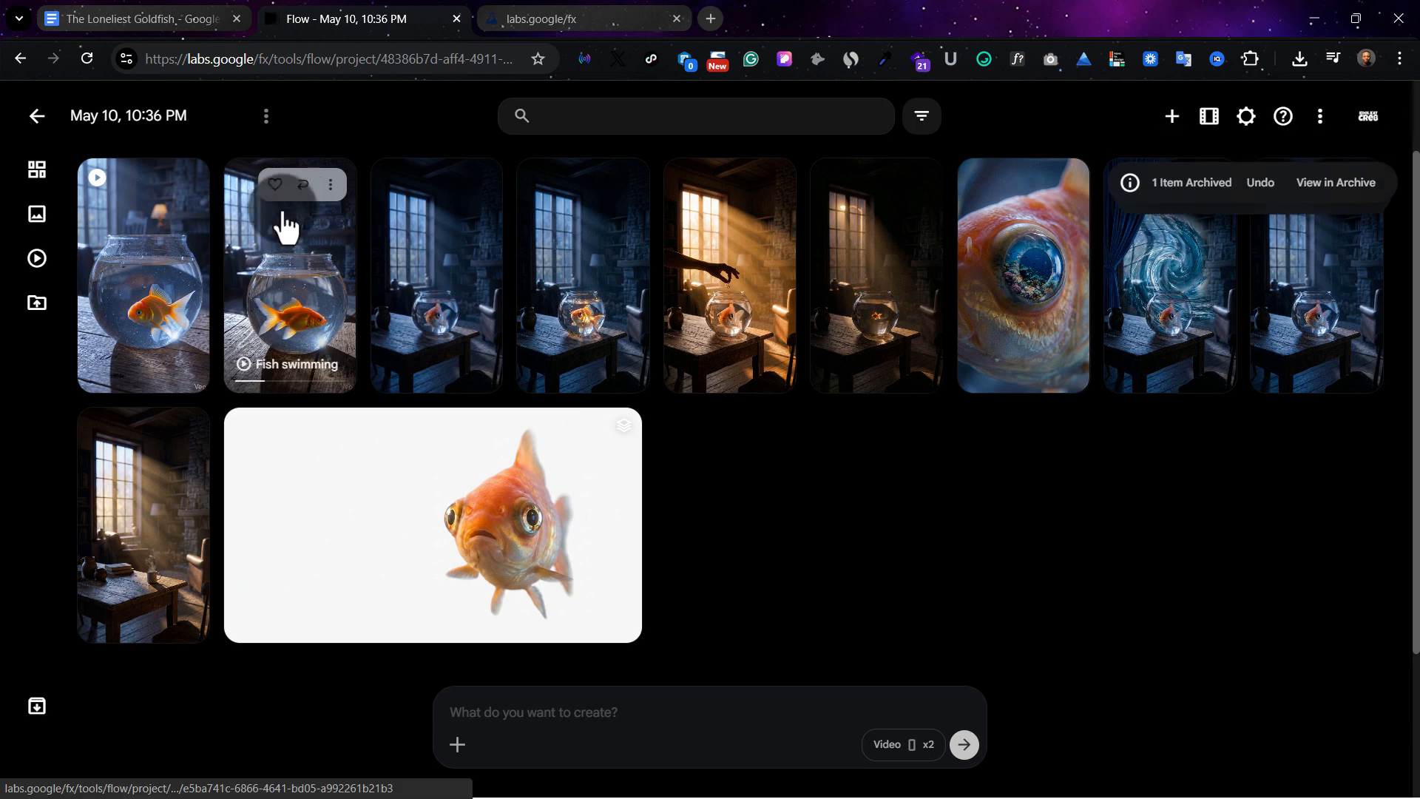
# Play the remaining new goldfish video with the lit lamp in the background, and archive it
pyautogui.click(180, 310)
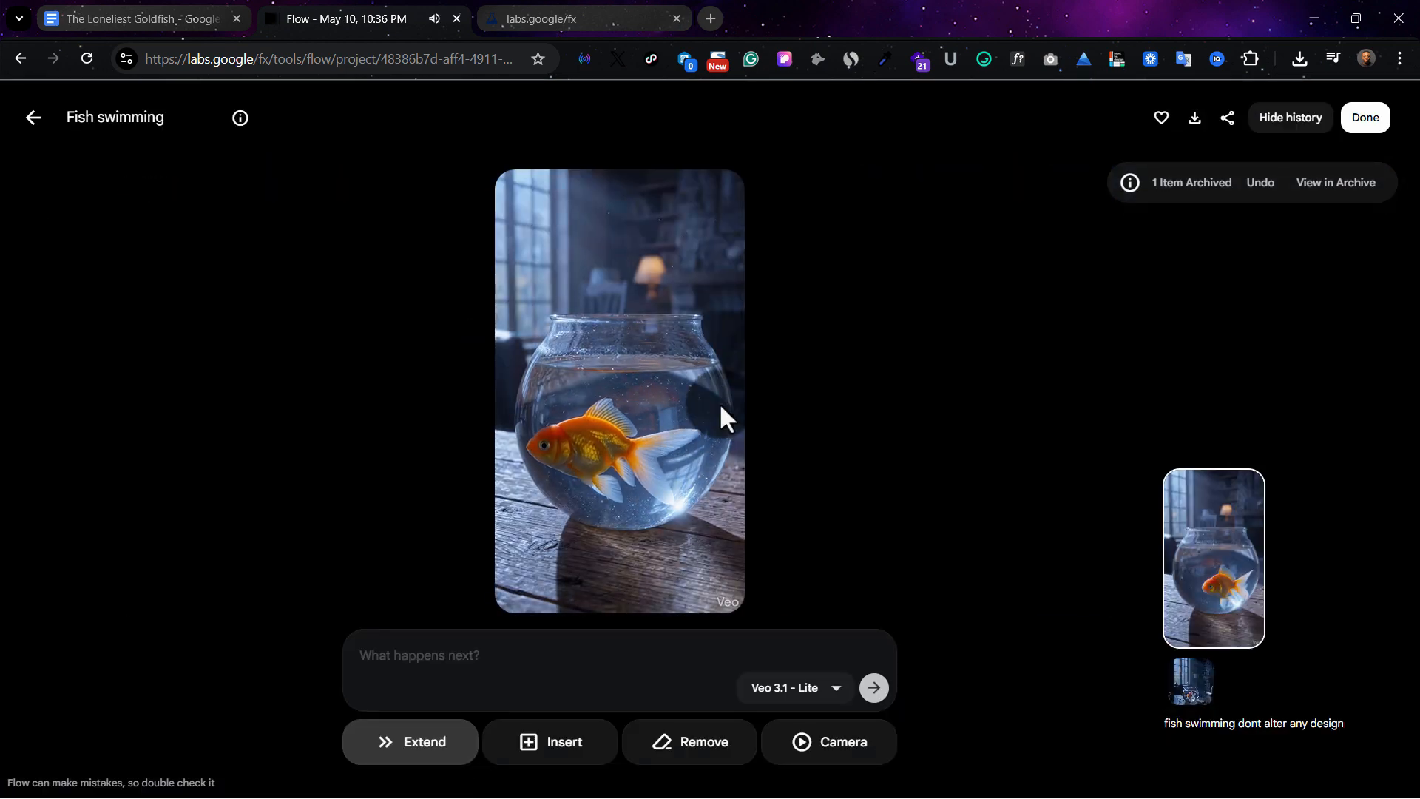
pyautogui.click(33, 117)
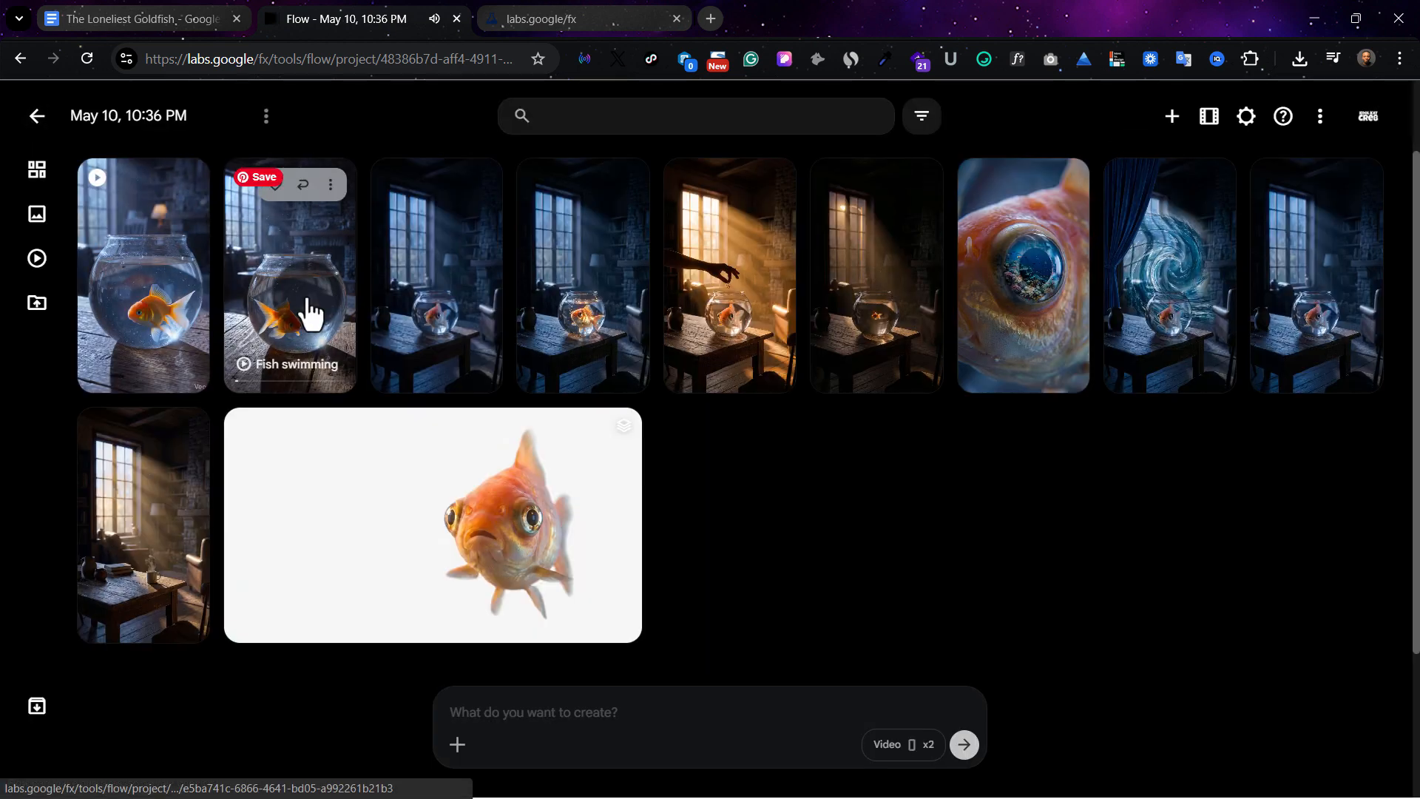
pyautogui.click(183, 184)
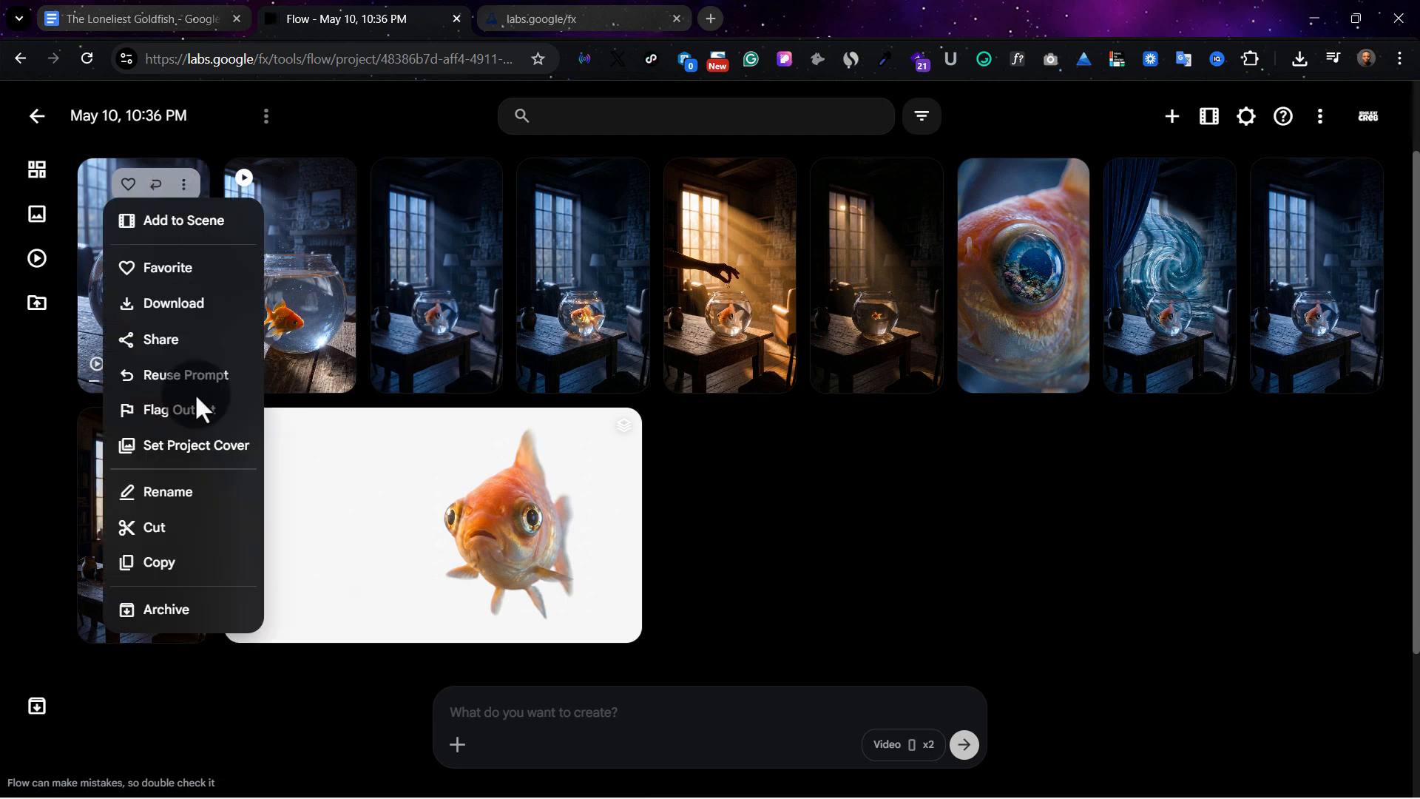
pyautogui.click(190, 609)
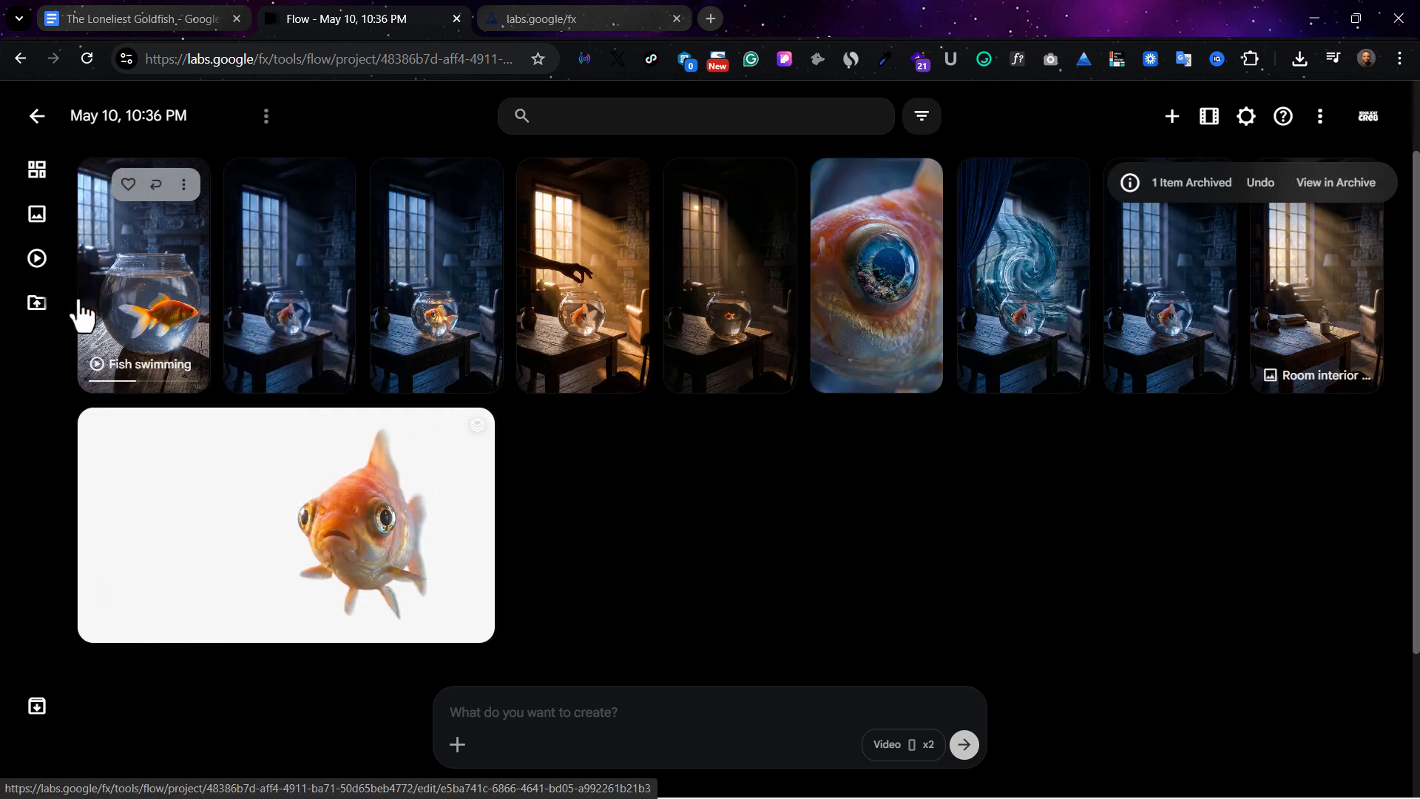
# Upload the image of the fish looking through the glass at the blue swirl and generate videos with the prompt "Animate , dont alter characters"
pyautogui.click(1043, 283)
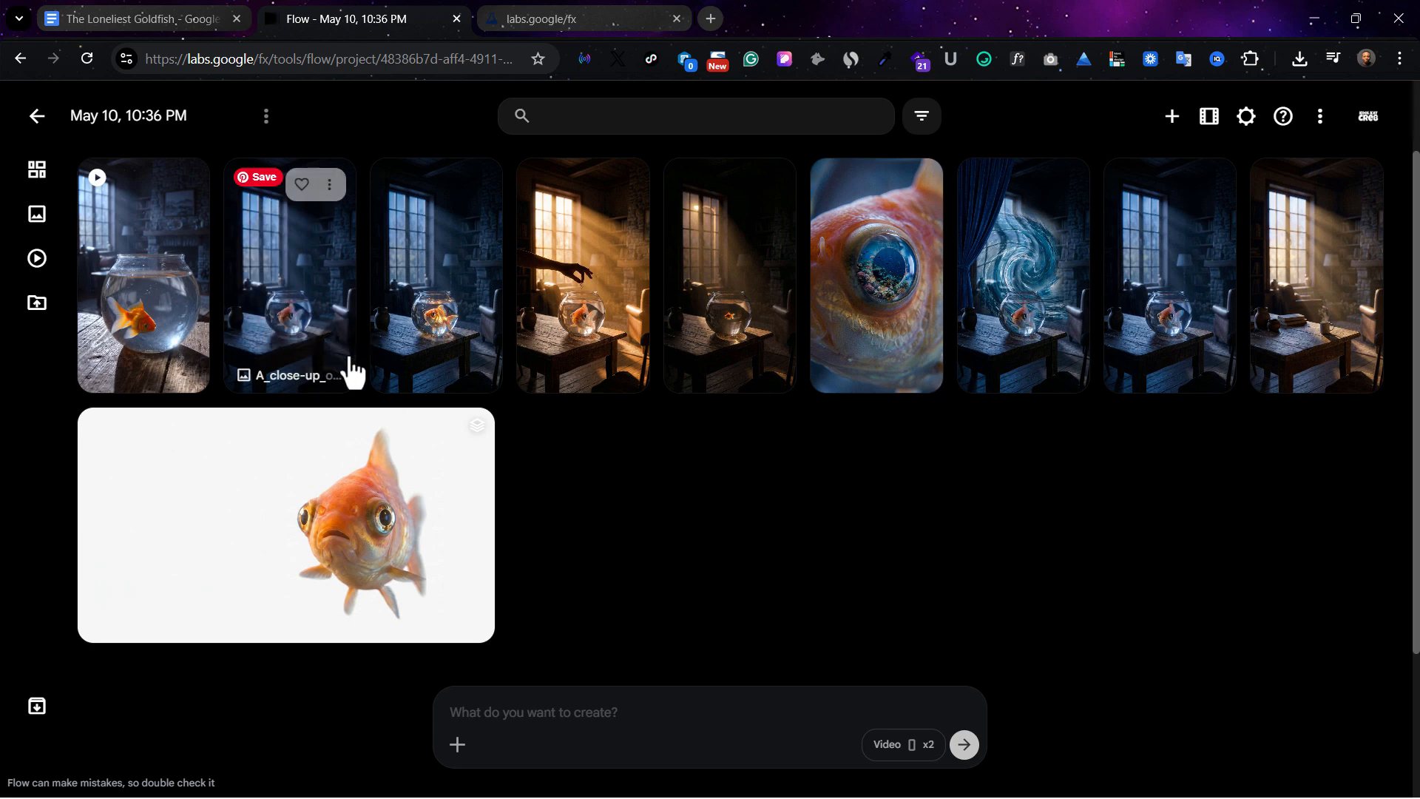
pyautogui.click(456, 748)
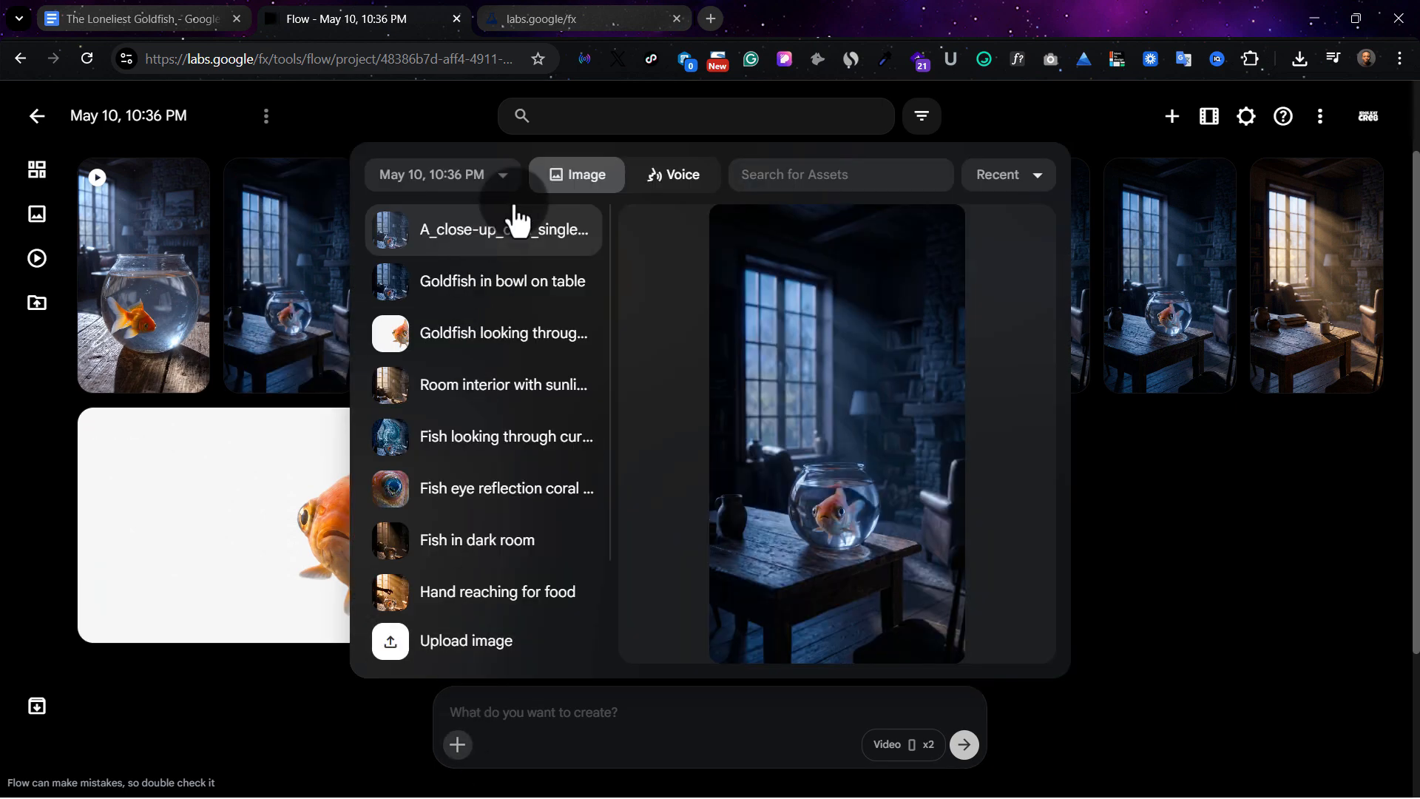
pyautogui.click(438, 642)
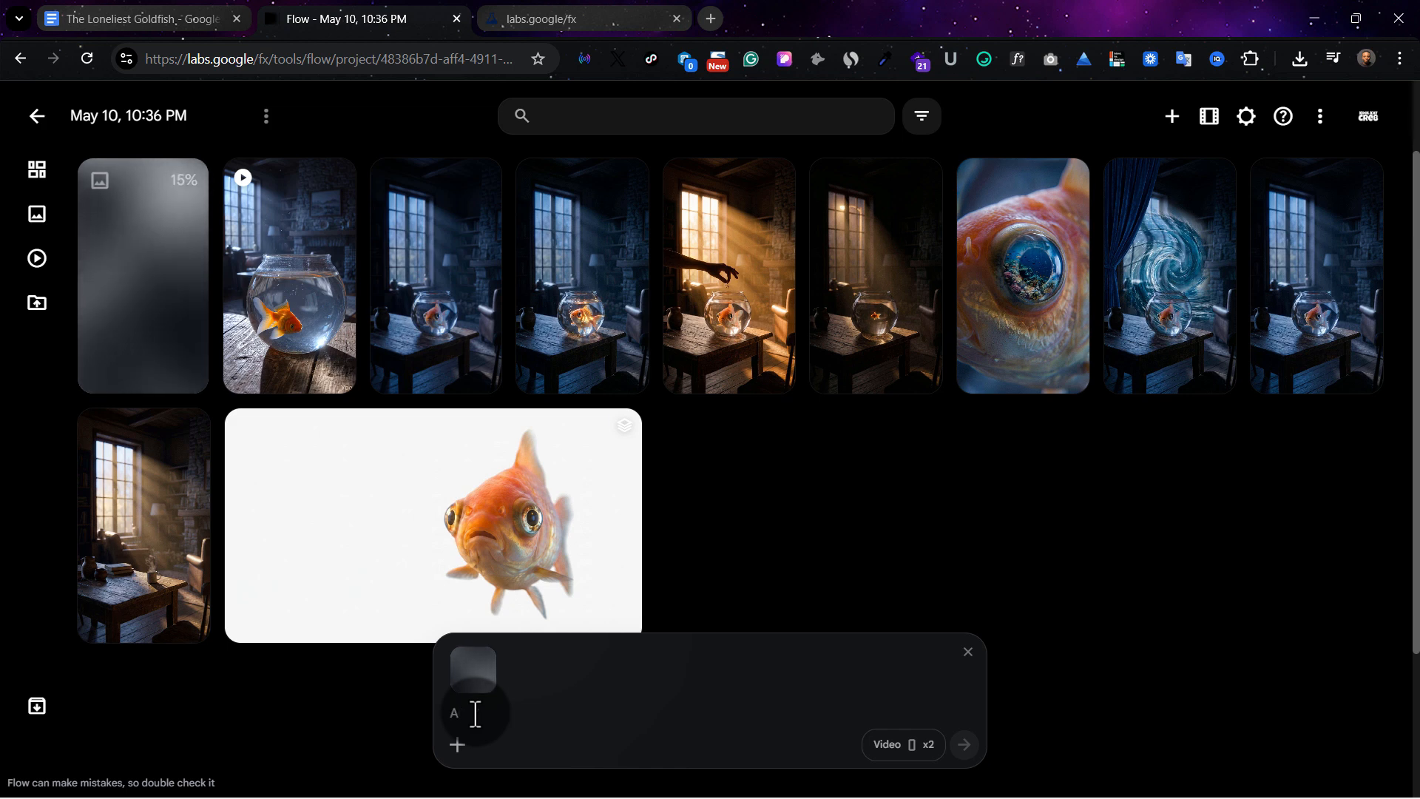
pyautogui.click(475, 715)
pyautogui.write('Animate , do')
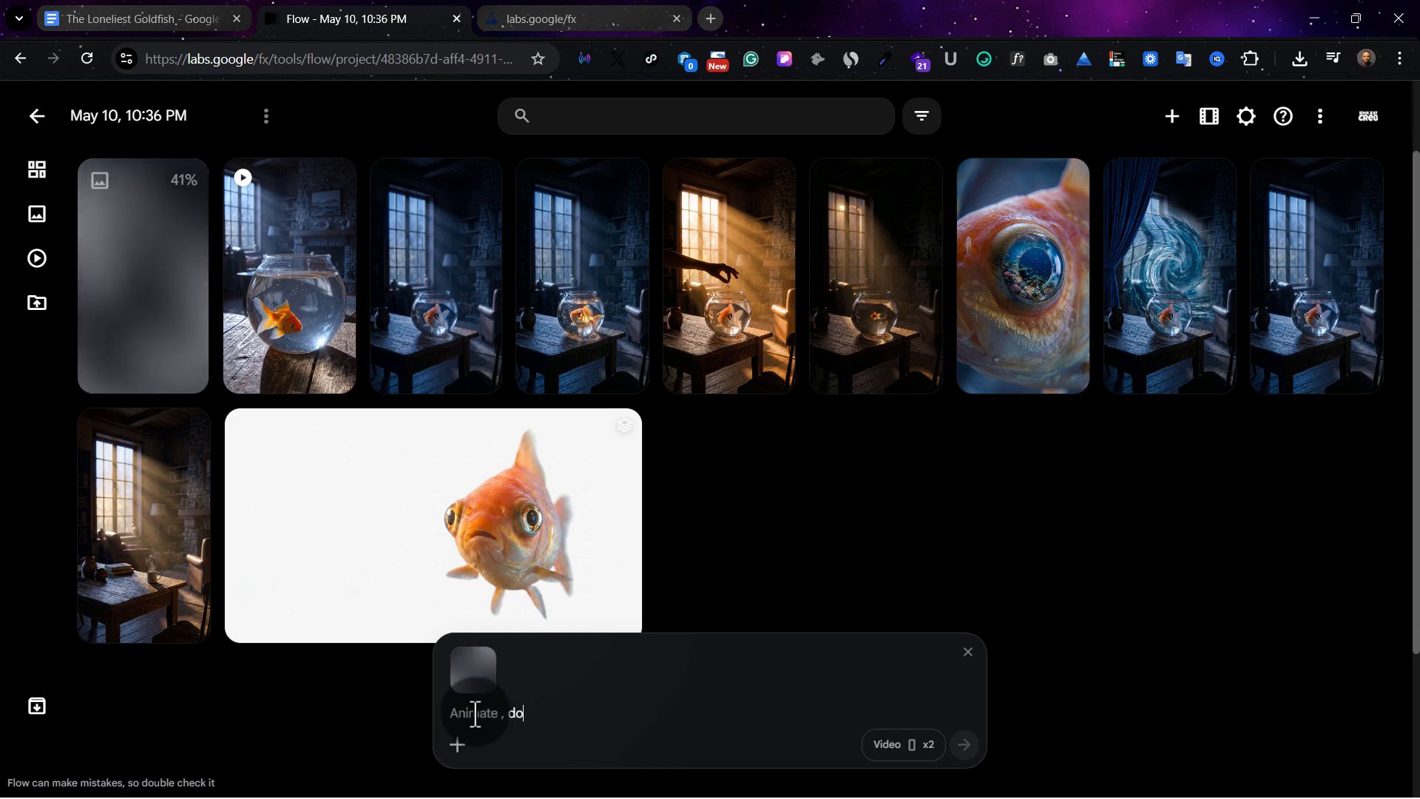
pyautogui.write('nt alter c')
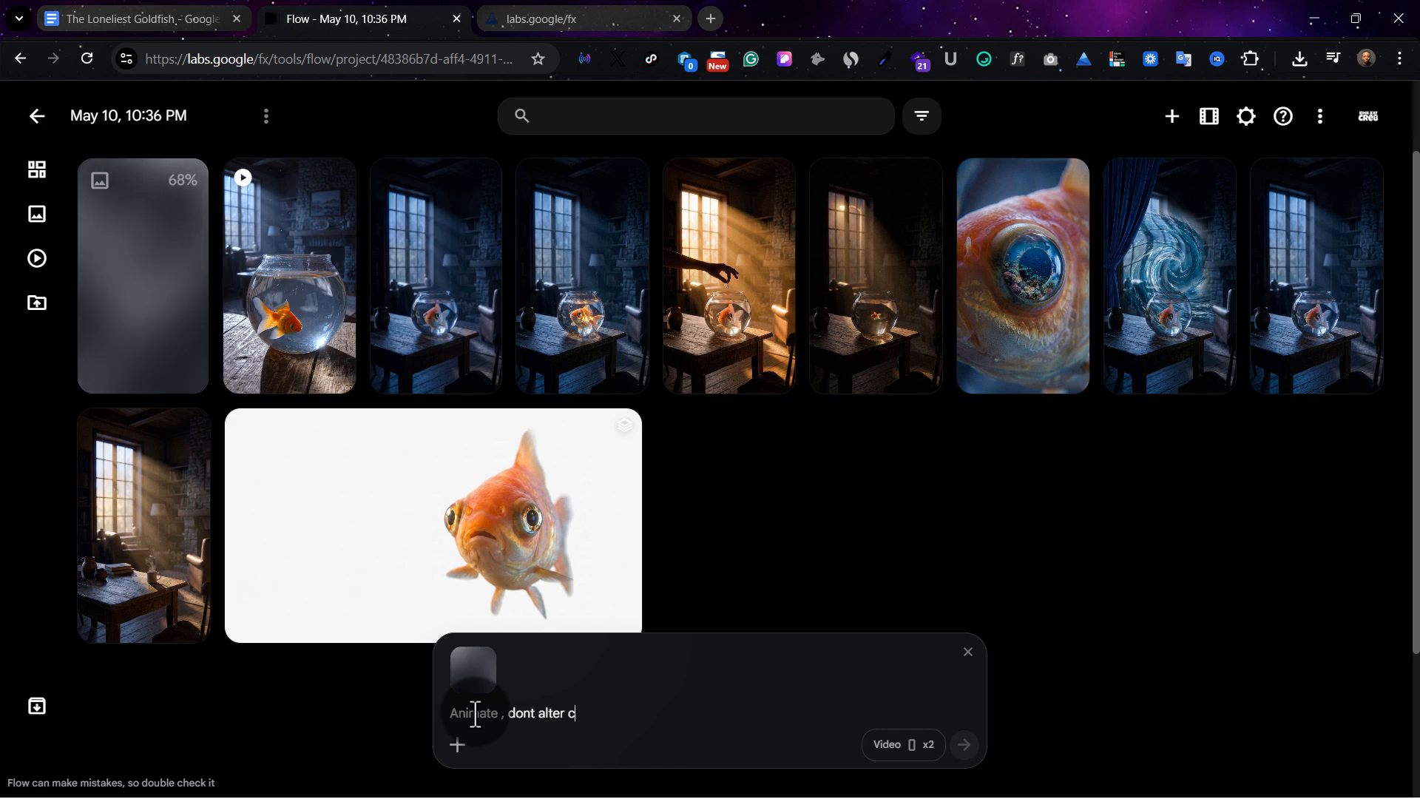
pyautogui.write('haracters')
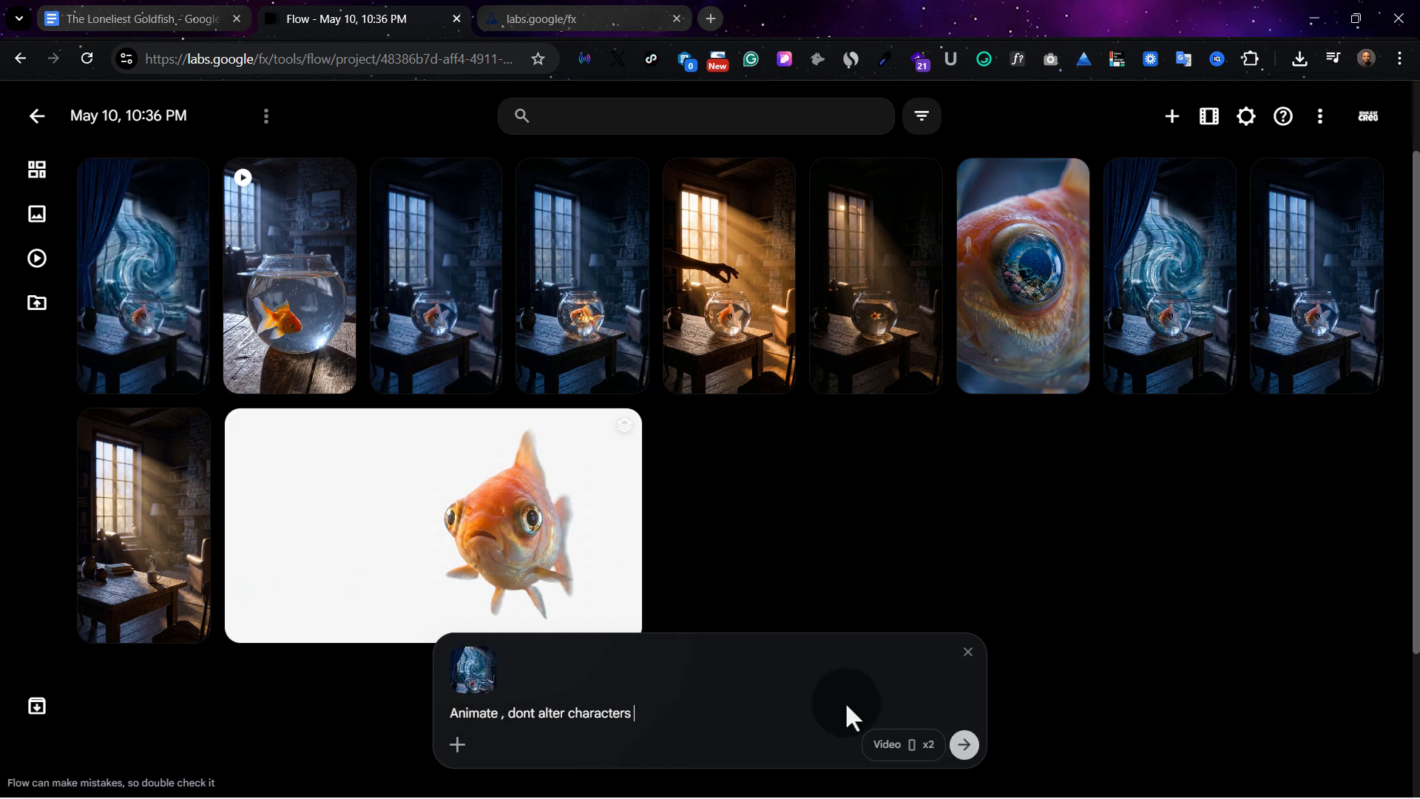
pyautogui.click(966, 745)
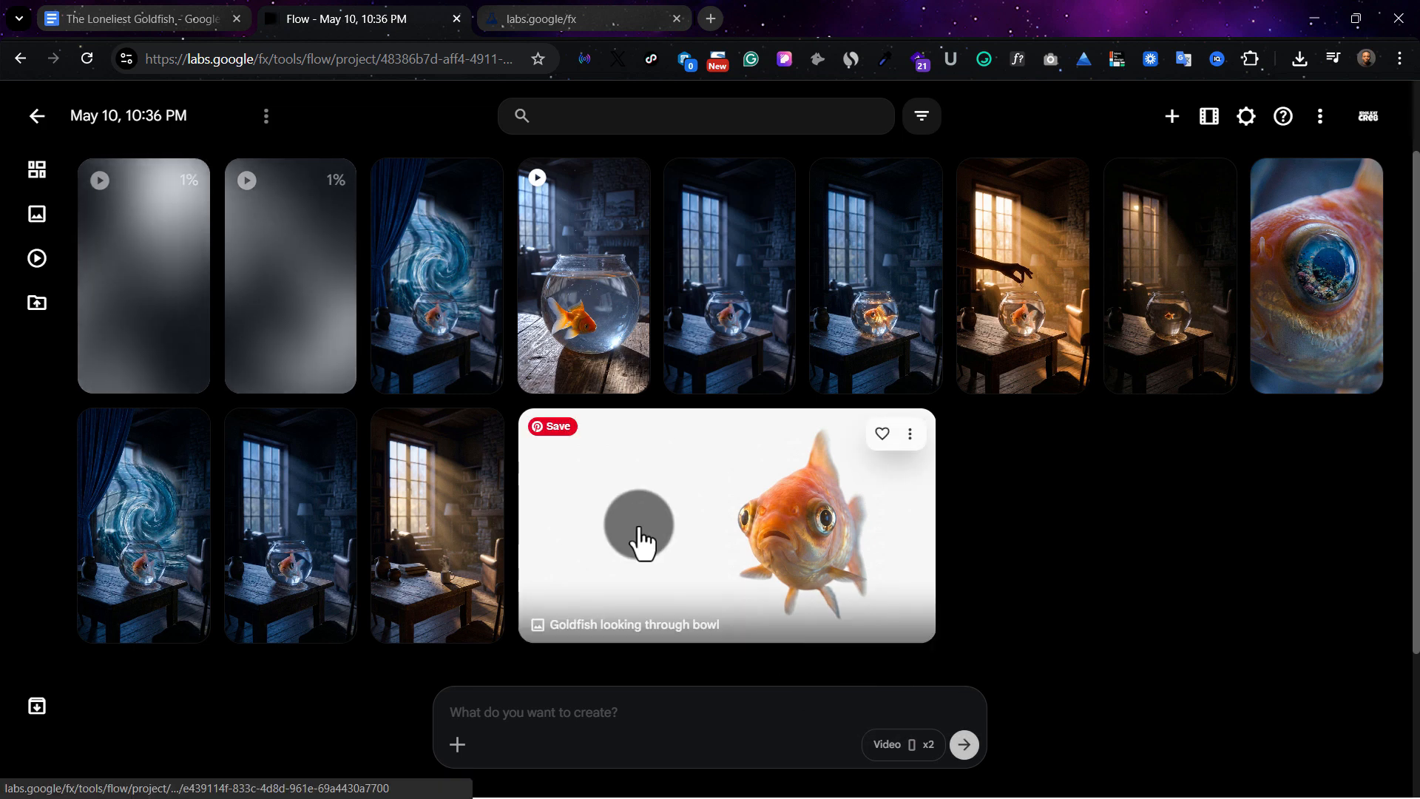
# Play both "Animate dont alter characters" videos and compare them with the uploaded swirl source image
pyautogui.click(464, 270)
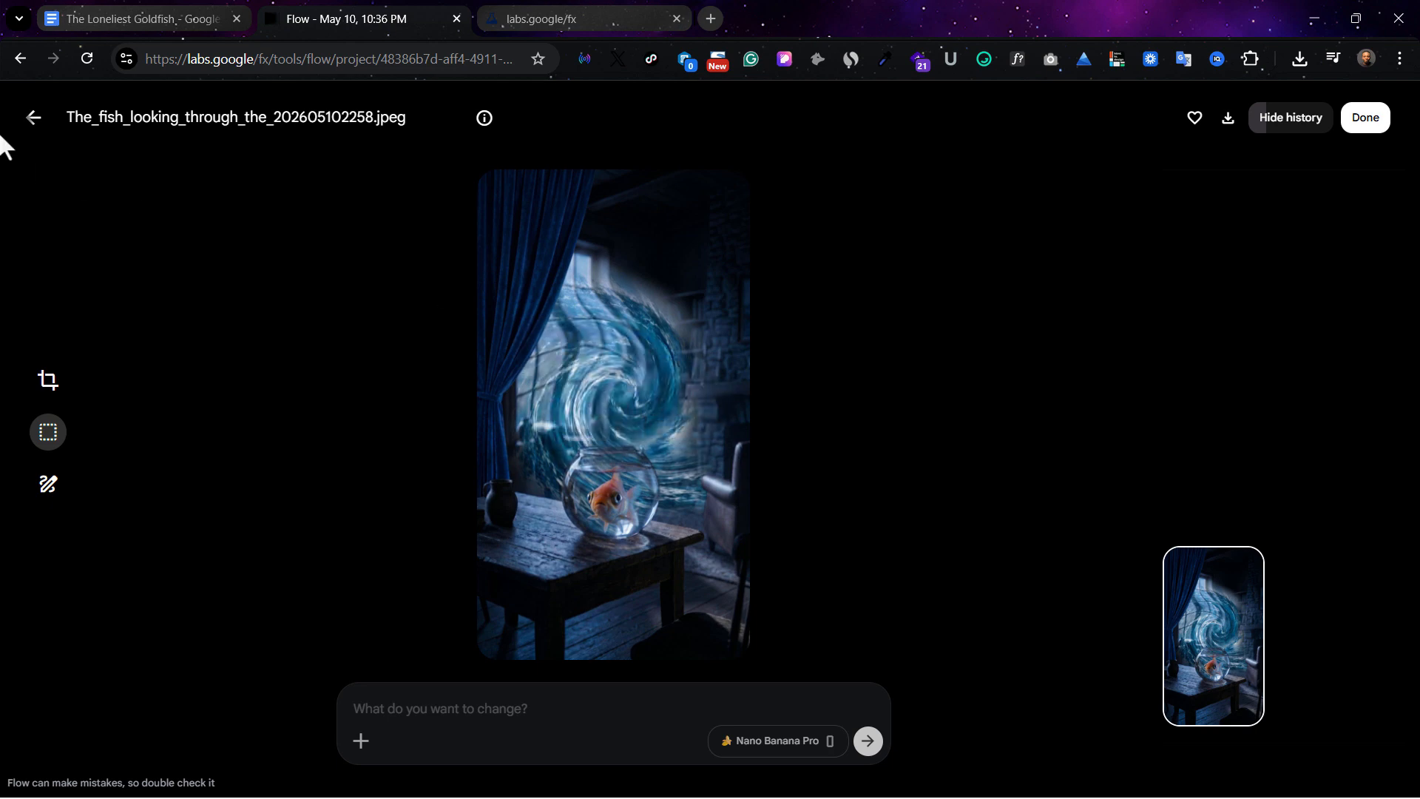
pyautogui.click(30, 126)
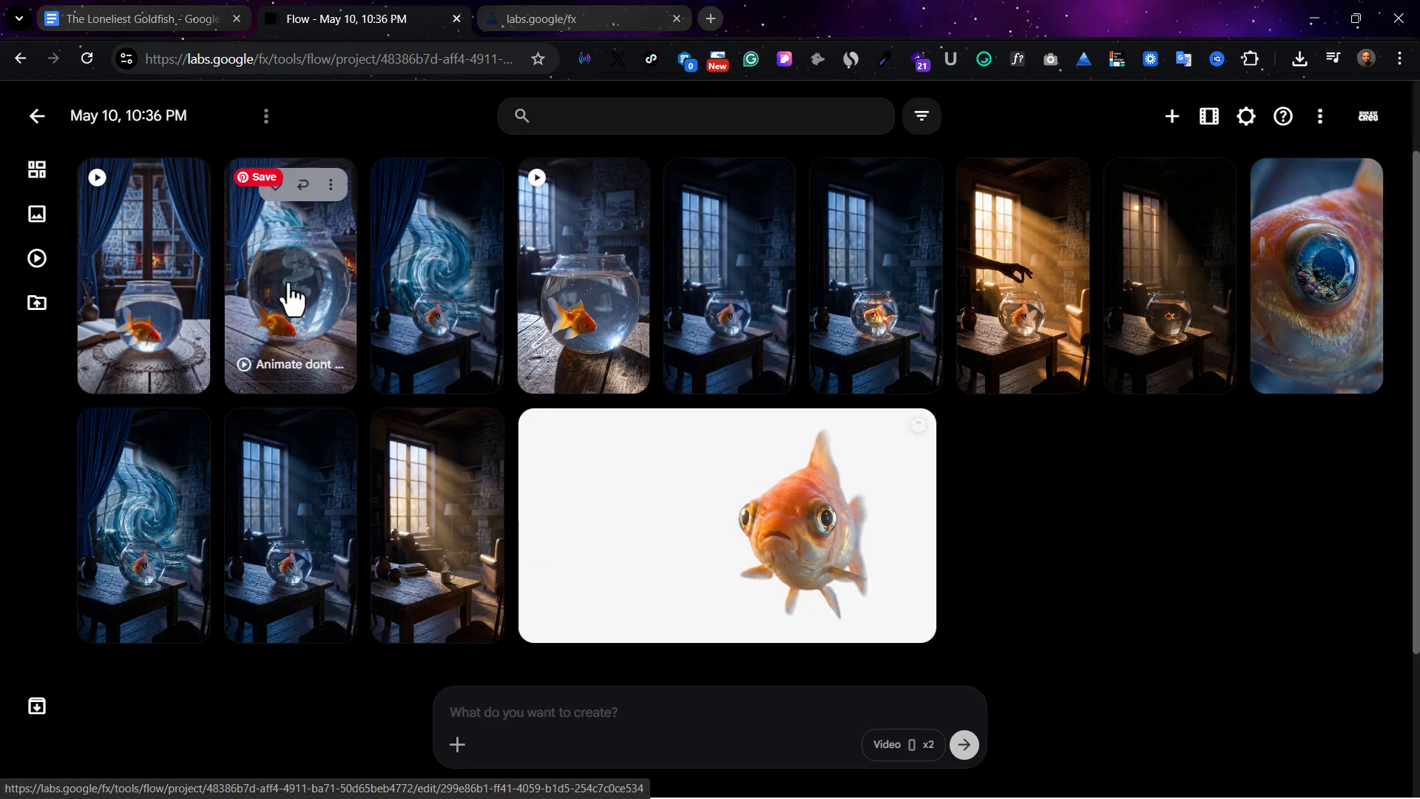
pyautogui.click(287, 295)
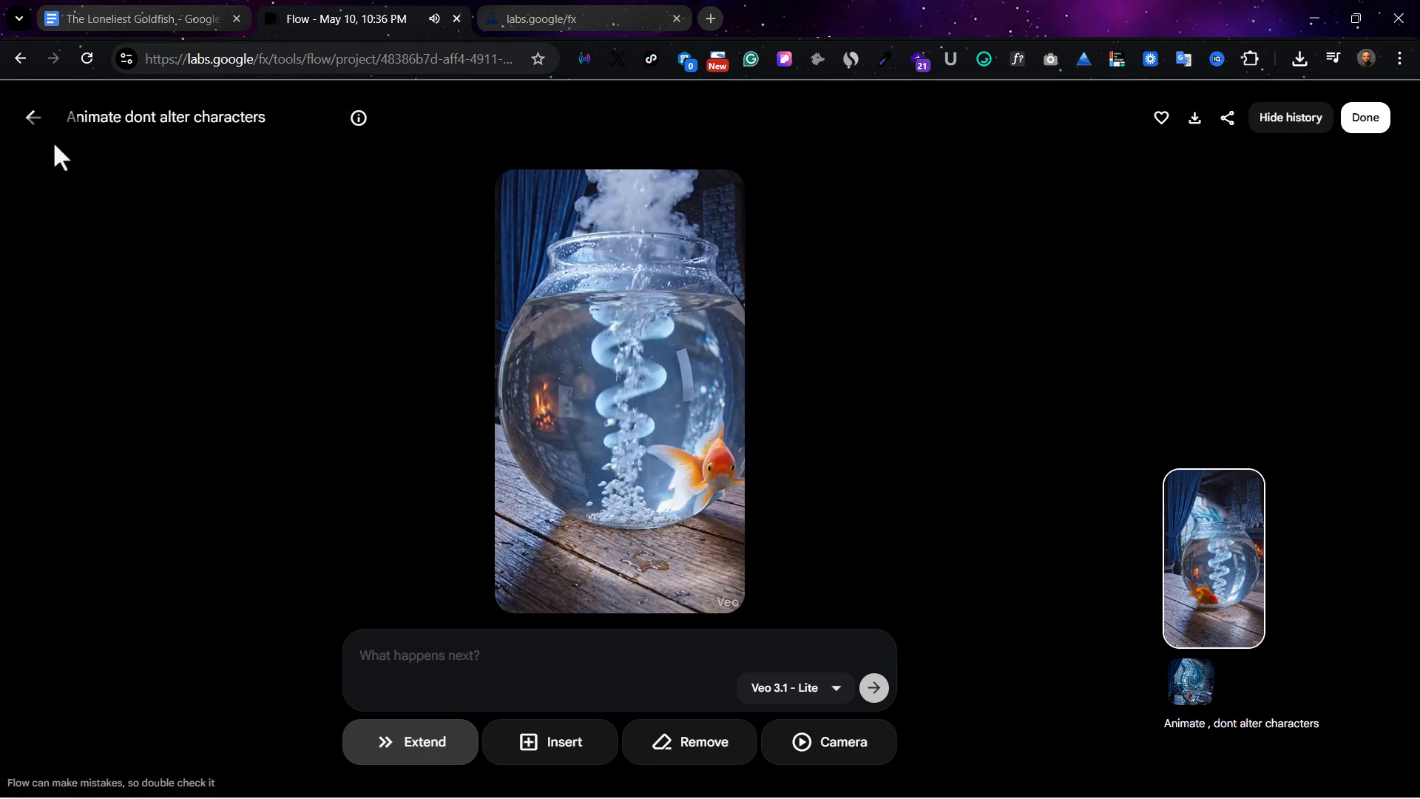
pyautogui.click(34, 122)
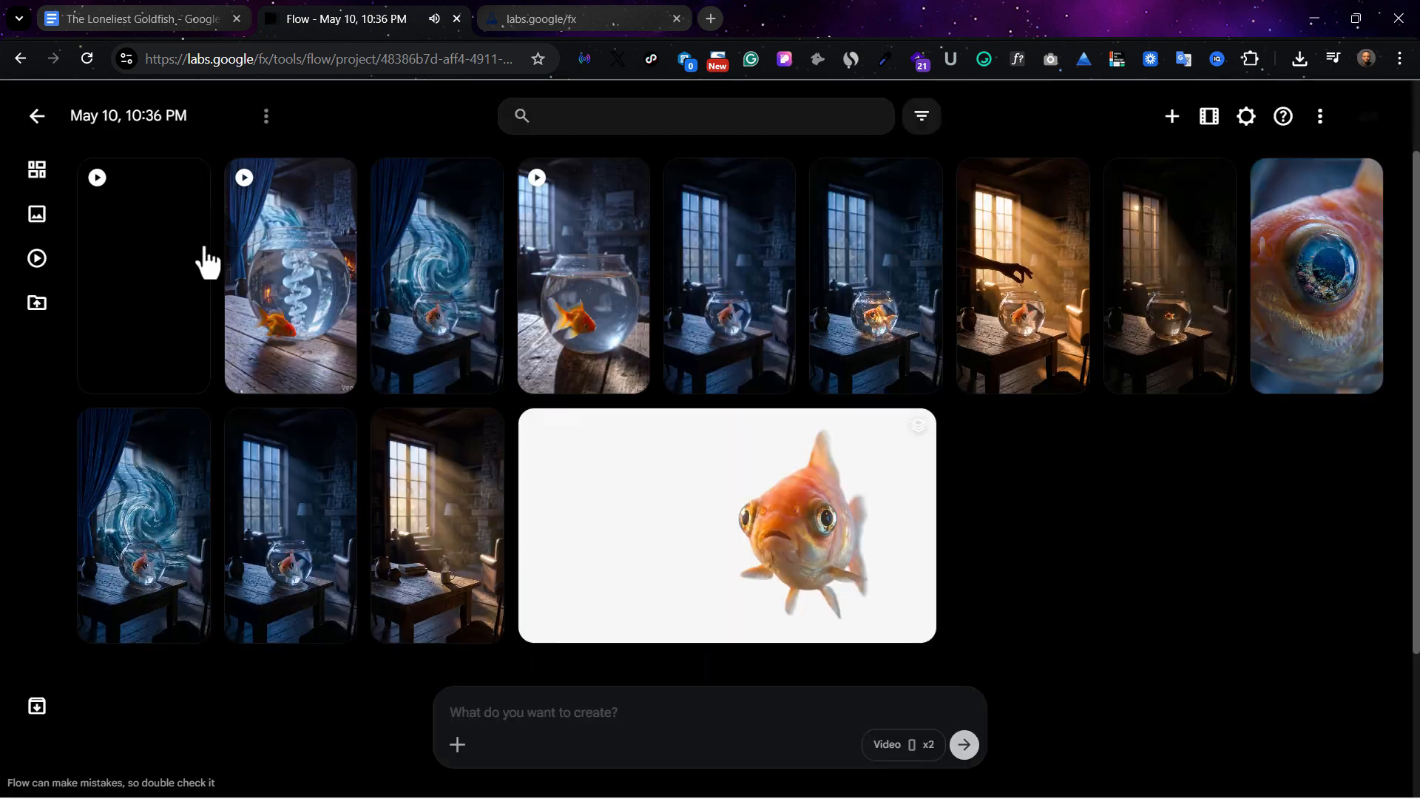
pyautogui.click(344, 316)
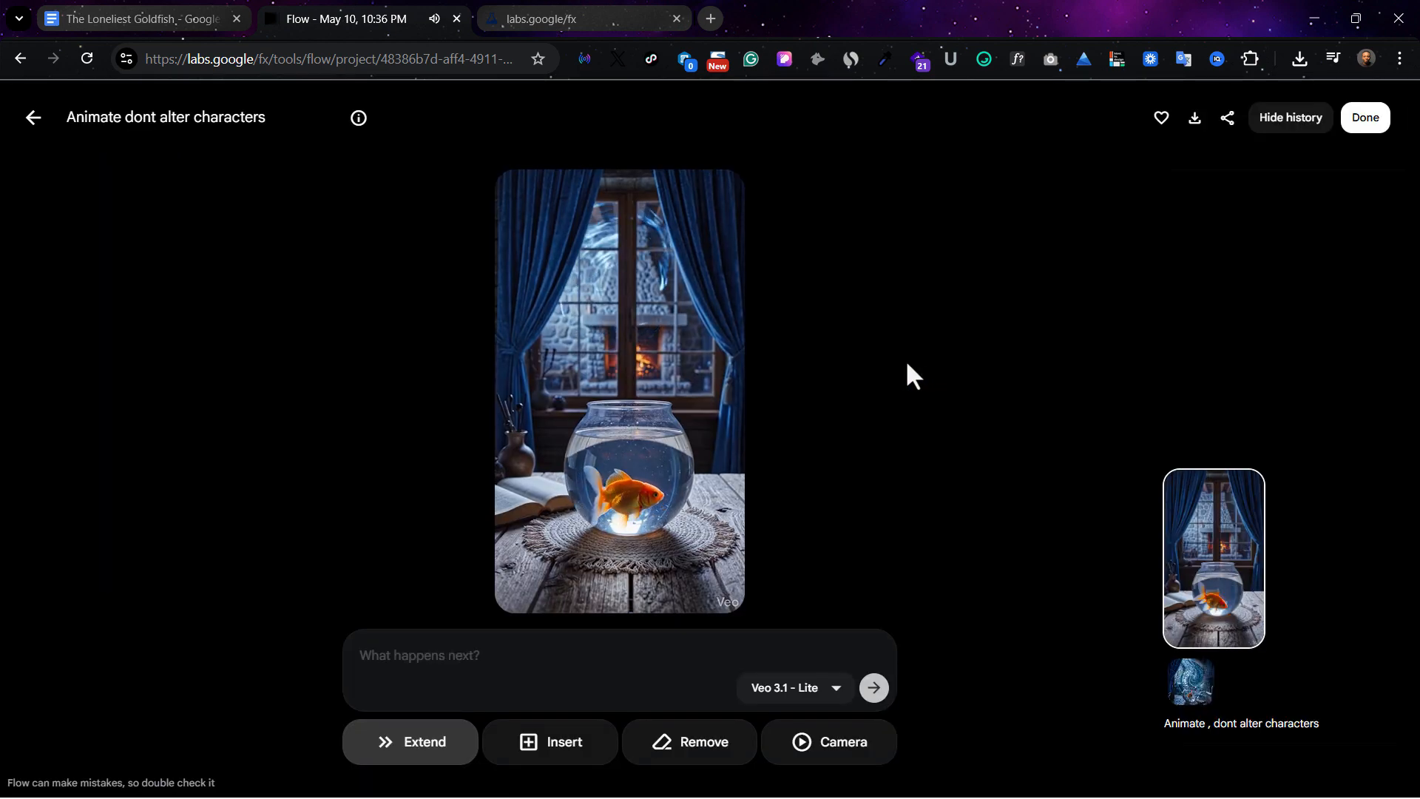
pyautogui.click(31, 120)
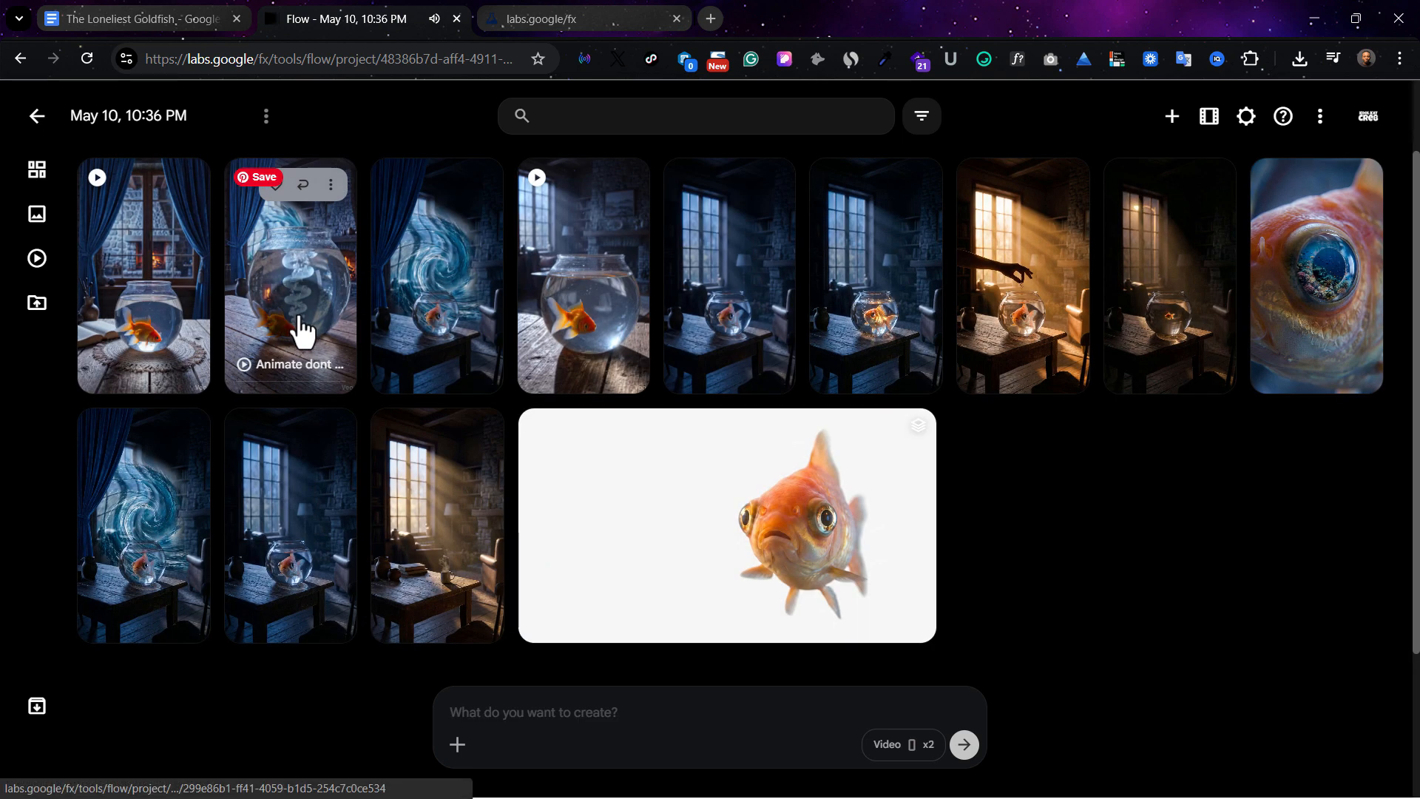
pyautogui.click(447, 307)
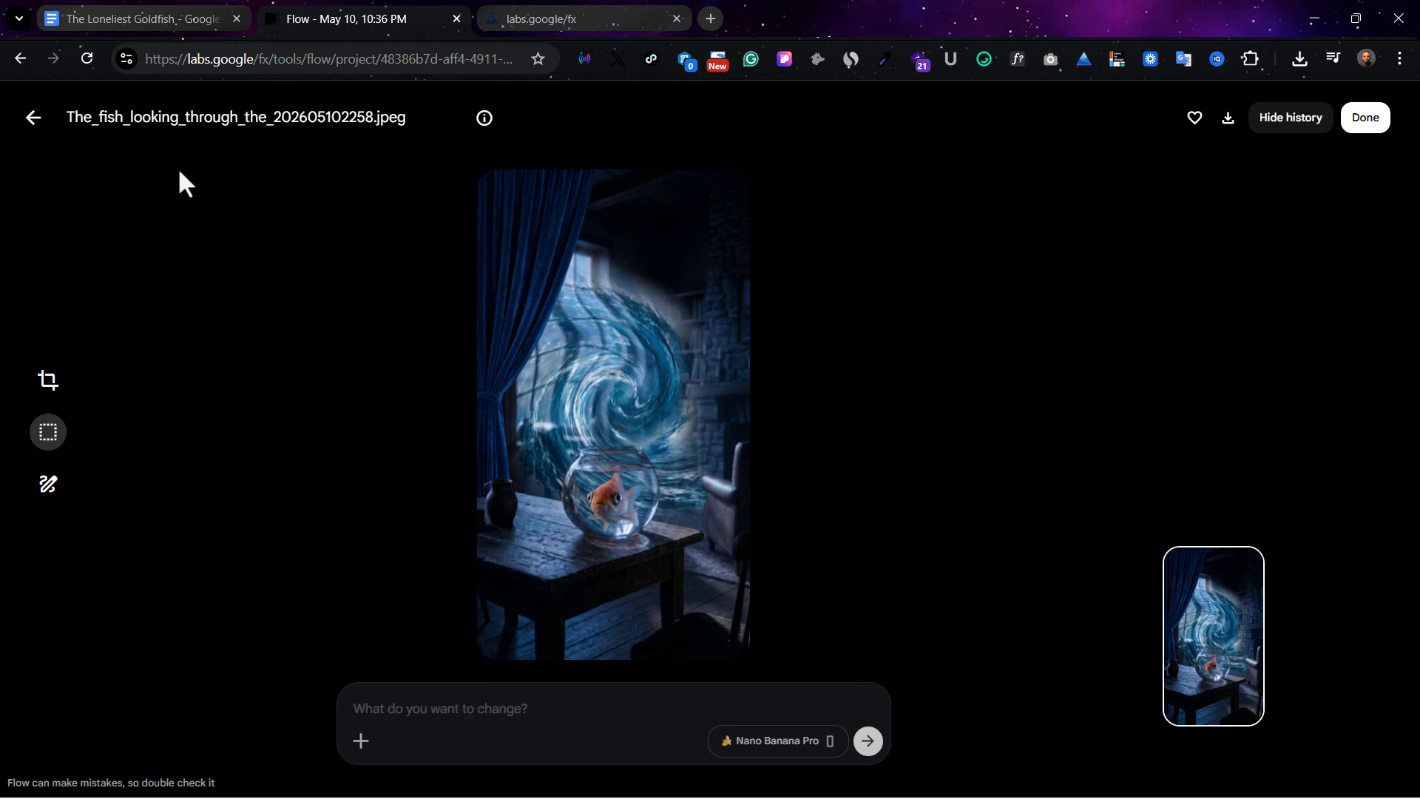
pyautogui.click(28, 124)
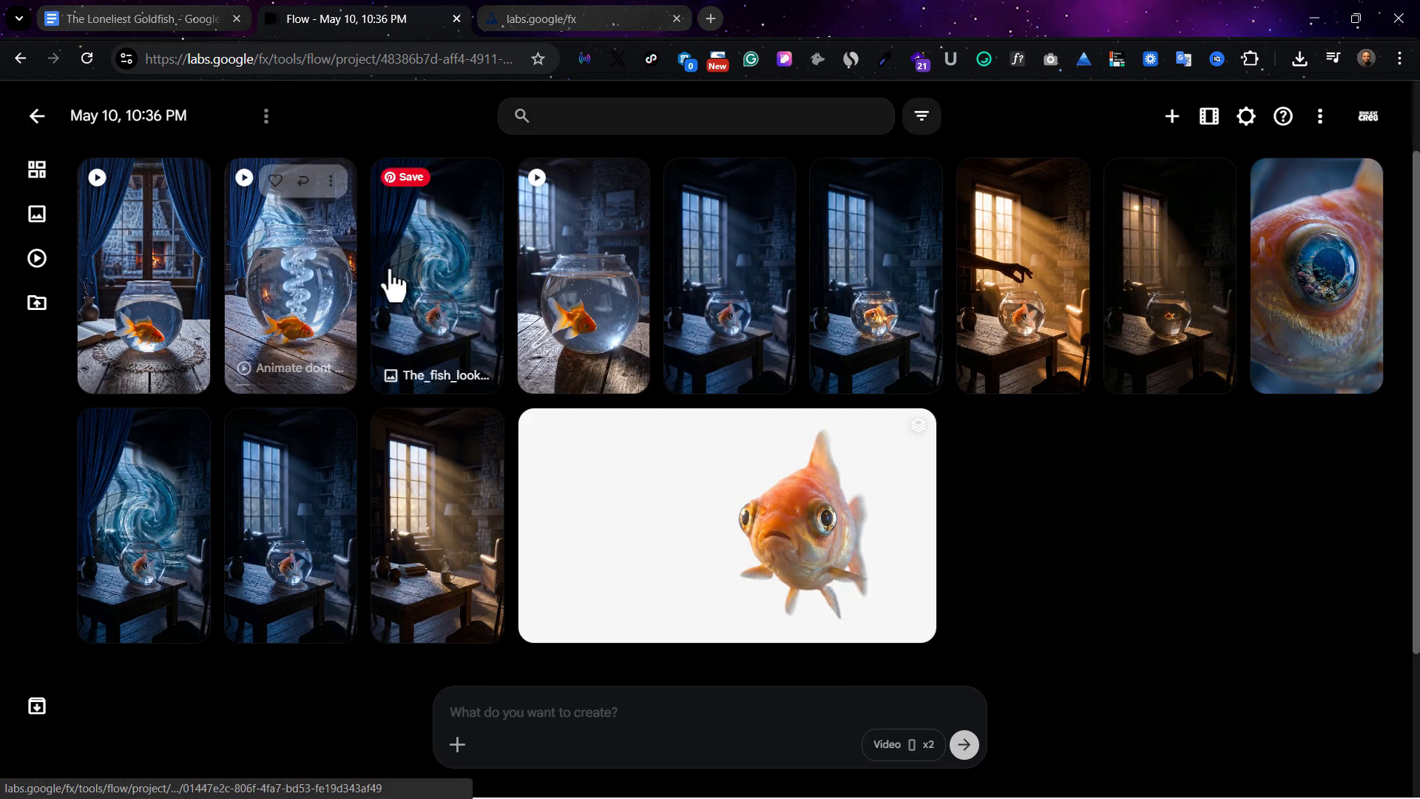
# View the uploaded blue swirl source image again and check the account's remaining AI credits
pyautogui.click(444, 287)
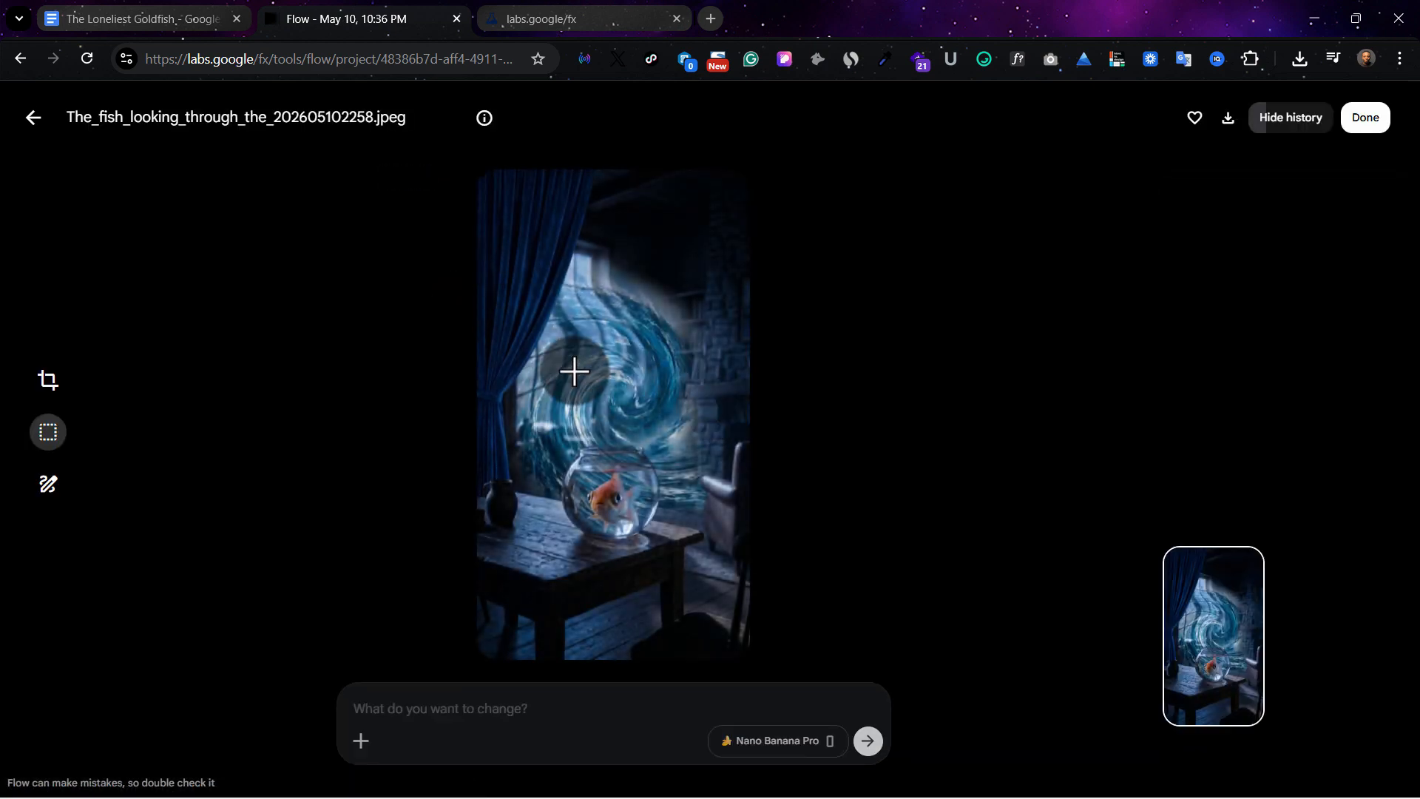
pyautogui.click(34, 119)
pyautogui.click(1367, 119)
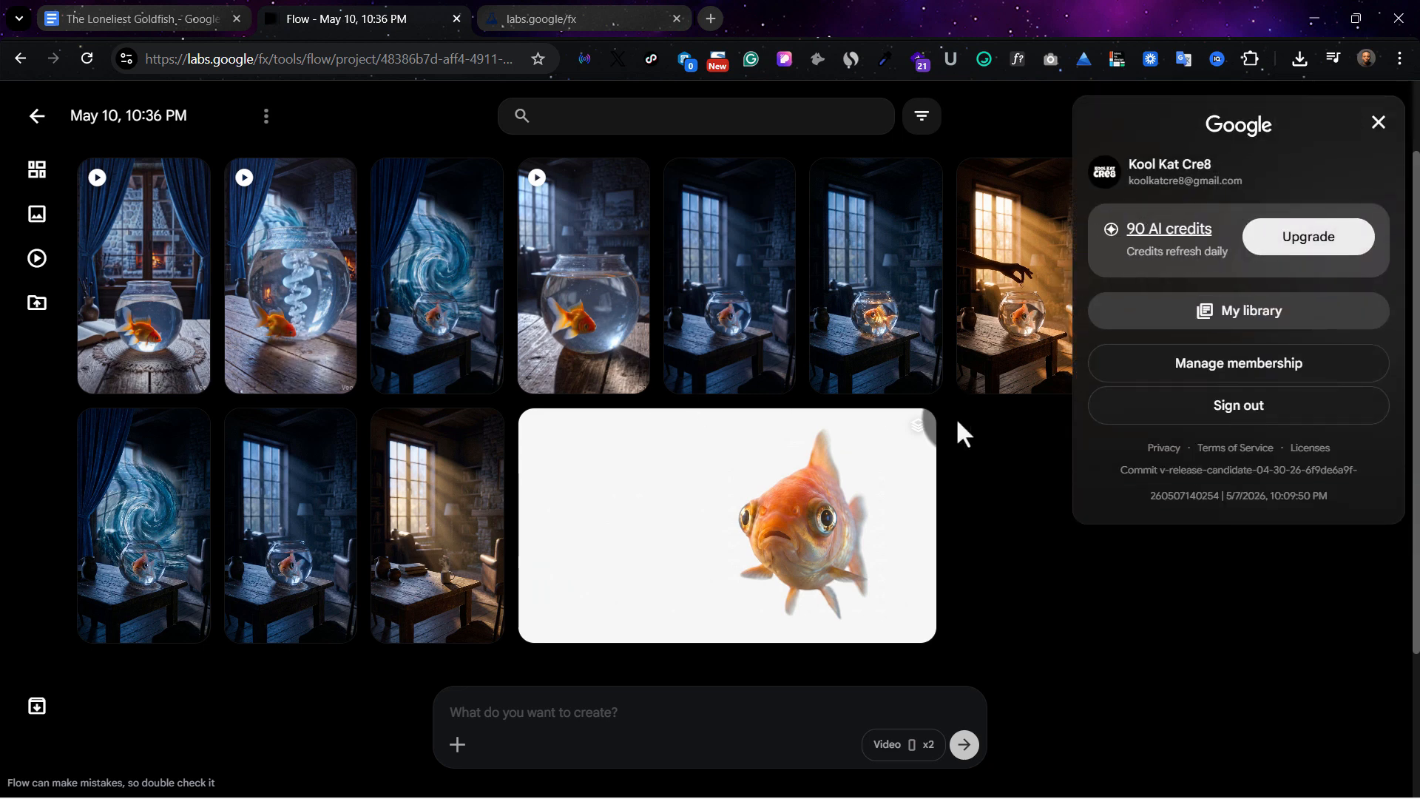
pyautogui.click(996, 455)
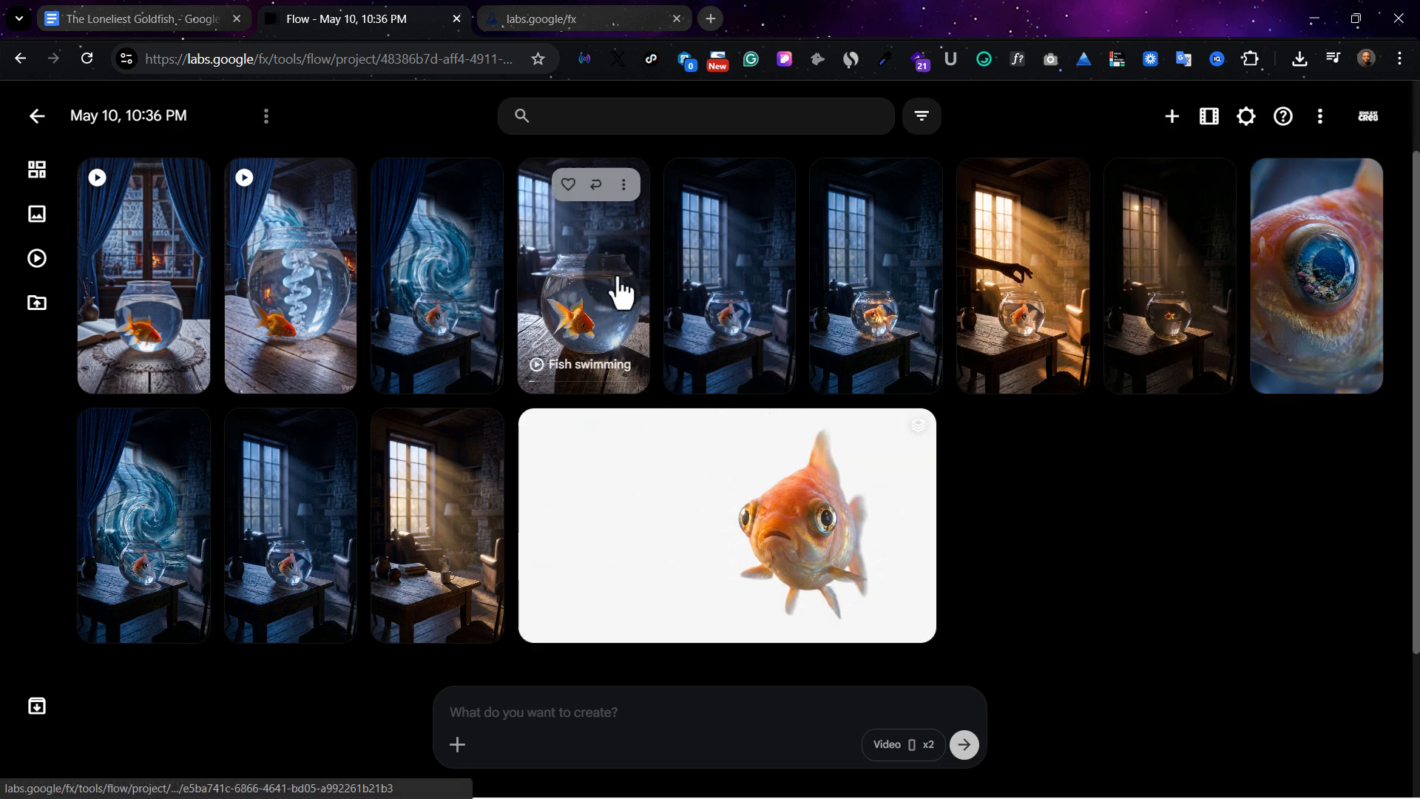
# Download the "Fish swimming" video at 720p original size
pyautogui.click(627, 187)
pyautogui.moveTo(638, 309)
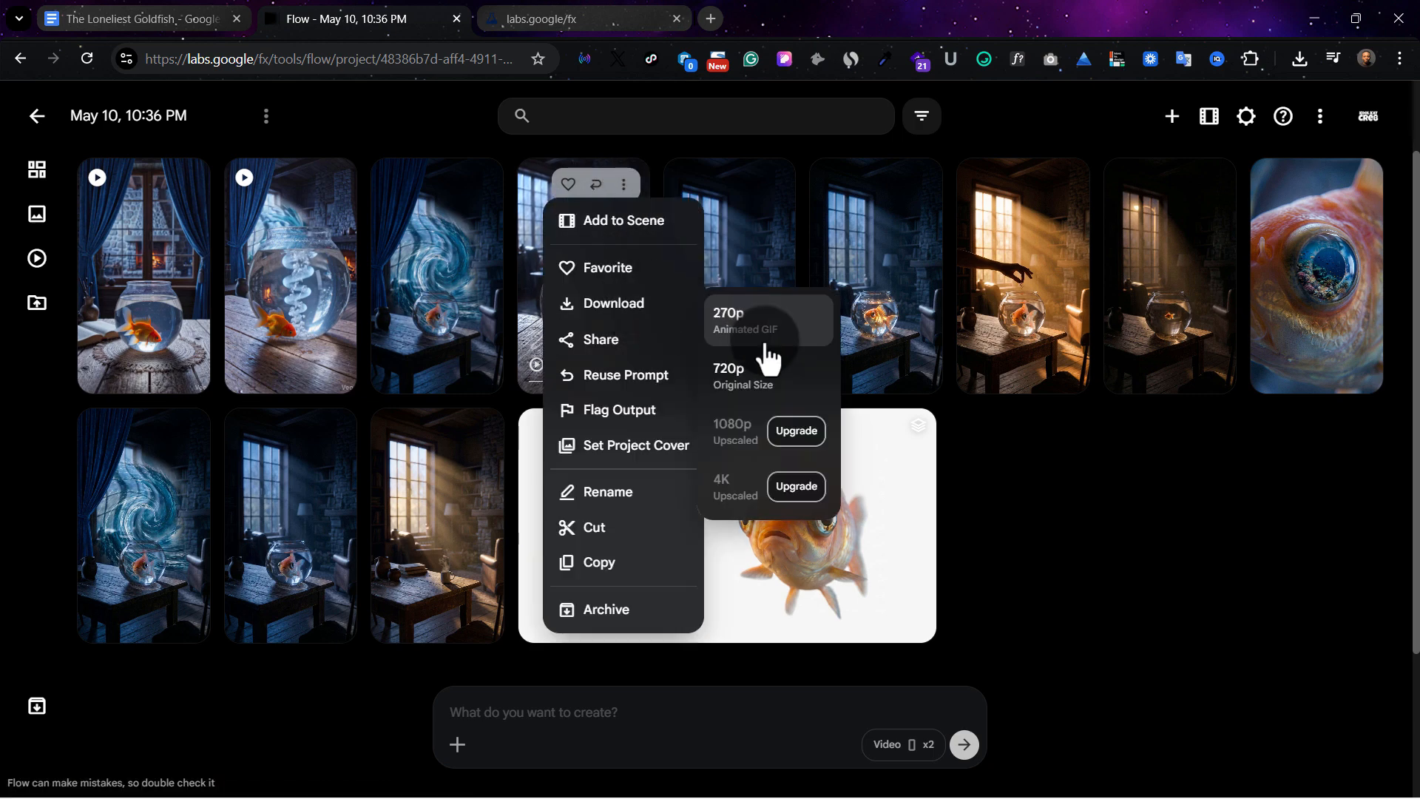
pyautogui.click(781, 385)
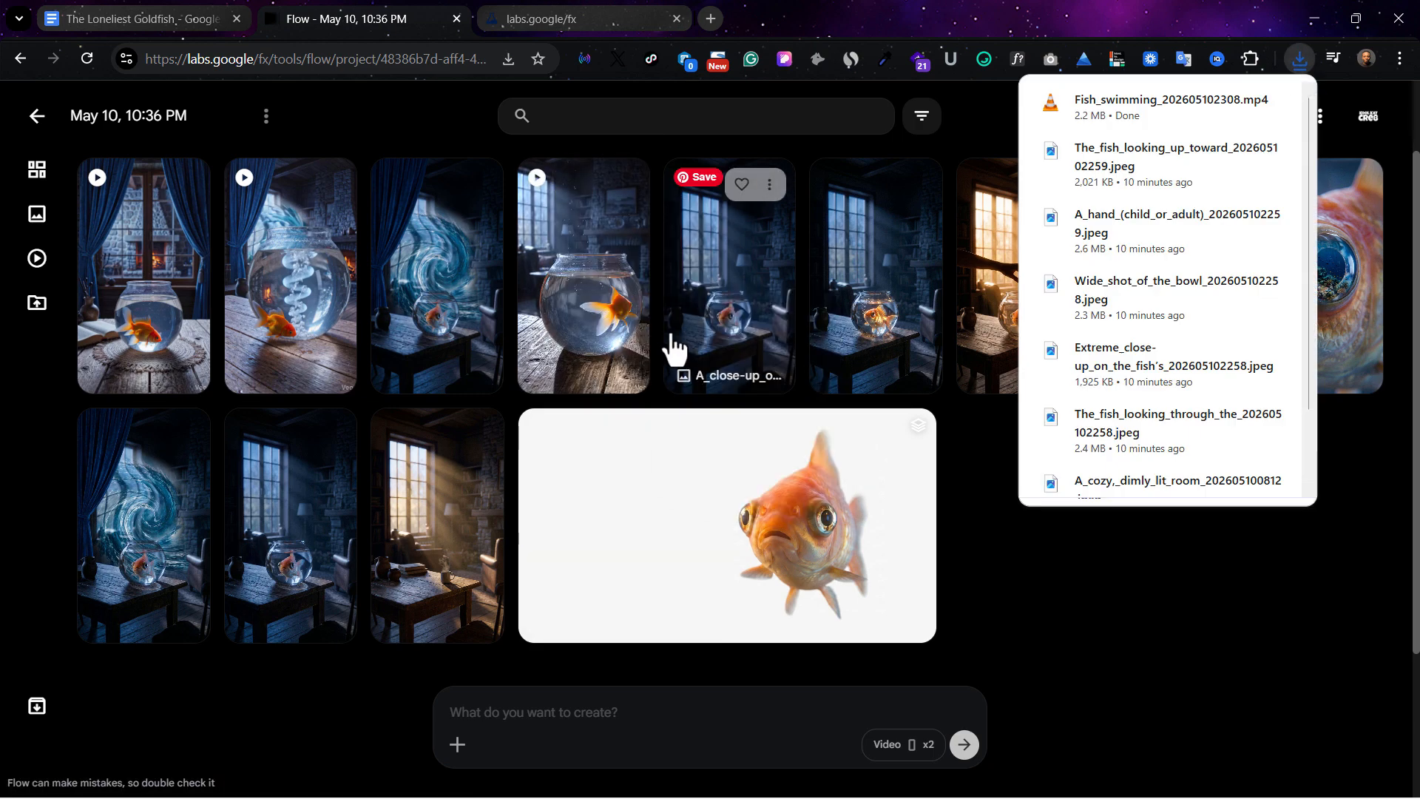
# Switch to ElevenLabs, check the narration lines in The Loneliest Goldfish document, and look over the ElevenLabs home page
pyautogui.click(562, 19)
pyautogui.click(650, 184)
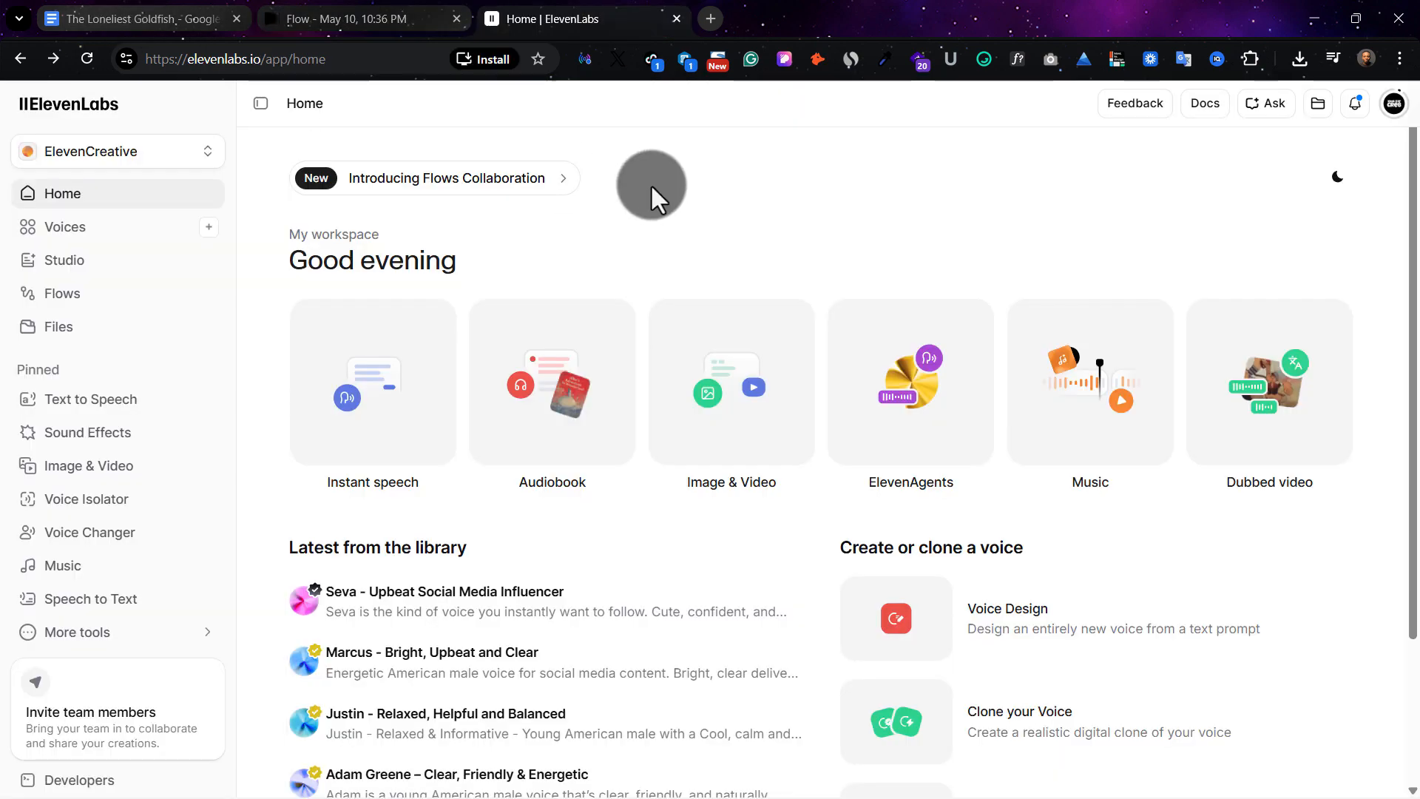
pyautogui.click(66, 10)
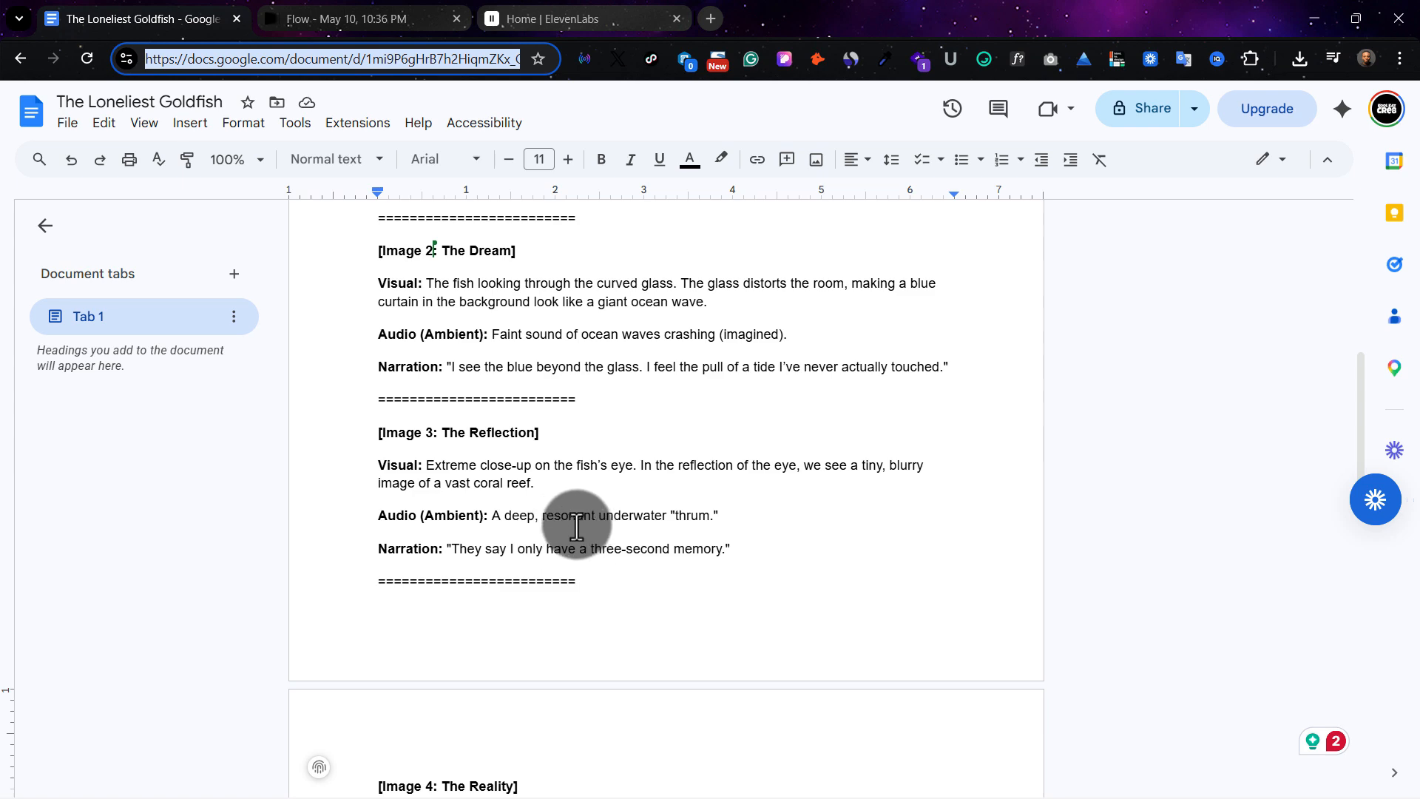
pyautogui.hotkey('ctrl', '3')
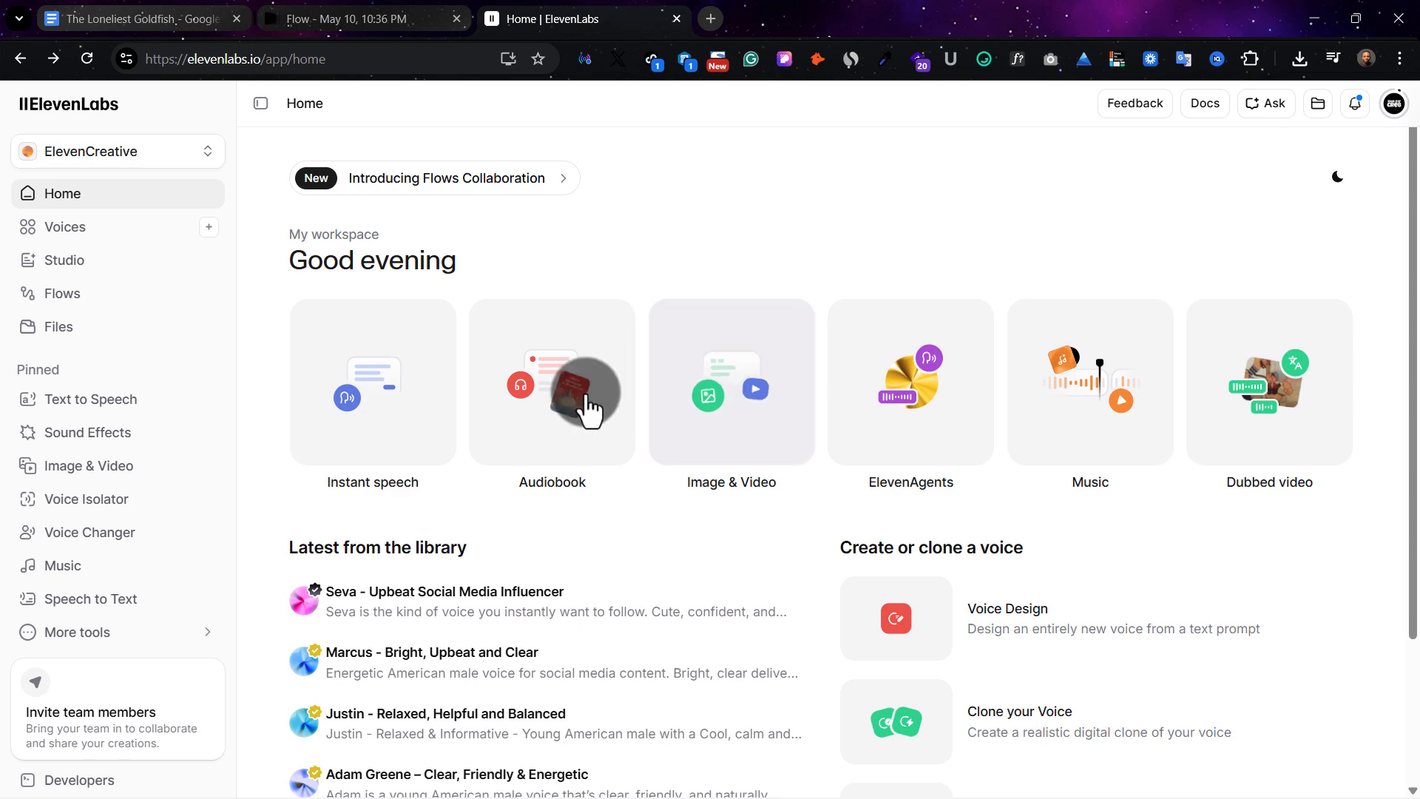
pyautogui.scroll(-2, 991, 281)
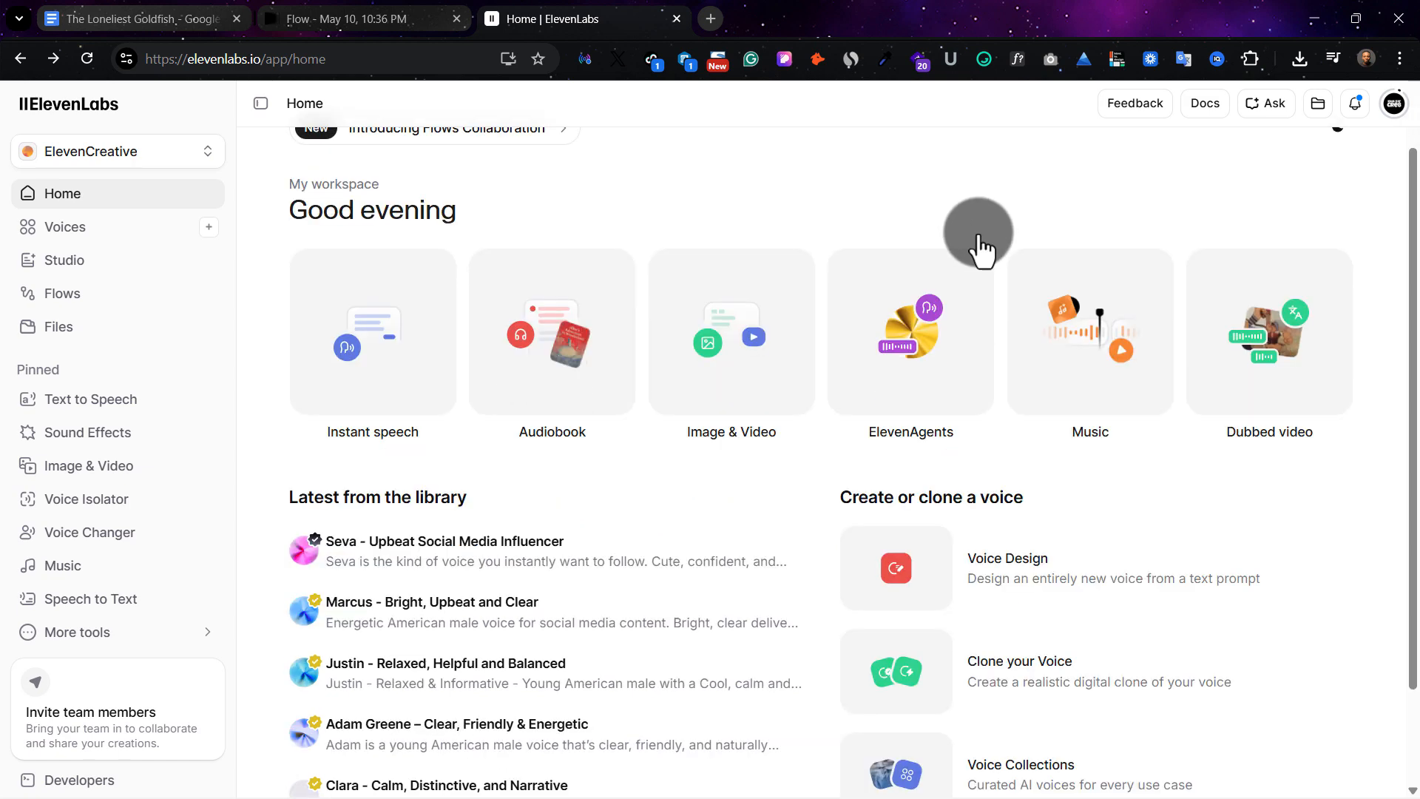
pyautogui.scroll(2, 1036, 358)
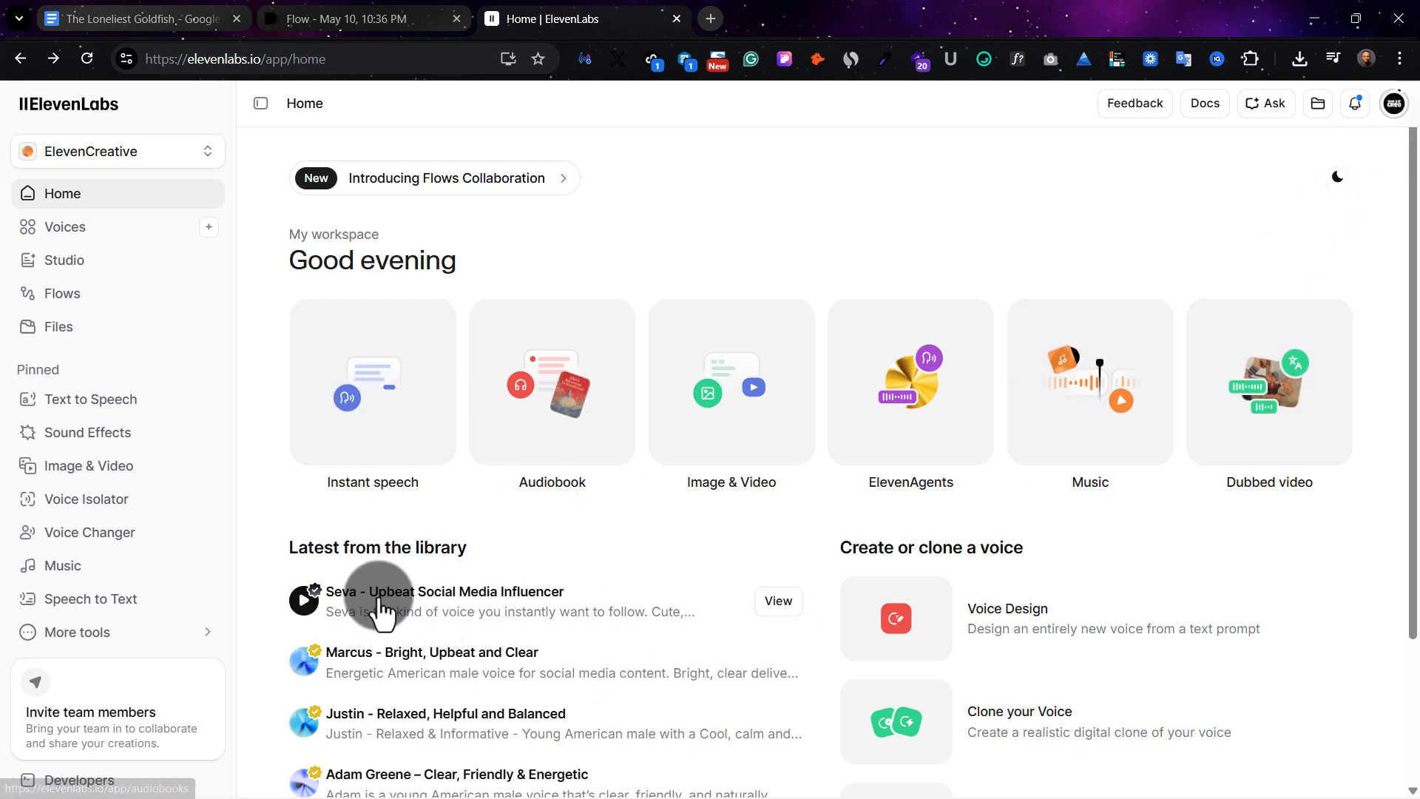
# Open ElevenLabs instant speech and replace the existing text with the six goldfish narration lines, starting with "They call it a 'bowl.'"
pyautogui.click(367, 389)
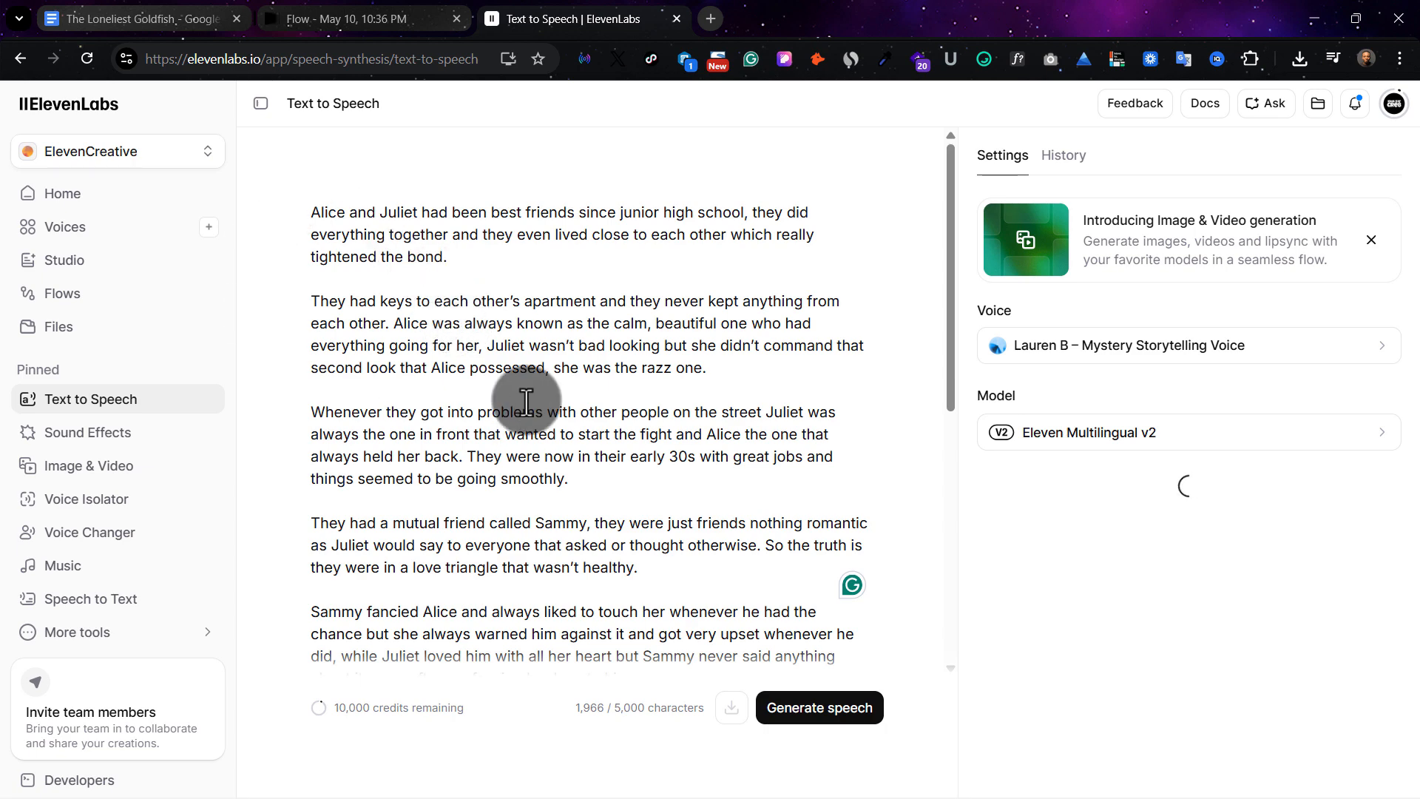
pyautogui.hotkey('ctrl', 'a')
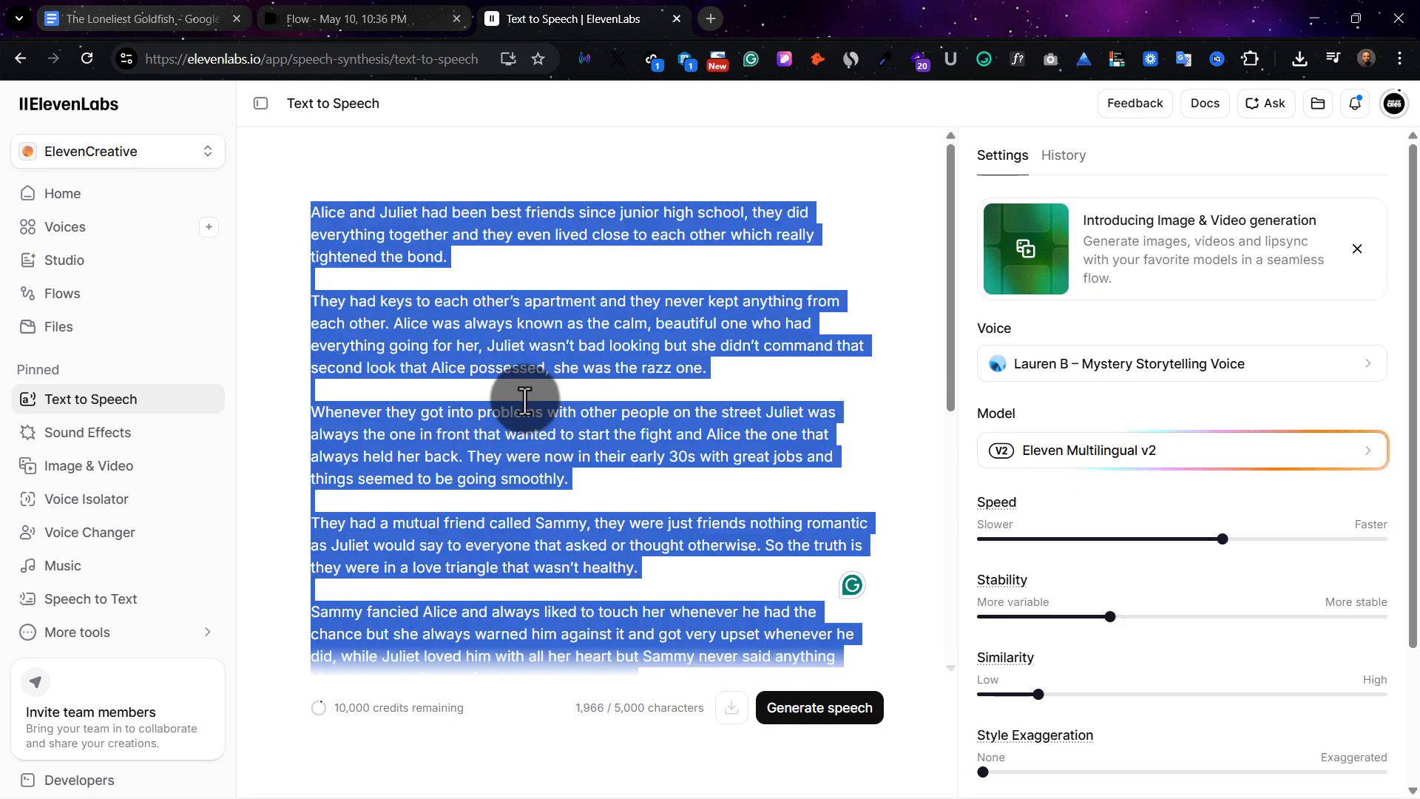
pyautogui.press('BackSpace')
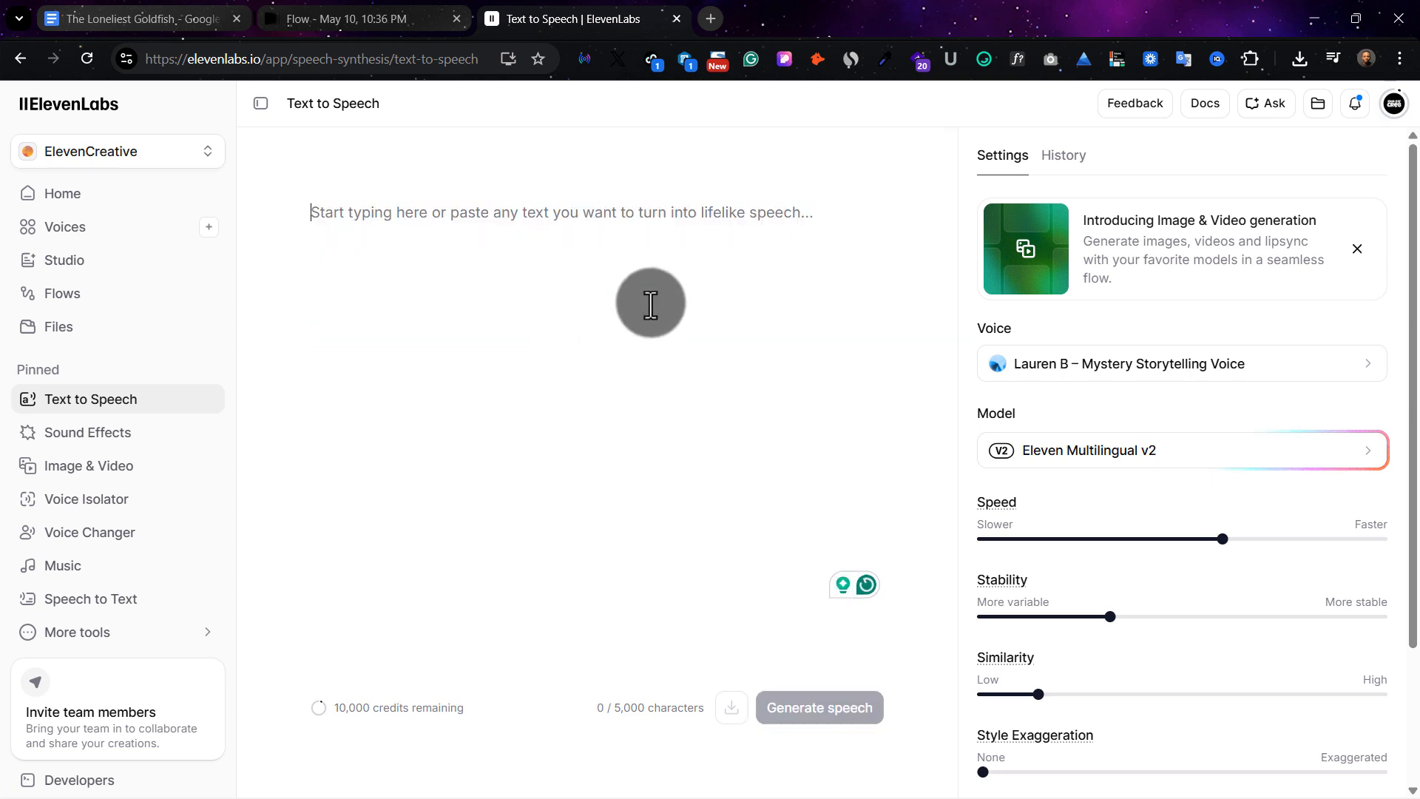
pyautogui.write("They call it a 'bowl.' To me... It’s a universe that ends after three inches. I see the blue beyond the glass. I feel the pull of a tide I’ve never actually touched. They say I only have a three-second memory. If that were true... why does the silence feel so heavy? But then, the light returns. And for a moment... ...I’m not just a fish in a bowl. I’m a story waiting to be told.")
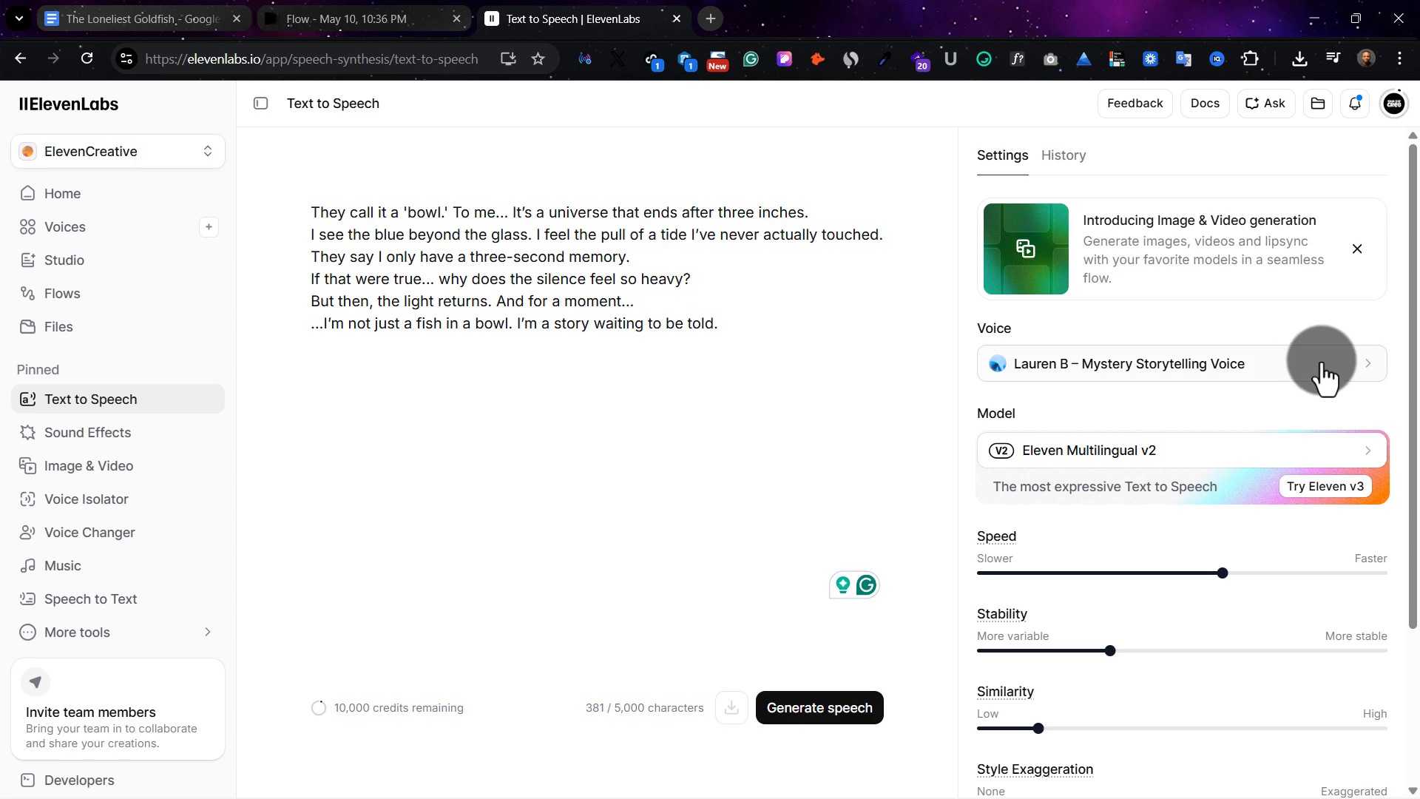
# Look over the available voices and speech settings, and preview the Lauren B – Mystery Storytelling Voice
pyautogui.click(1274, 376)
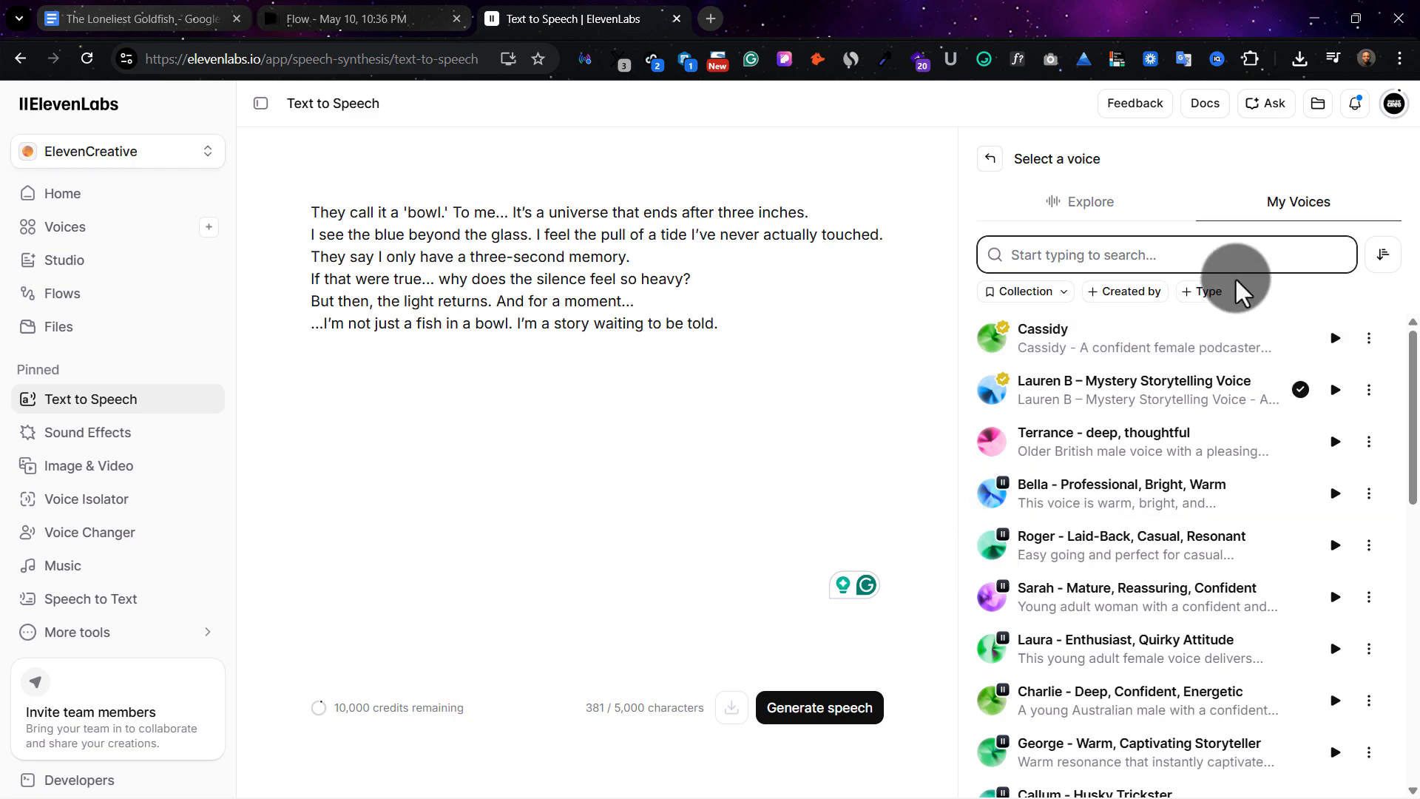
pyautogui.click(988, 161)
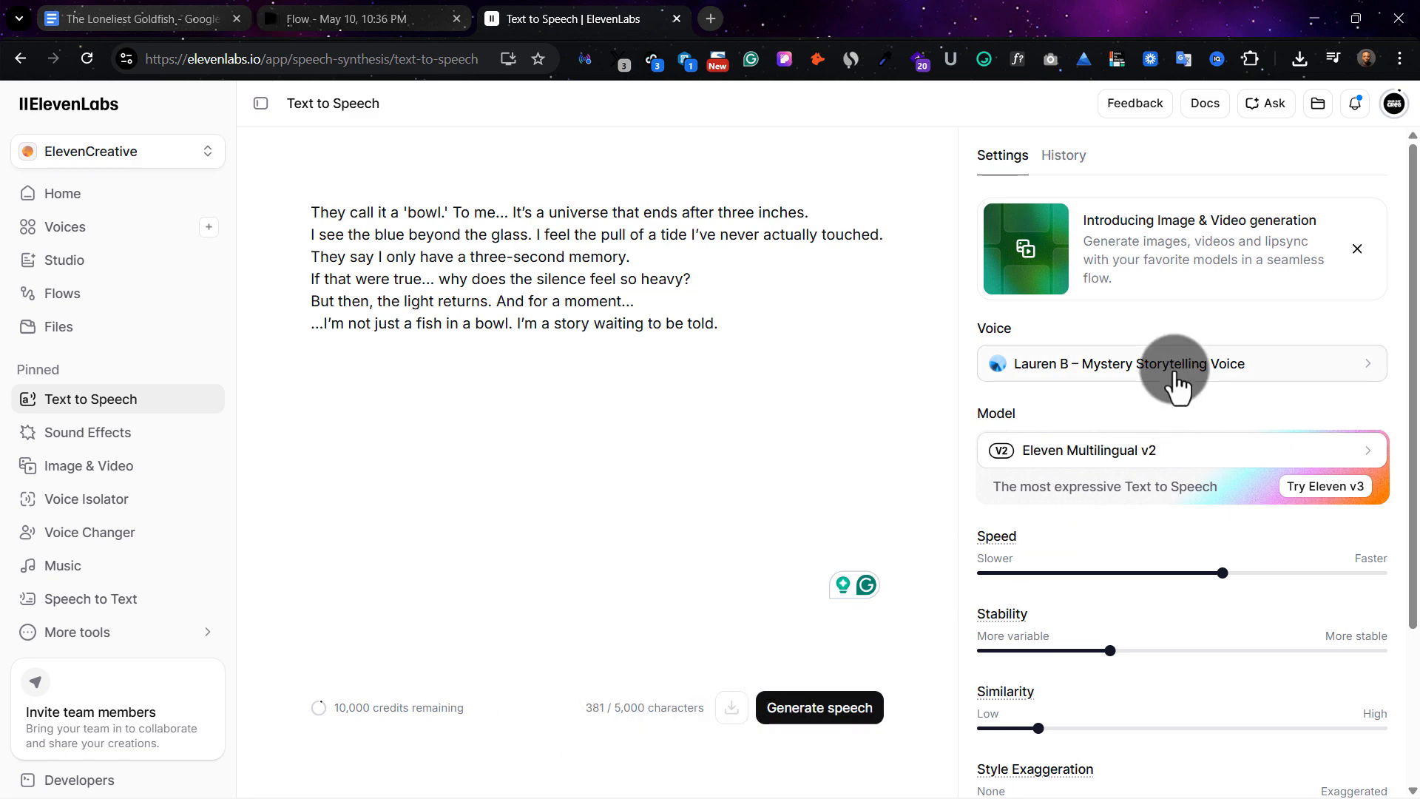
pyautogui.scroll(-3, 1169, 431)
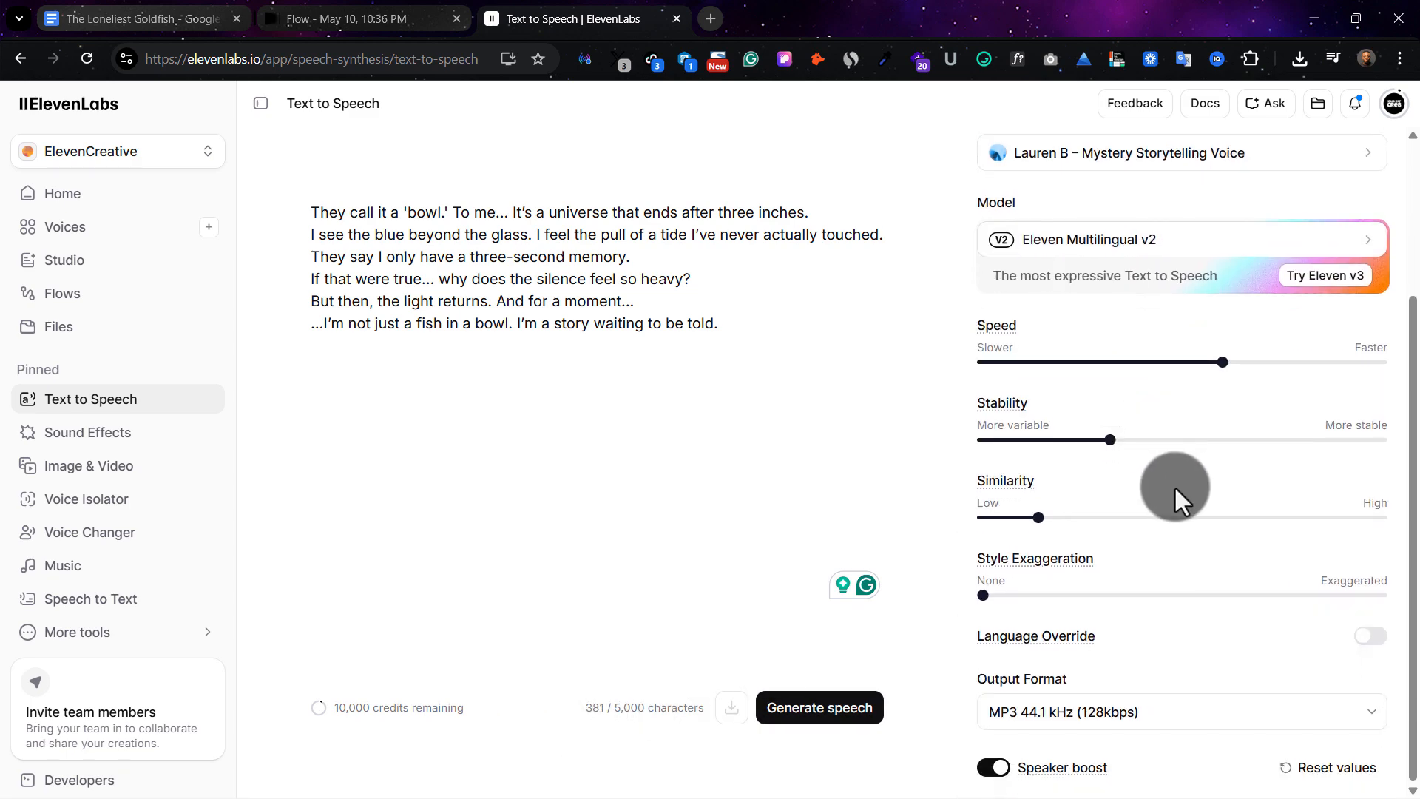
pyautogui.scroll(3, 1174, 485)
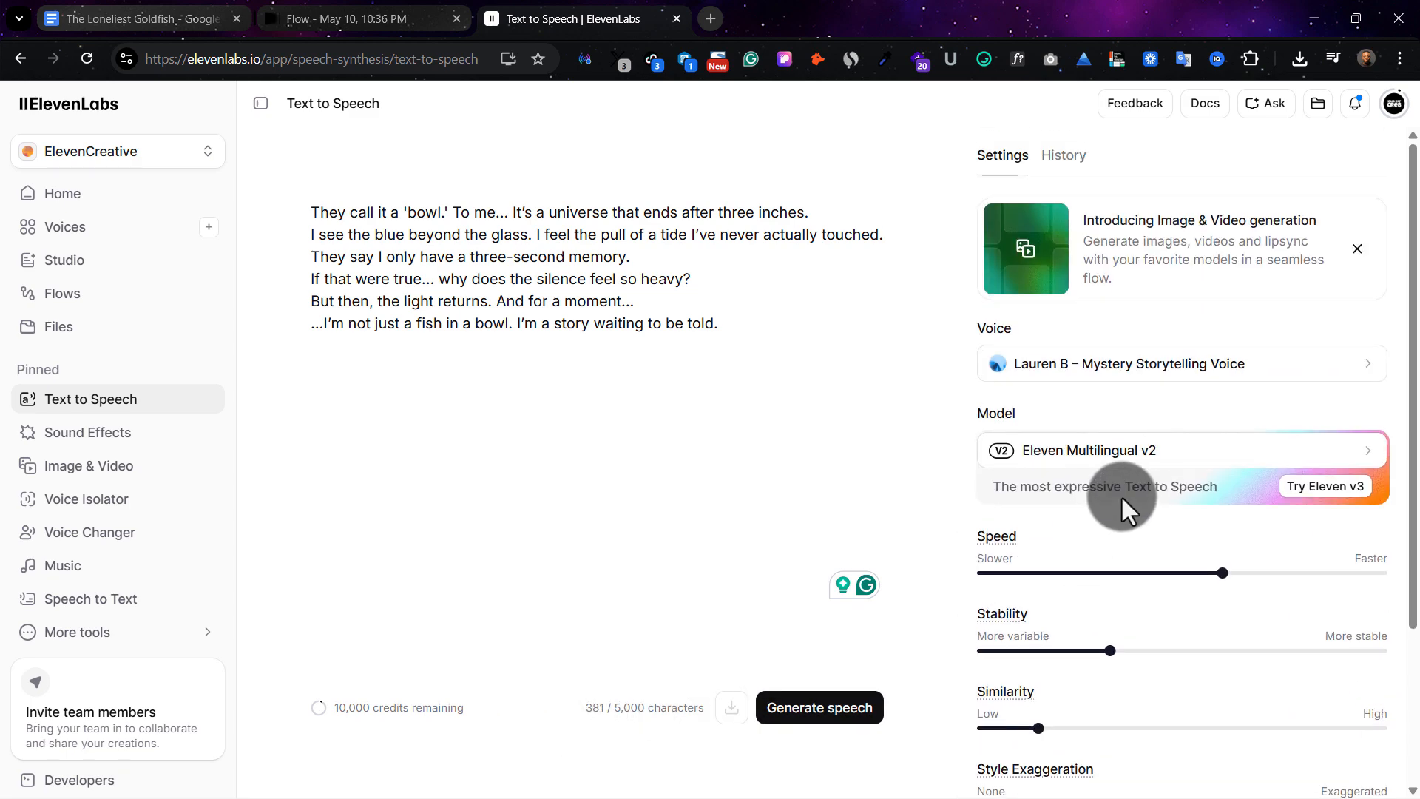
pyautogui.click(1087, 392)
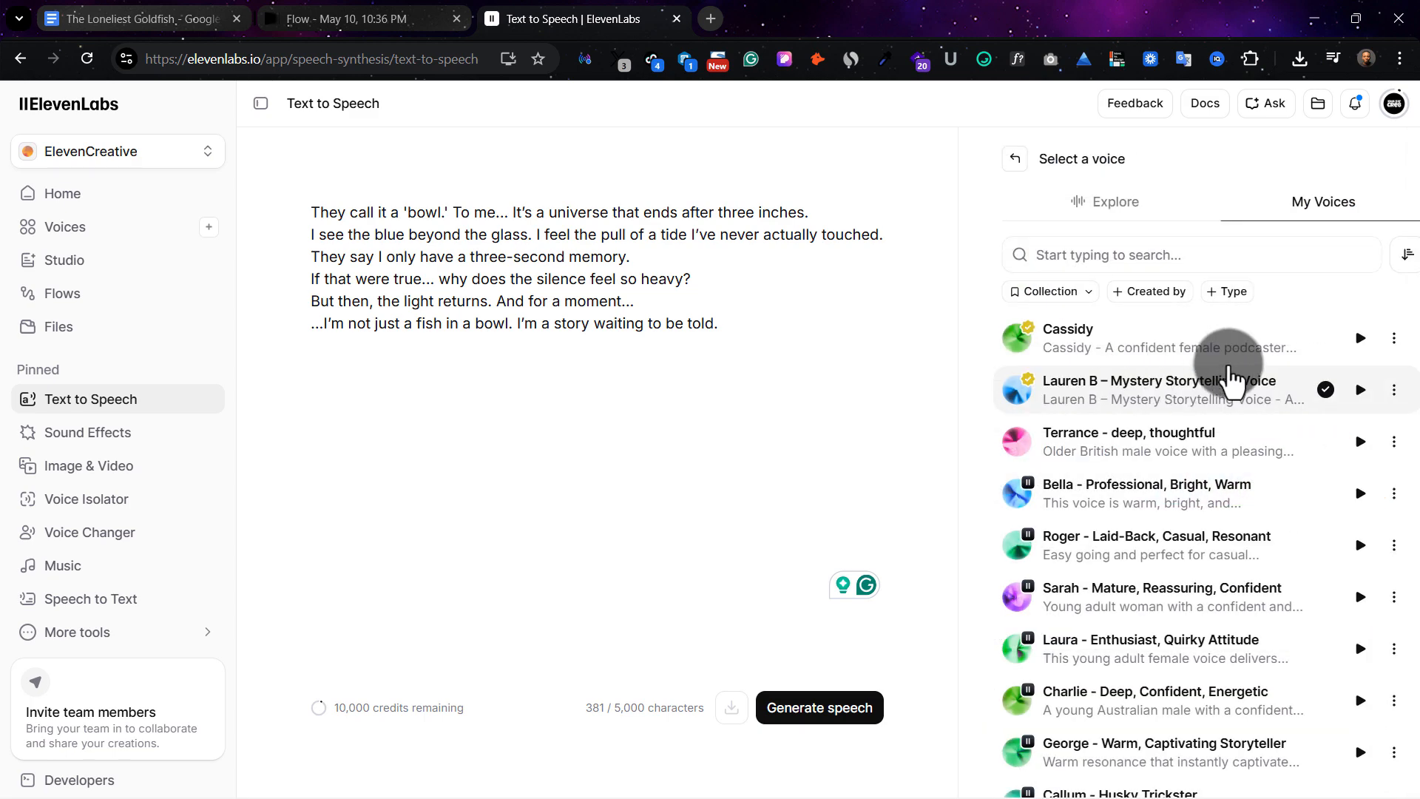
pyautogui.click(1340, 404)
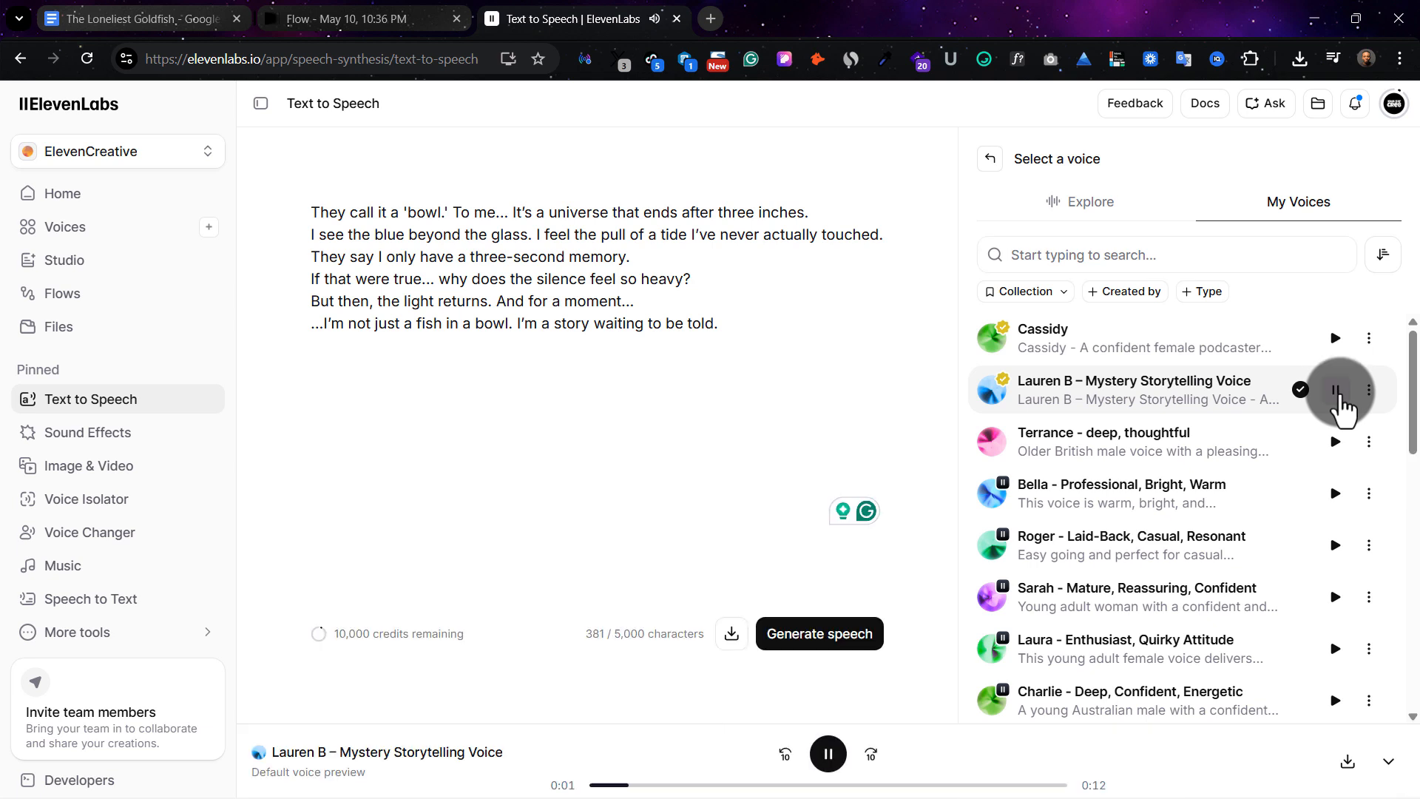
pyautogui.click(1340, 403)
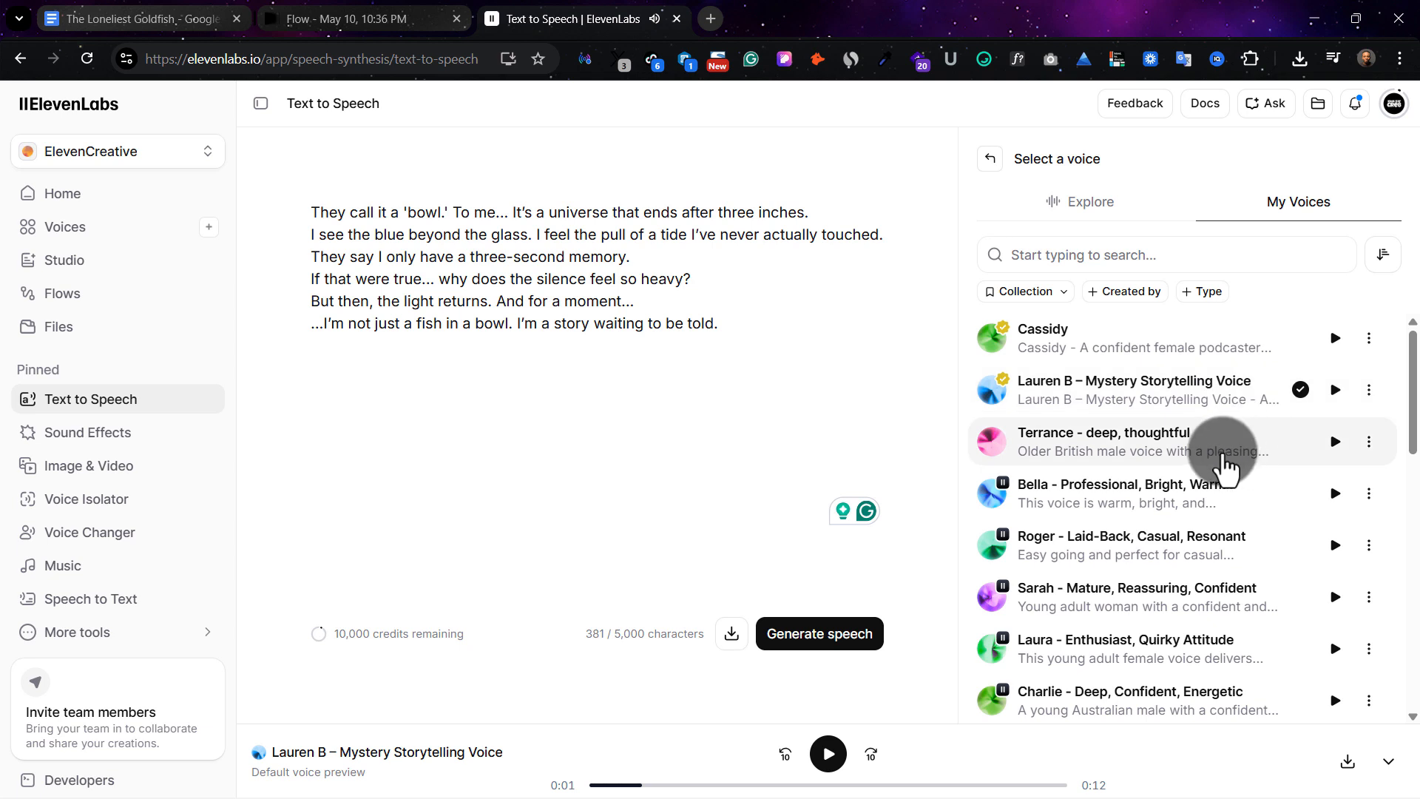
# Preview the "Terrance - deep, thoughtful" voice and select it for the narration
pyautogui.scroll(-1, 1205, 466)
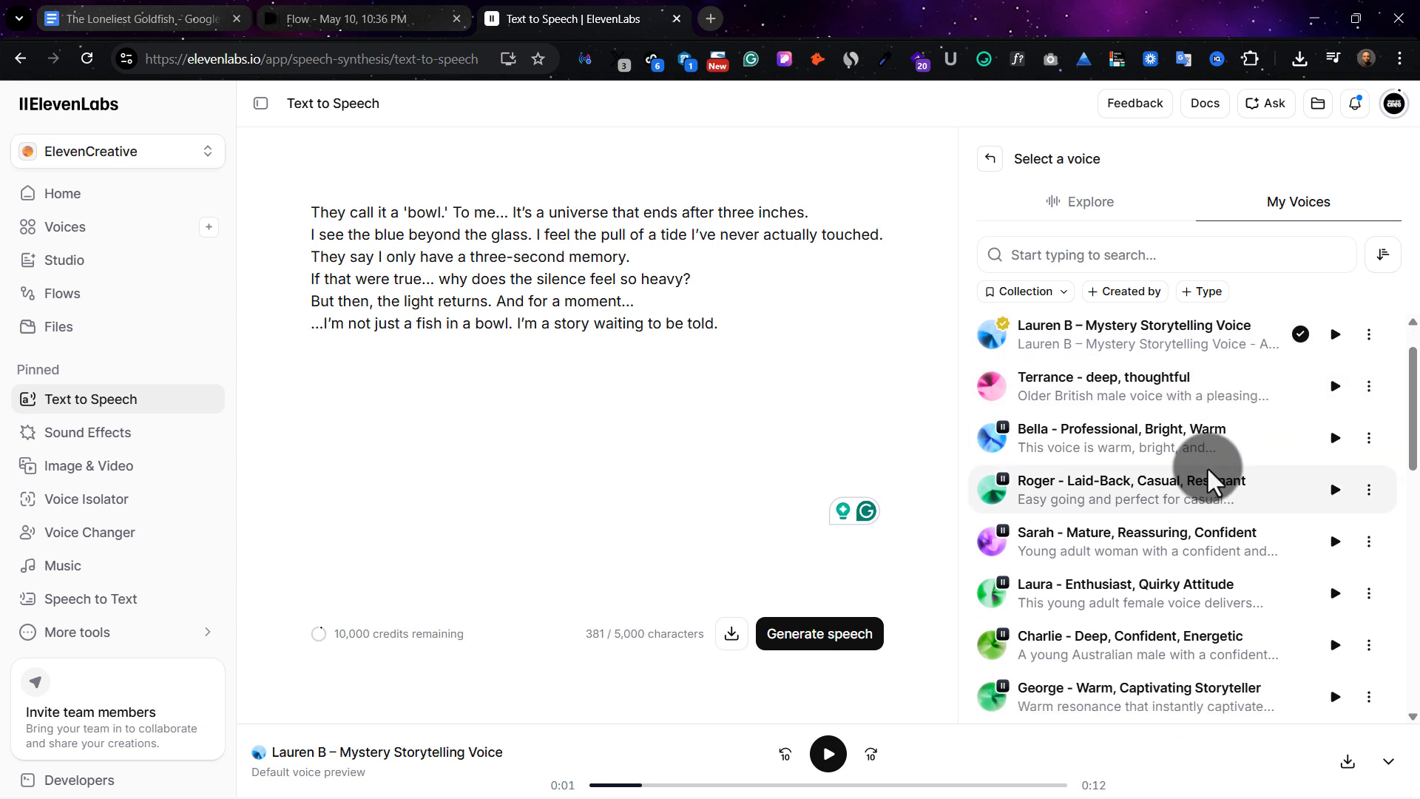
pyautogui.scroll(-1, 1231, 477)
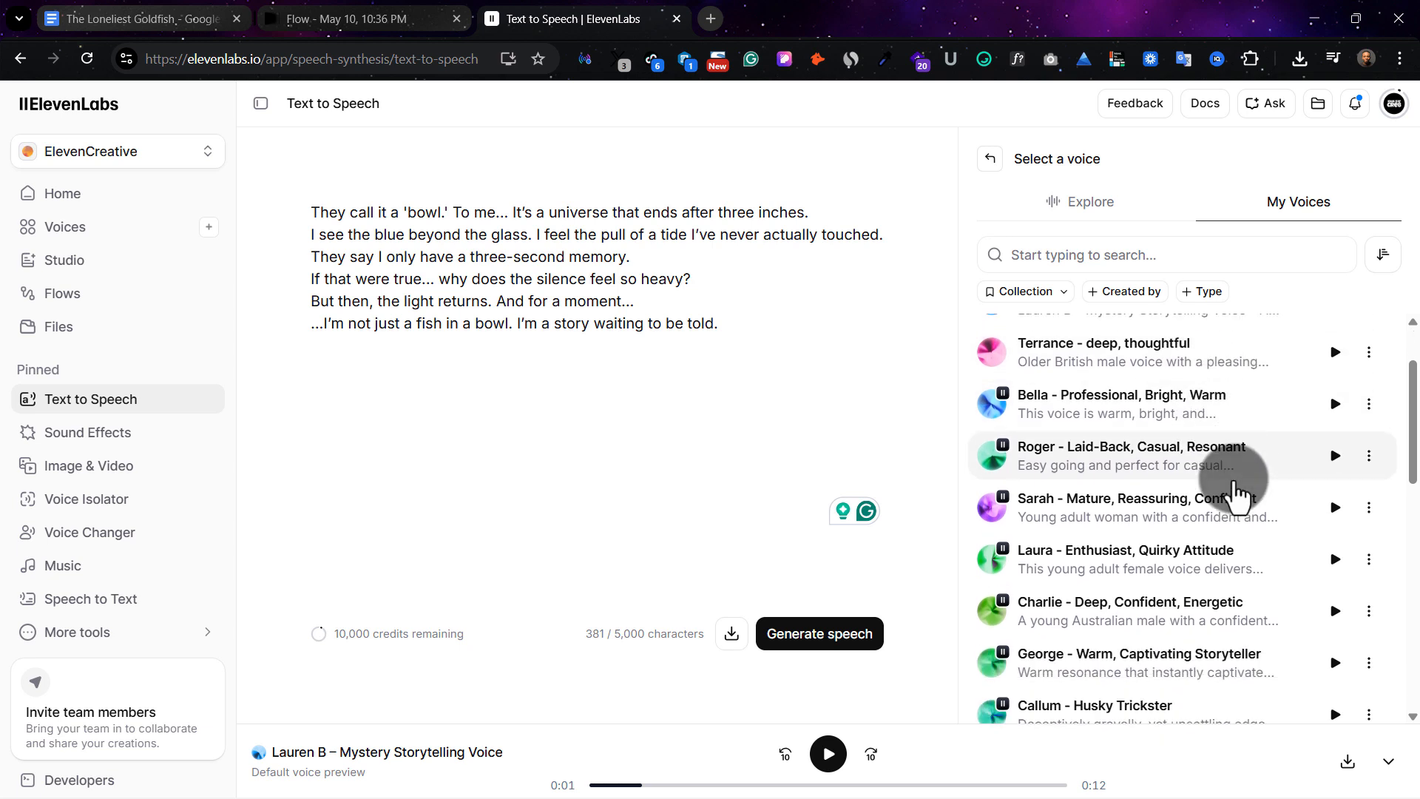
pyautogui.scroll(2, 1257, 473)
pyautogui.click(1337, 442)
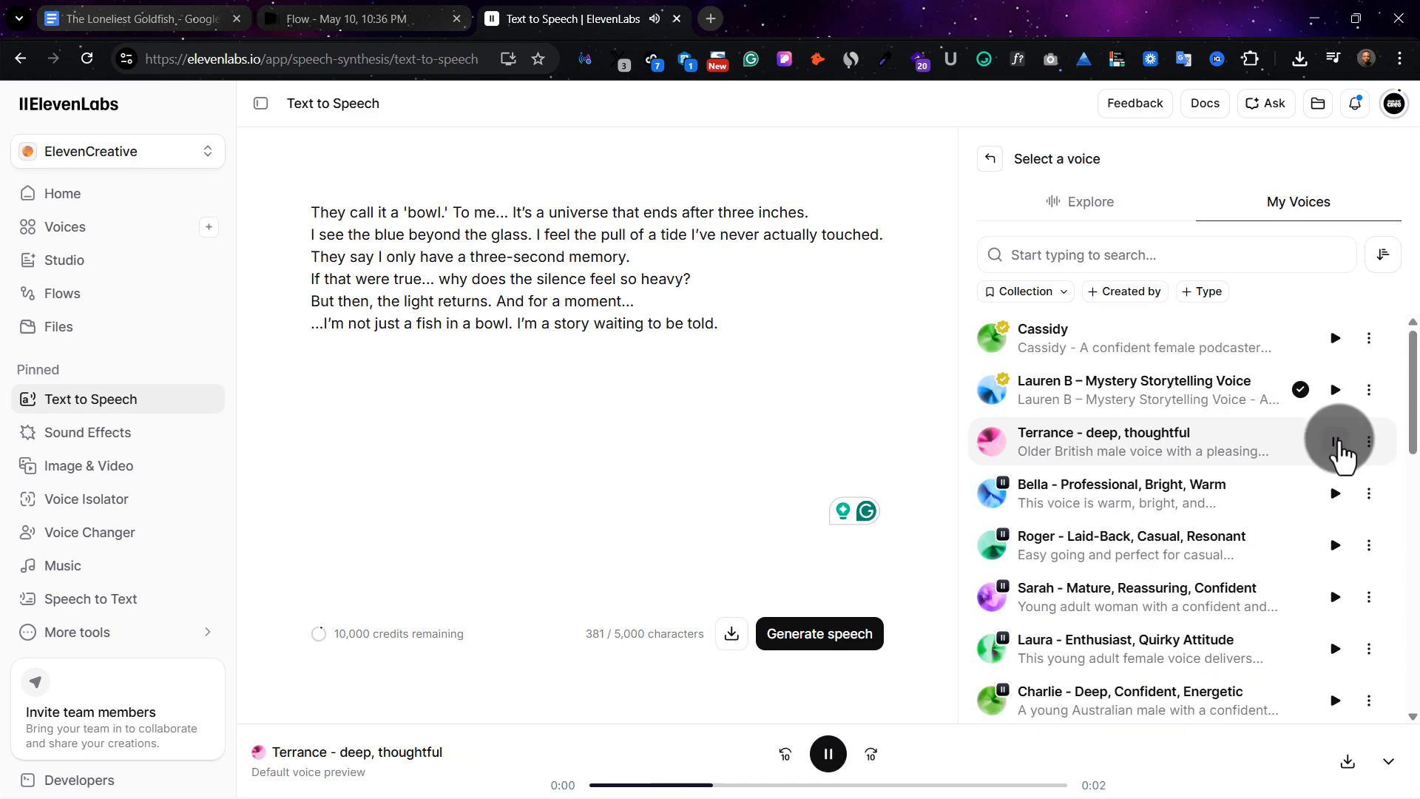
pyautogui.click(1337, 442)
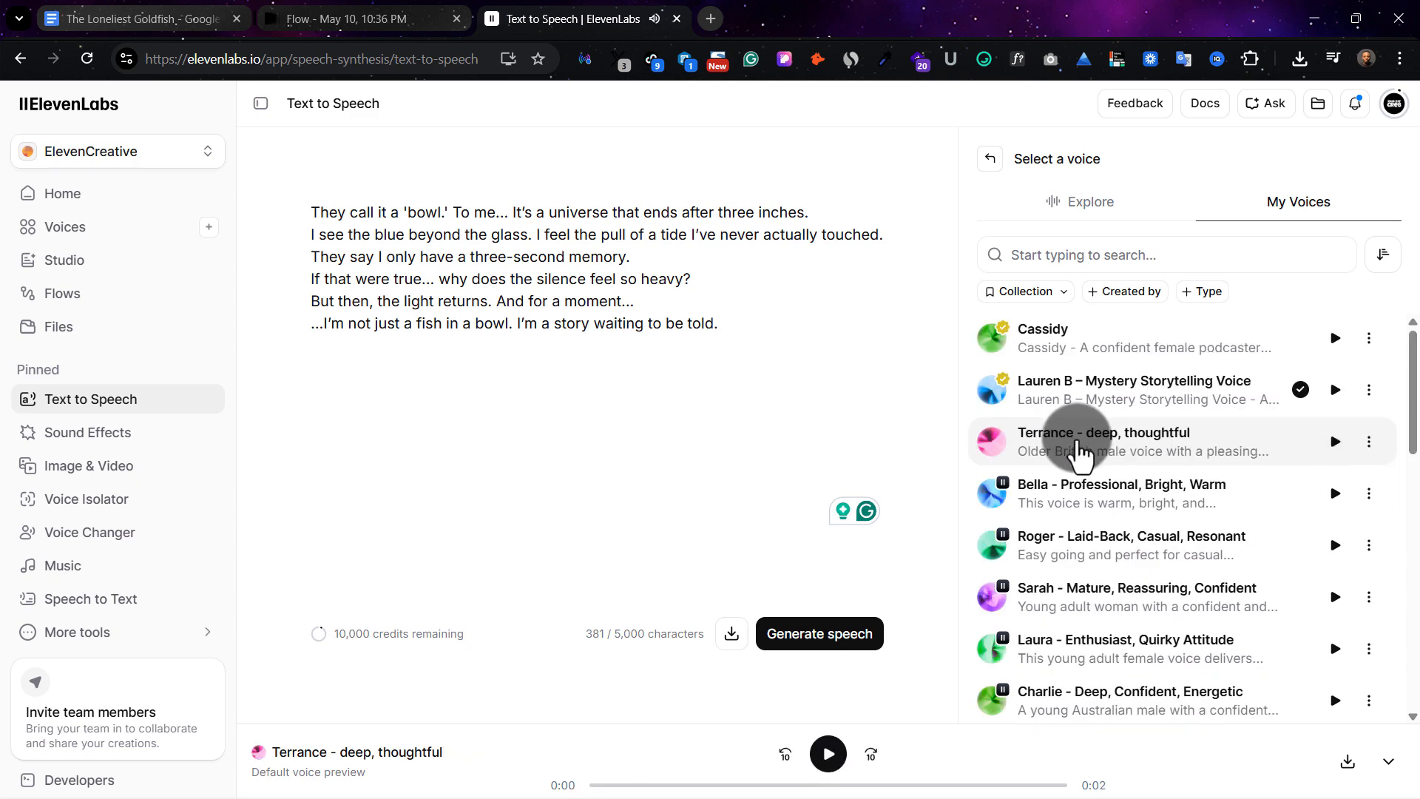
pyautogui.click(1079, 444)
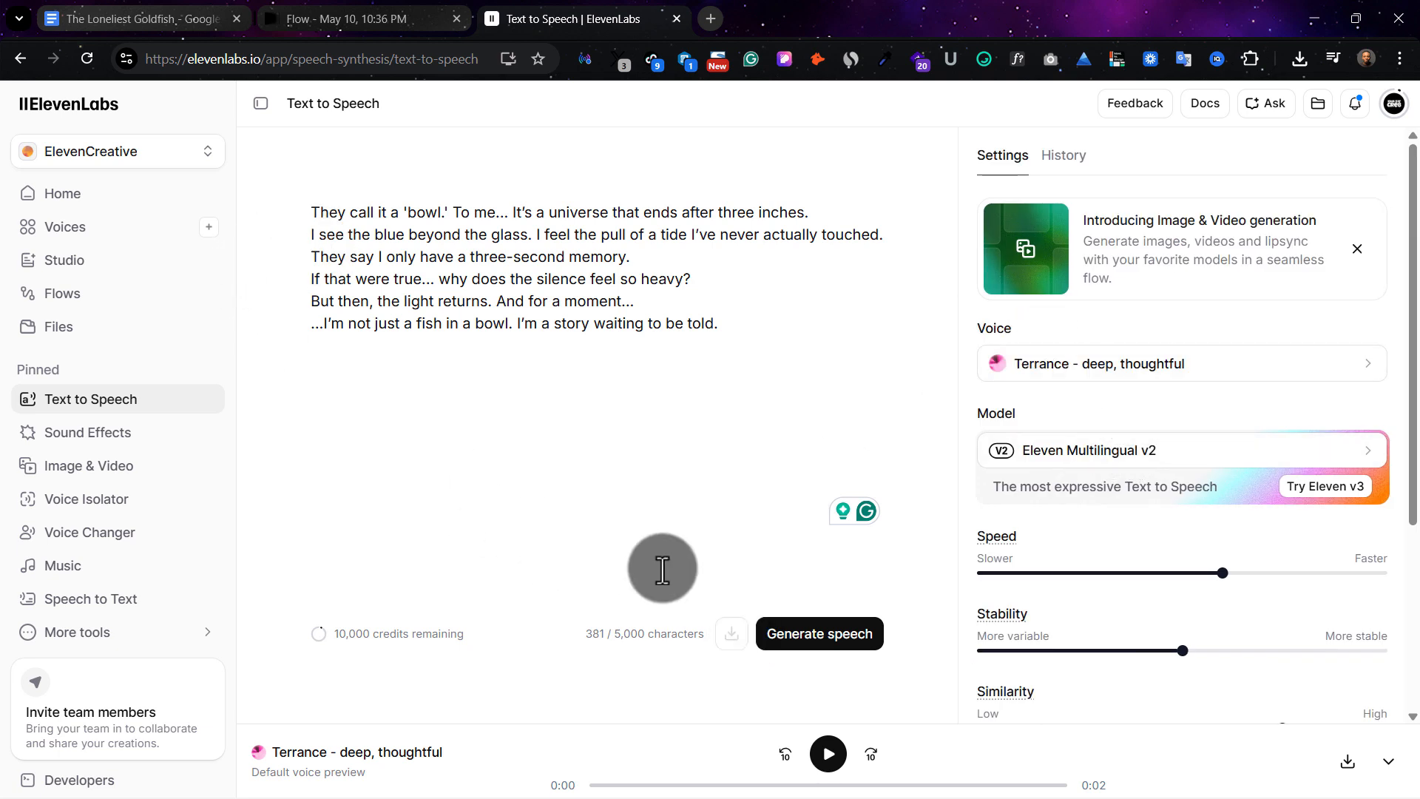
# Generate speech from the goldfish narration and download the latest result as an MP3
pyautogui.click(820, 636)
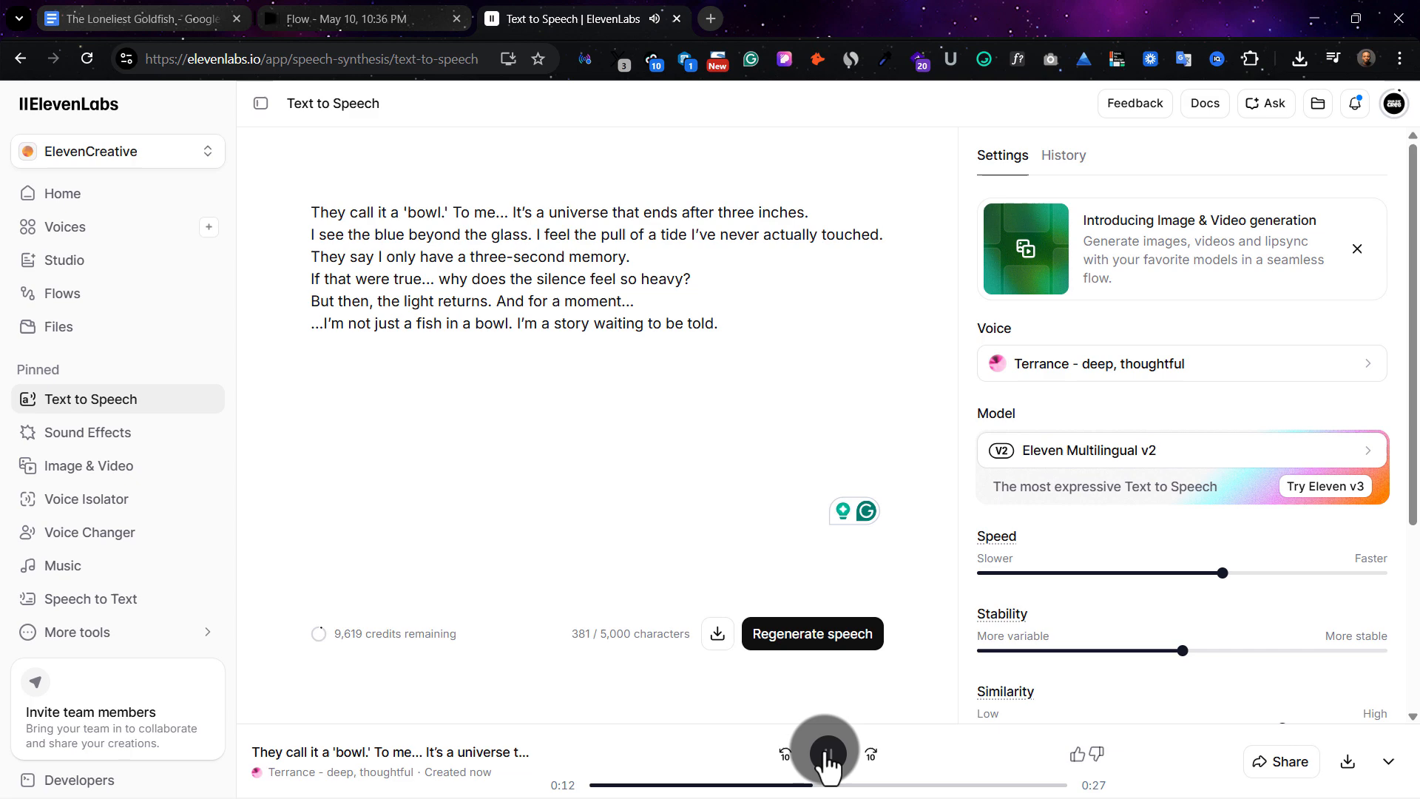
pyautogui.click(828, 754)
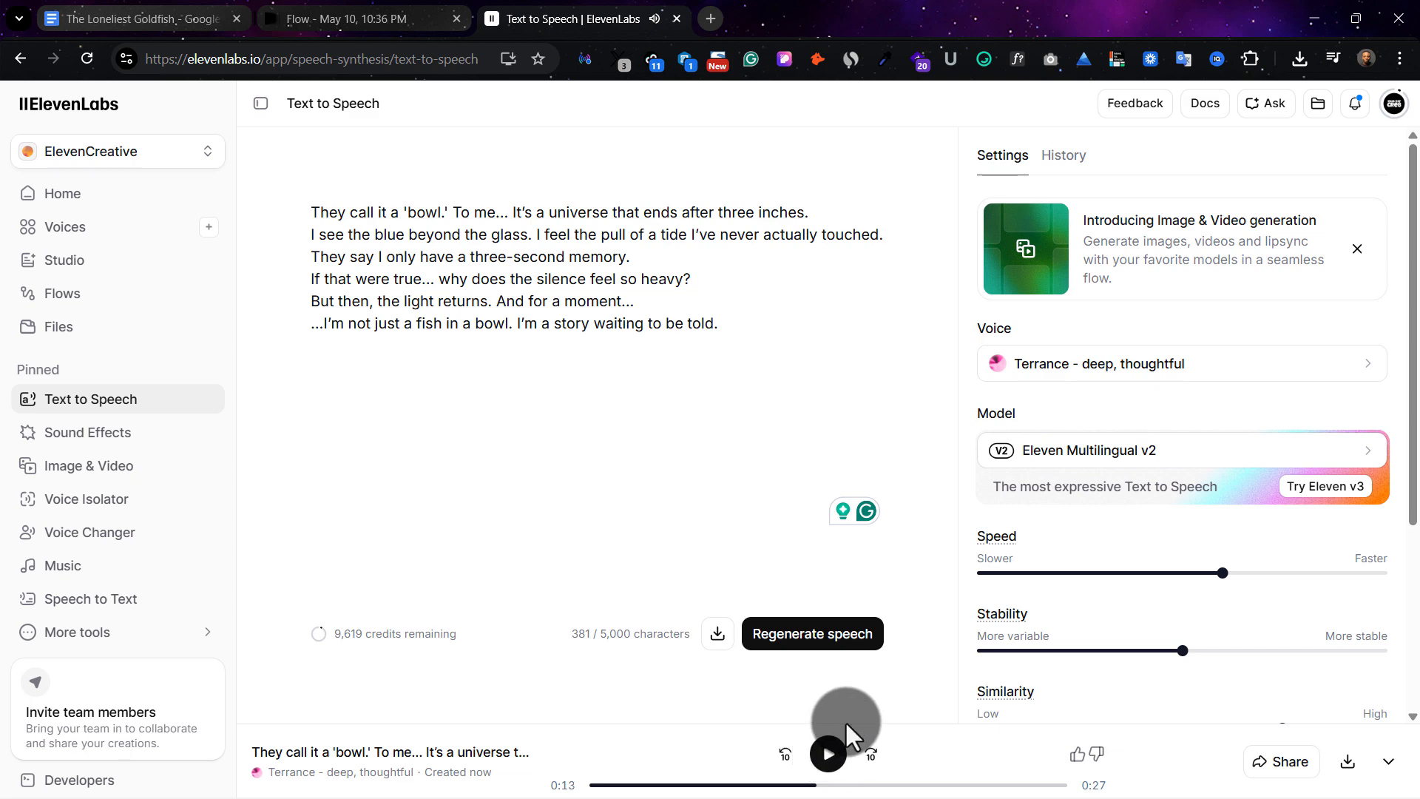
pyautogui.click(718, 633)
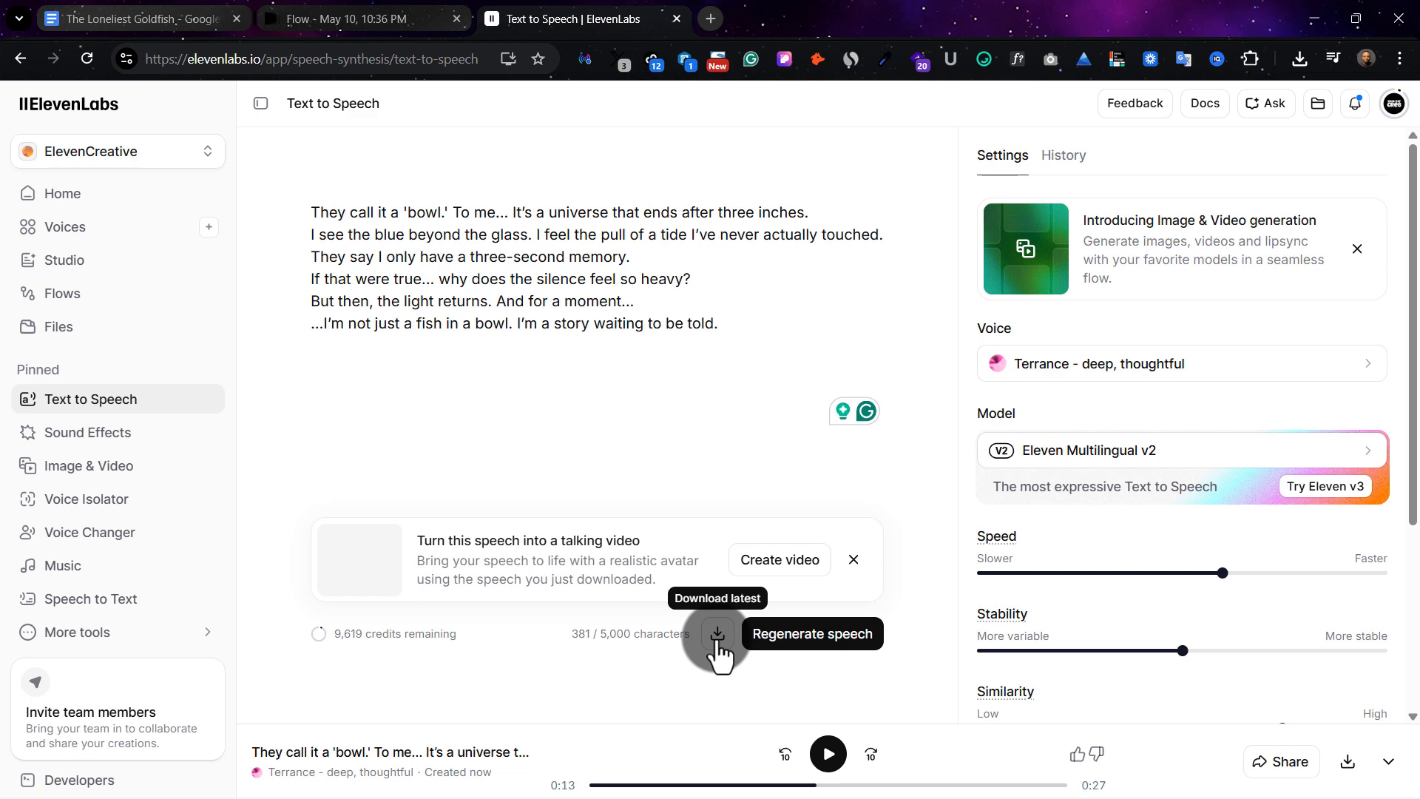
pyautogui.click(718, 633)
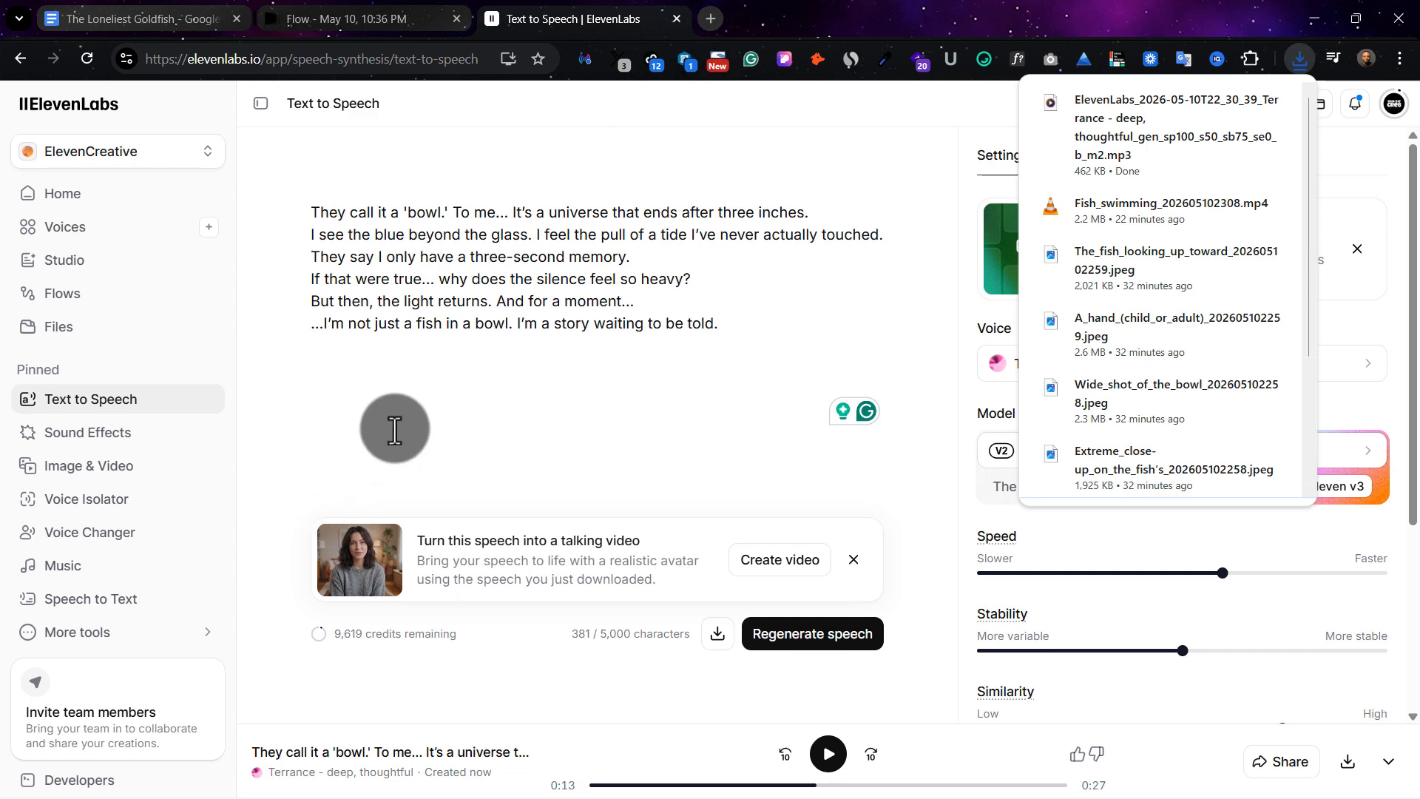
# Switch to The Loneliest Goldfish script in Google Docs
pyautogui.click(144, 19)
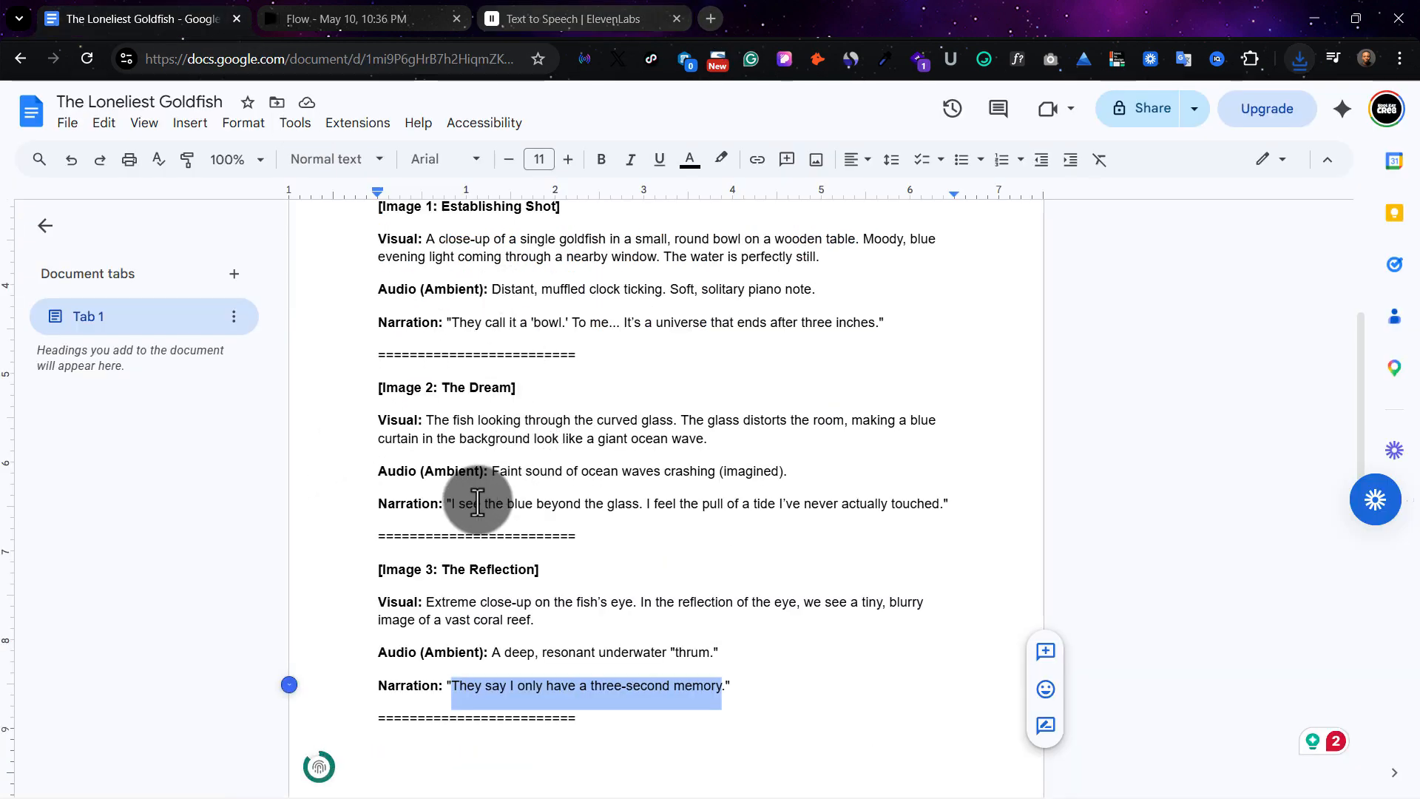
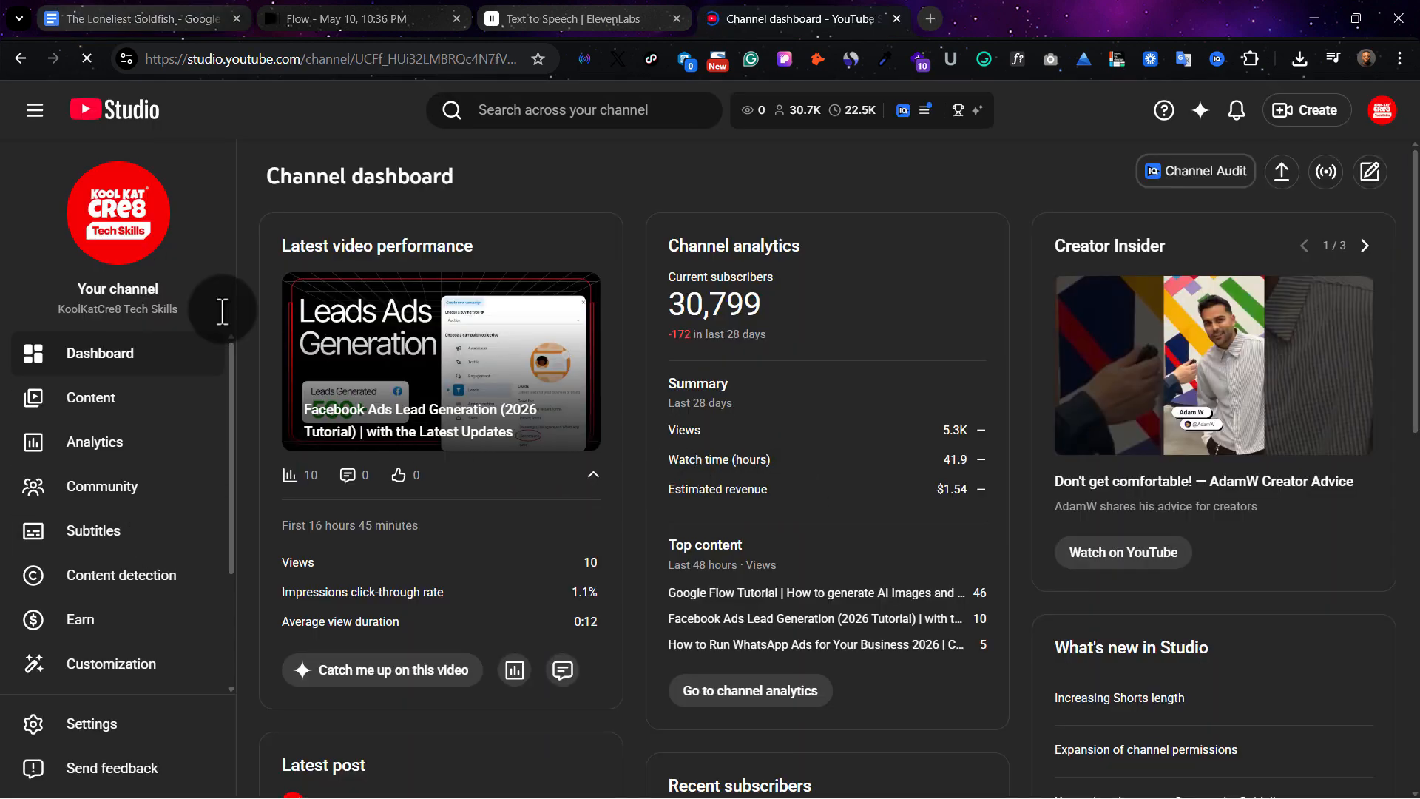
# Open the Audio library in YouTube Studio and filter its music to tracks with attribution not required
pyautogui.scroll(-1, 226, 496)
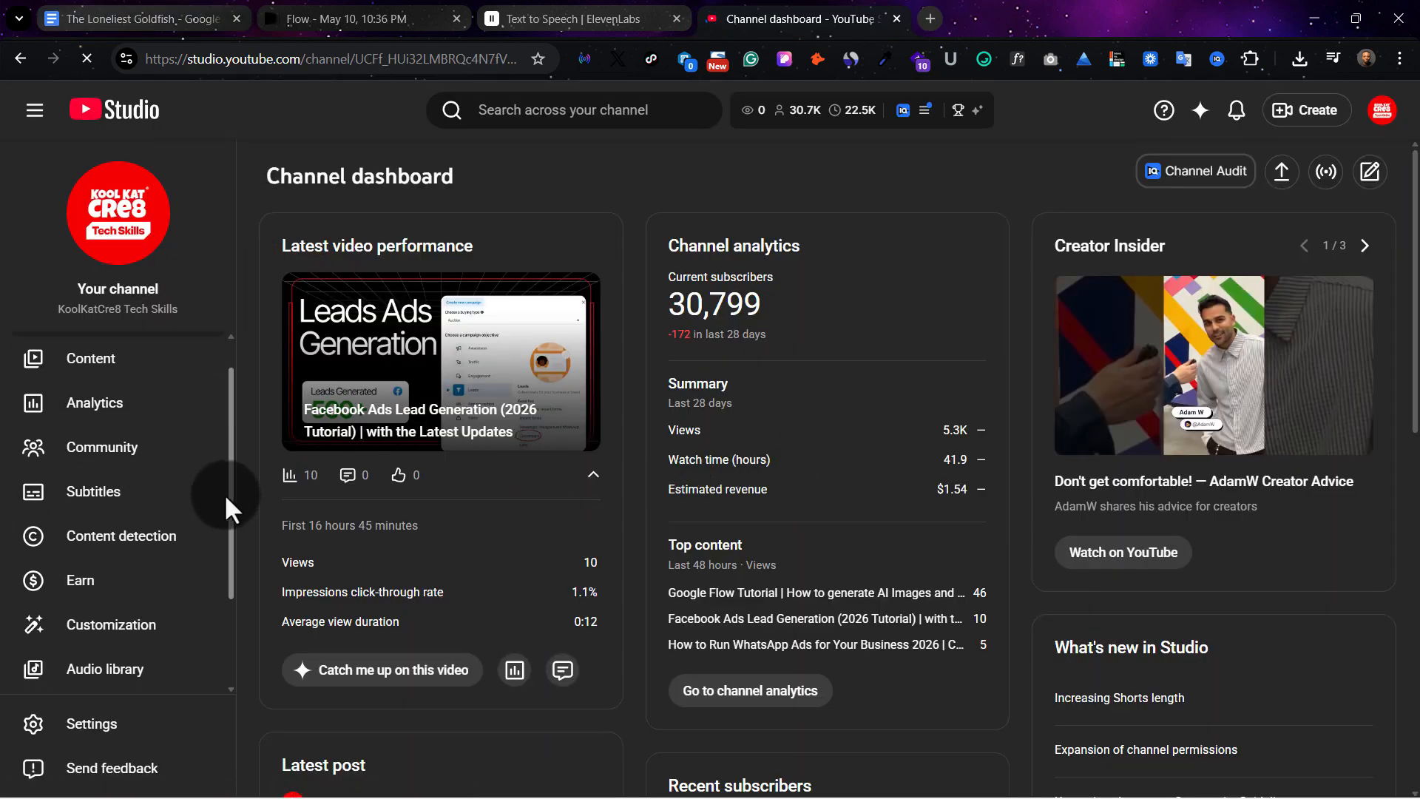
pyautogui.scroll(-3, 224, 494)
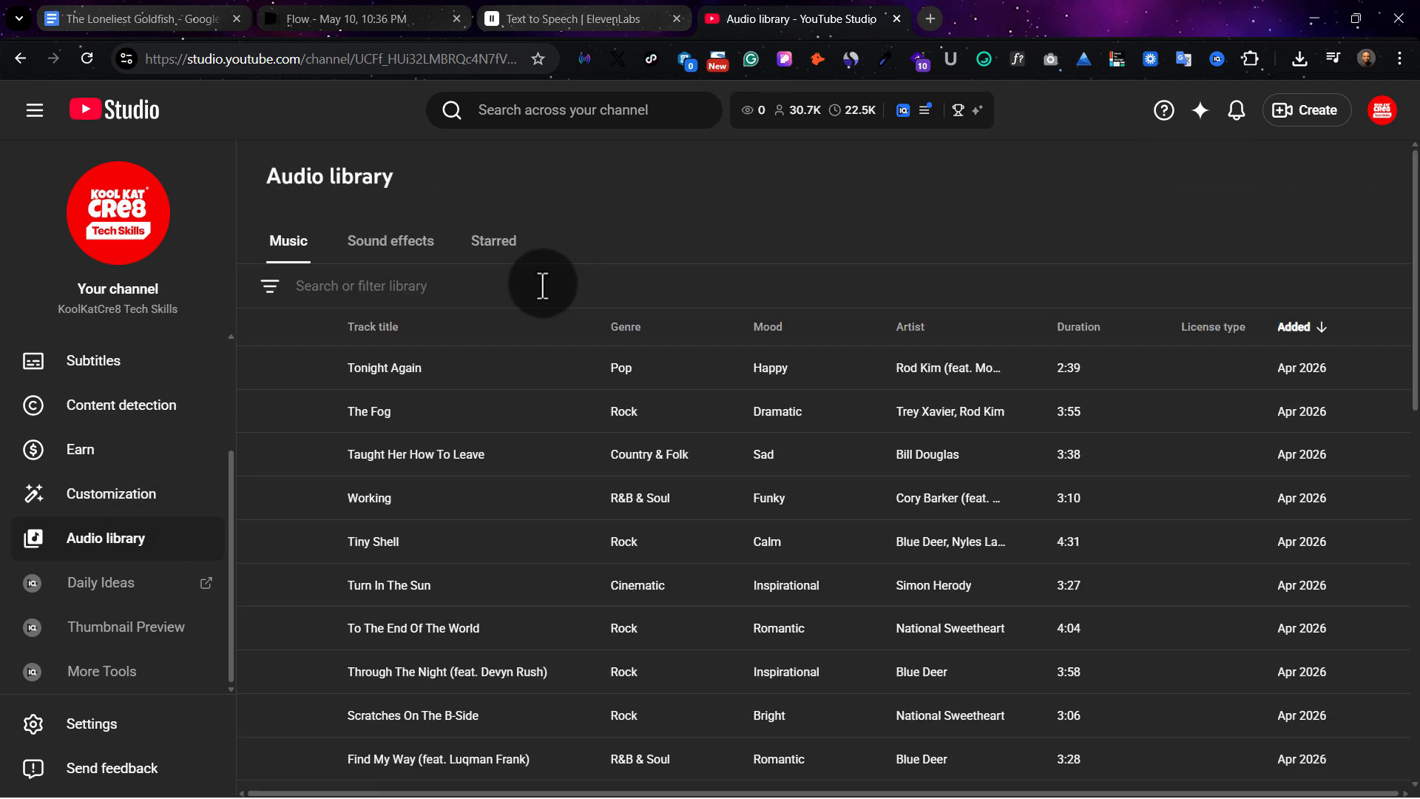
pyautogui.click(419, 292)
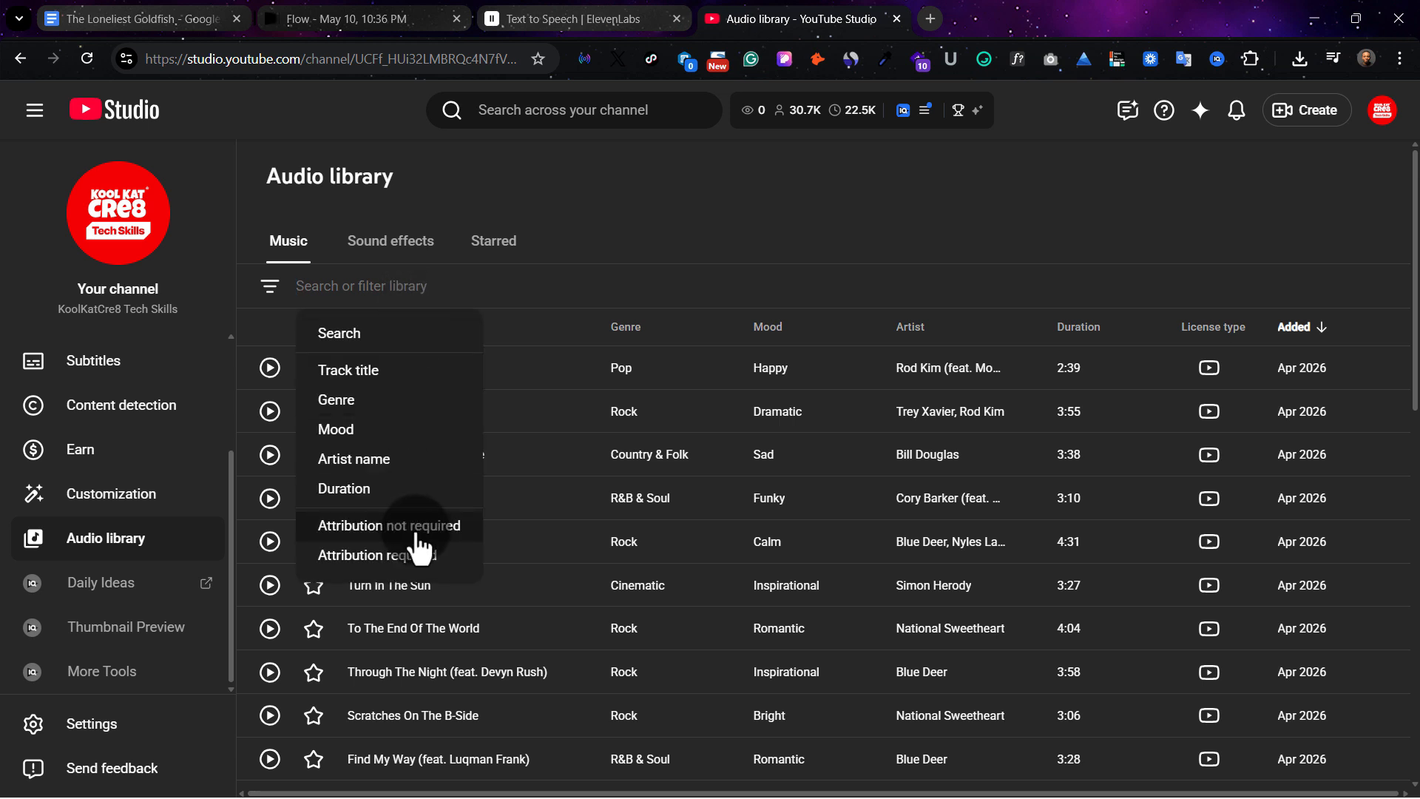
pyautogui.click(373, 526)
pyautogui.click(406, 528)
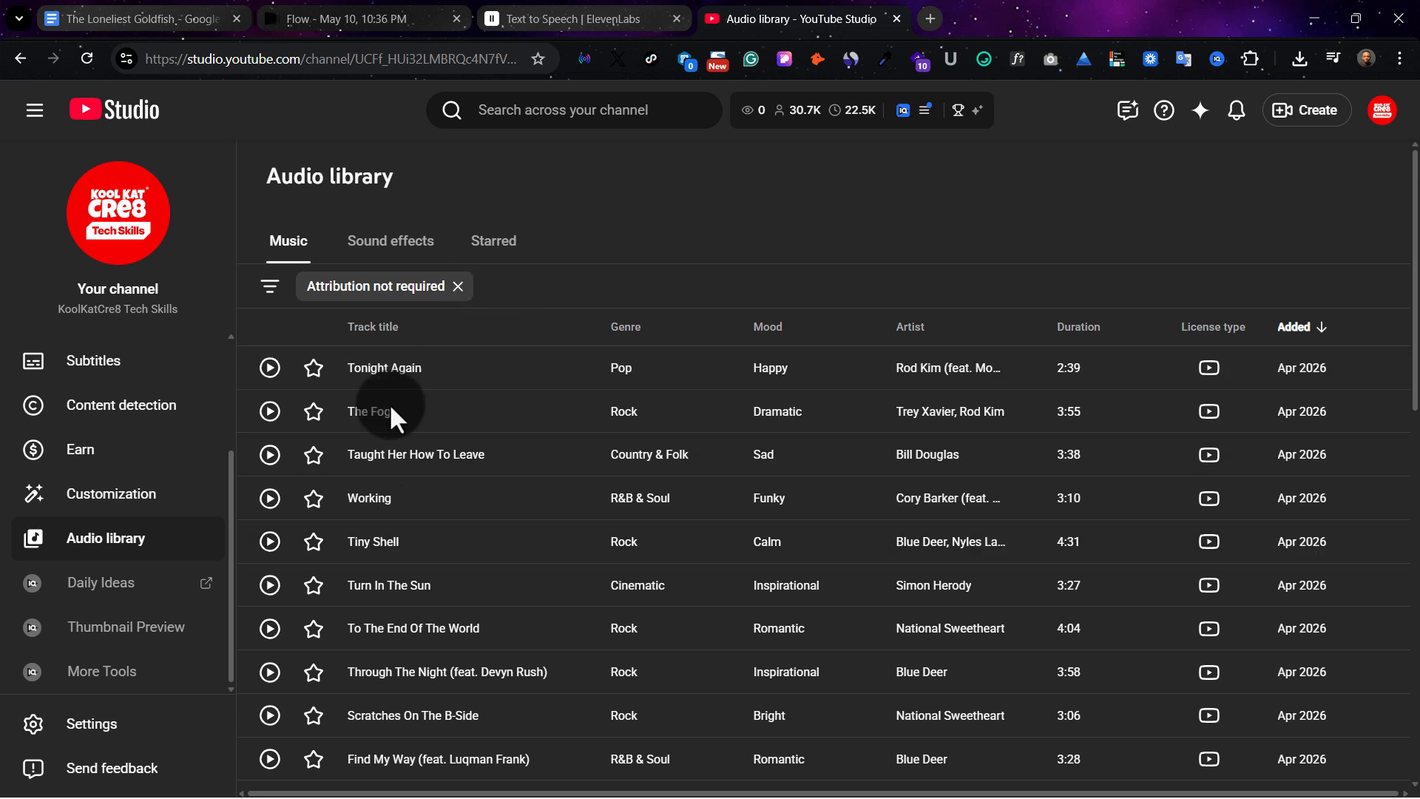
# Filter the music tracks further by the Dark mood
pyautogui.click(544, 281)
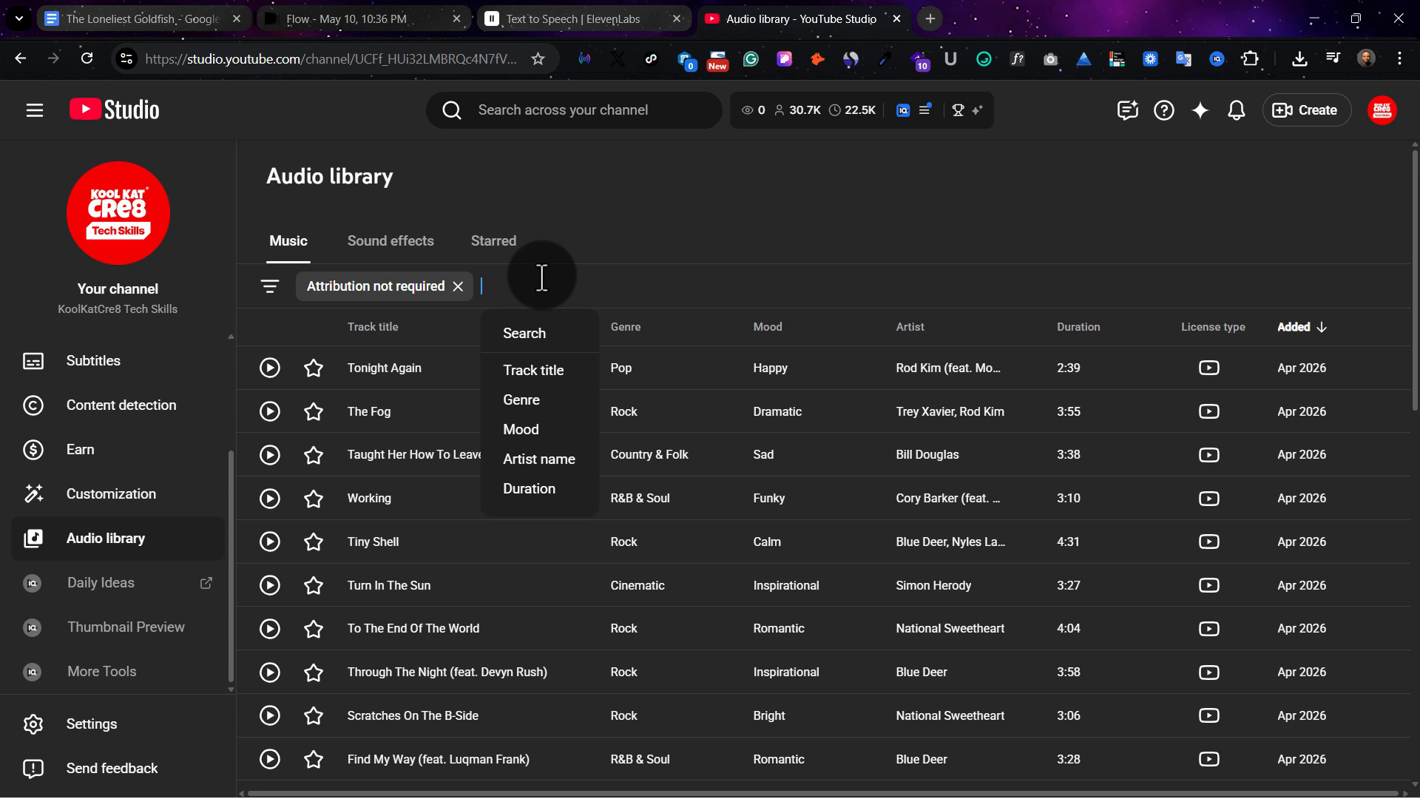
pyautogui.click(563, 429)
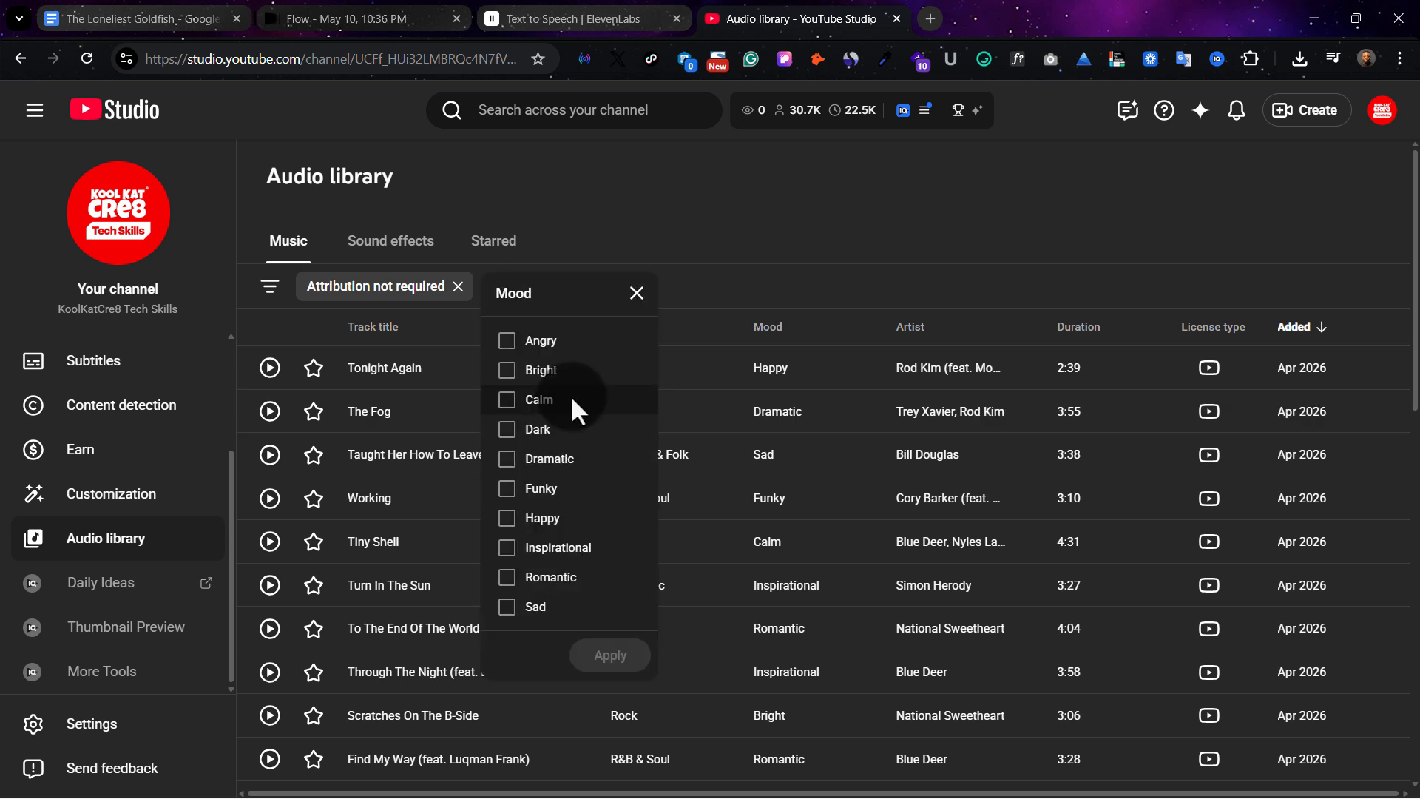
pyautogui.click(539, 428)
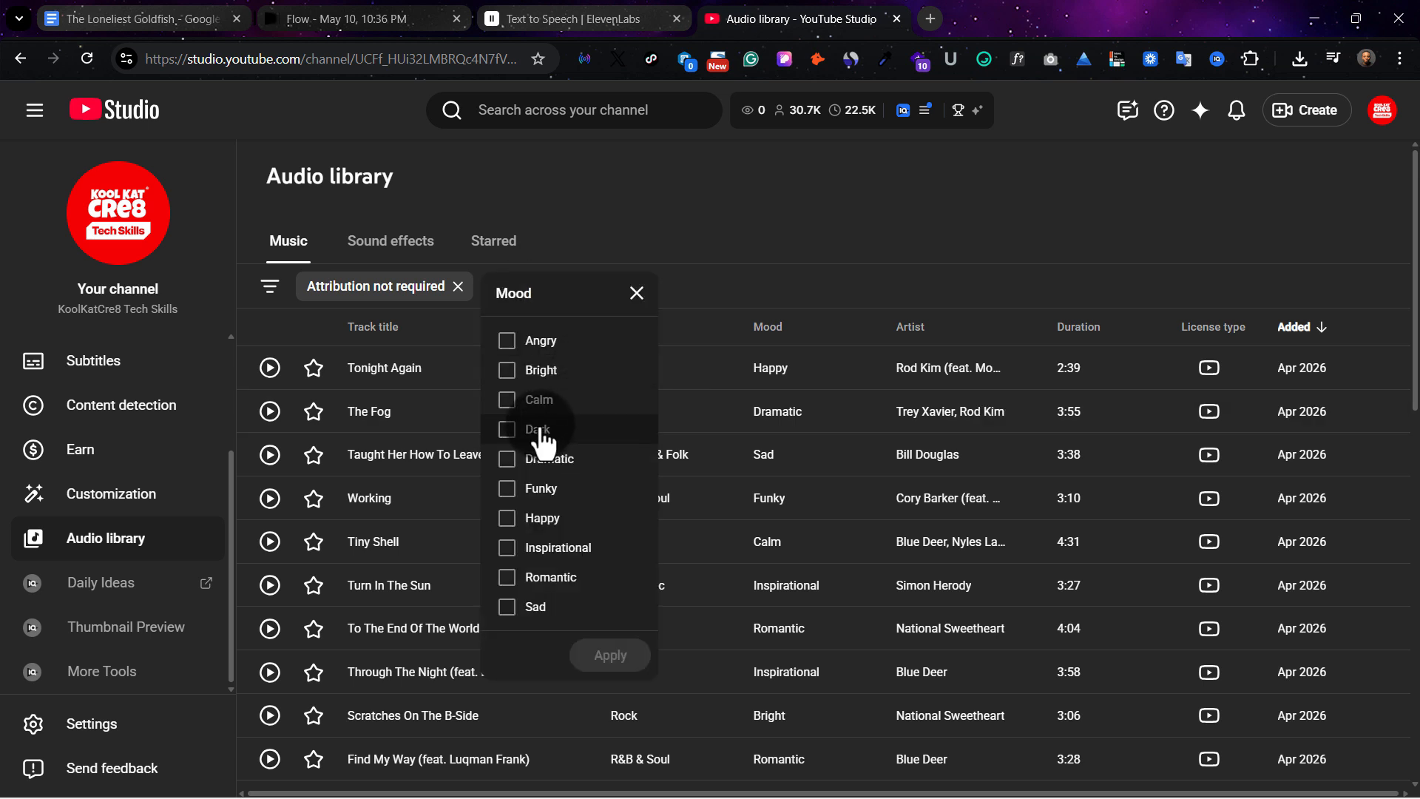
pyautogui.click(617, 657)
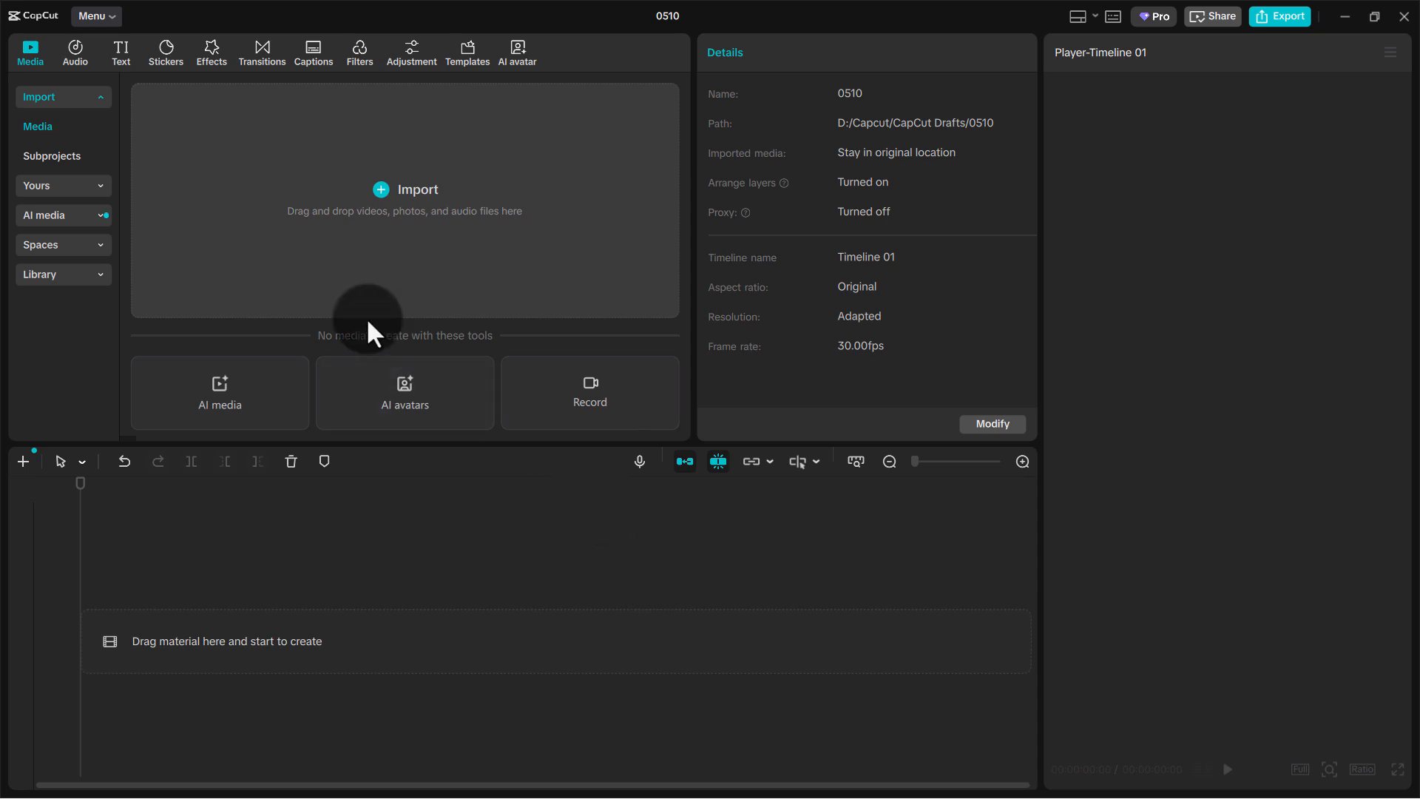
# Switch to CapCut and import all six goldfish images from the Fish folder in Downloads
pyautogui.click(431, 194)
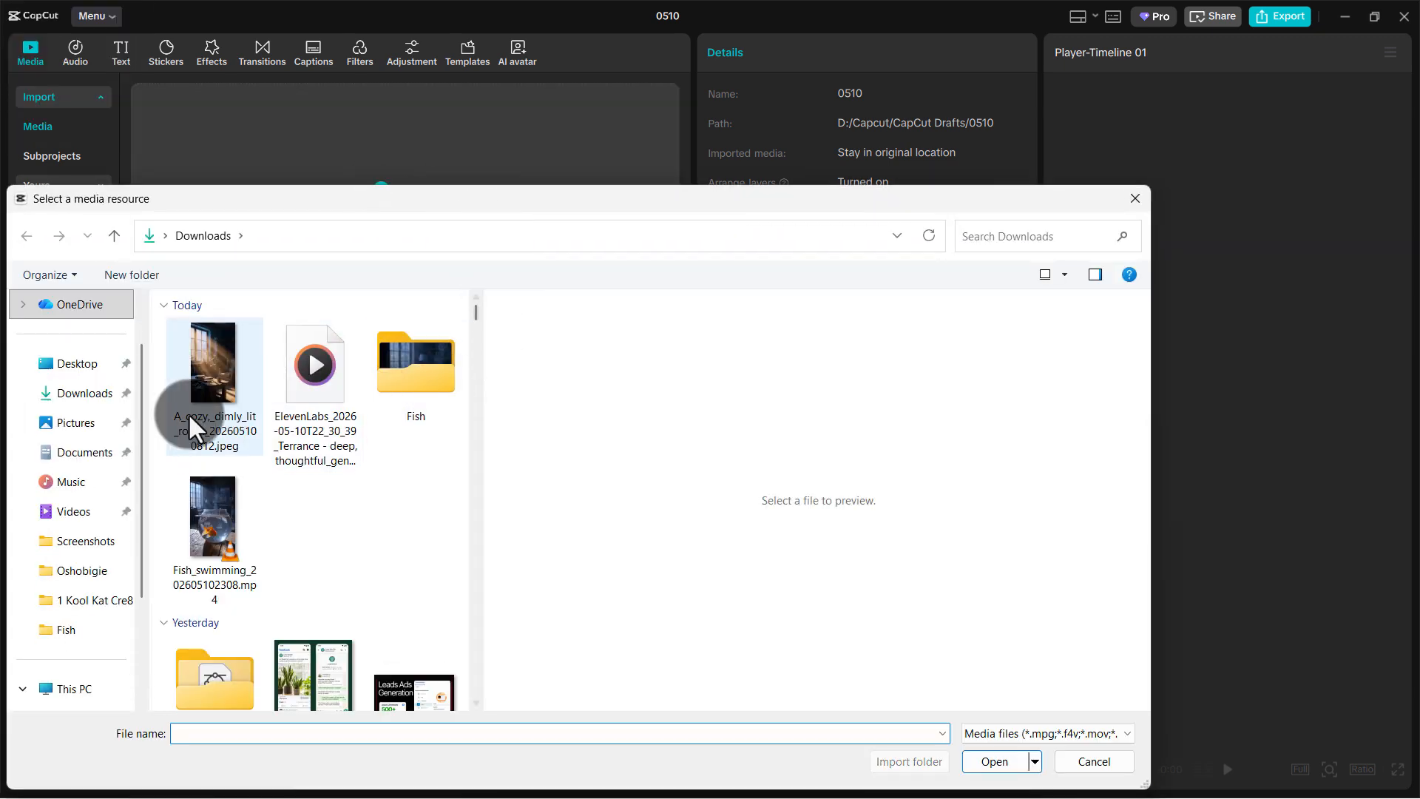
pyautogui.click(375, 370)
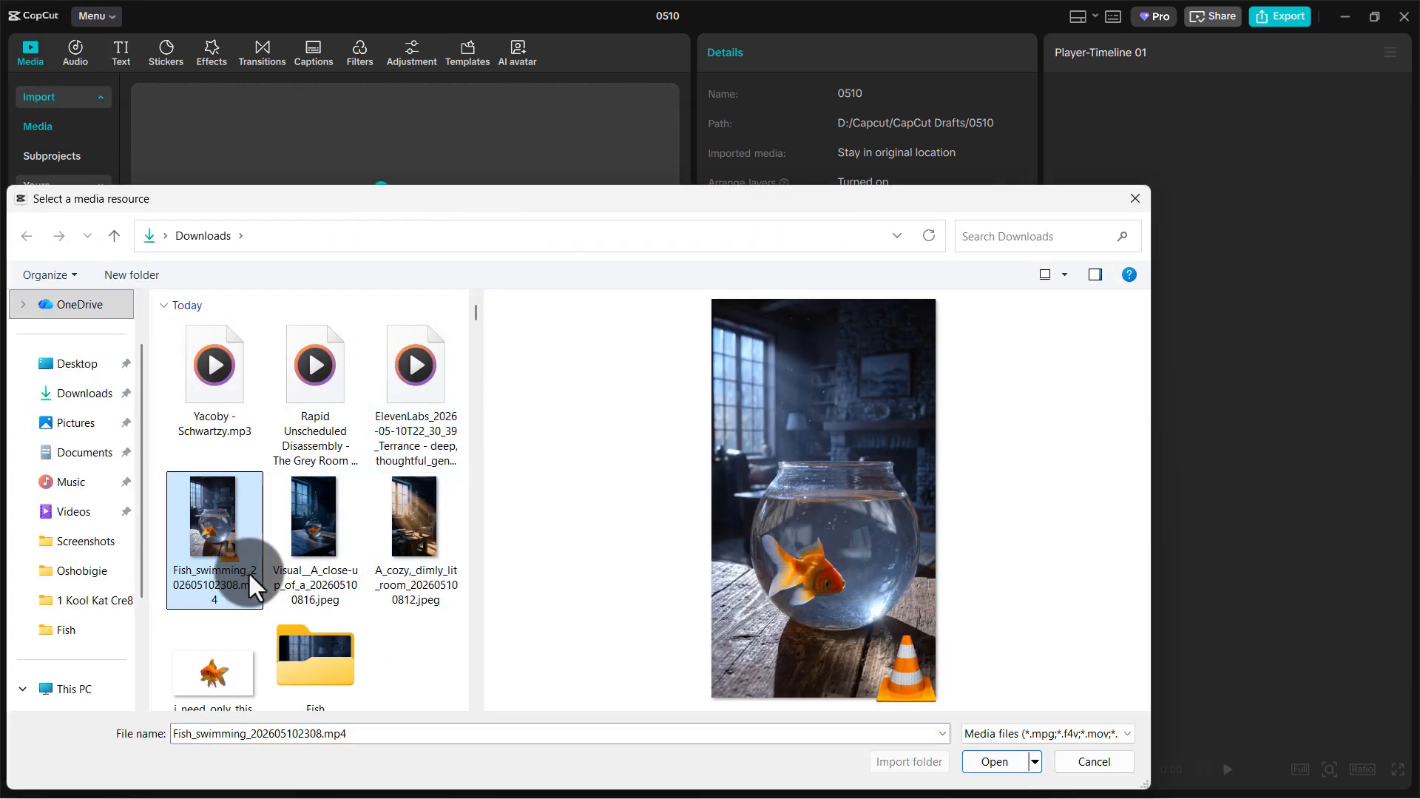
pyautogui.click(300, 642)
pyautogui.doubleClick(300, 641)
pyautogui.moveTo(458, 622); pyautogui.dragTo(186, 363)
pyautogui.click(1017, 761)
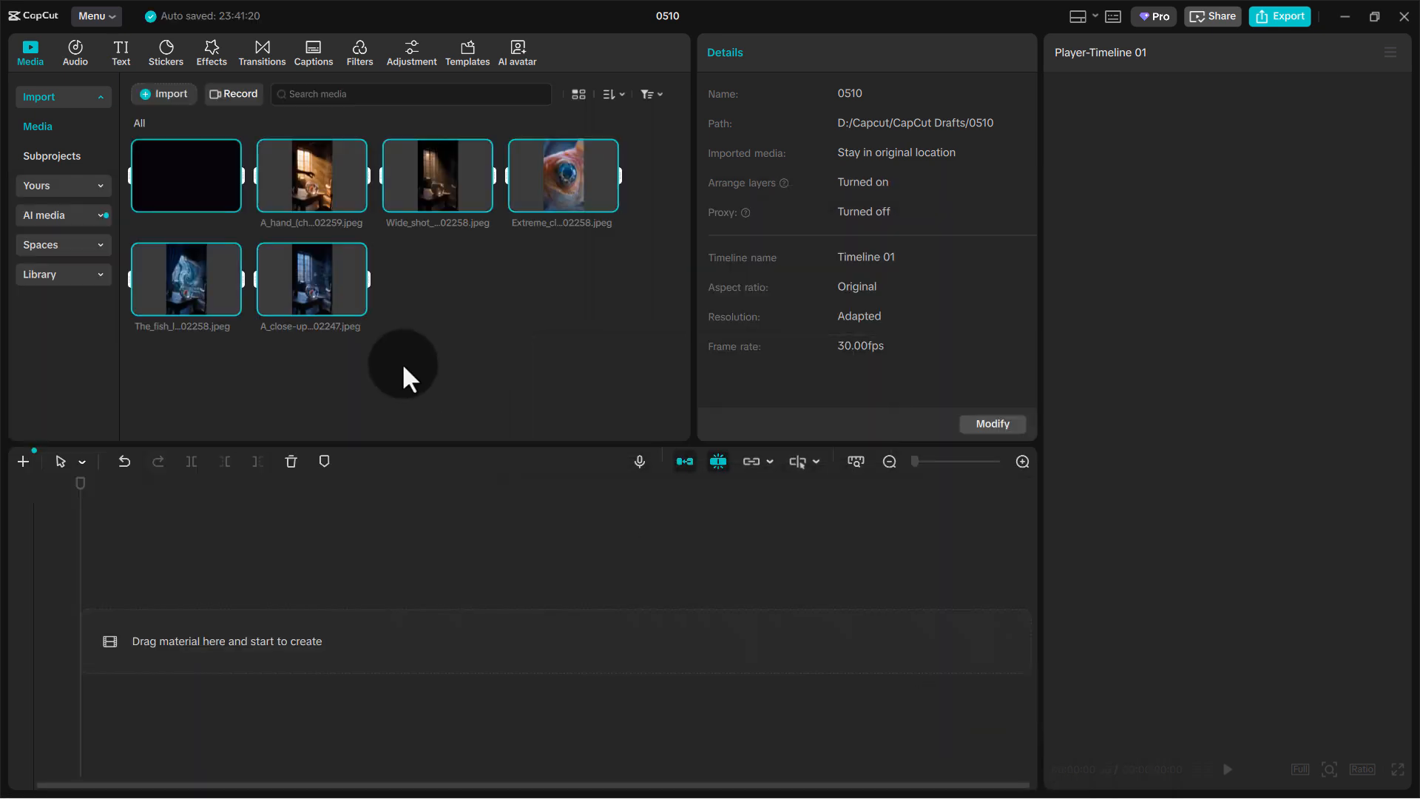
# Import the Fish_swimming_202605102308.mp4 video from the Downloads folder into the project media
pyautogui.click(460, 296)
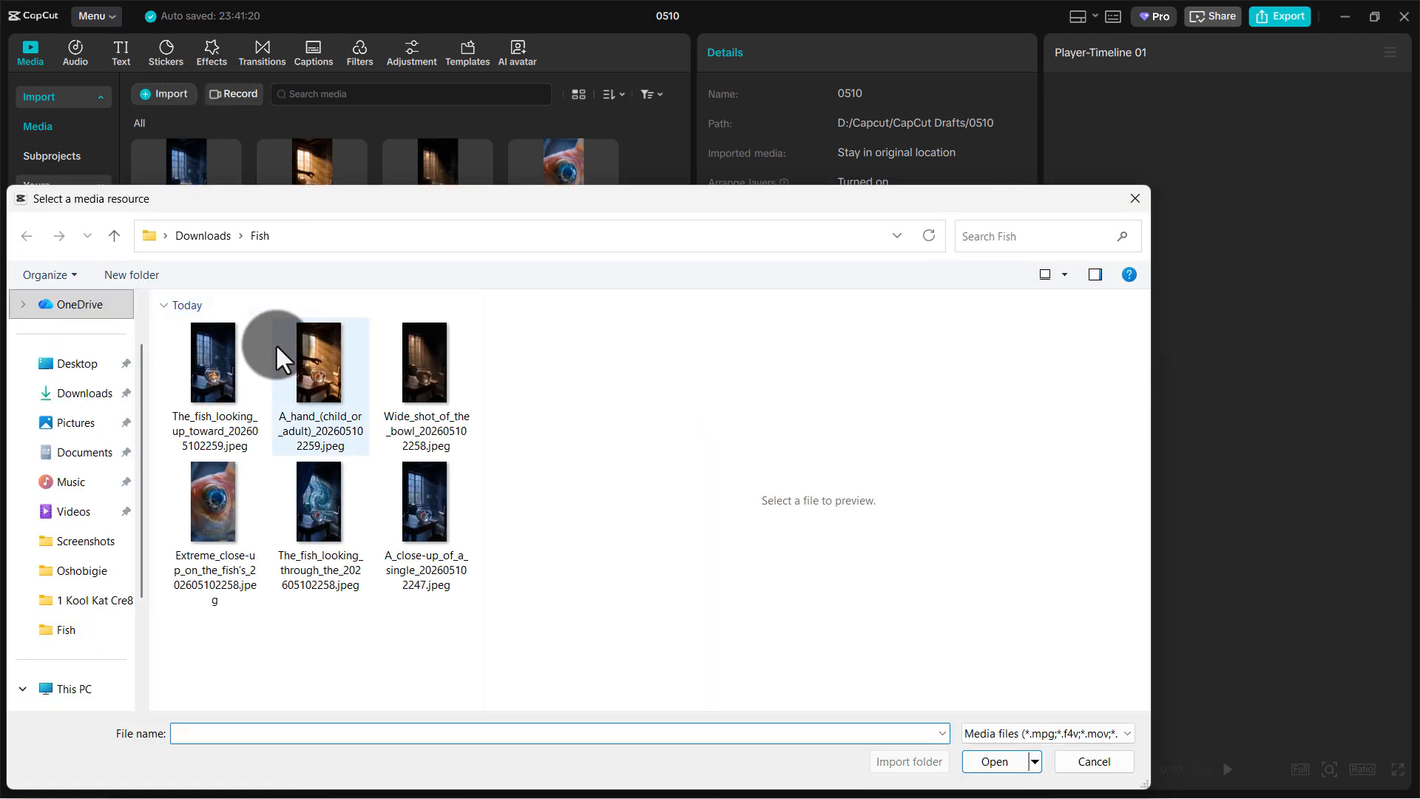
pyautogui.click(194, 237)
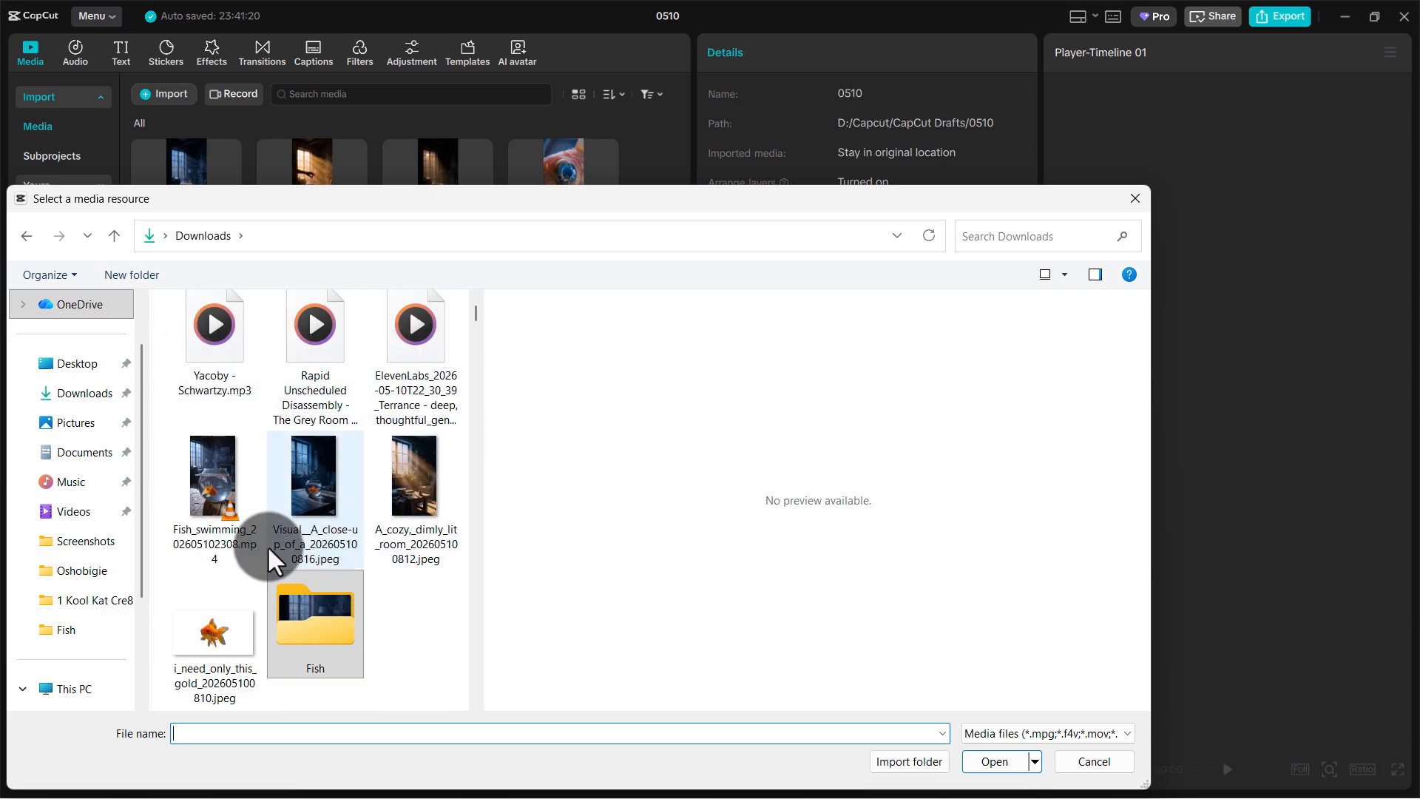
pyautogui.click(198, 492)
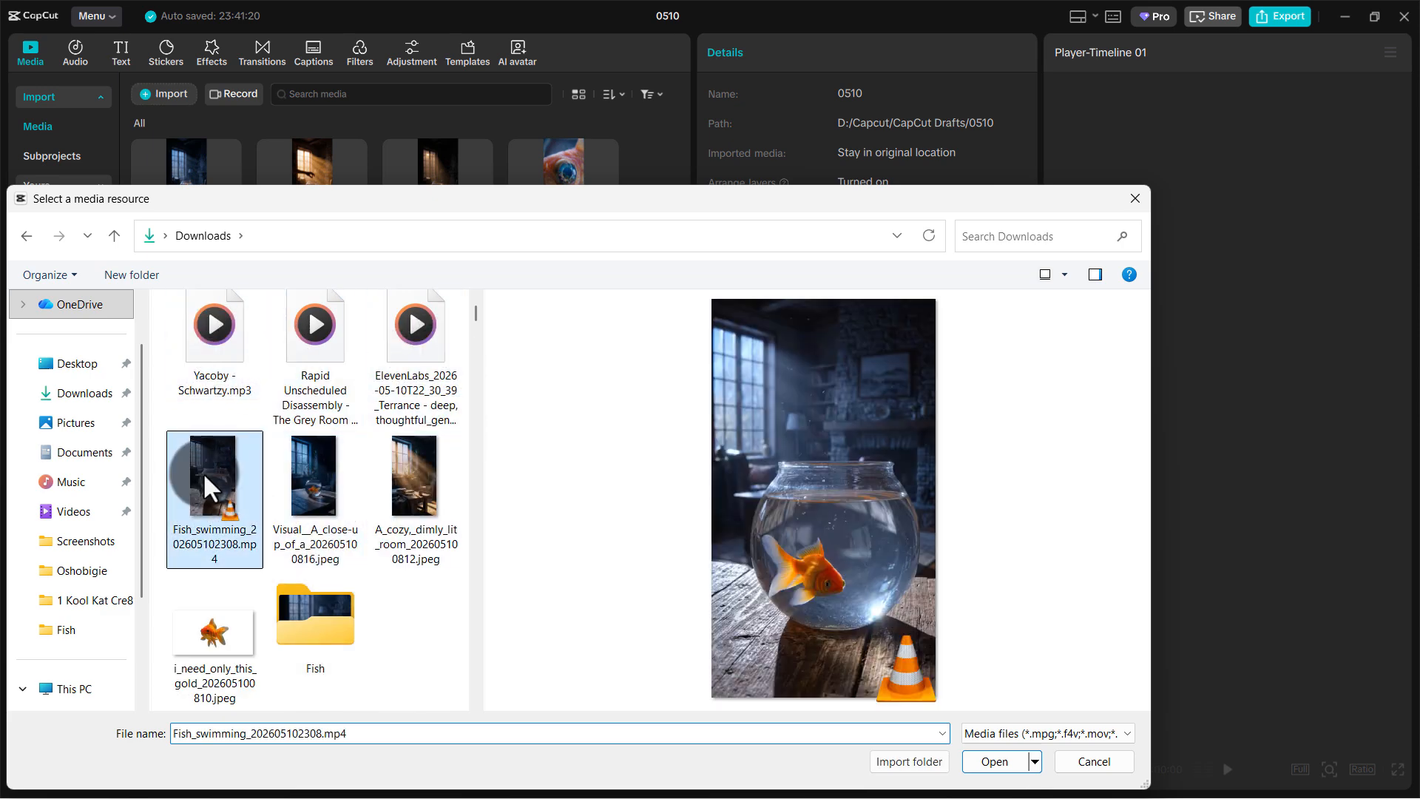
pyautogui.click(1013, 758)
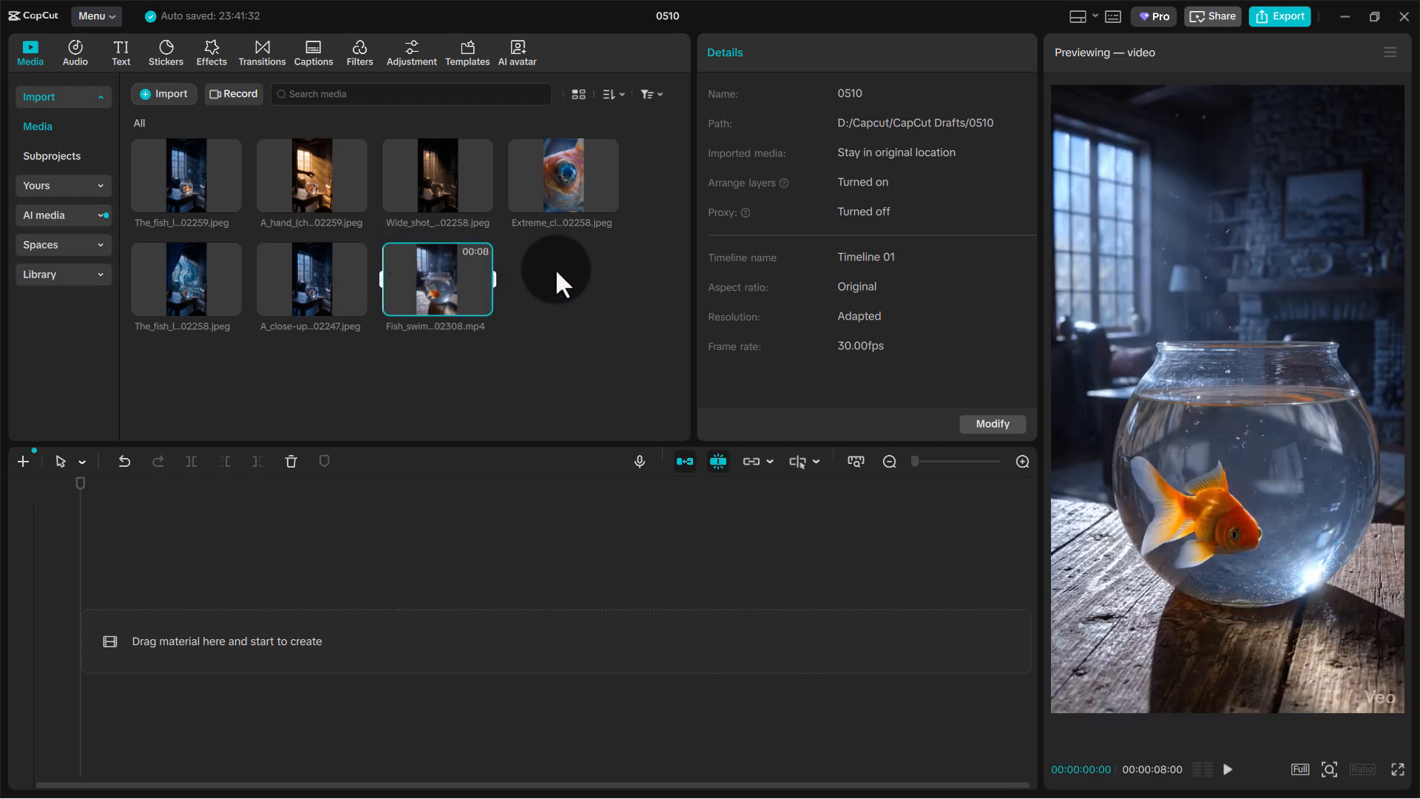
pyautogui.click(555, 267)
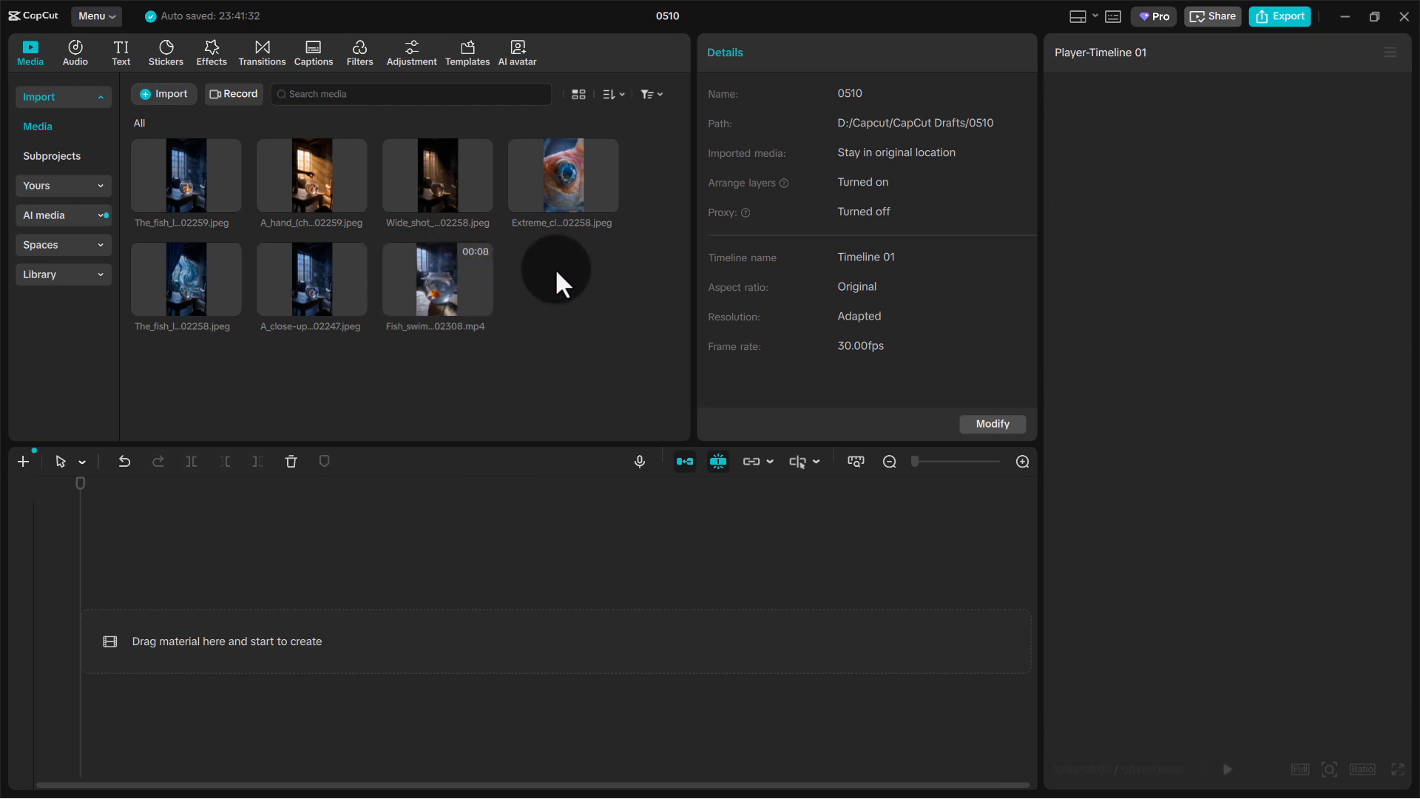
# Import the ElevenLabs narration MP3 and the Yacoby - Schwartzy.mp3 music track from Downloads
pyautogui.click(170, 93)
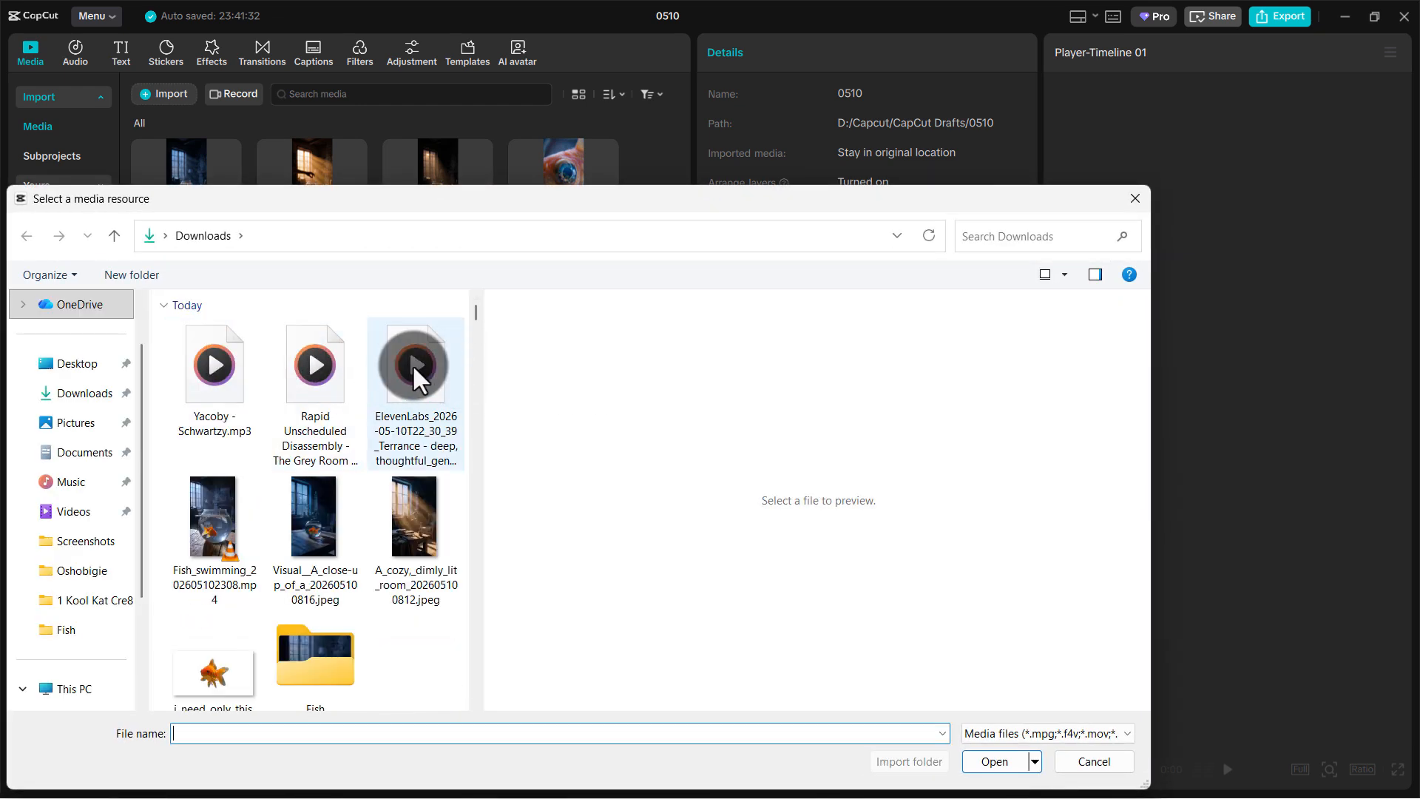
pyautogui.click(411, 364)
pyautogui.keyDown('ctrl'); pyautogui.click(221, 362); pyautogui.keyUp('ctrl')
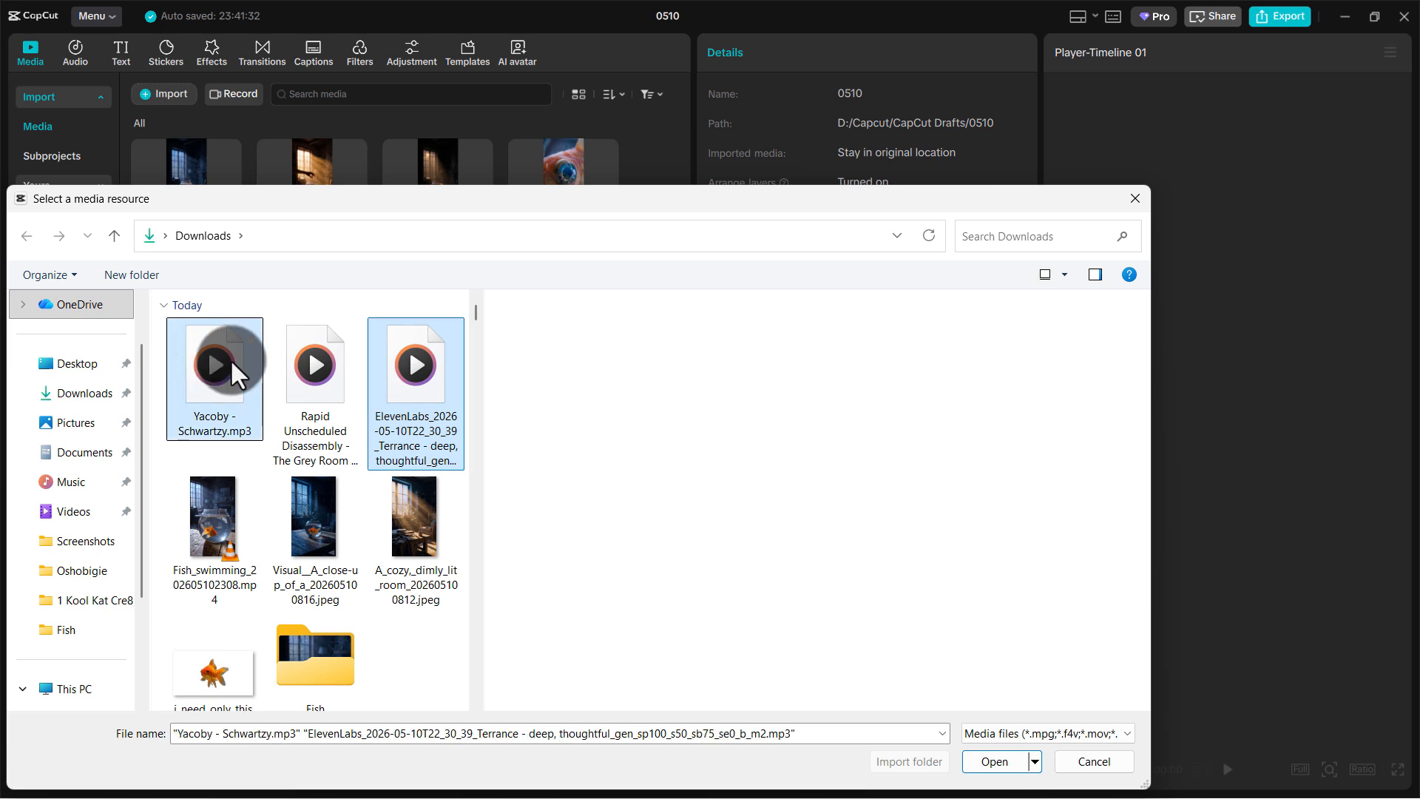
pyautogui.click(981, 762)
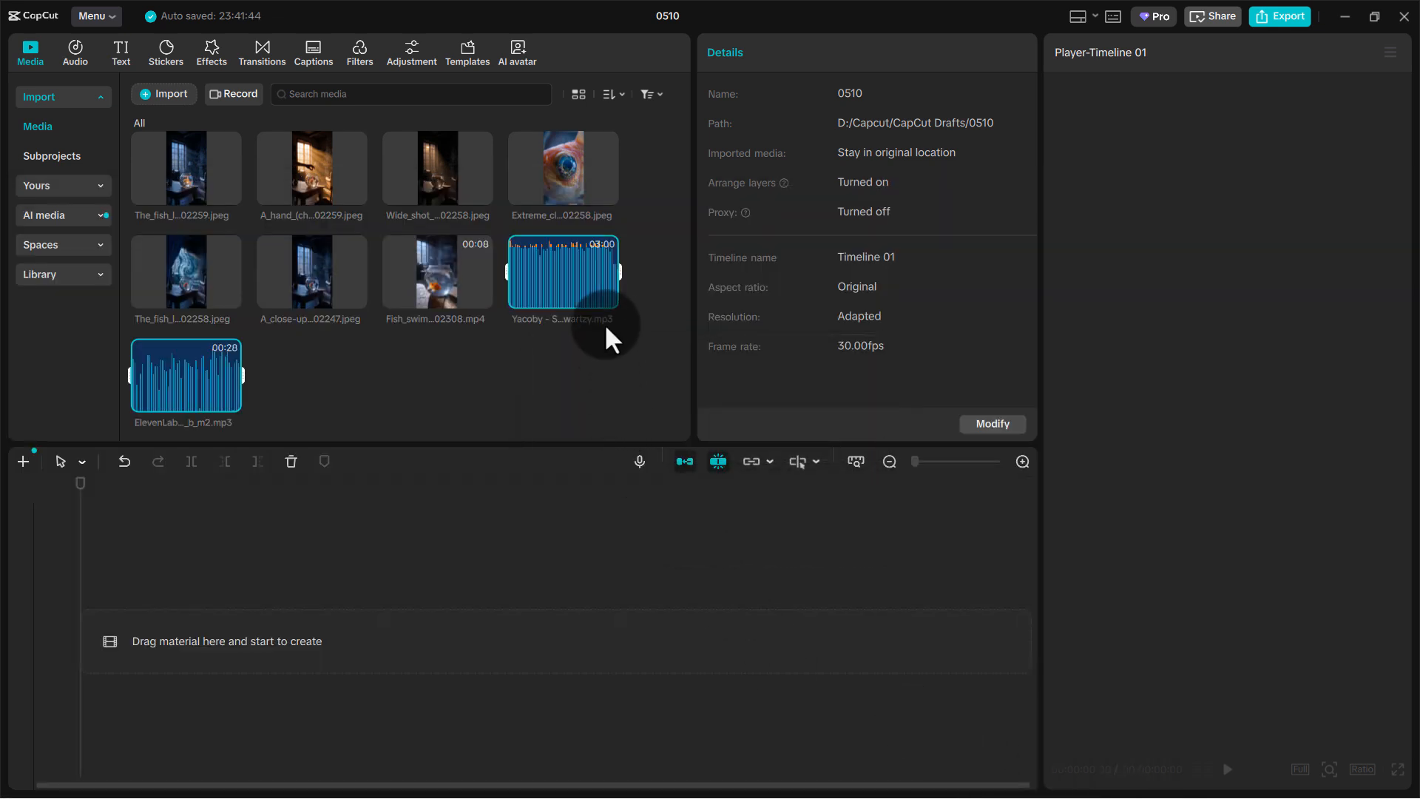
pyautogui.click(564, 362)
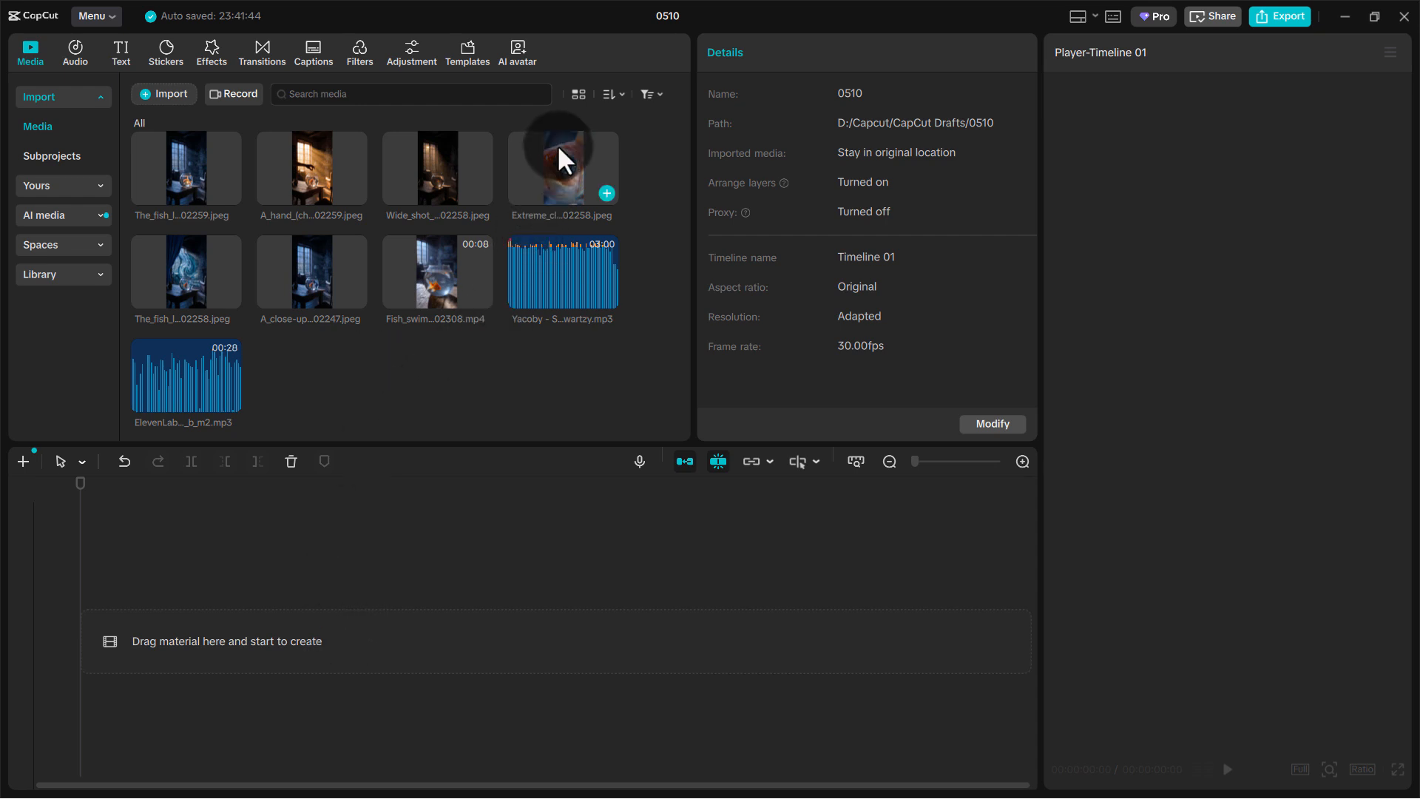
# Place the Fish_swimming video at the start of the timeline and set the project's aspect ratio to 9:16
pyautogui.moveTo(442, 256); pyautogui.dragTo(237, 628)
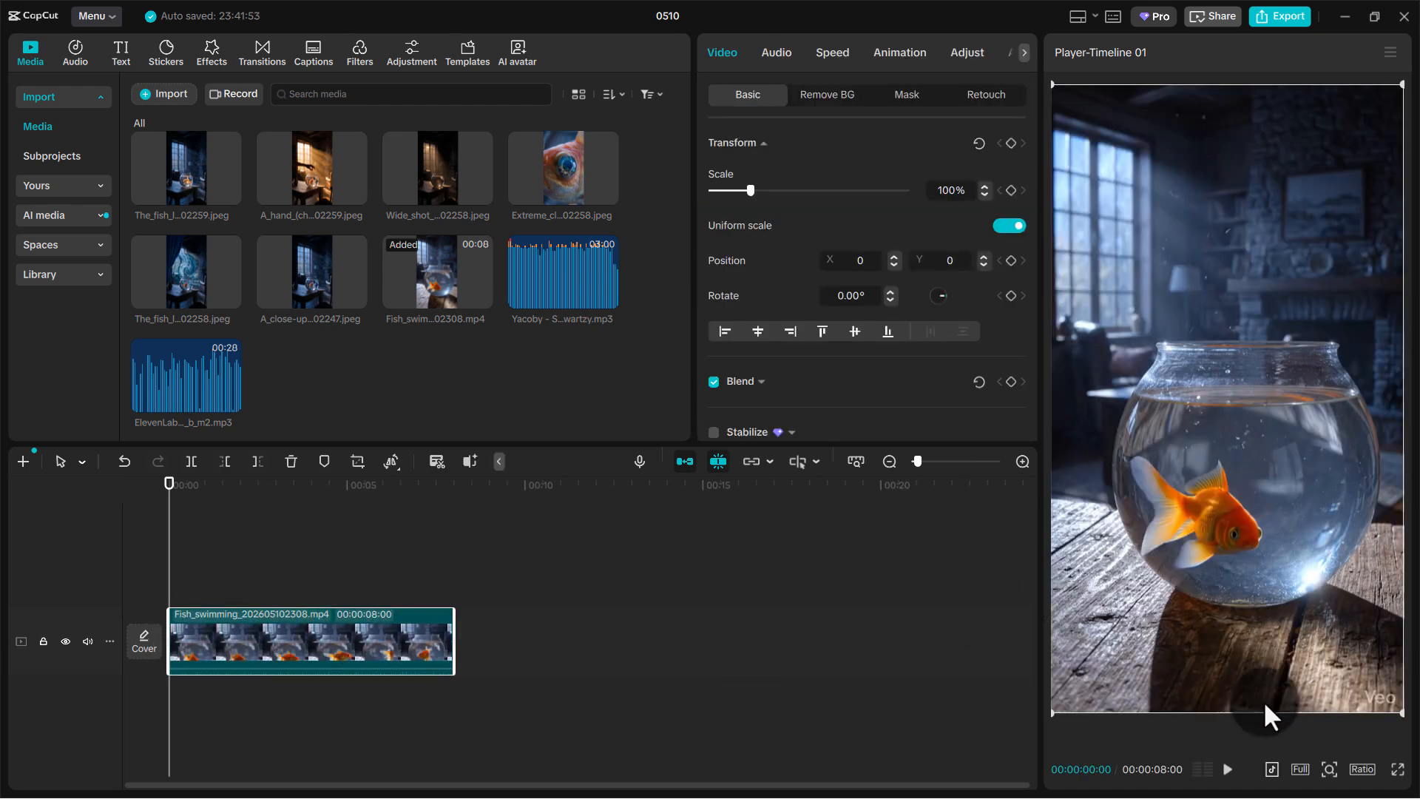
pyautogui.click(1362, 769)
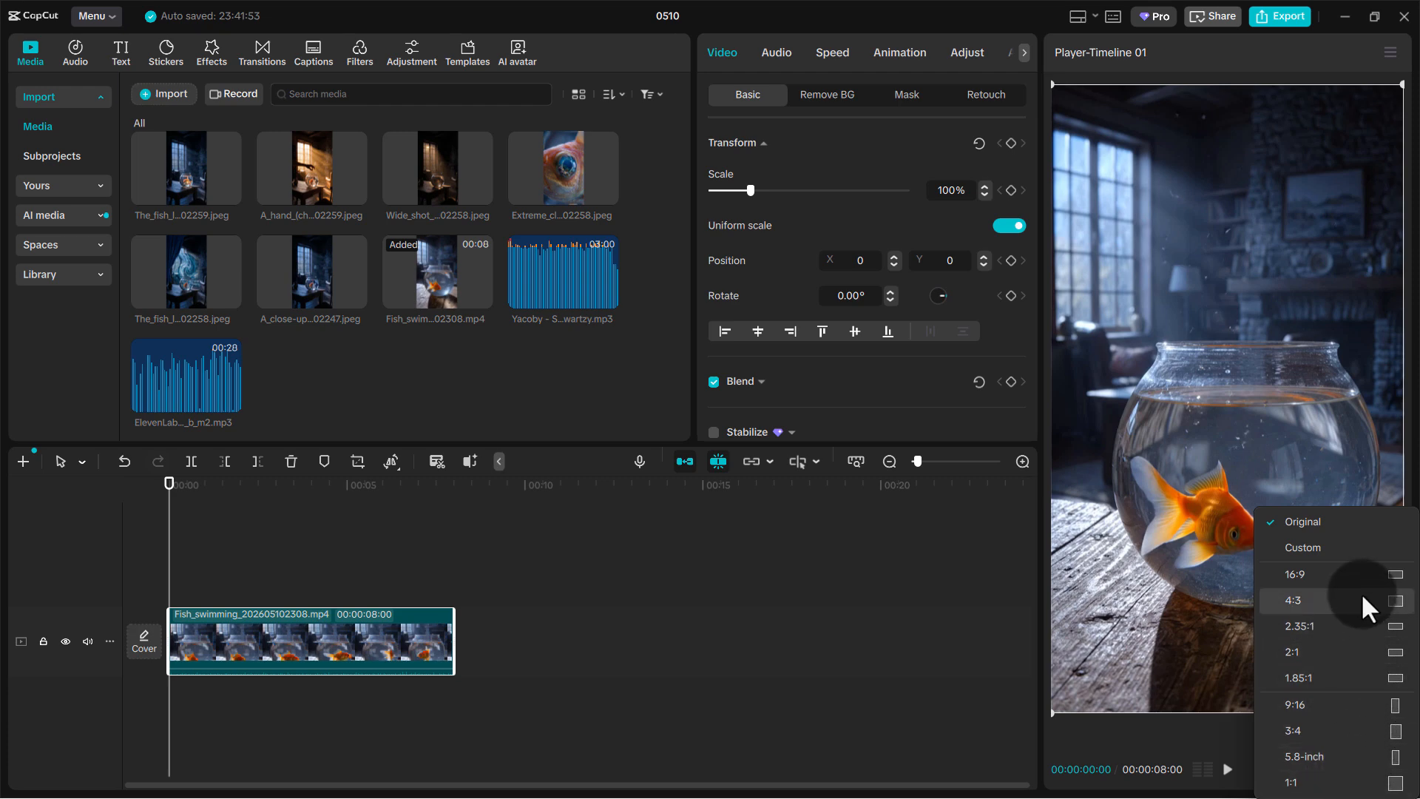
pyautogui.click(1363, 704)
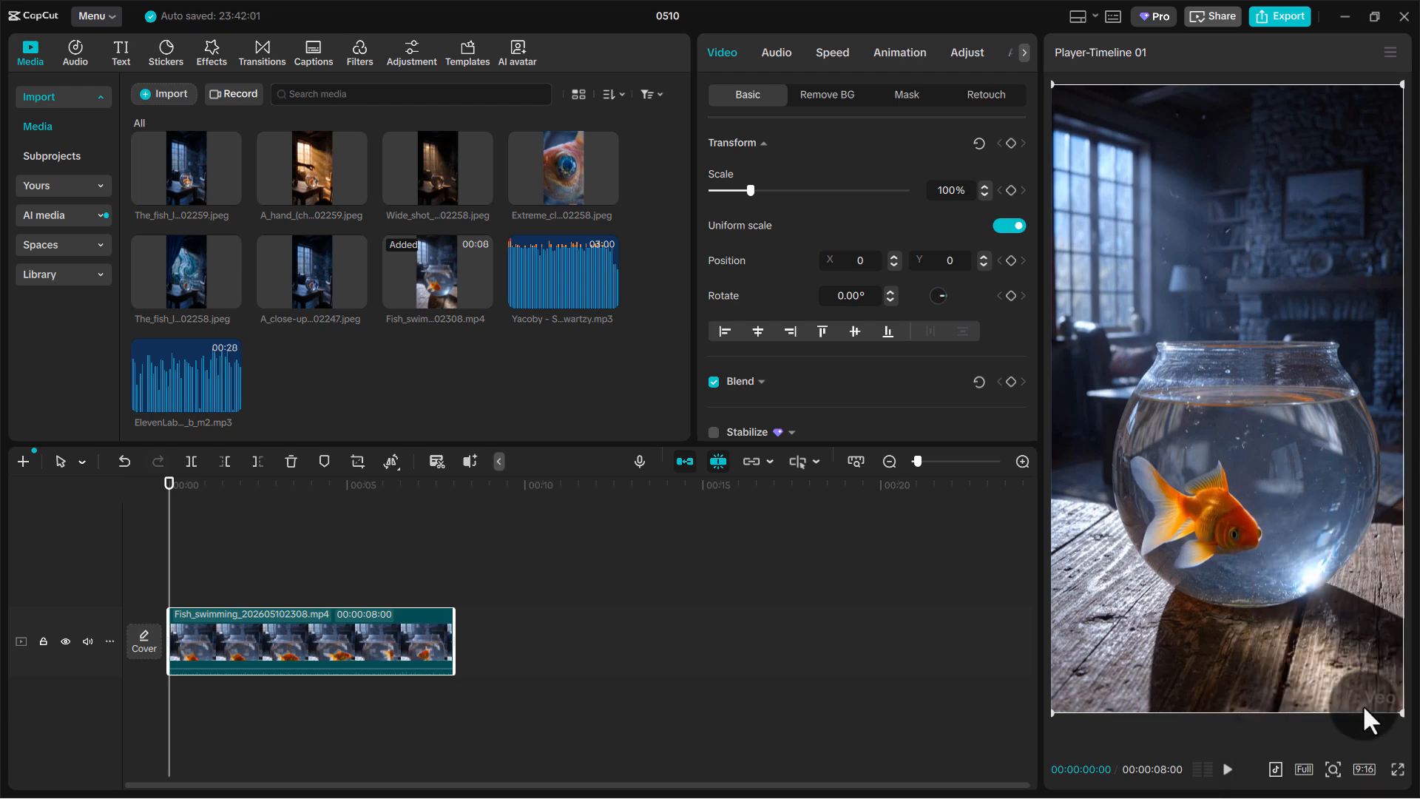
# Turn on the YouTube Shorts social media preview in the player
pyautogui.click(1277, 776)
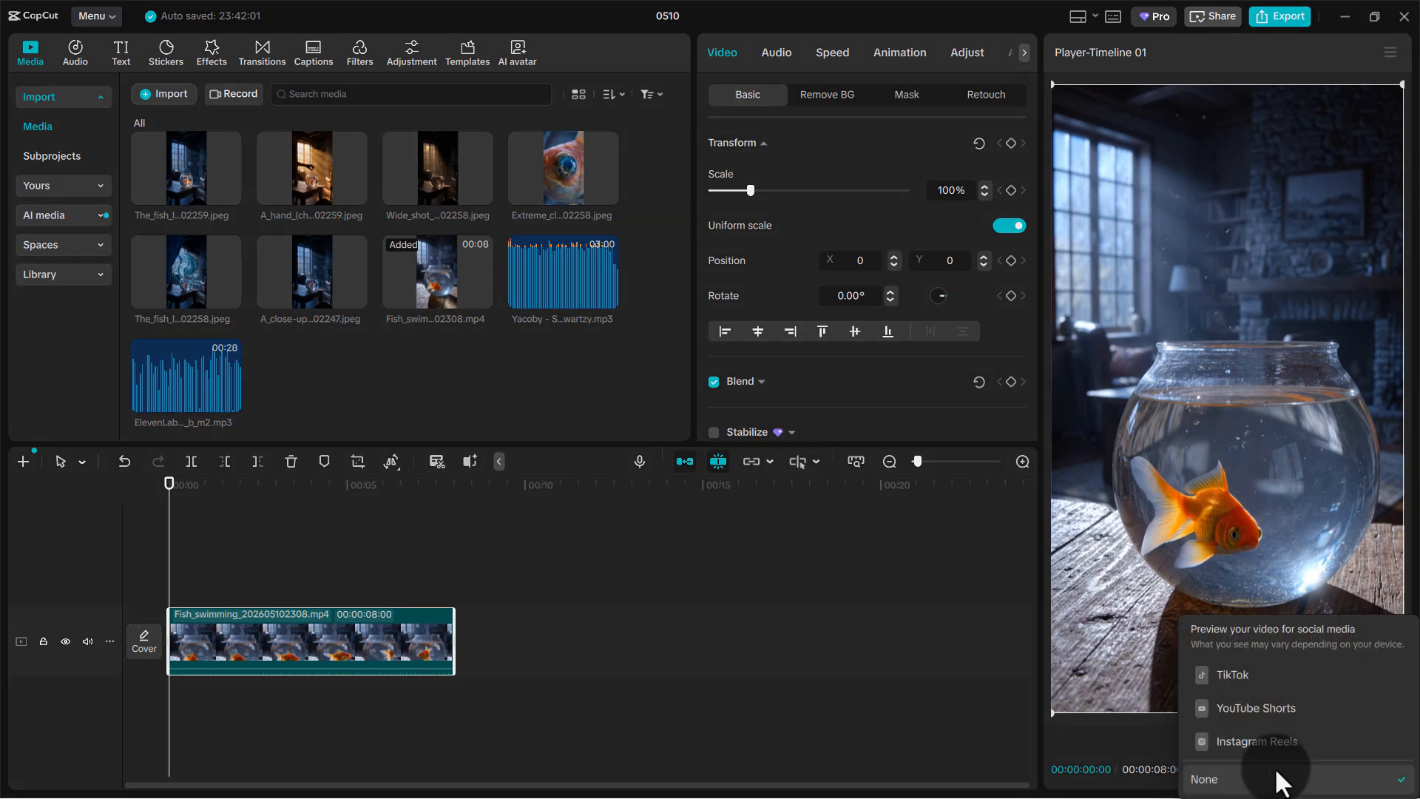
pyautogui.click(1292, 706)
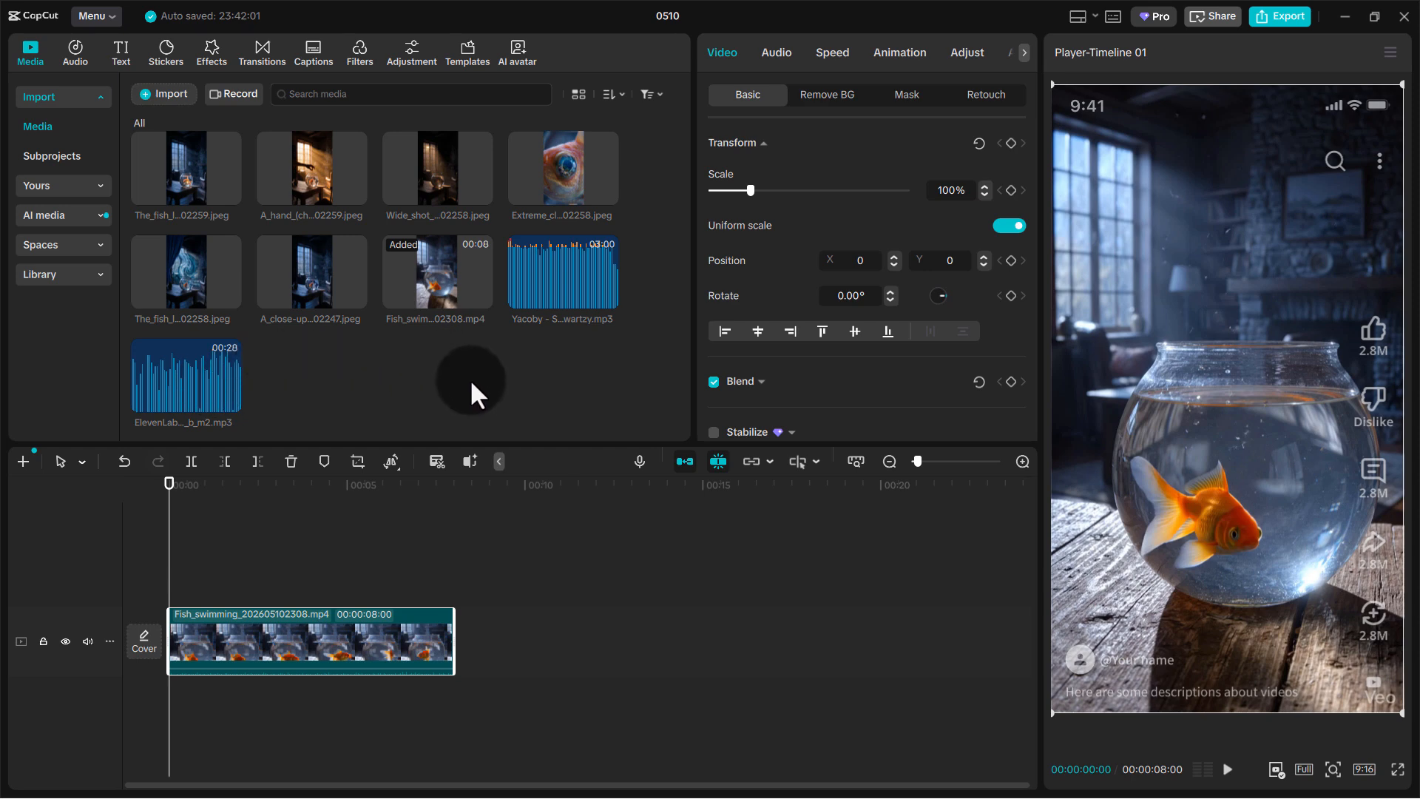
# Add the ElevenLabs narration beneath the video from the timeline start, and trim the Fish_swimming clip's end to 00:00:06:23
pyautogui.click(230, 400)
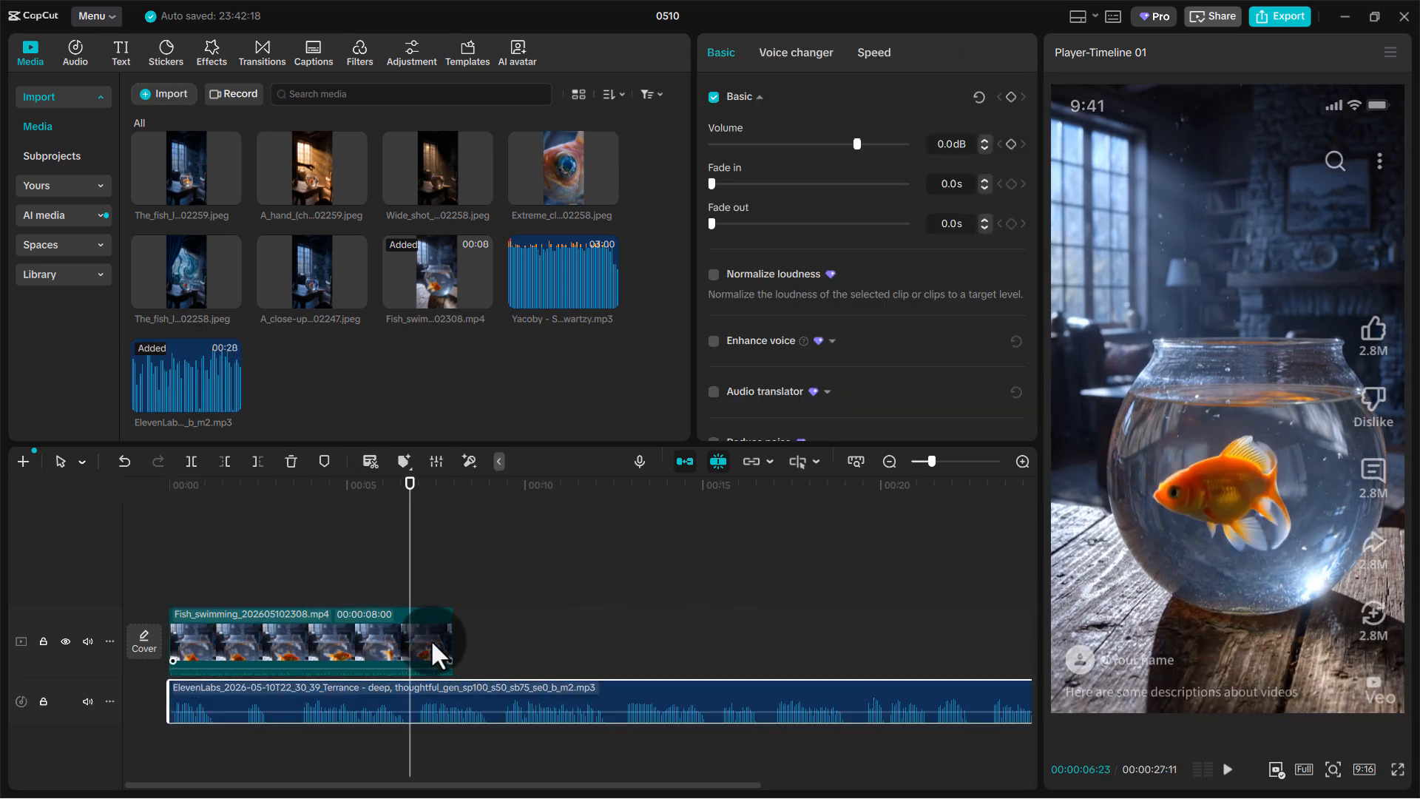
pyautogui.click(431, 639)
pyautogui.moveTo(450, 628); pyautogui.dragTo(410, 629)
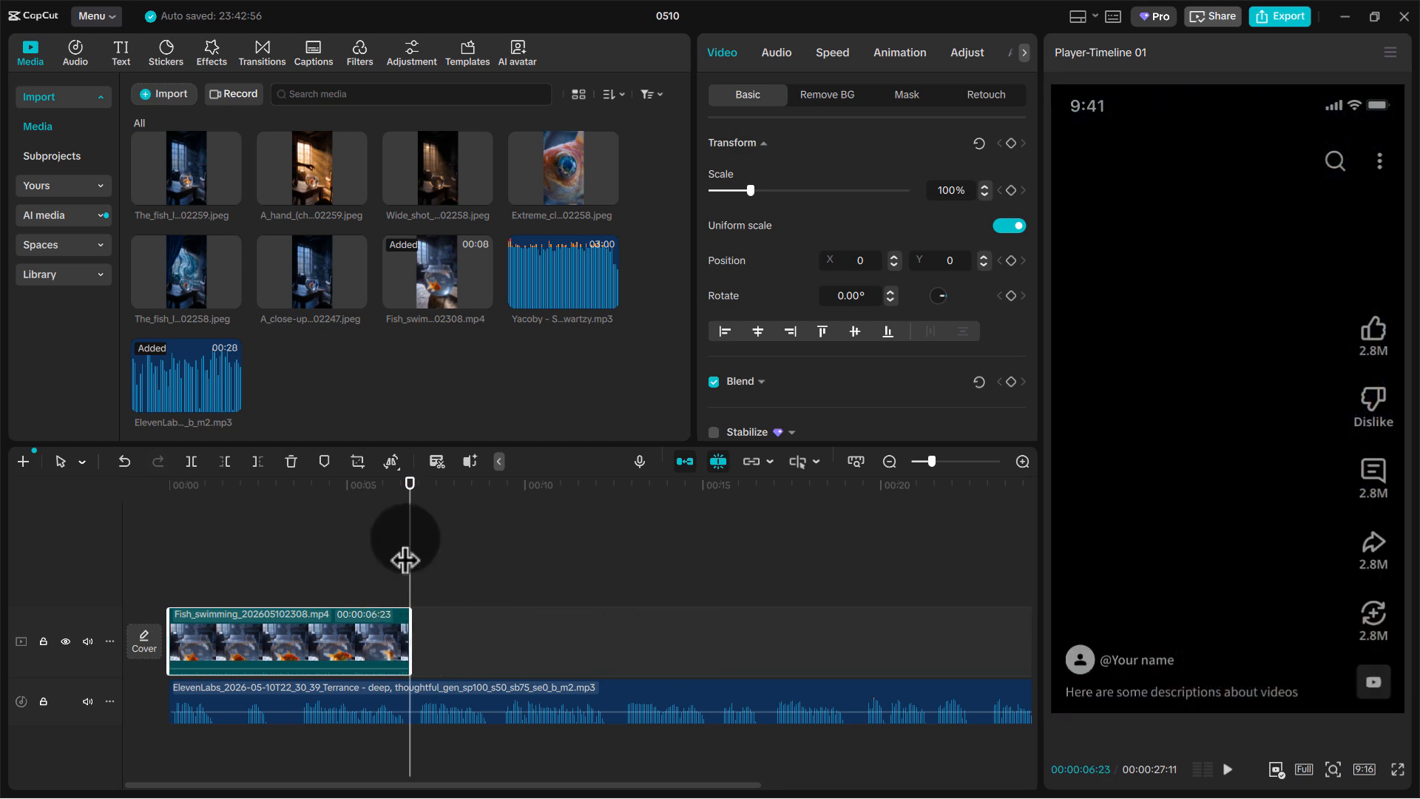
# Place the image of the fish looking through the bowl directly after the Fish_swimming clip and extend its end to 00:00:12:12
pyautogui.moveTo(410, 560); pyautogui.dragTo(360, 574)
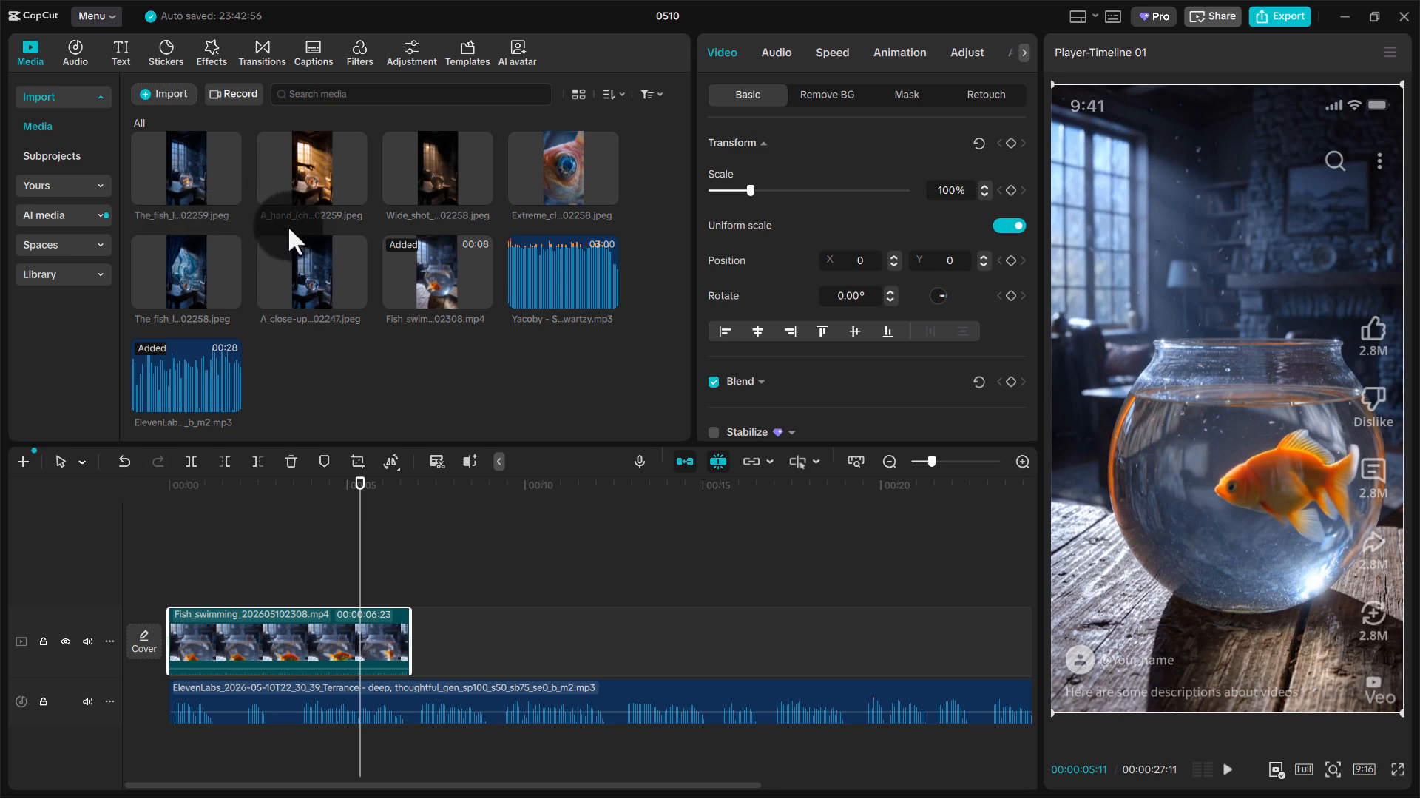
pyautogui.click(202, 246)
pyautogui.moveTo(192, 256); pyautogui.dragTo(464, 649)
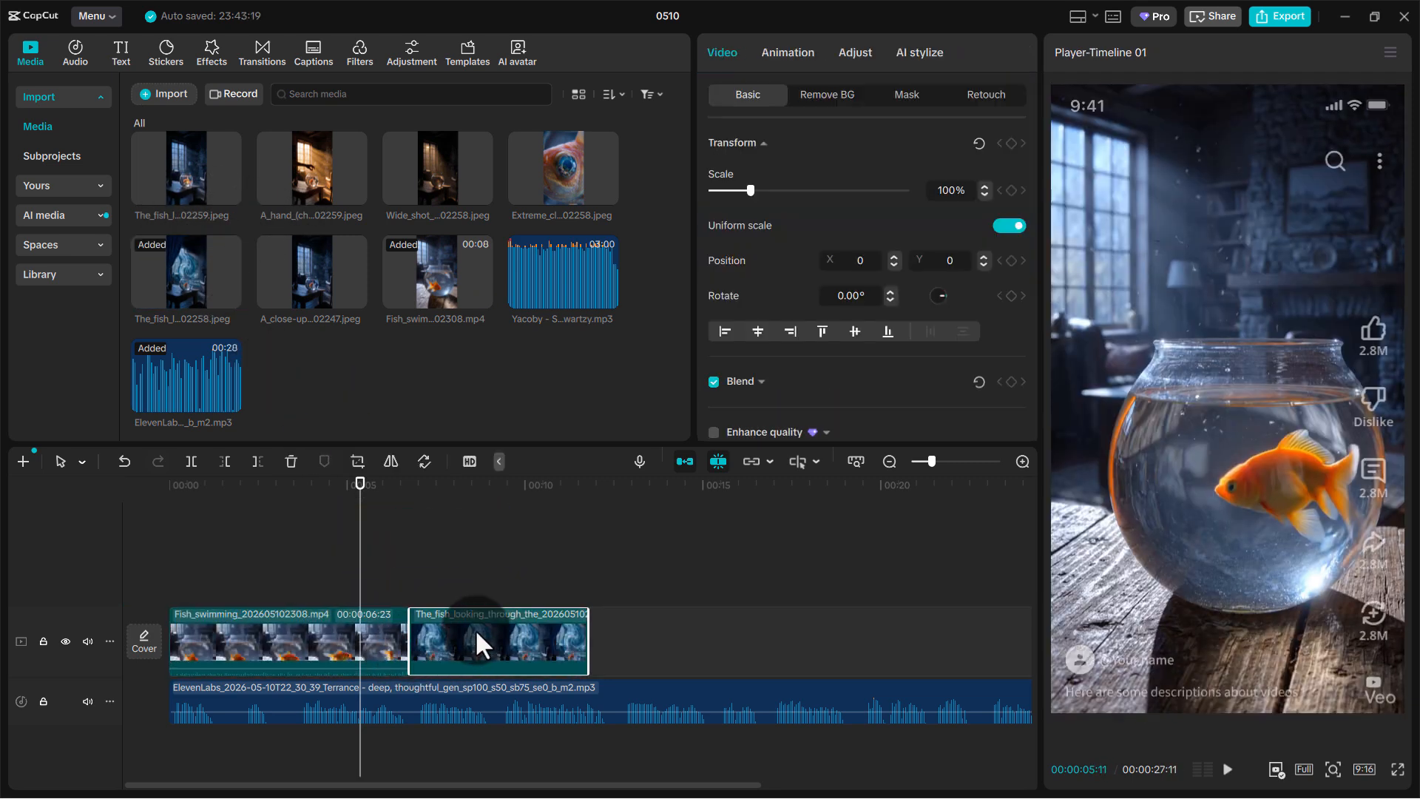
pyautogui.press('space')
pyautogui.click(611, 654)
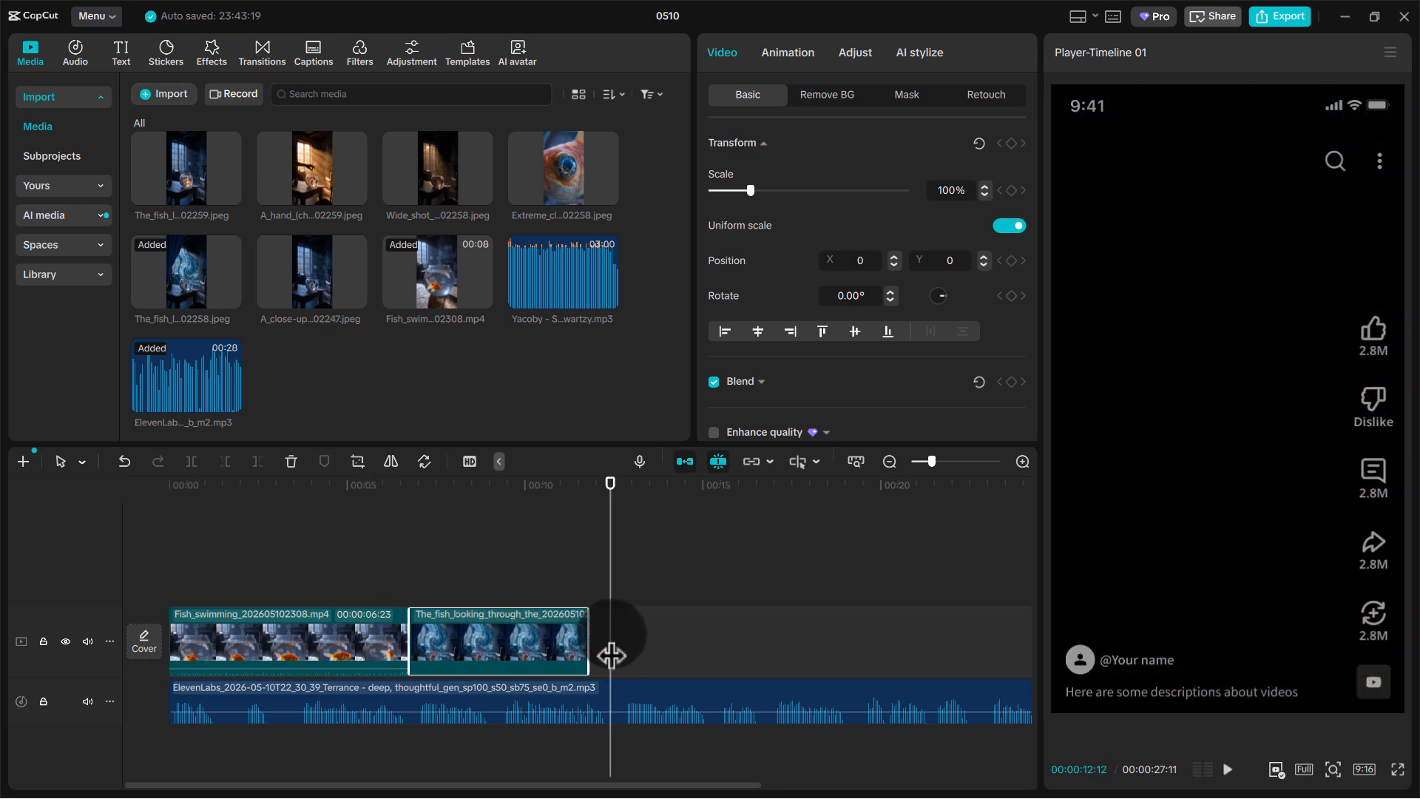
pyautogui.moveTo(590, 632); pyautogui.dragTo(612, 632)
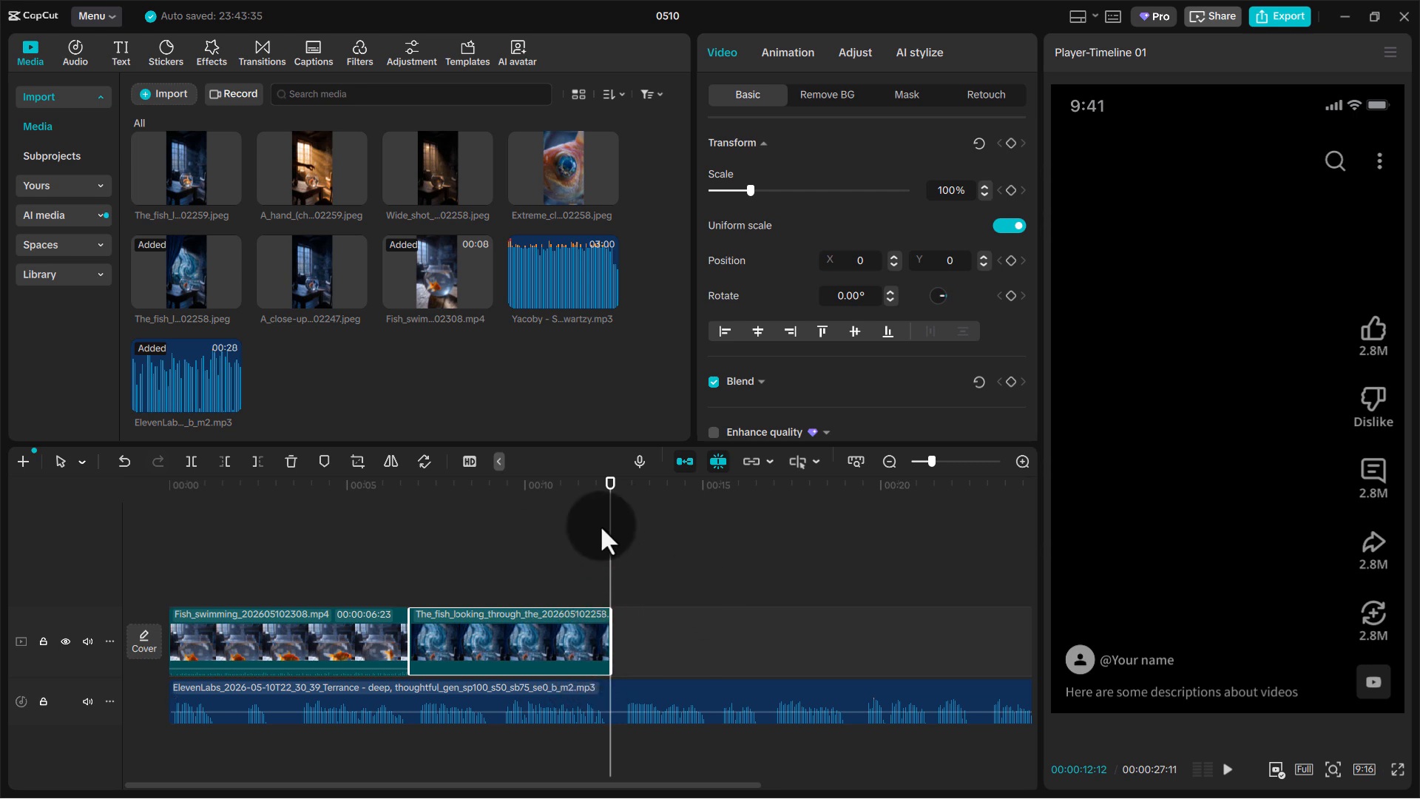
pyautogui.moveTo(605, 547); pyautogui.dragTo(578, 573)
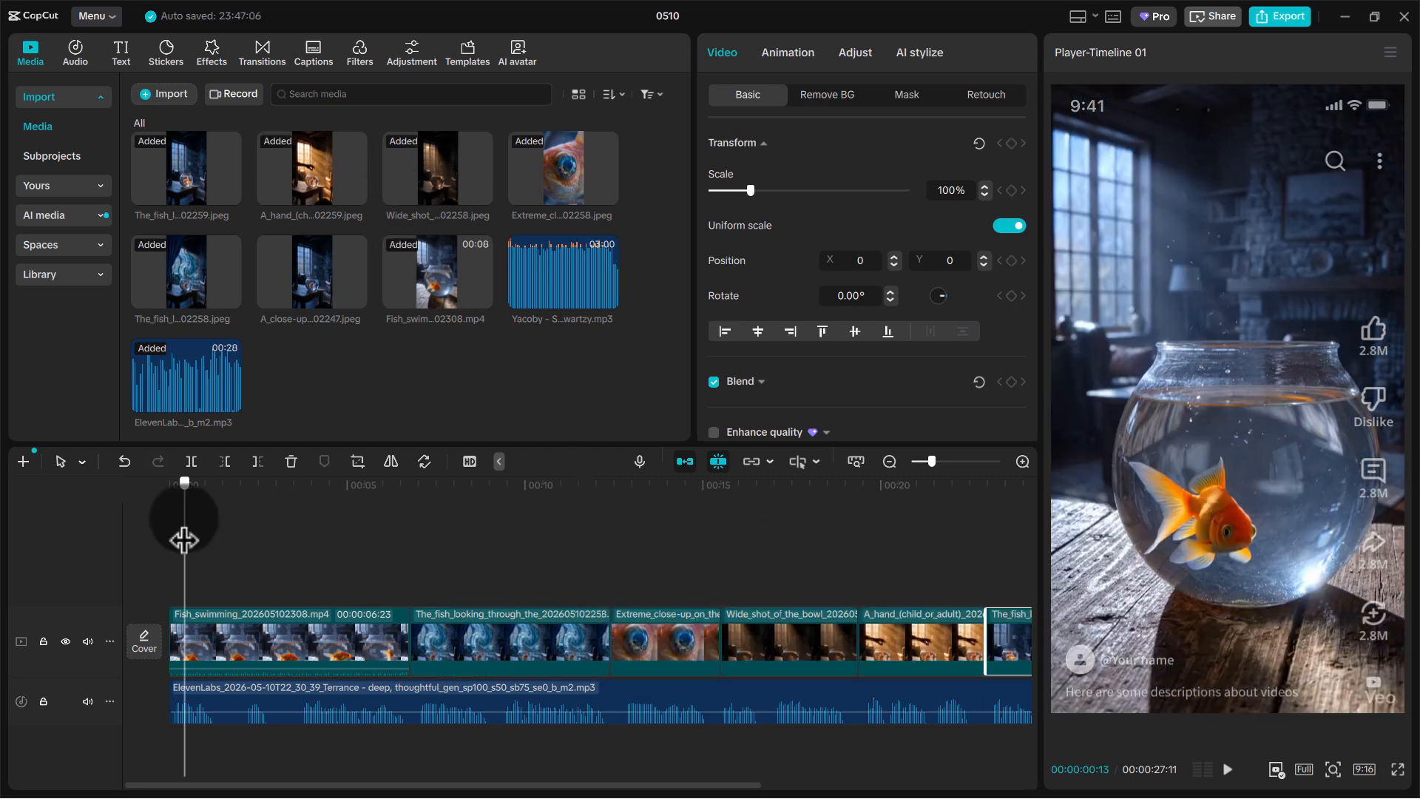
# Add a scale keyframe of 100% at the very start of the Fish_swimming clip
pyautogui.moveTo(184, 539); pyautogui.dragTo(48, 562)
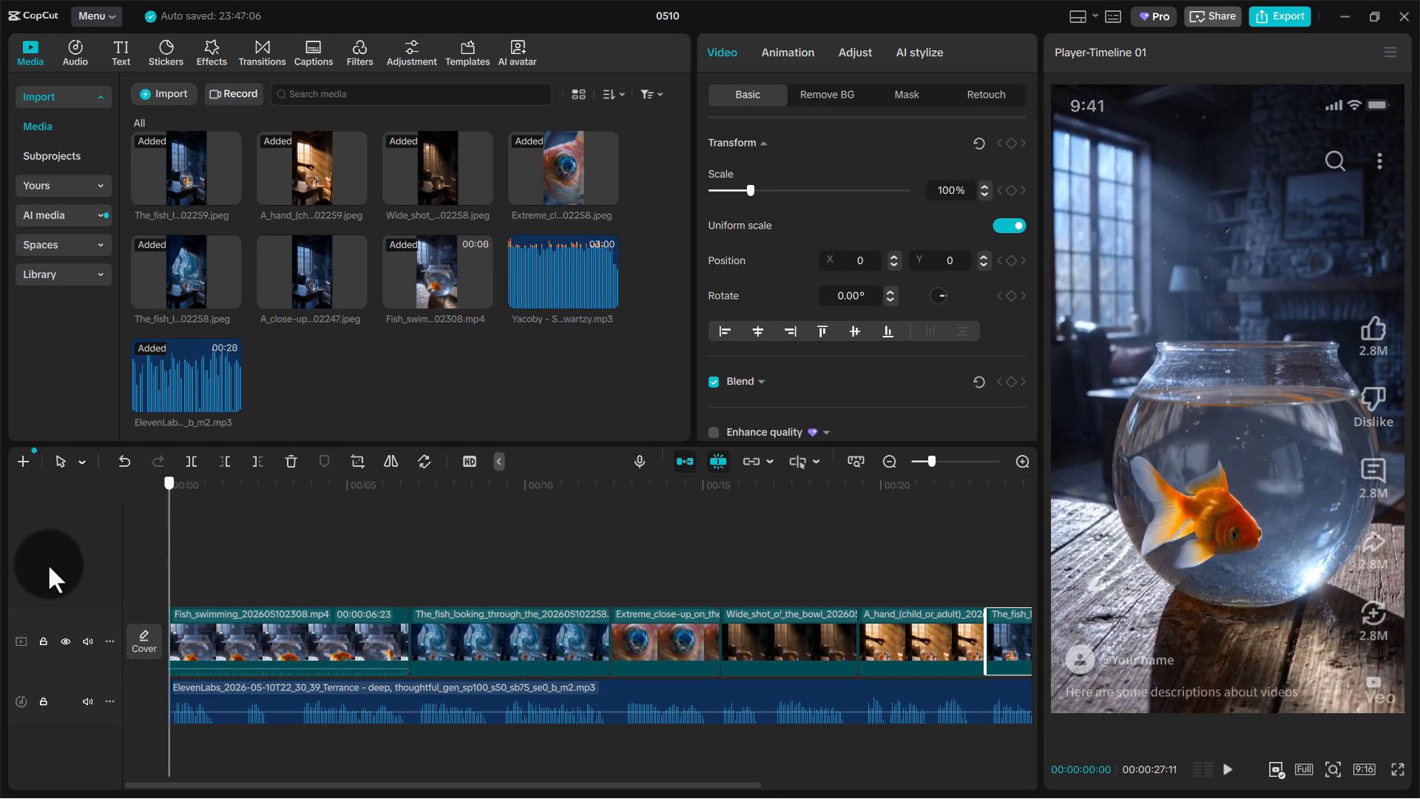
pyautogui.click(228, 640)
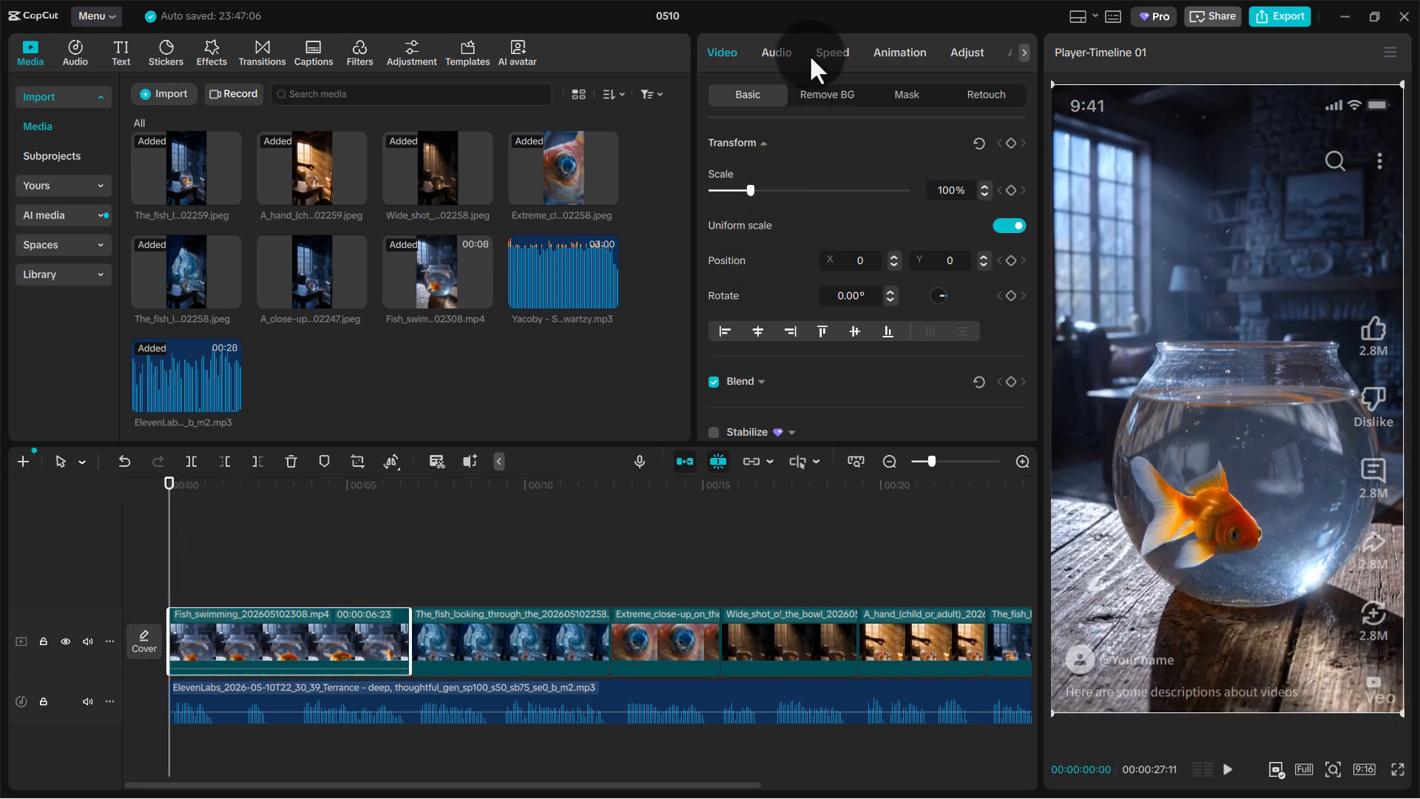
pyautogui.click(900, 55)
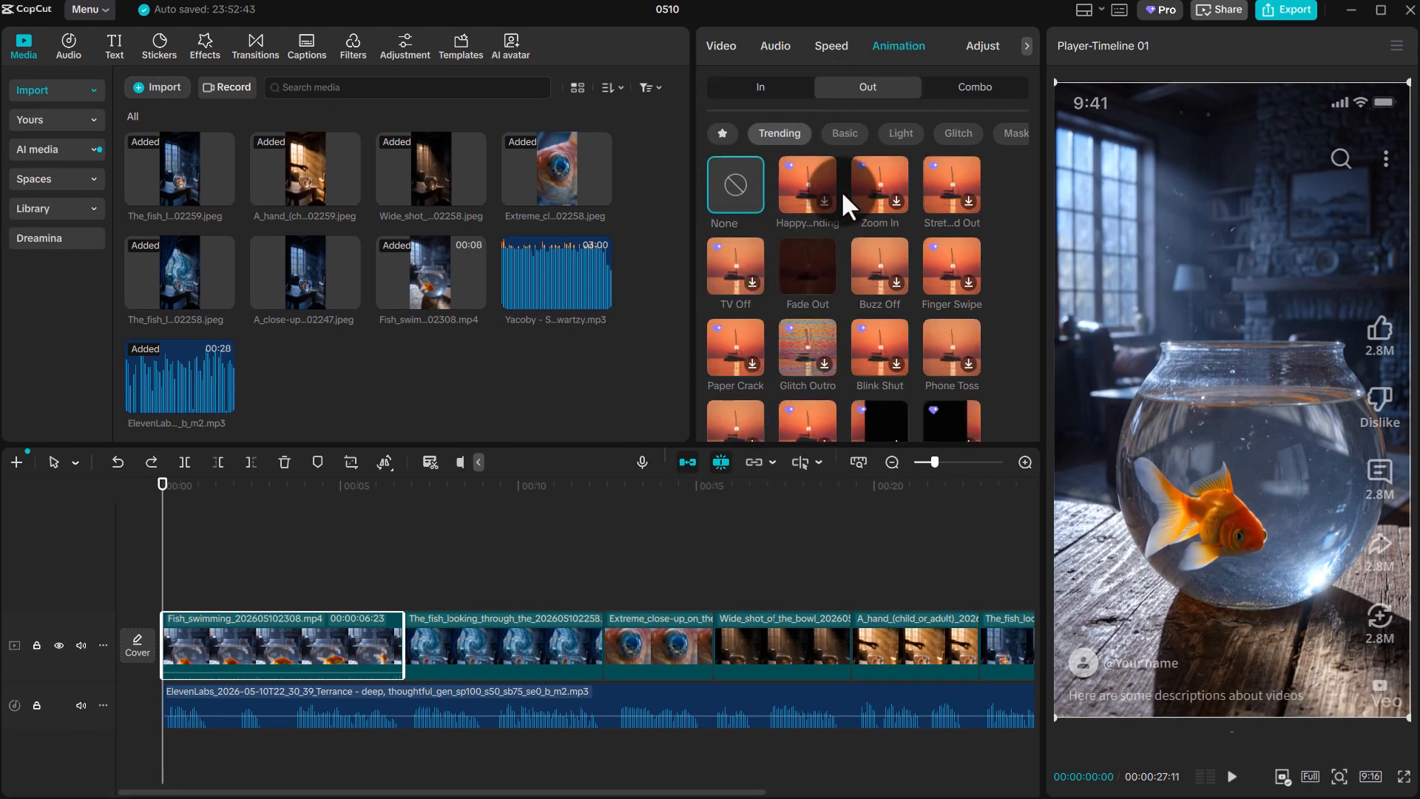
pyautogui.click(732, 48)
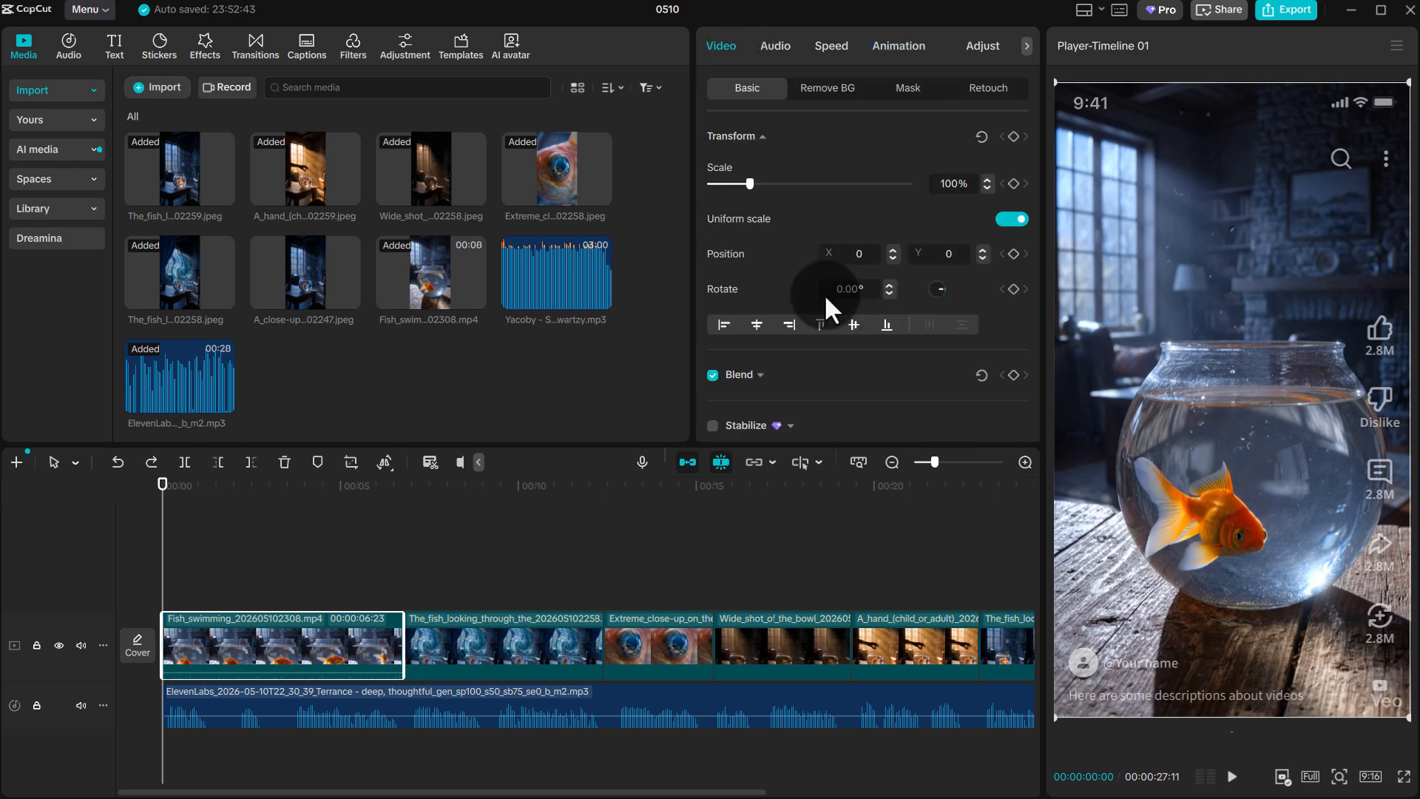
pyautogui.click(1014, 184)
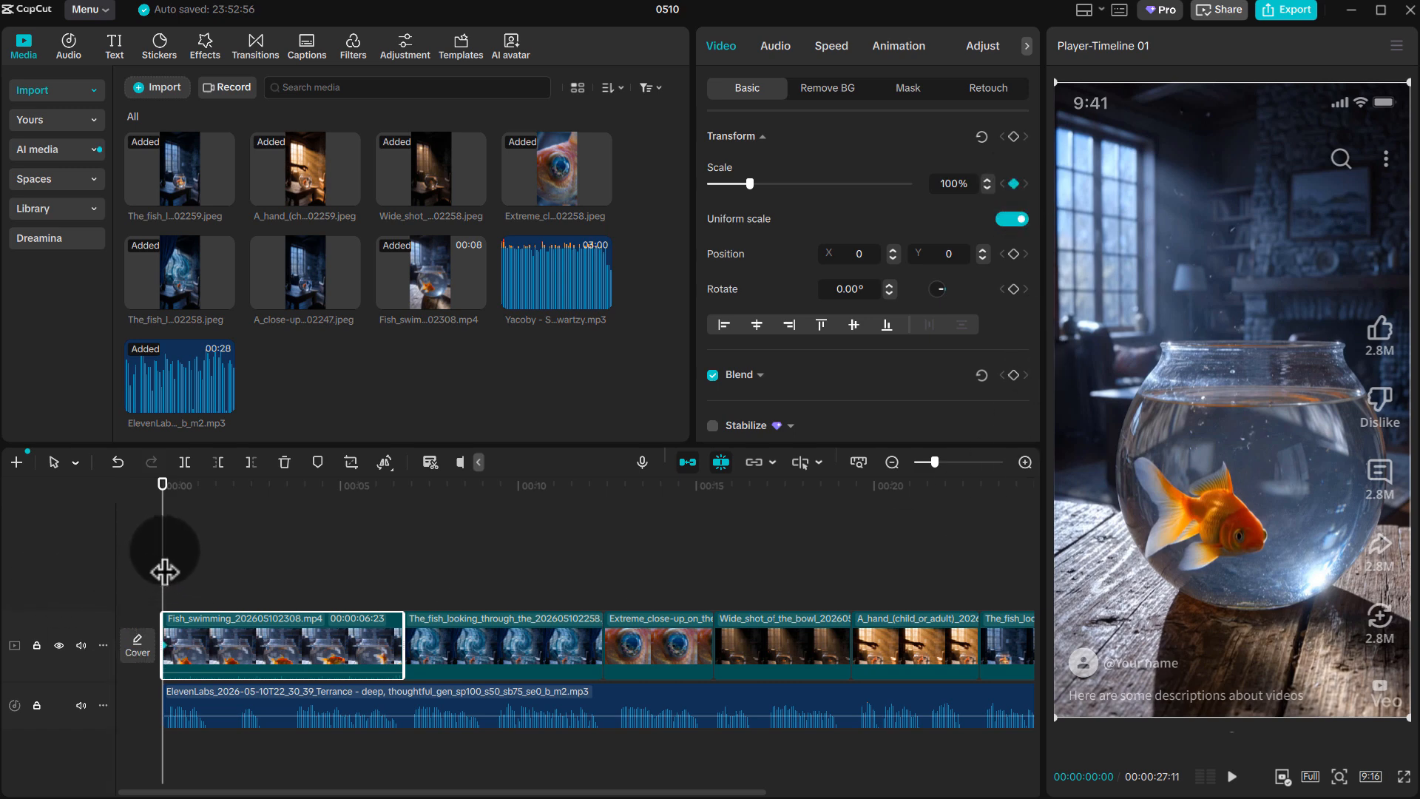
# Keyframe the Fish_swimming clip's scale to 124% at 00:00:01:24 and 160% at 00:00:03:22, and play the zoom from the start
pyautogui.moveTo(164, 571); pyautogui.dragTo(226, 571)
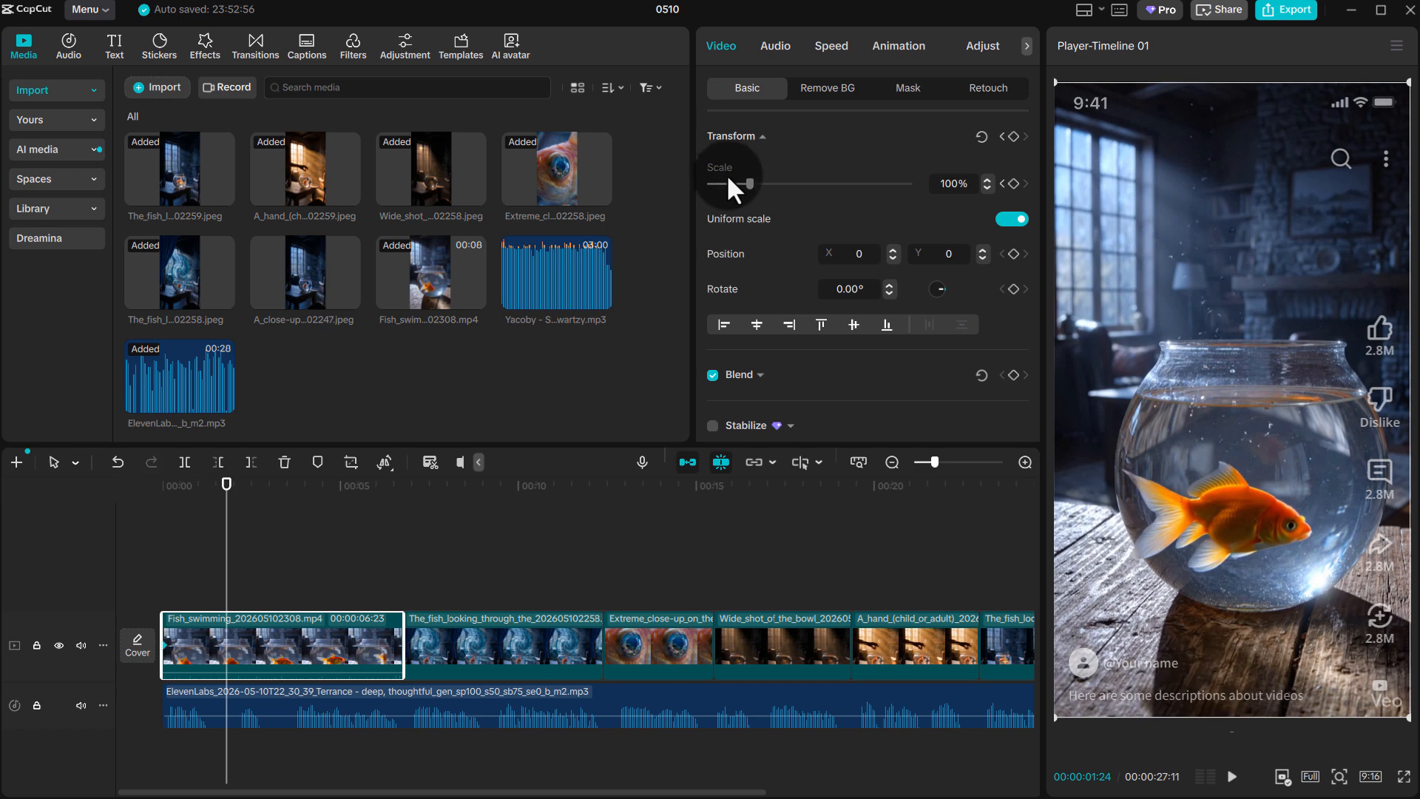
pyautogui.moveTo(744, 179); pyautogui.dragTo(759, 179)
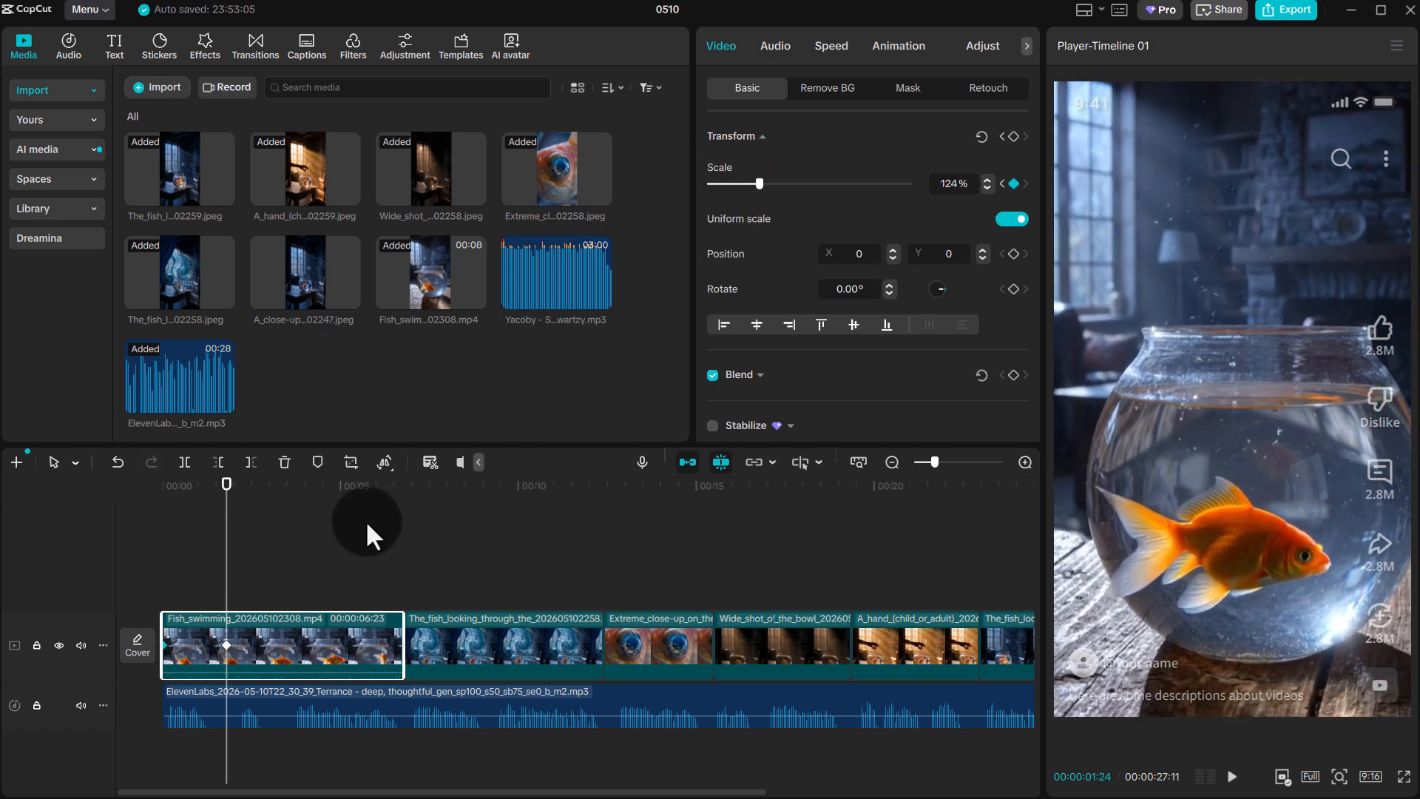
pyautogui.moveTo(229, 544); pyautogui.dragTo(295, 531)
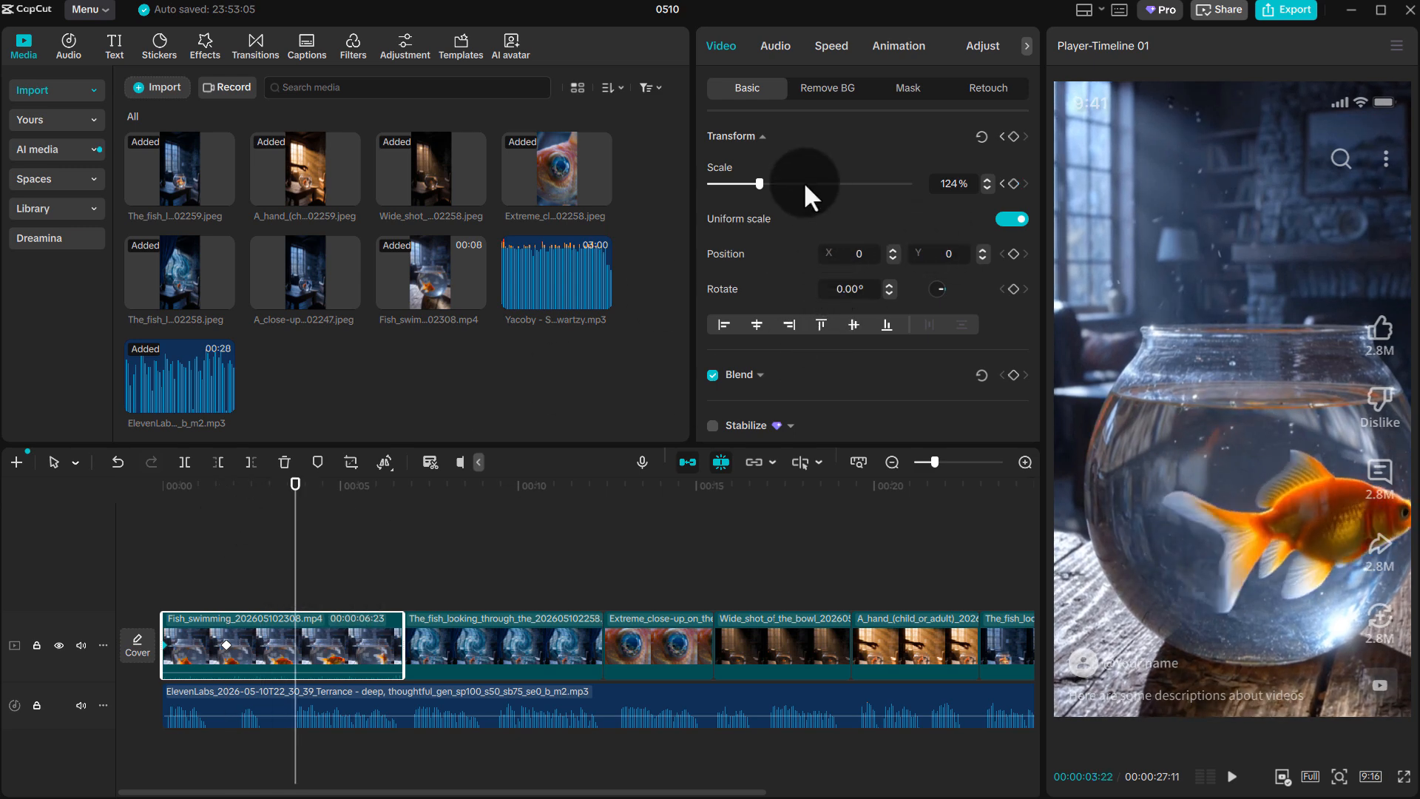
pyautogui.moveTo(761, 182); pyautogui.dragTo(775, 184)
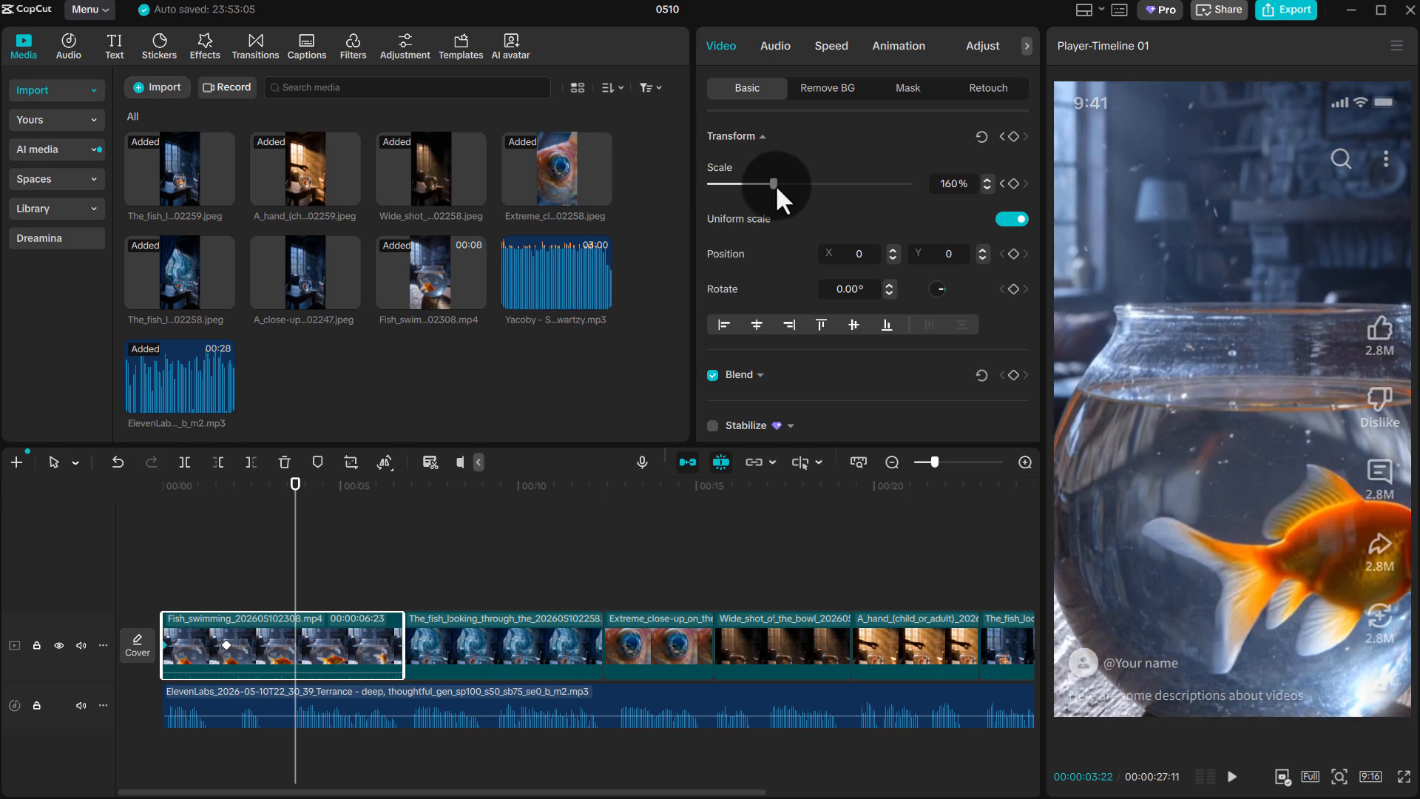
pyautogui.moveTo(299, 543); pyautogui.dragTo(30, 533)
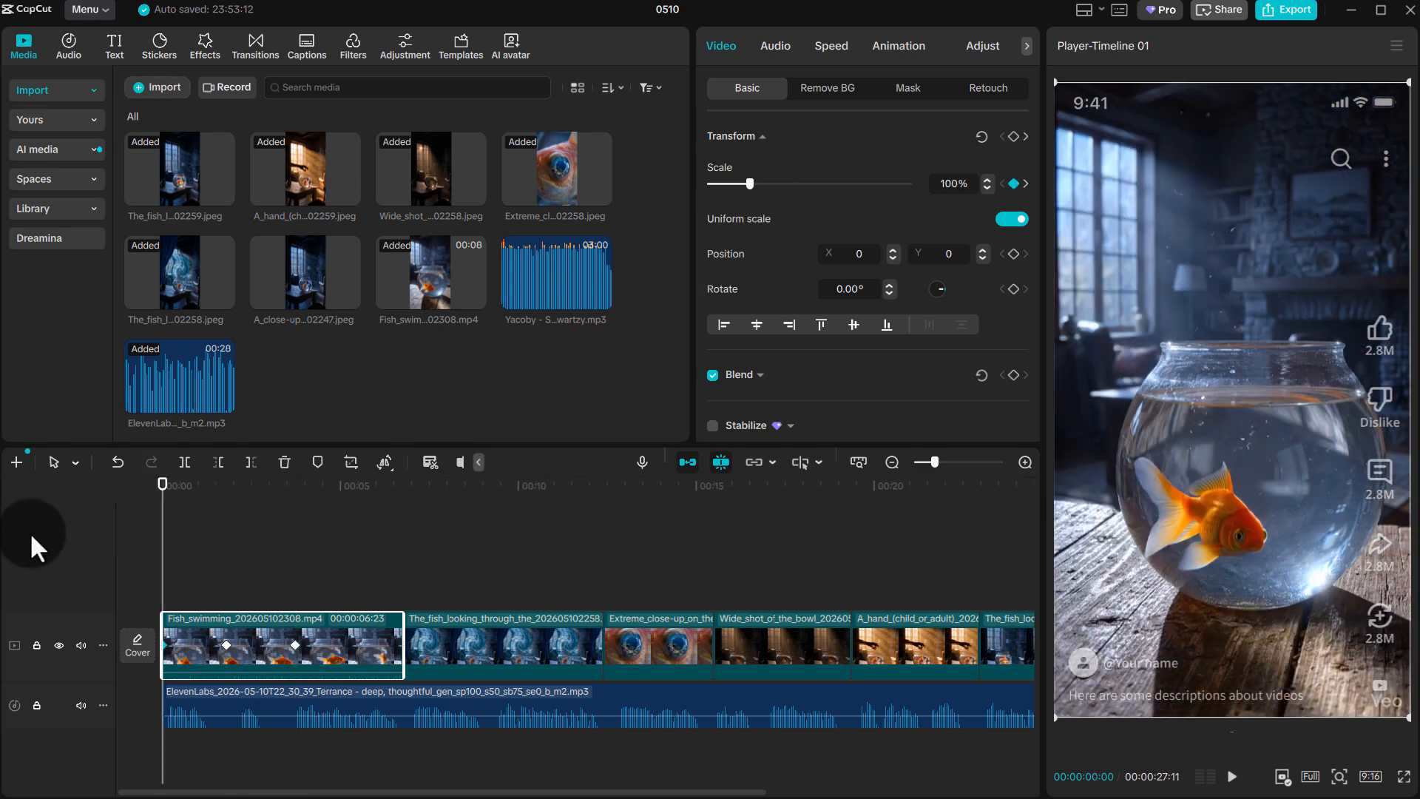
pyautogui.press('space')
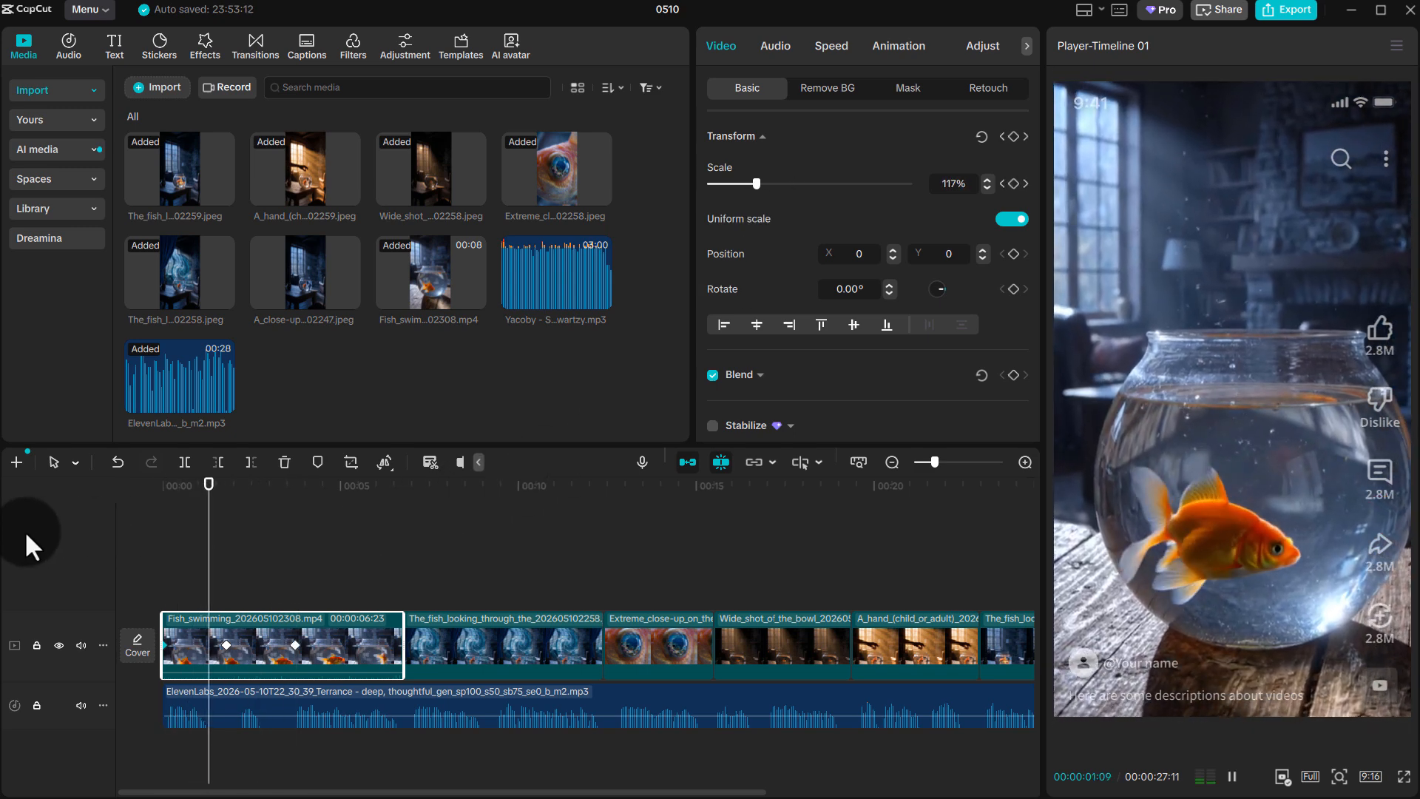
# Keyframe a zoom on the clip of the fish looking through the bowl: 100% at 00:00:06:23, 158% at 00:00:08:03 and 180% at 00:00:09:23
pyautogui.click(439, 629)
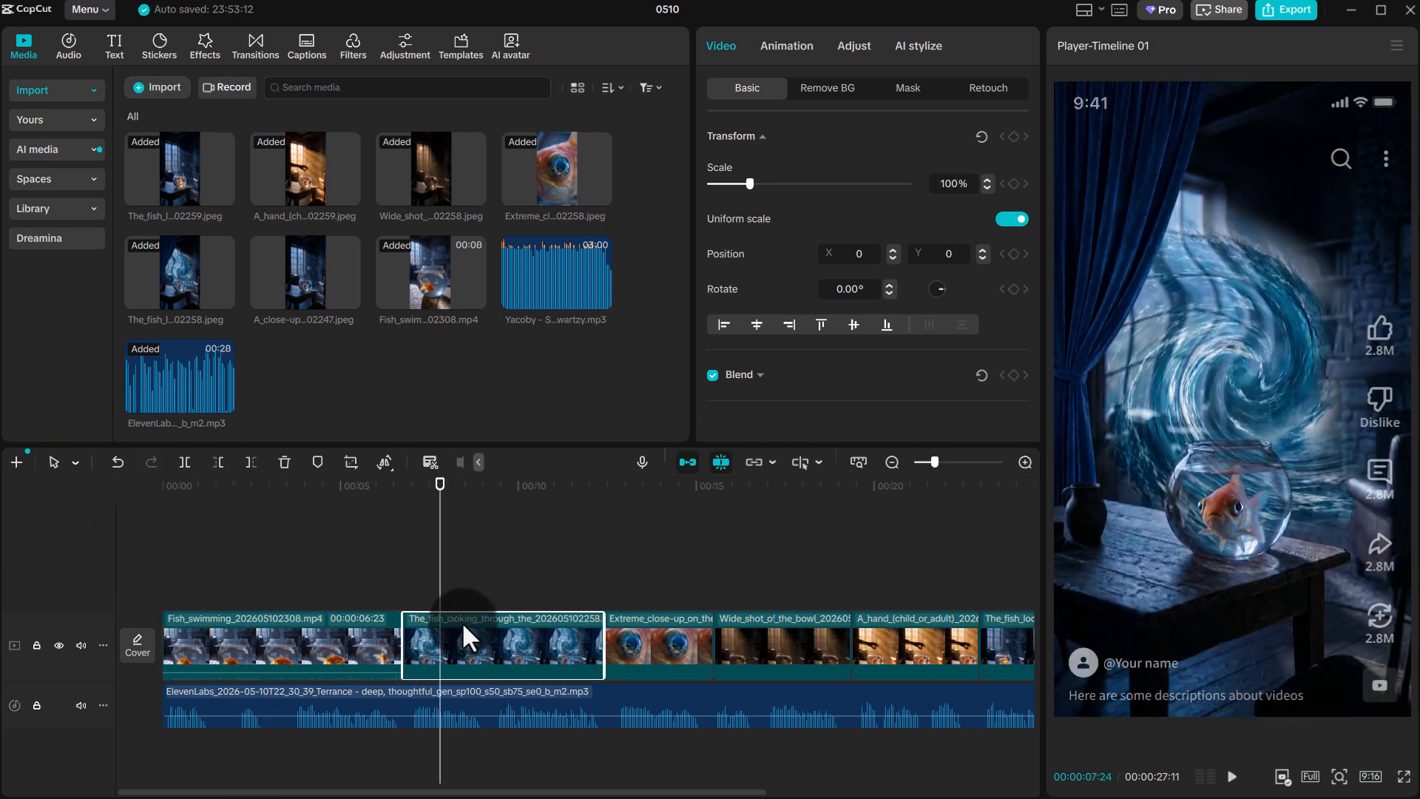
pyautogui.moveTo(443, 547); pyautogui.dragTo(403, 564)
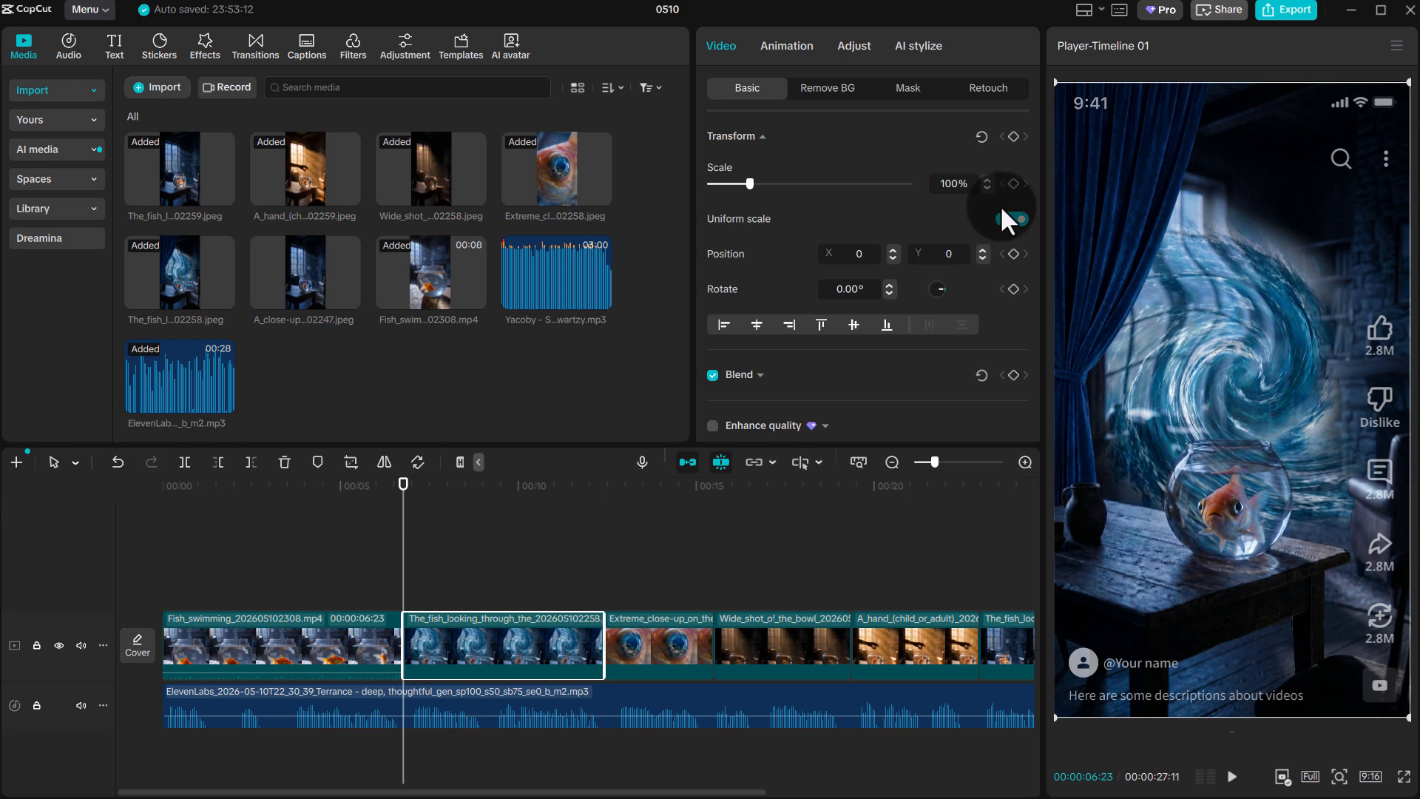
pyautogui.click(1013, 183)
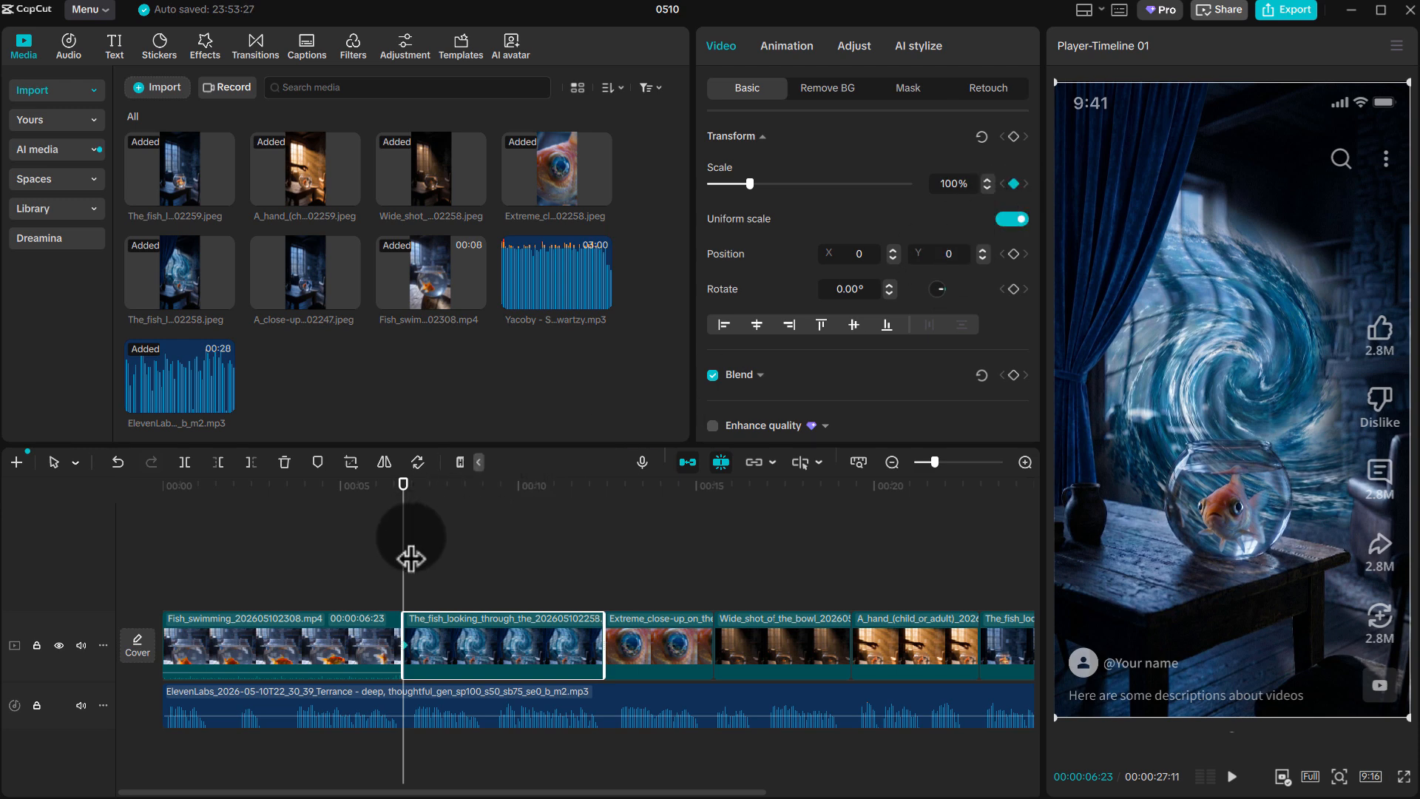
pyautogui.moveTo(409, 560); pyautogui.dragTo(451, 532)
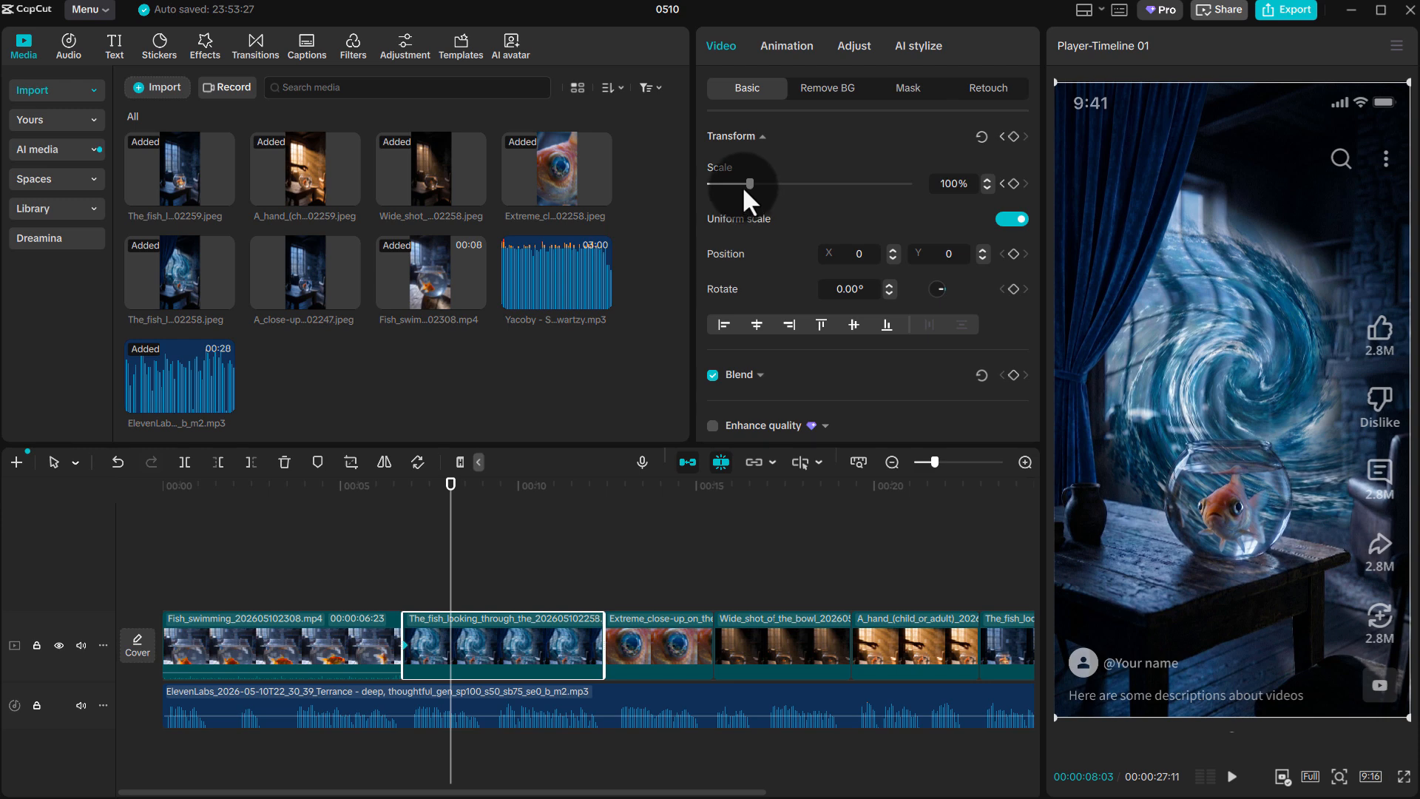
pyautogui.moveTo(747, 176); pyautogui.dragTo(769, 182)
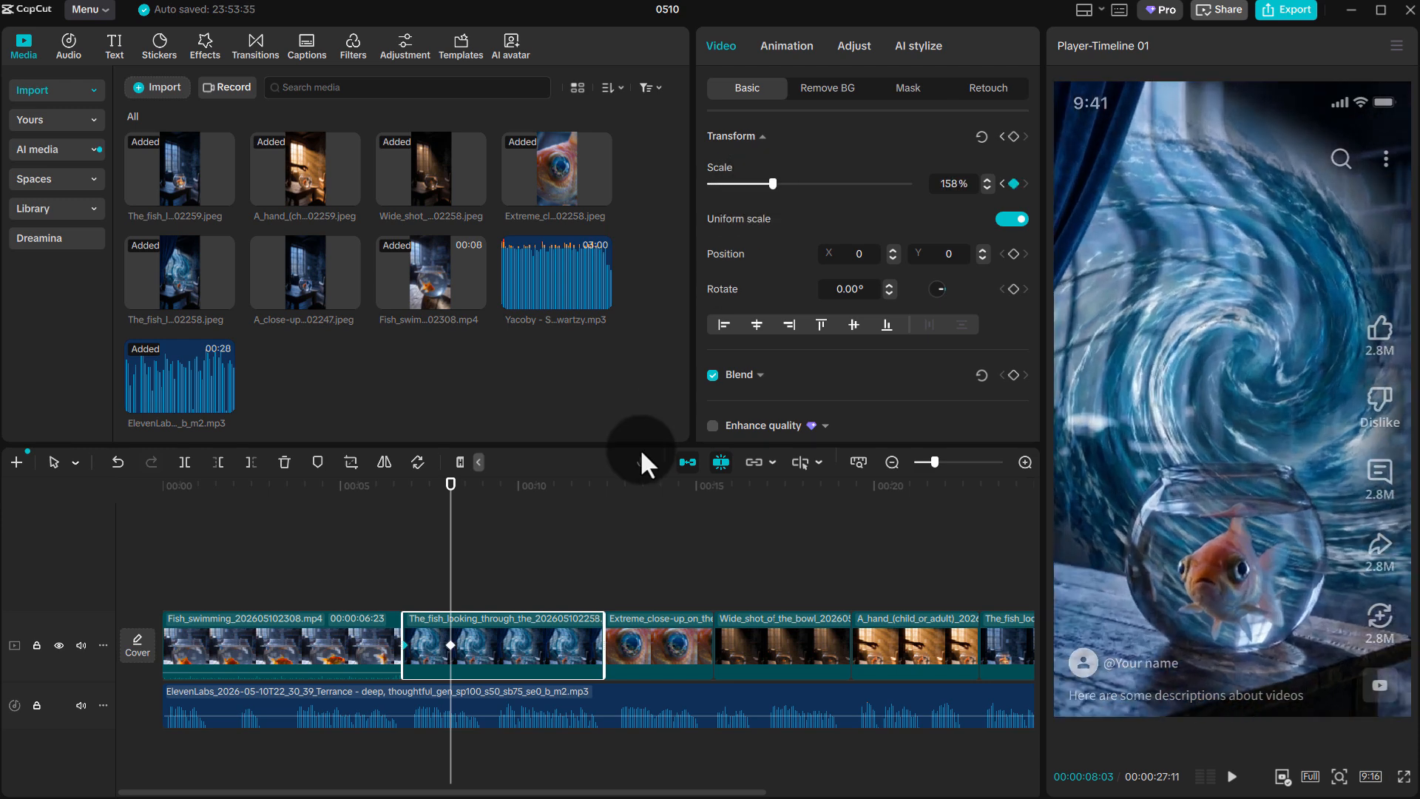
pyautogui.moveTo(458, 557); pyautogui.dragTo(510, 555)
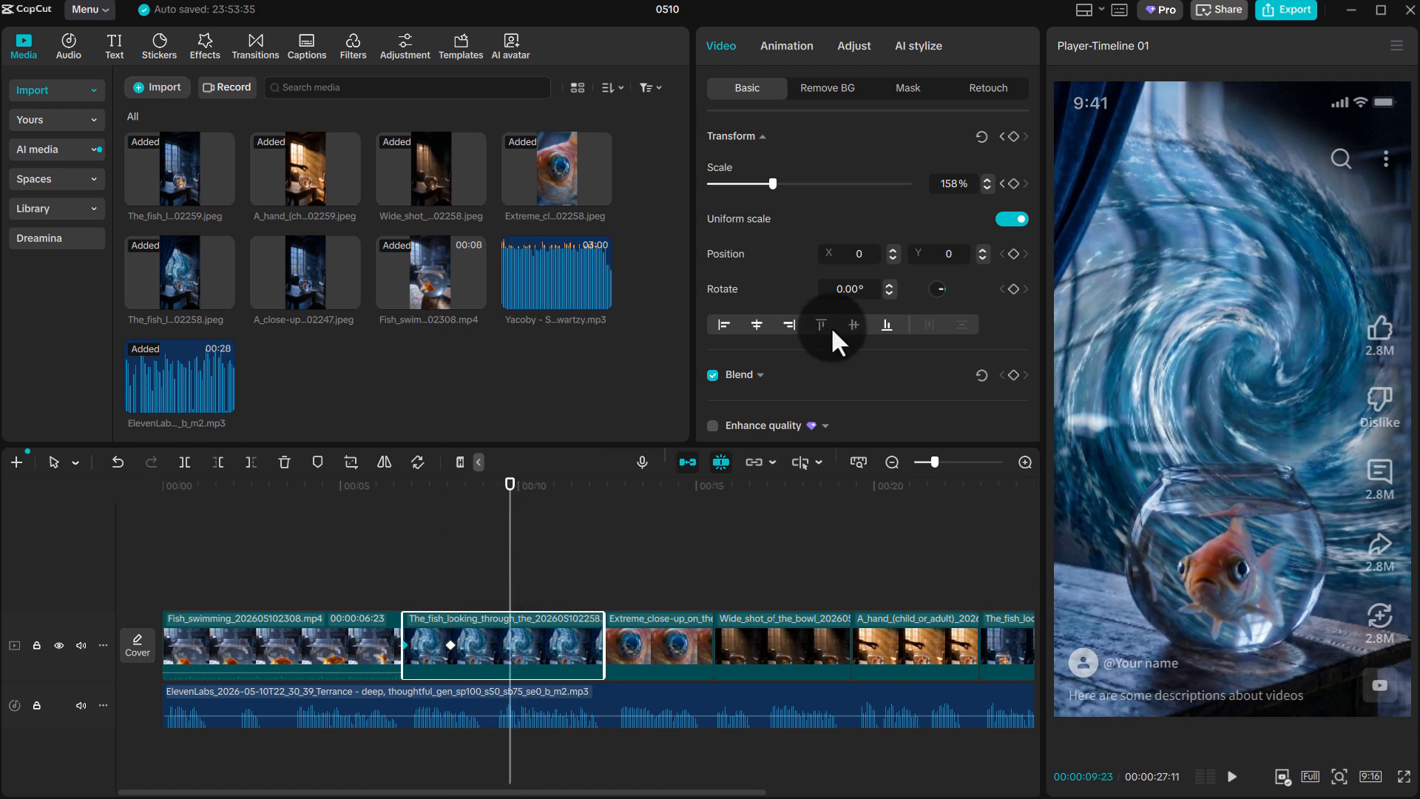
pyautogui.moveTo(781, 179); pyautogui.dragTo(779, 183)
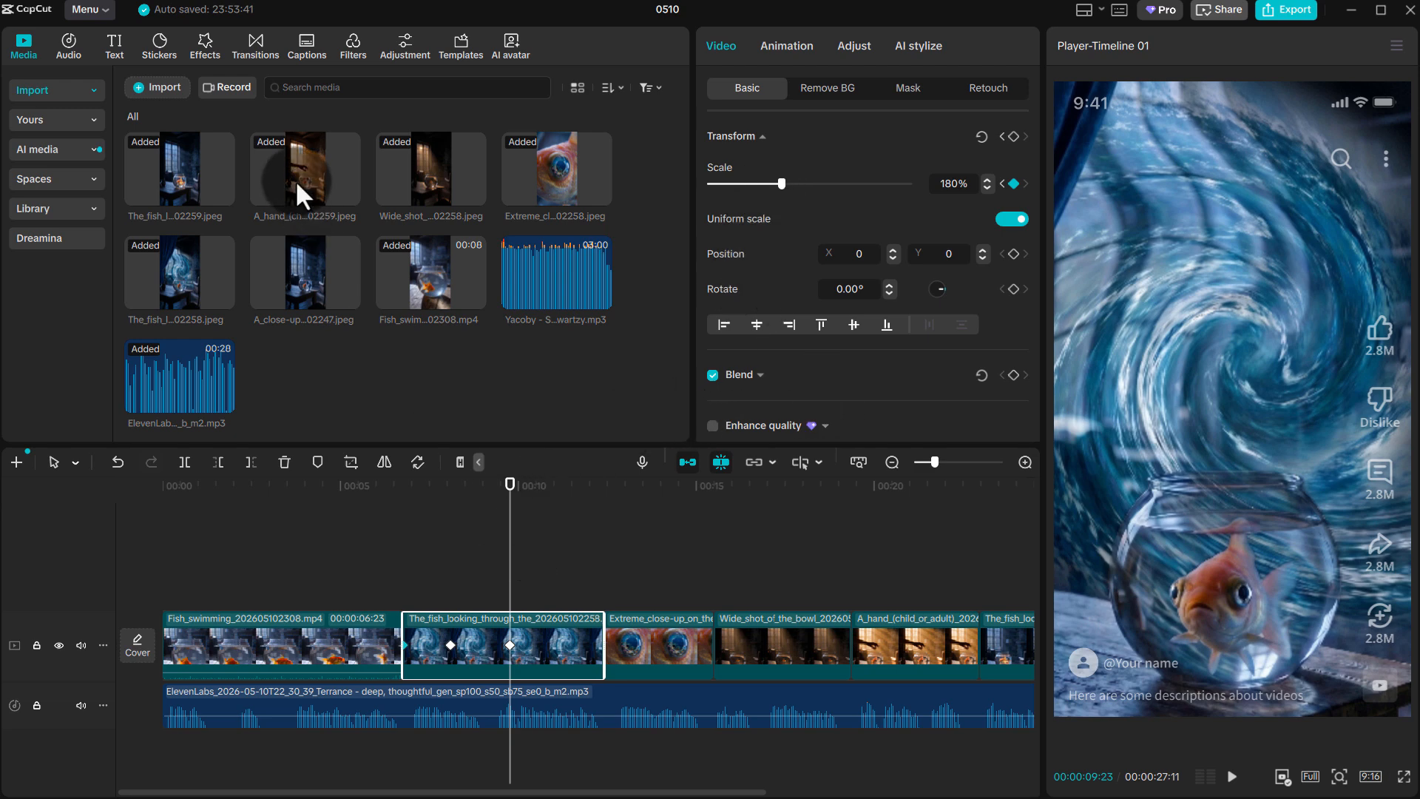
# Apply the Brick Mosaic video effect to the clip of the fish looking through the bowl and play it
pyautogui.click(197, 43)
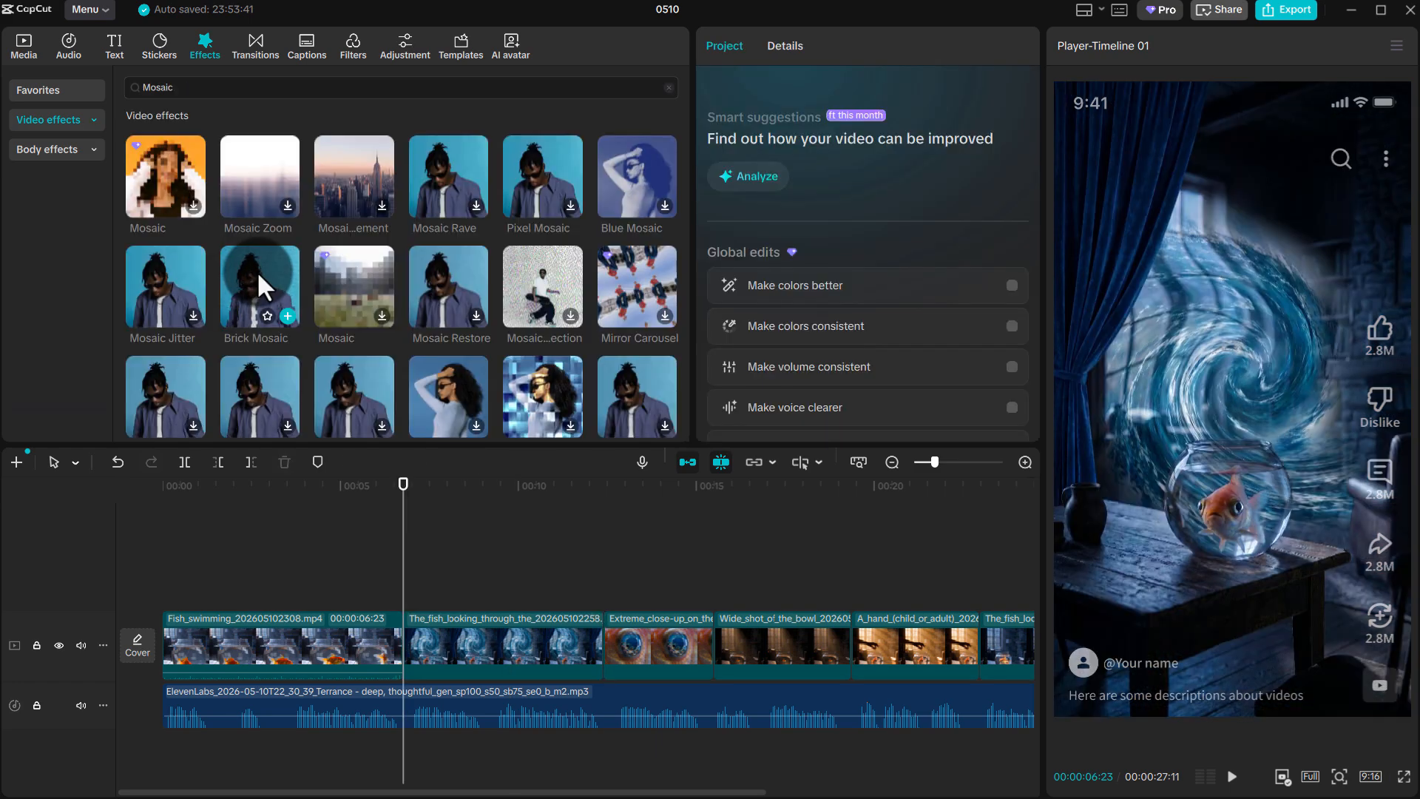
pyautogui.moveTo(256, 270); pyautogui.dragTo(420, 636)
pyautogui.press('space')
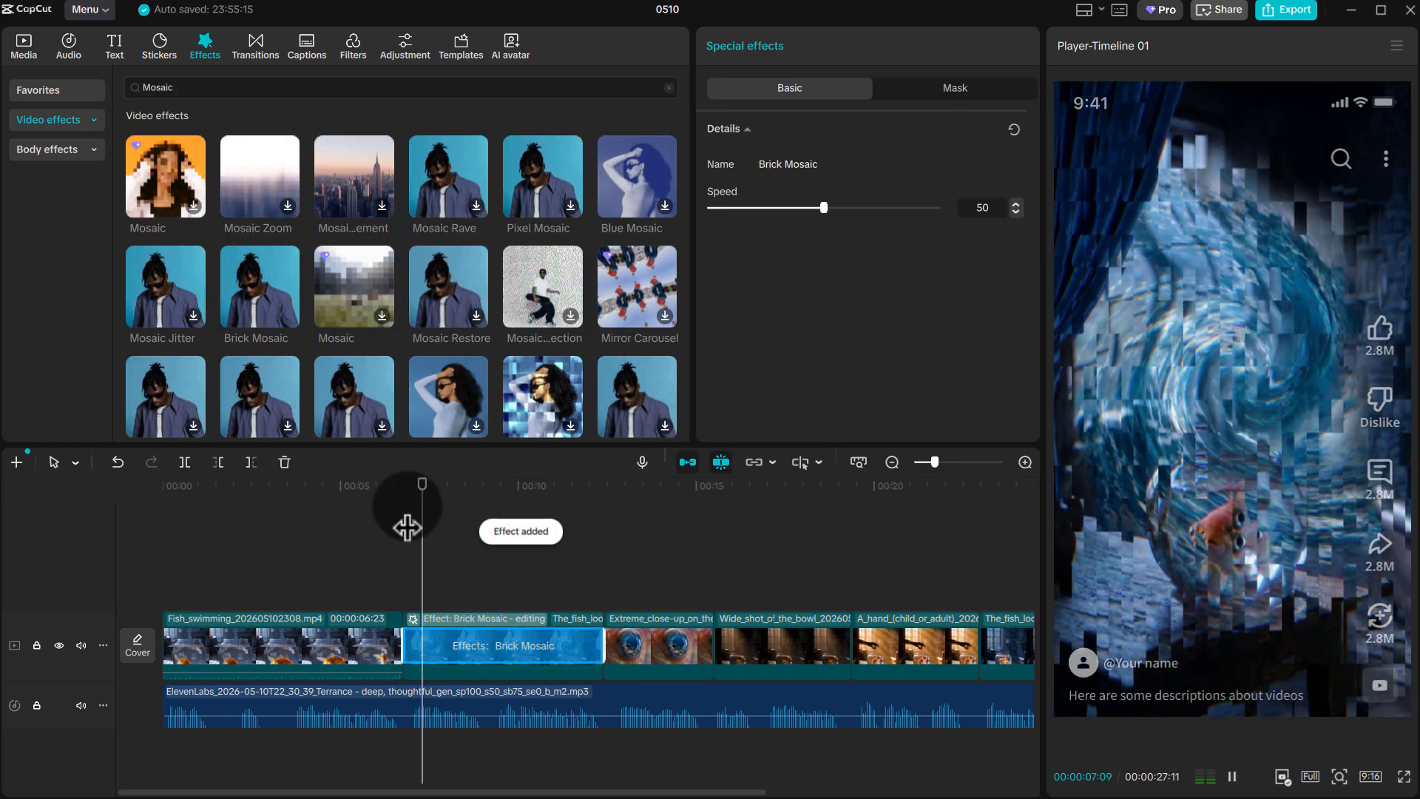
# Keyframe the fish-eye close-up's scale at 100% at its start, 120% at 00:00:13:22 and 120% at its end, 00:00:15:15
pyautogui.click(648, 618)
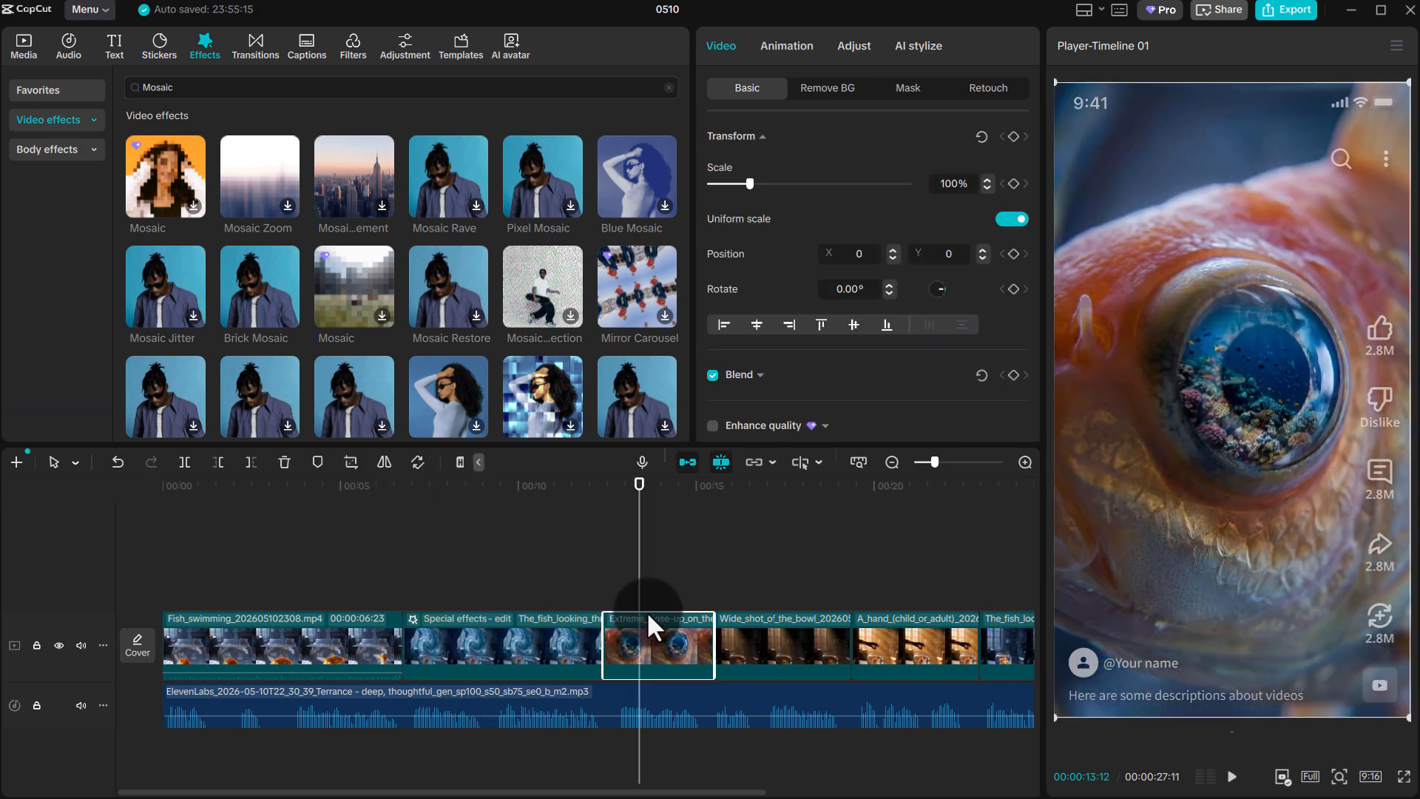
pyautogui.moveTo(639, 559); pyautogui.dragTo(603, 566)
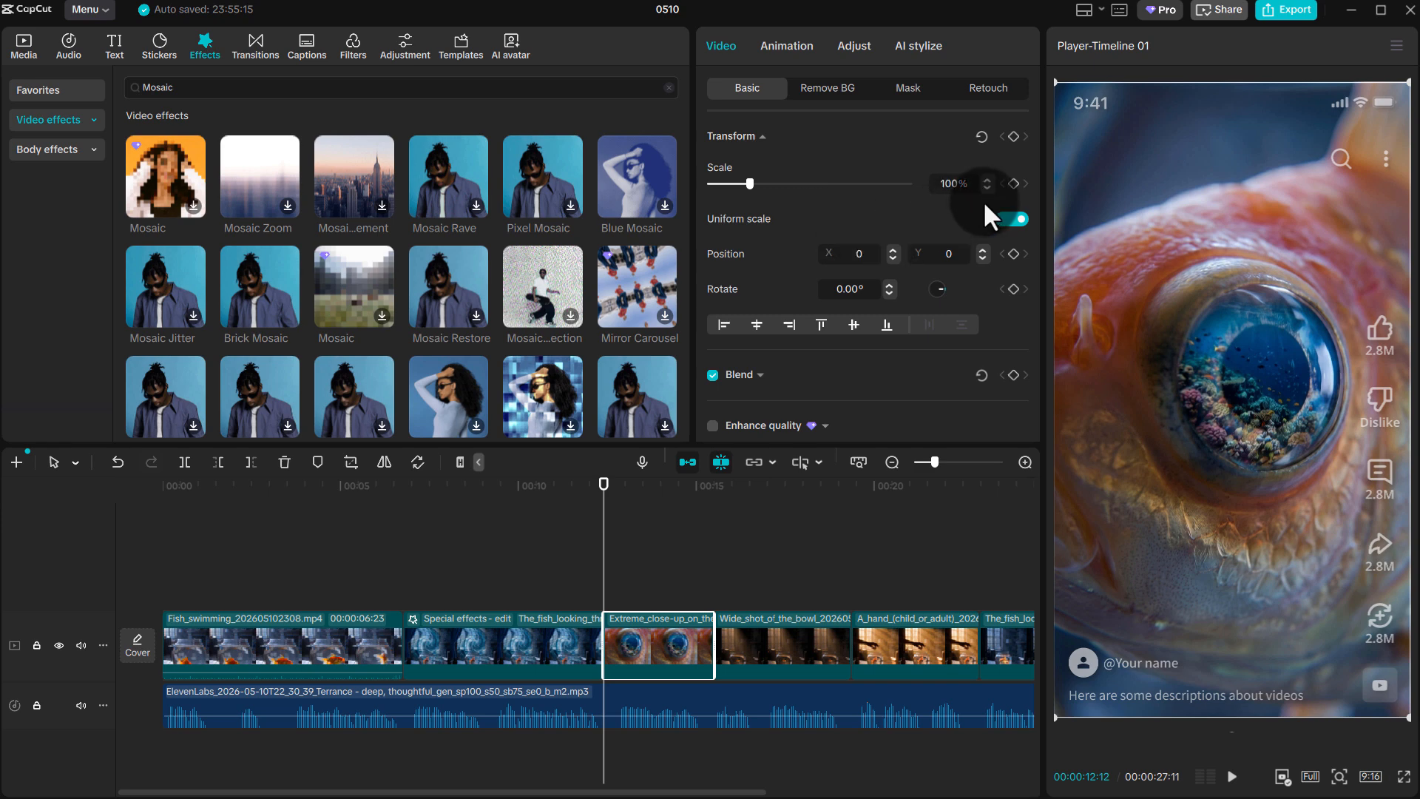
pyautogui.moveTo(609, 517); pyautogui.dragTo(650, 544)
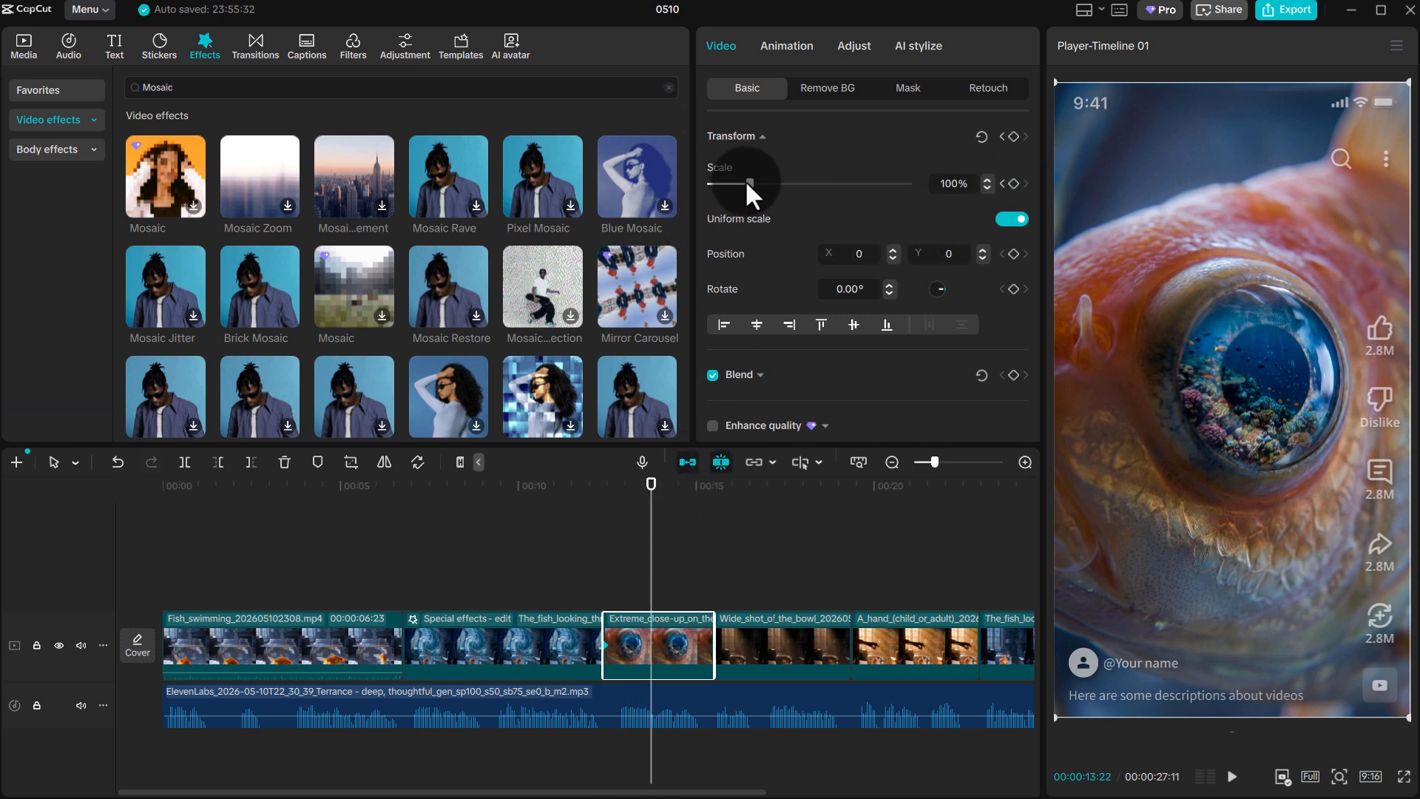
pyautogui.moveTo(749, 184); pyautogui.dragTo(757, 180)
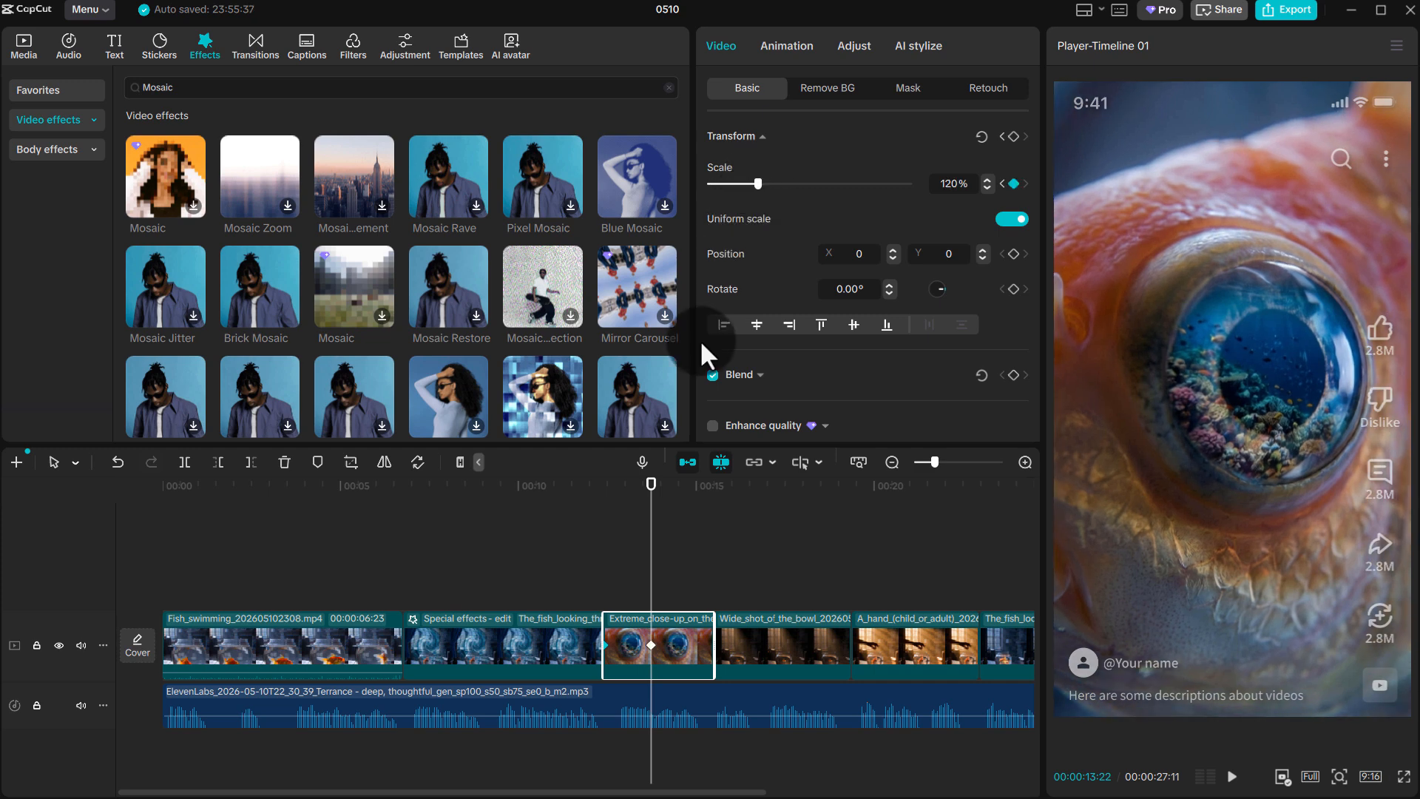
pyautogui.moveTo(650, 566); pyautogui.dragTo(718, 560)
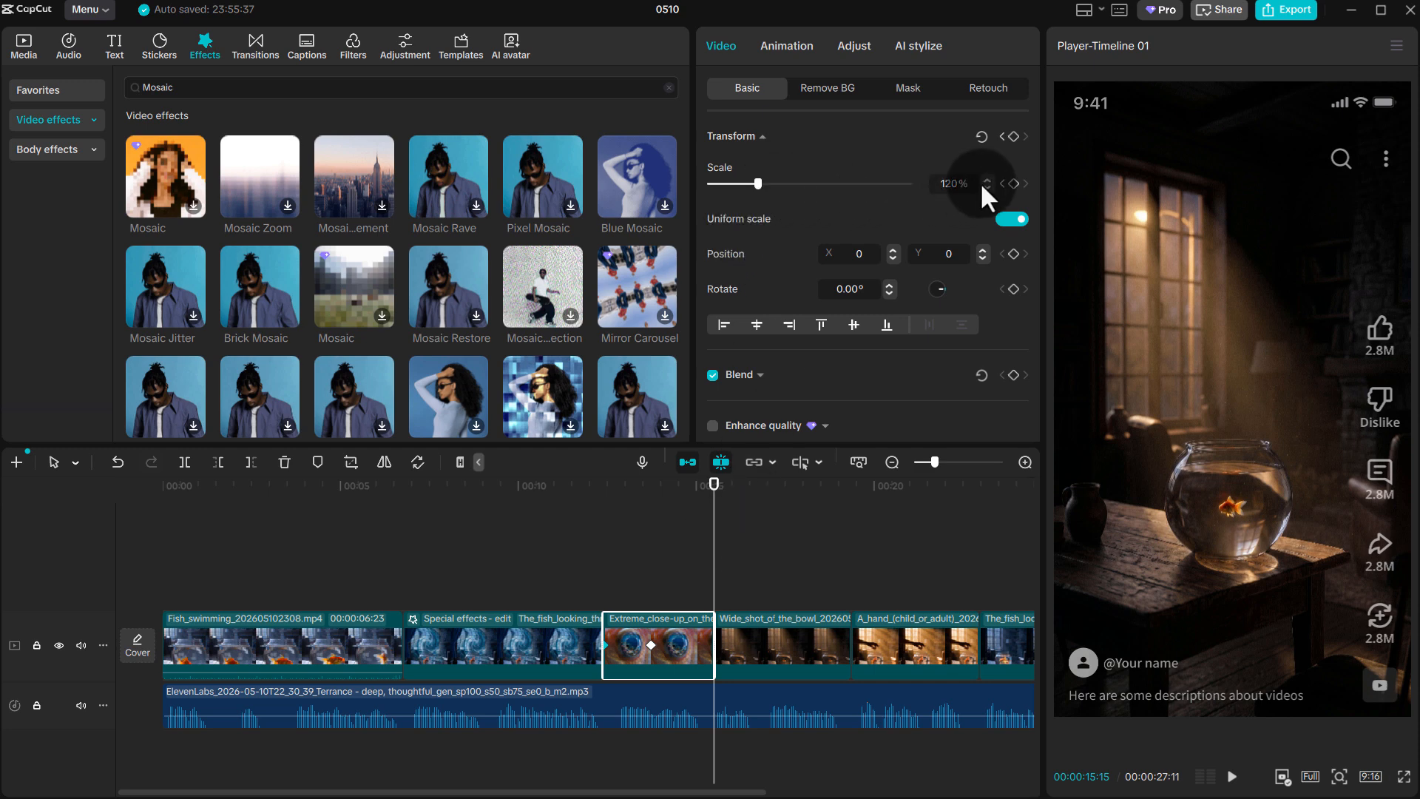
pyautogui.click(1012, 183)
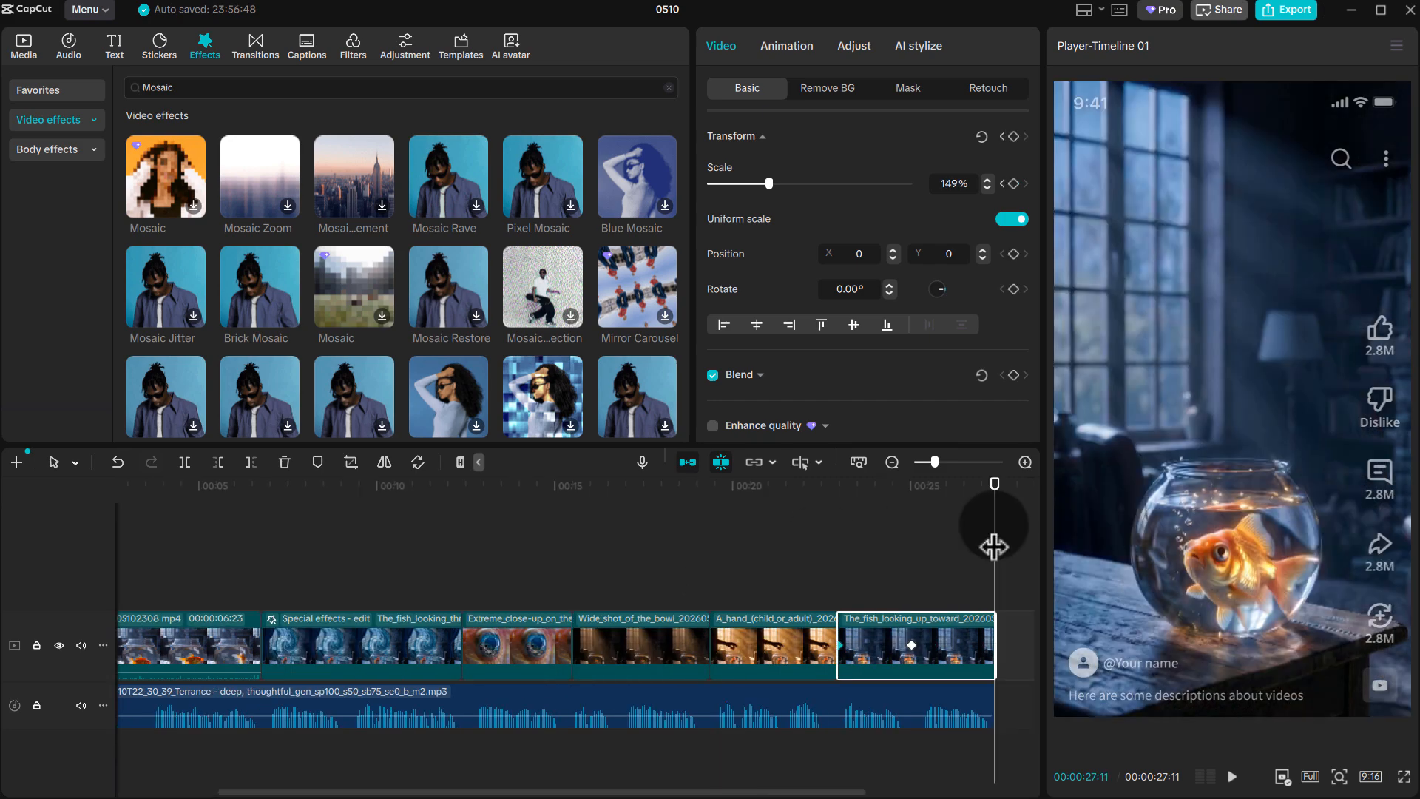
# Return to the timeline start and generate automatic captions with English as the spoken language
pyautogui.moveTo(993, 545); pyautogui.dragTo(4, 584)
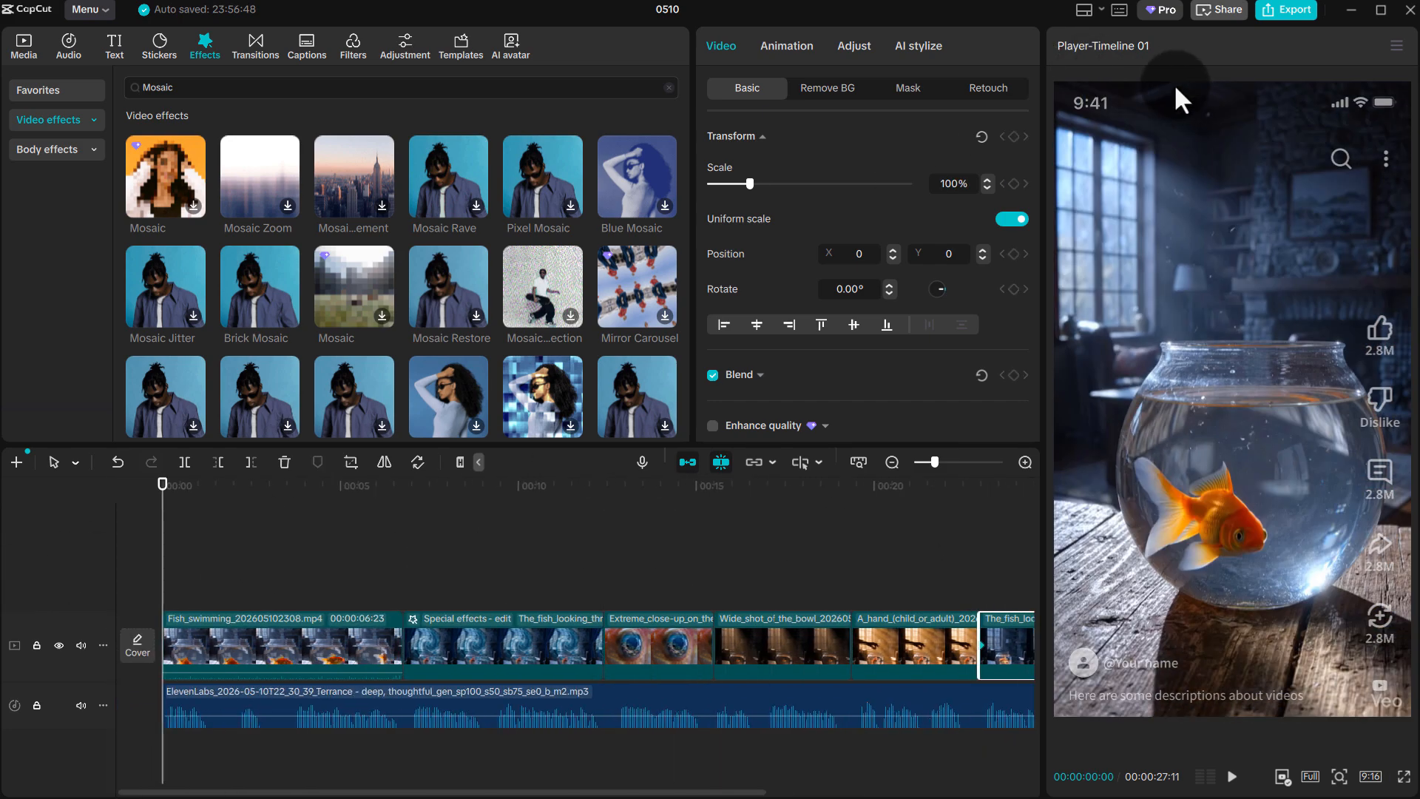
pyautogui.click(792, 43)
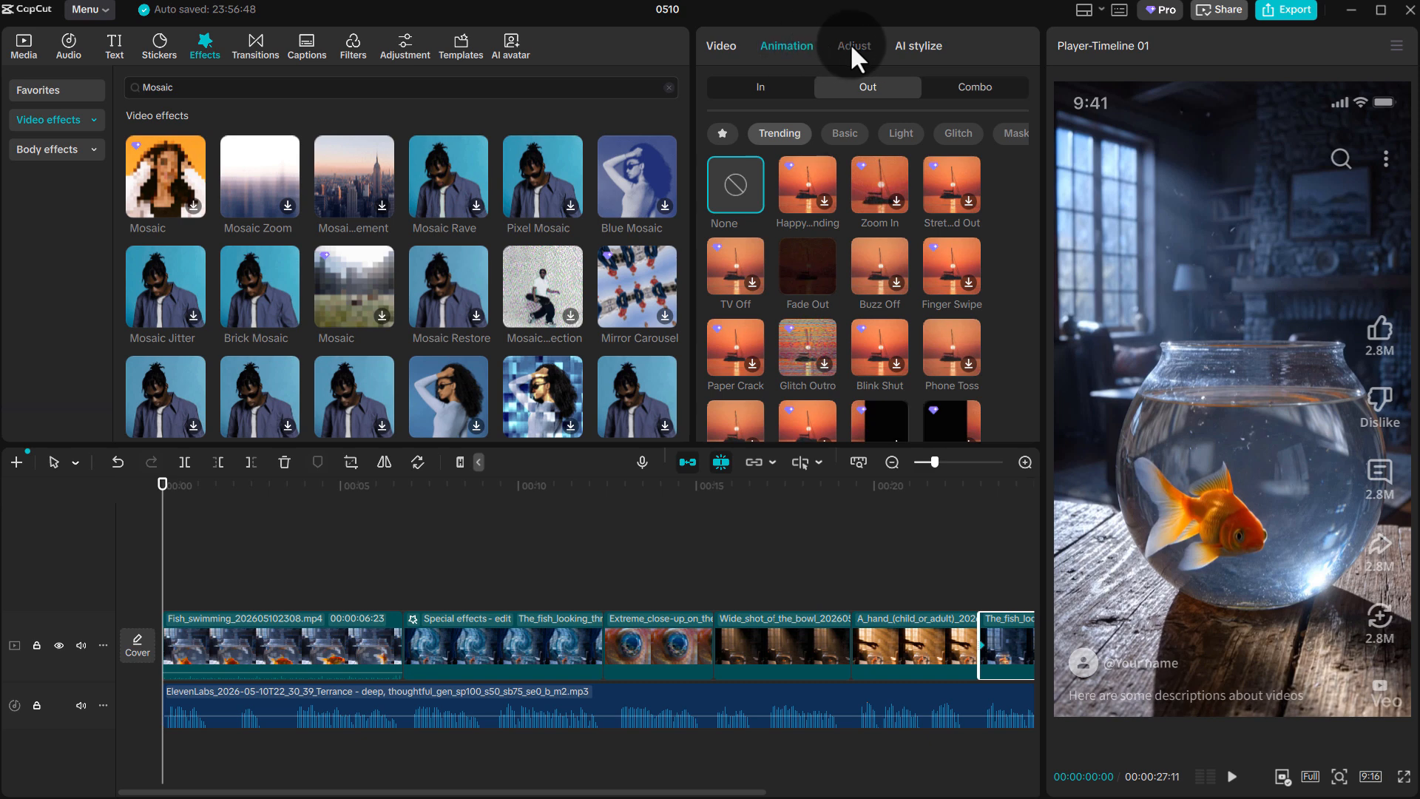
pyautogui.click(308, 52)
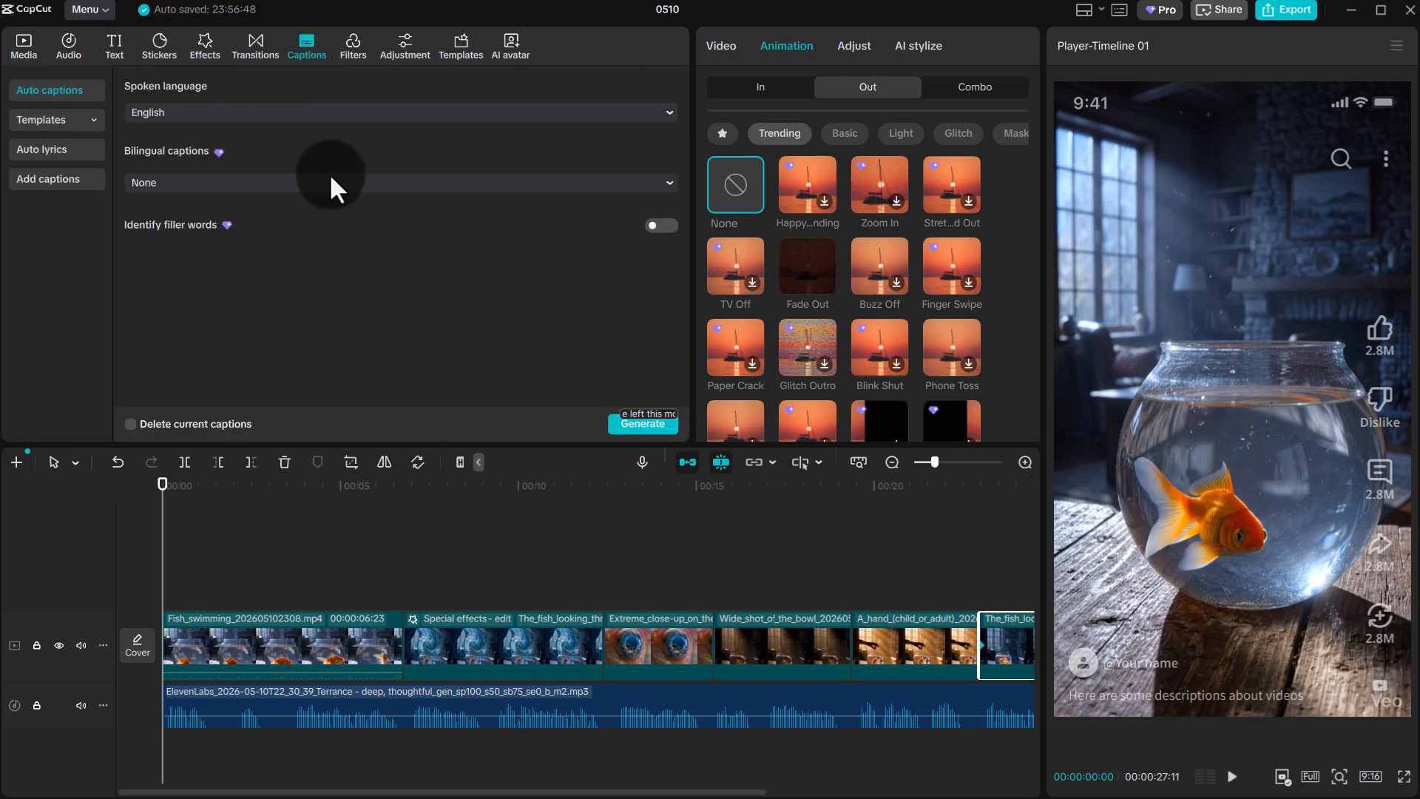
pyautogui.click(648, 425)
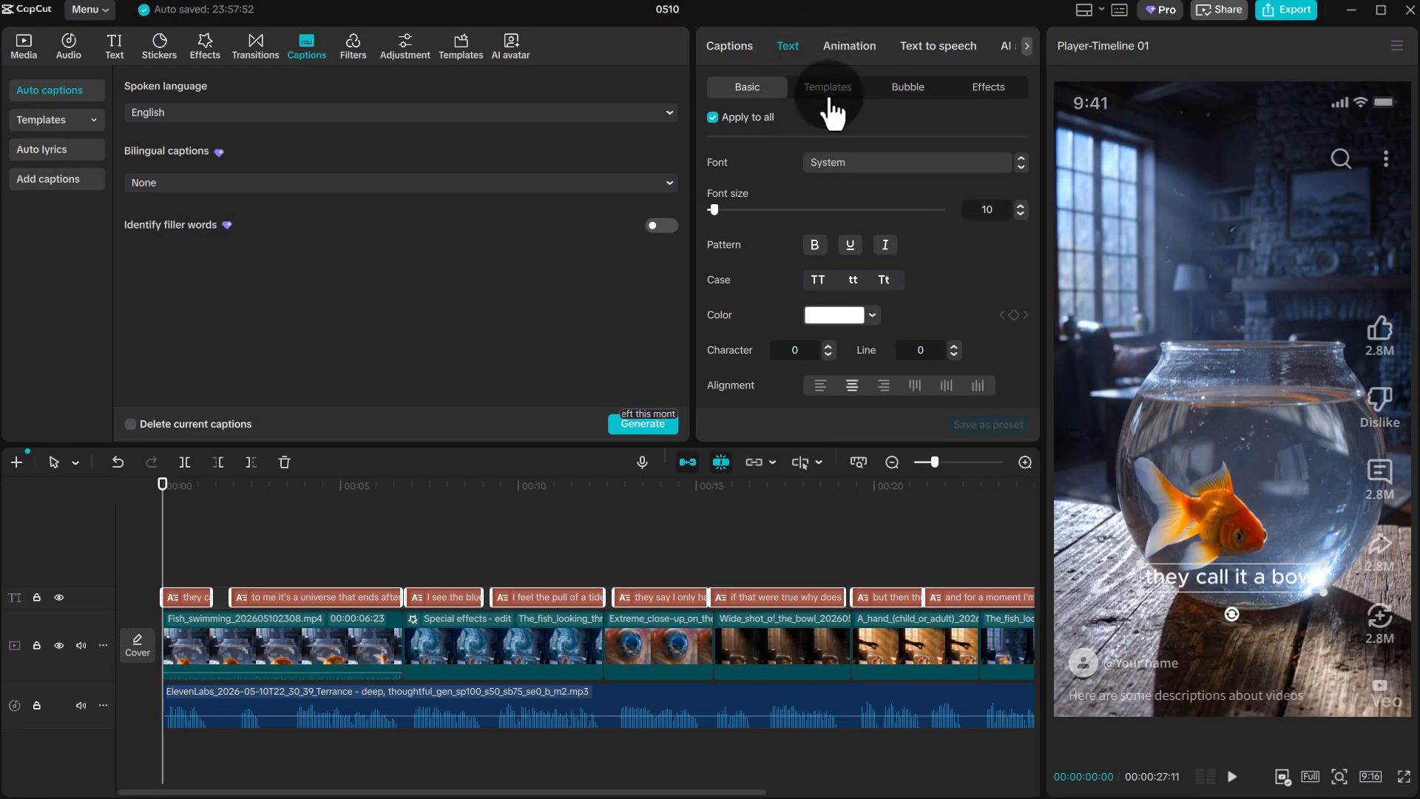
# Apply a curved, glowing teal text template to all captions and play the result
pyautogui.click(832, 91)
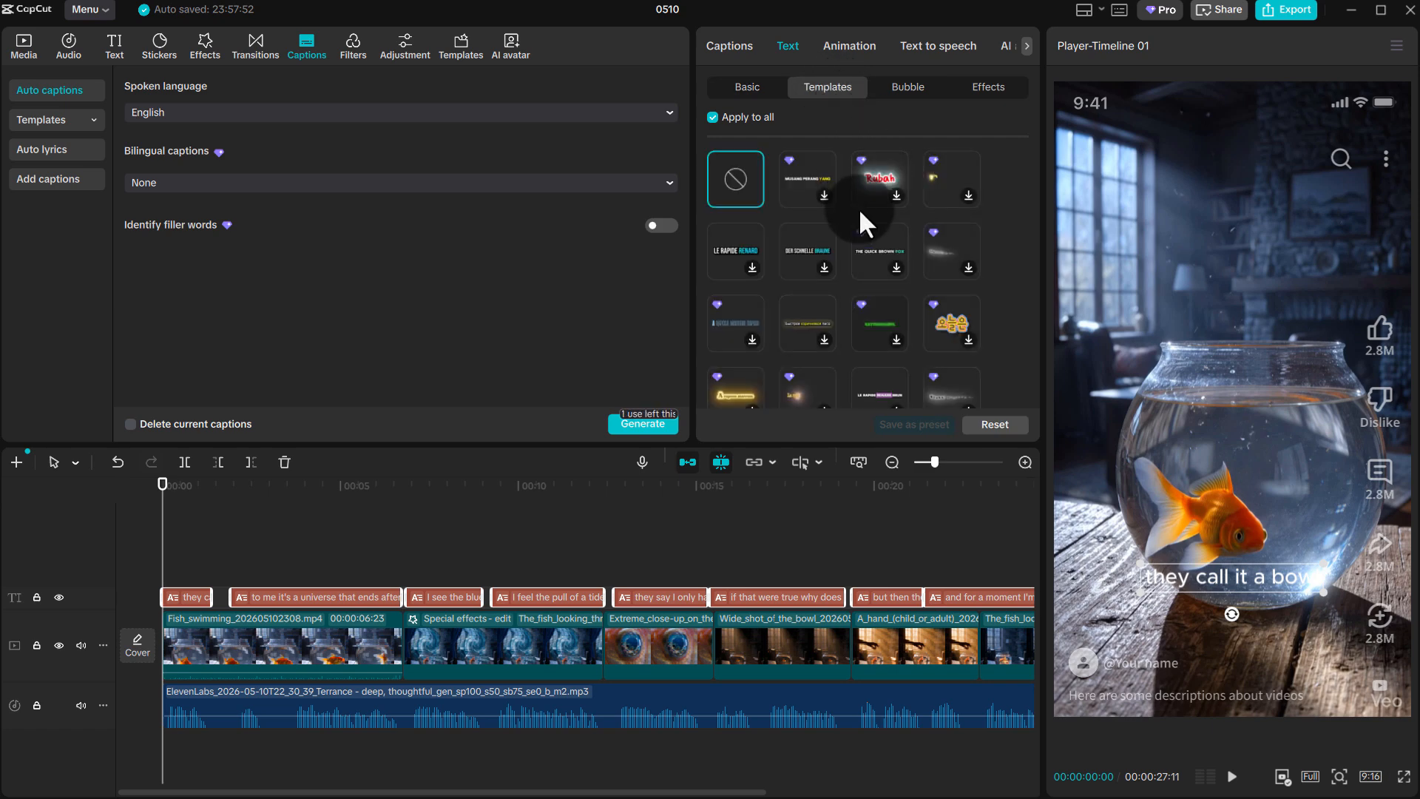
pyautogui.scroll(-1, 862, 222)
pyautogui.click(865, 222)
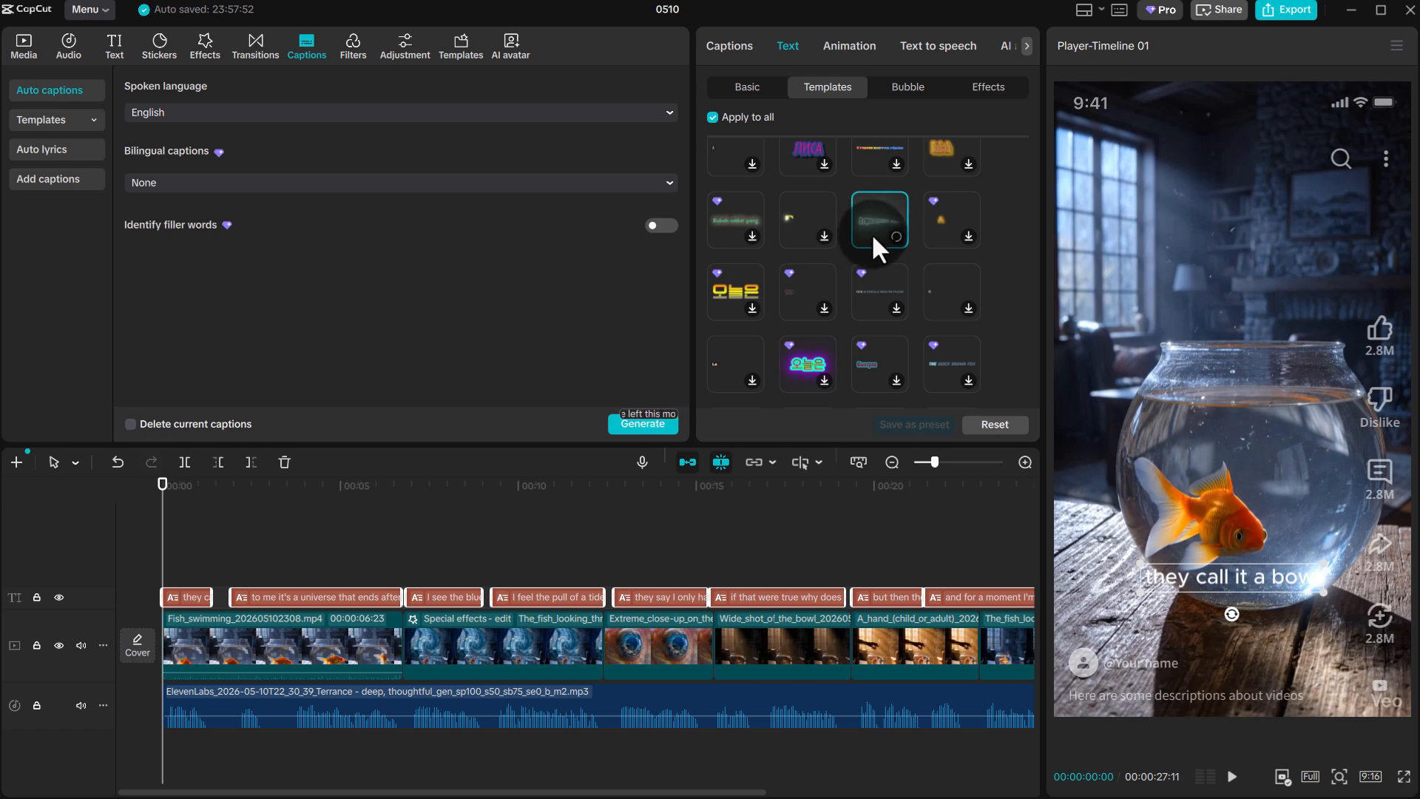
pyautogui.press('space')
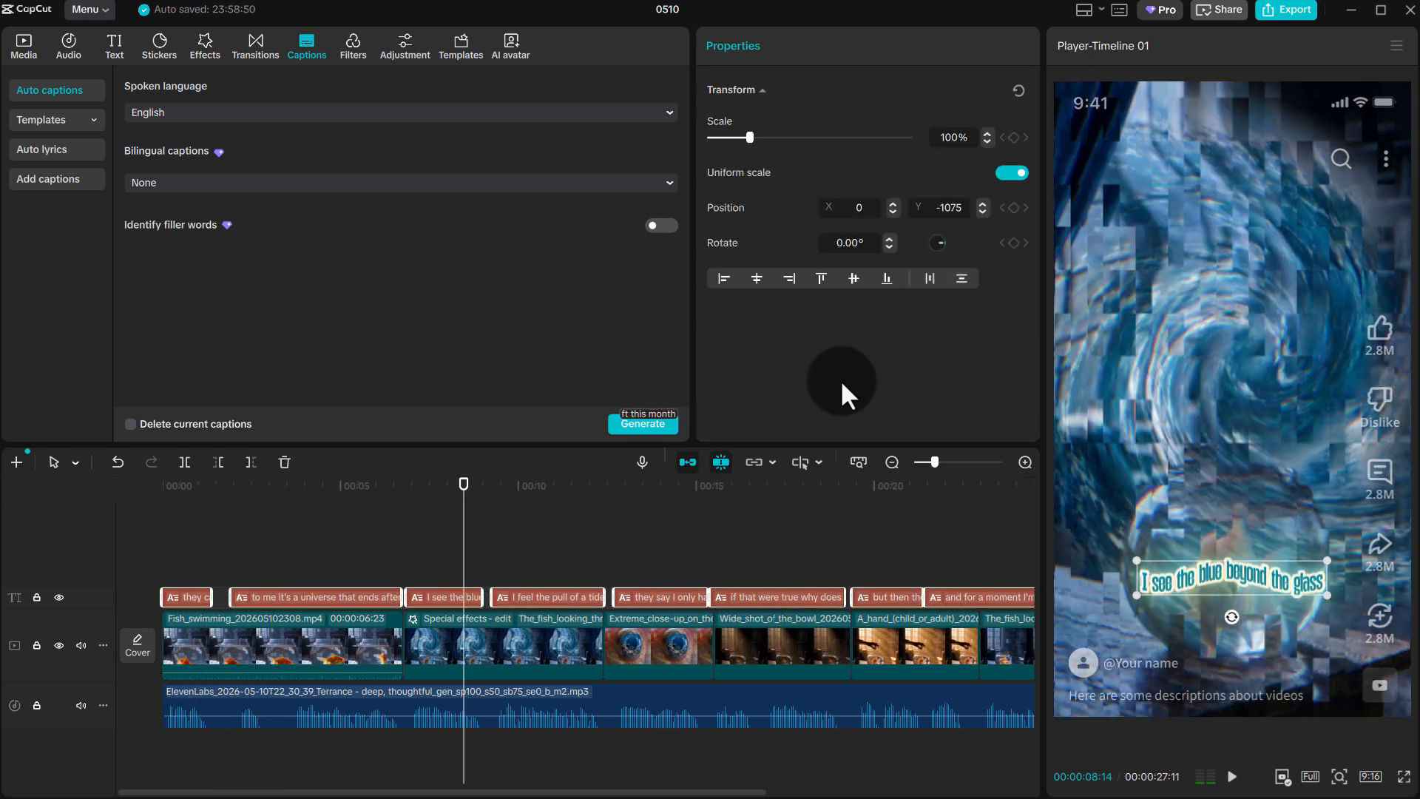
pyautogui.click(1309, 12)
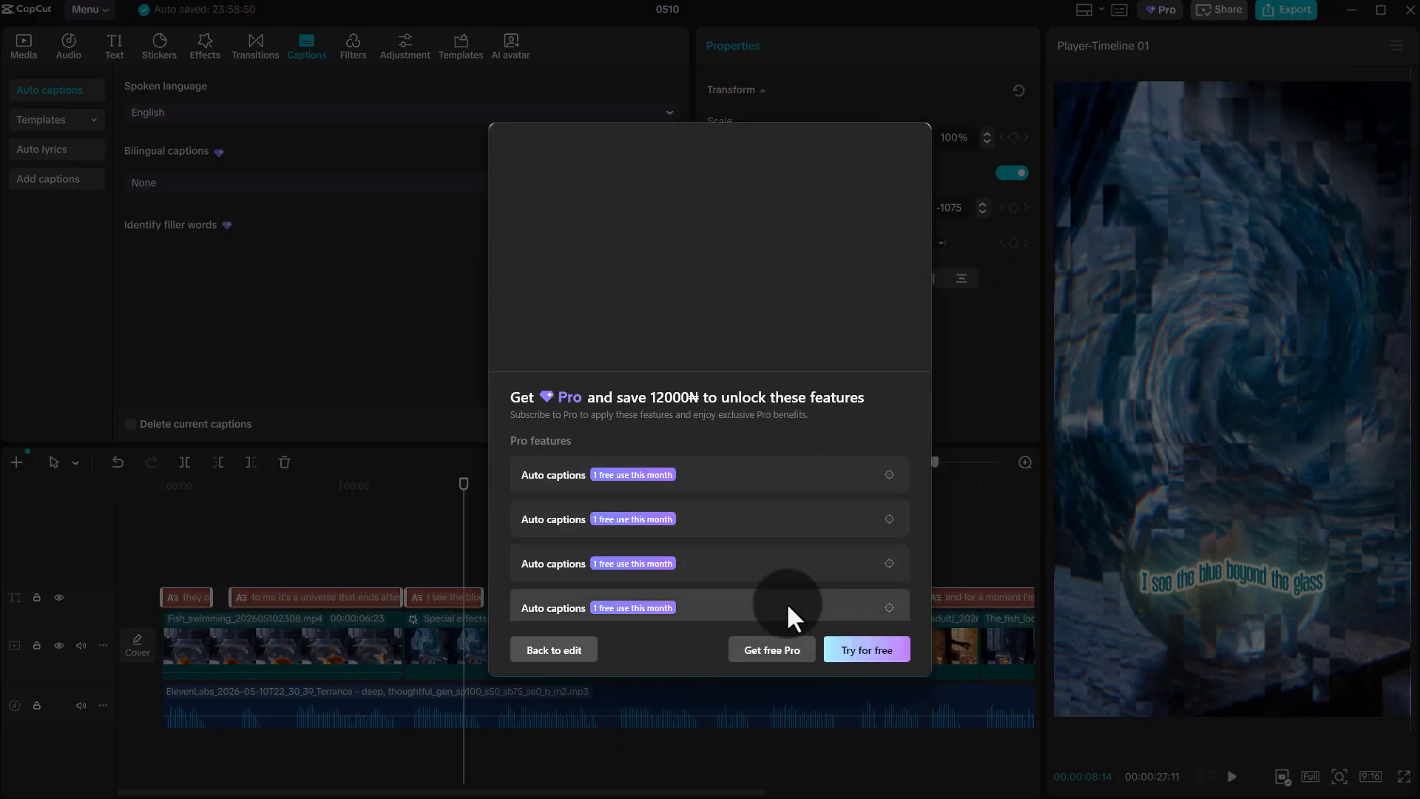
pyautogui.click(555, 649)
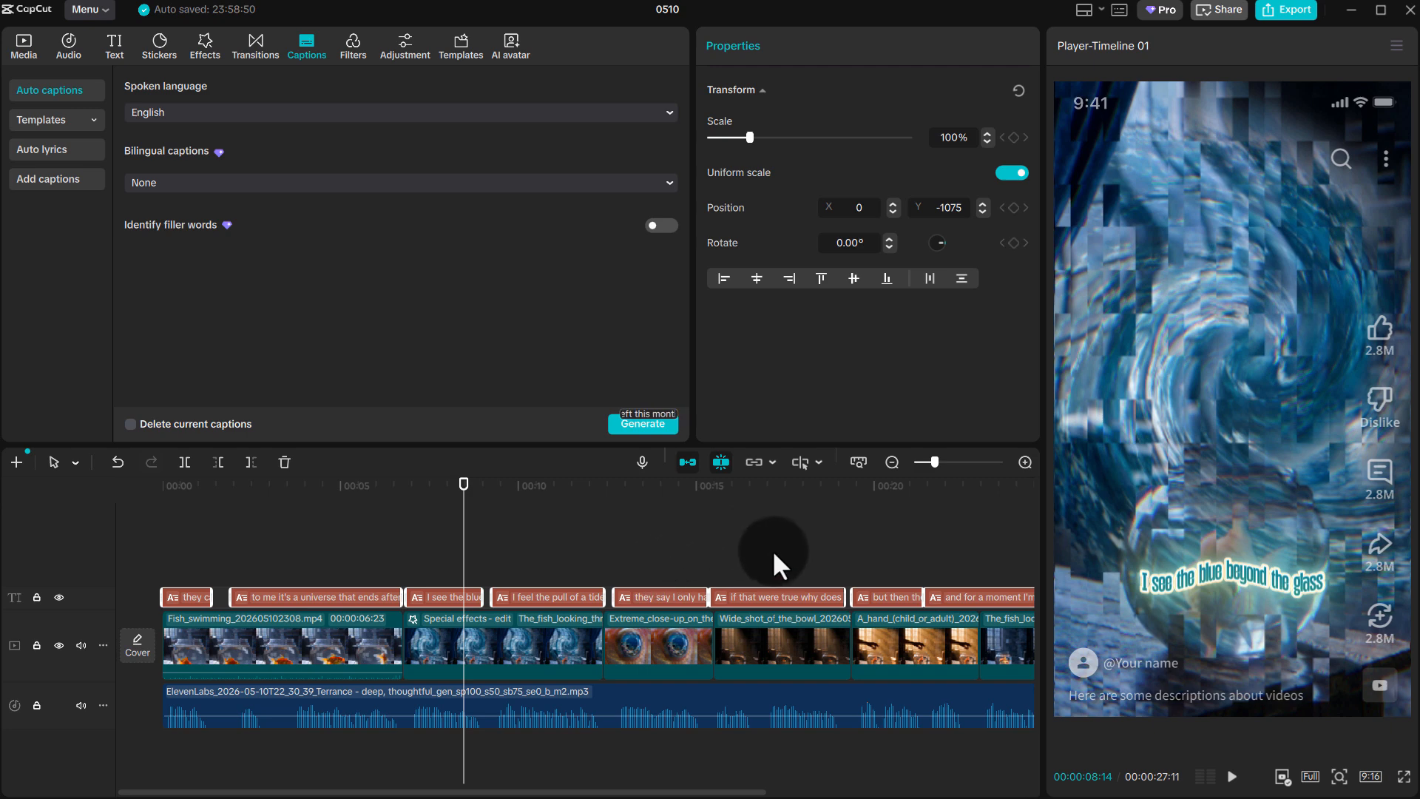
pyautogui.hscroll(5, 776, 551)
pyautogui.hscroll(-5, 769, 551)
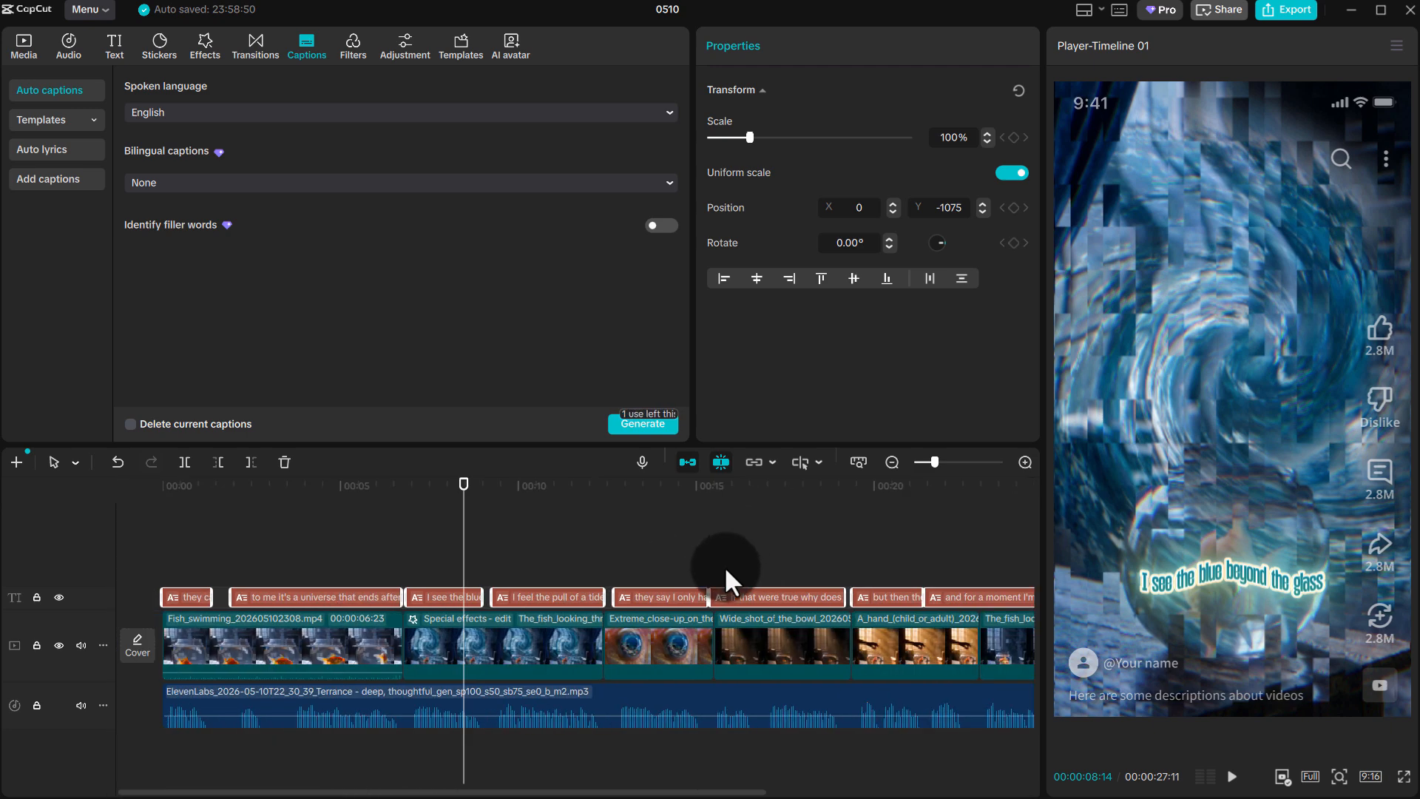
# Choose the Pro free-trial option and export the video as D:/fish.mp4 at 1080P, recommended bit rate, H.264 and 30fps
pyautogui.click(643, 423)
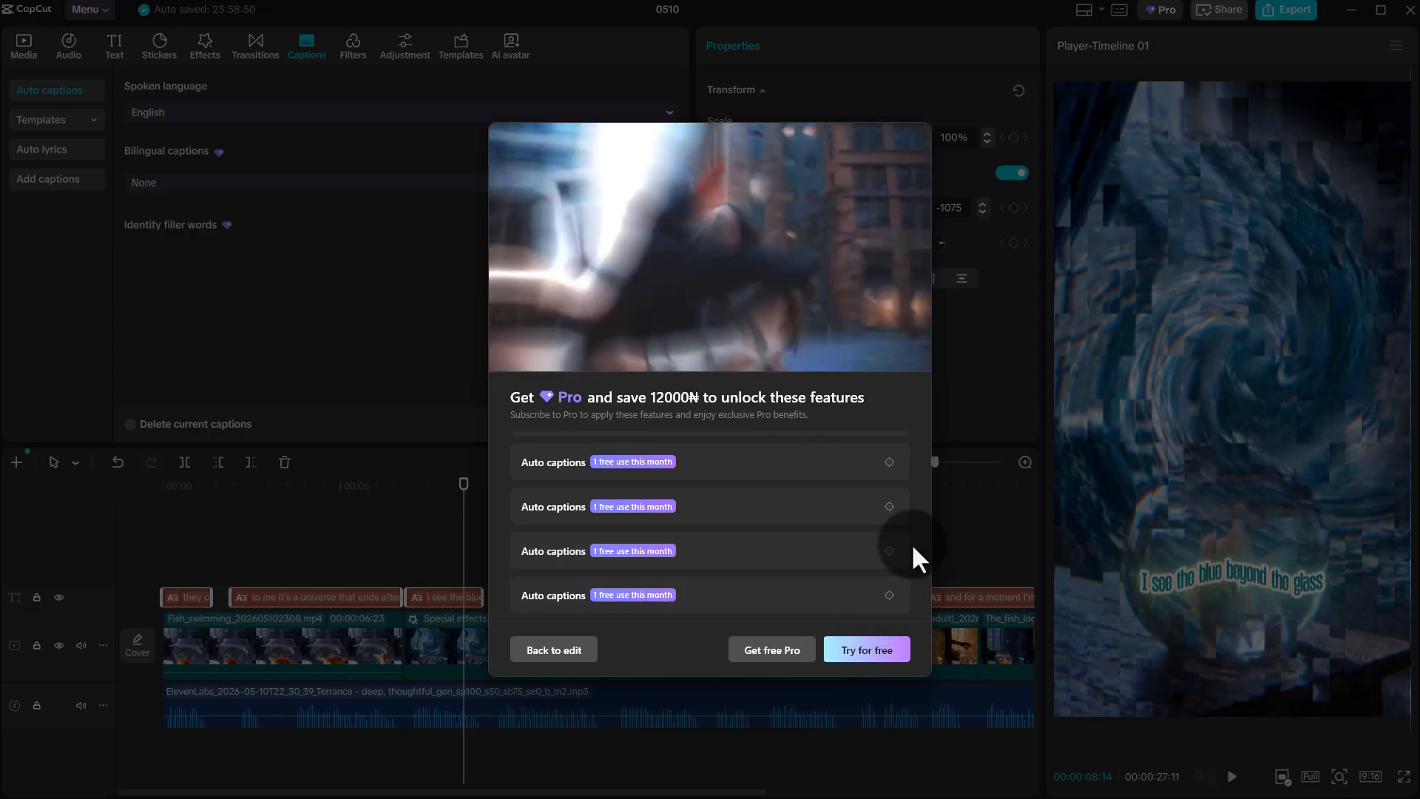
pyautogui.click(870, 650)
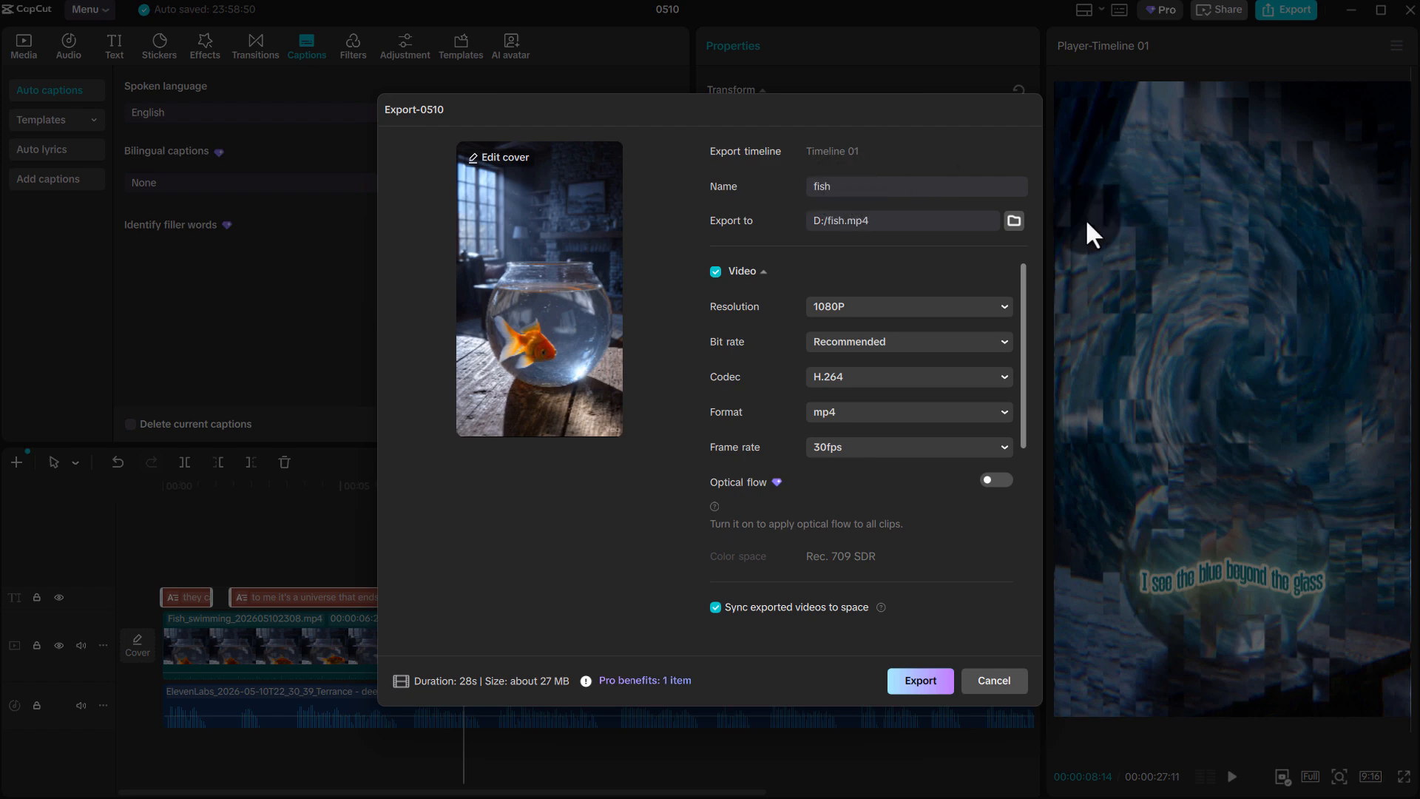
pyautogui.click(917, 692)
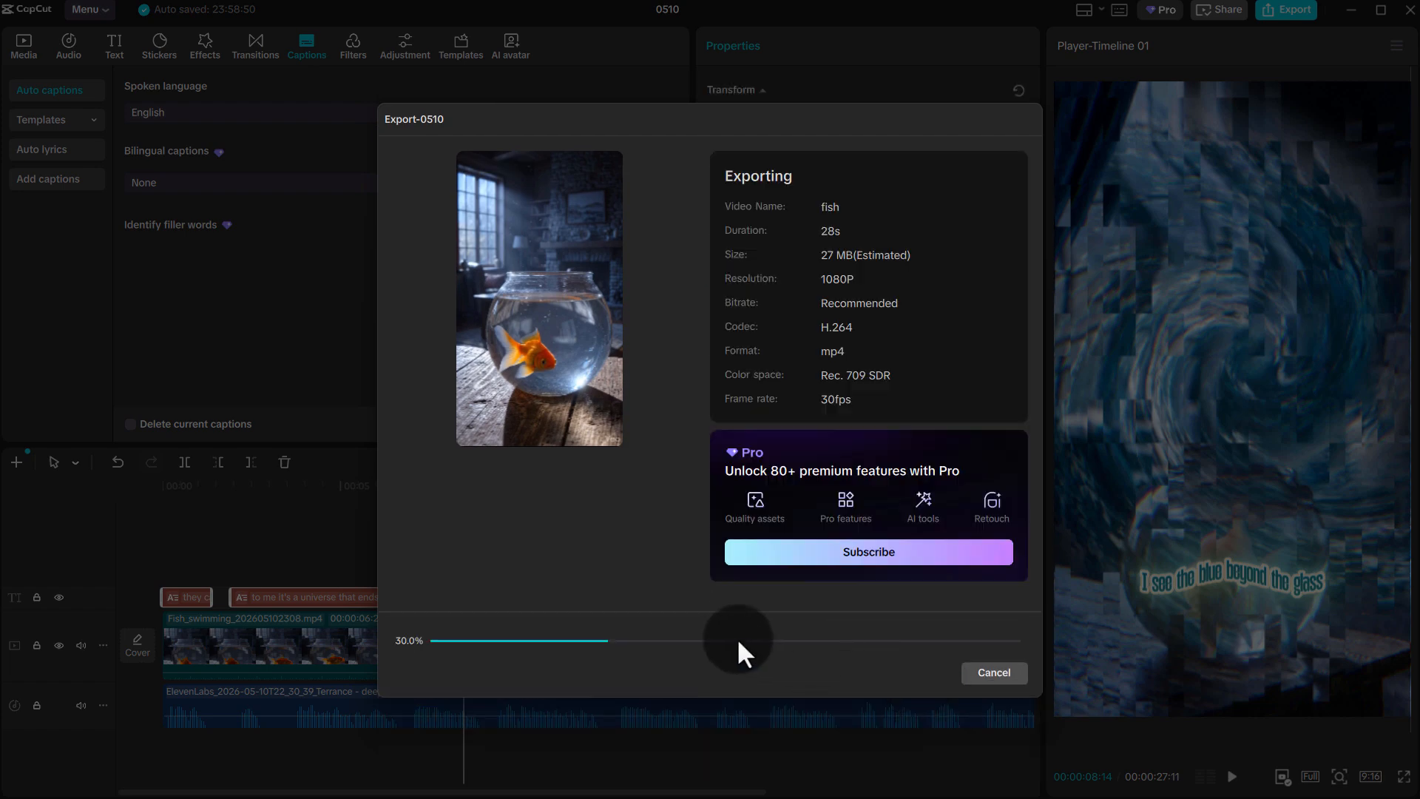
pyautogui.moveTo(515, 456)
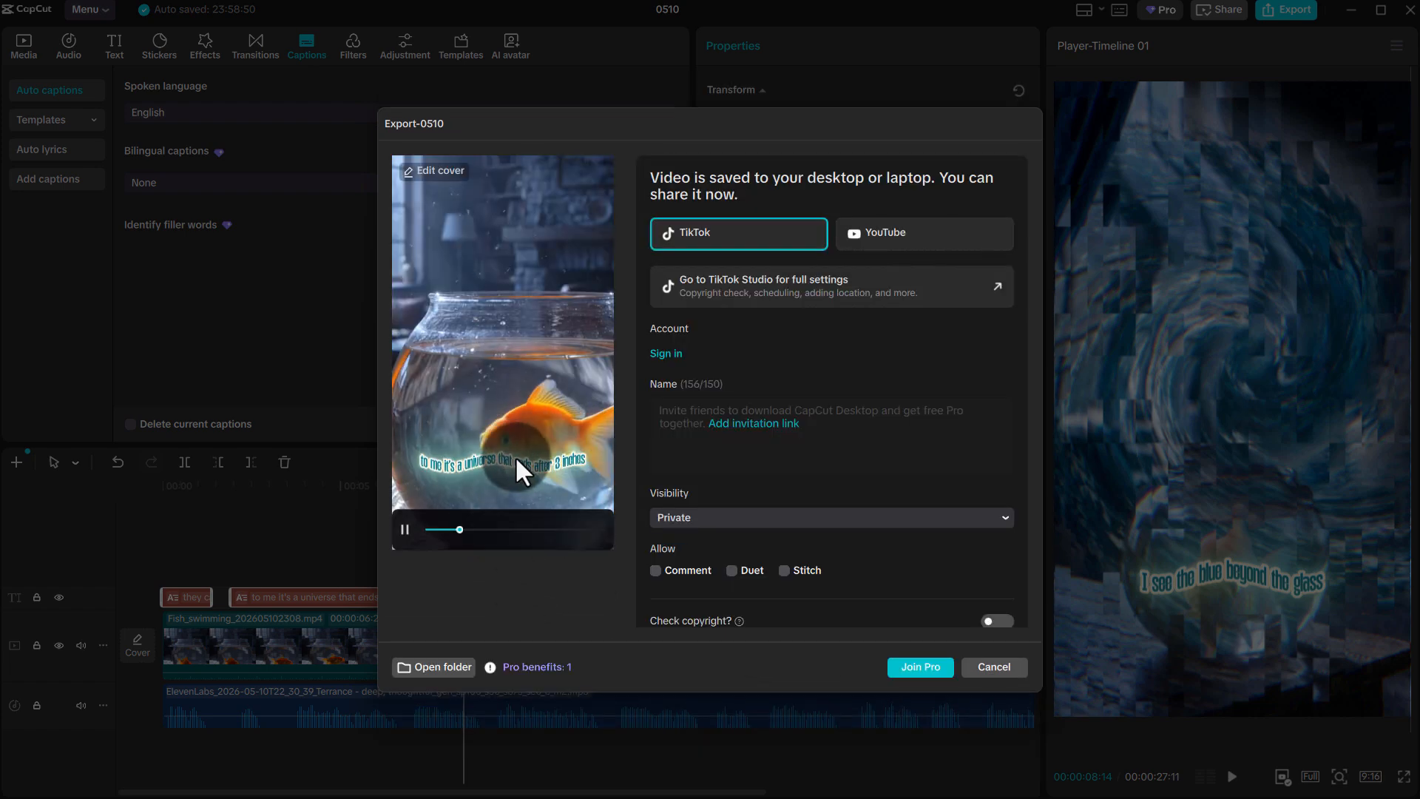